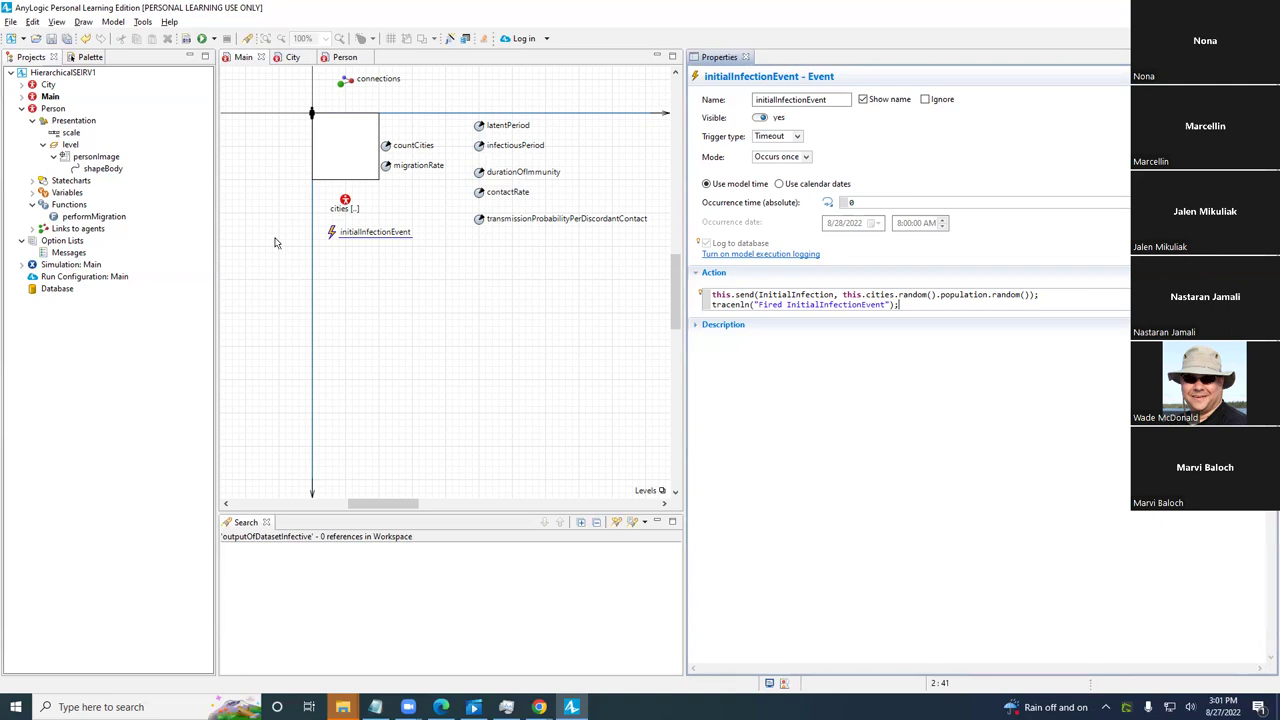
- Try to run the Simulation experiment of the HierarchicalSEIRV1 model
right_click(84, 266)
click(165, 457)
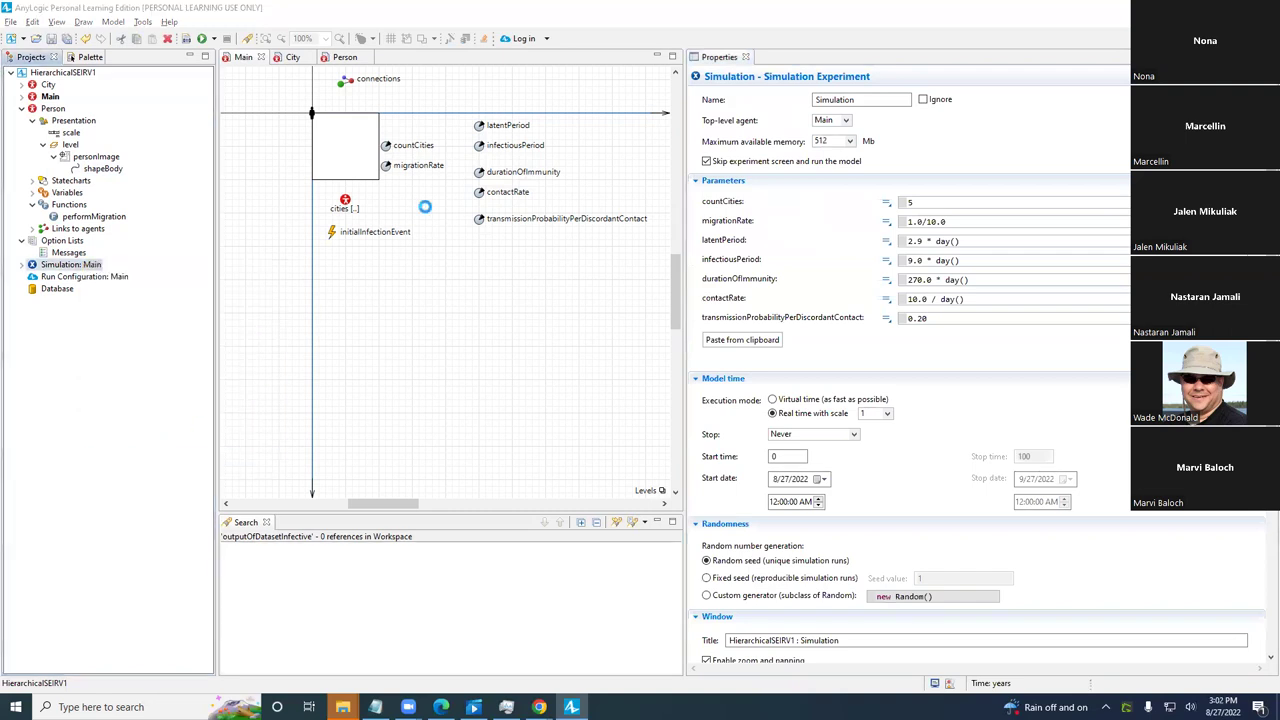
key(Escape)
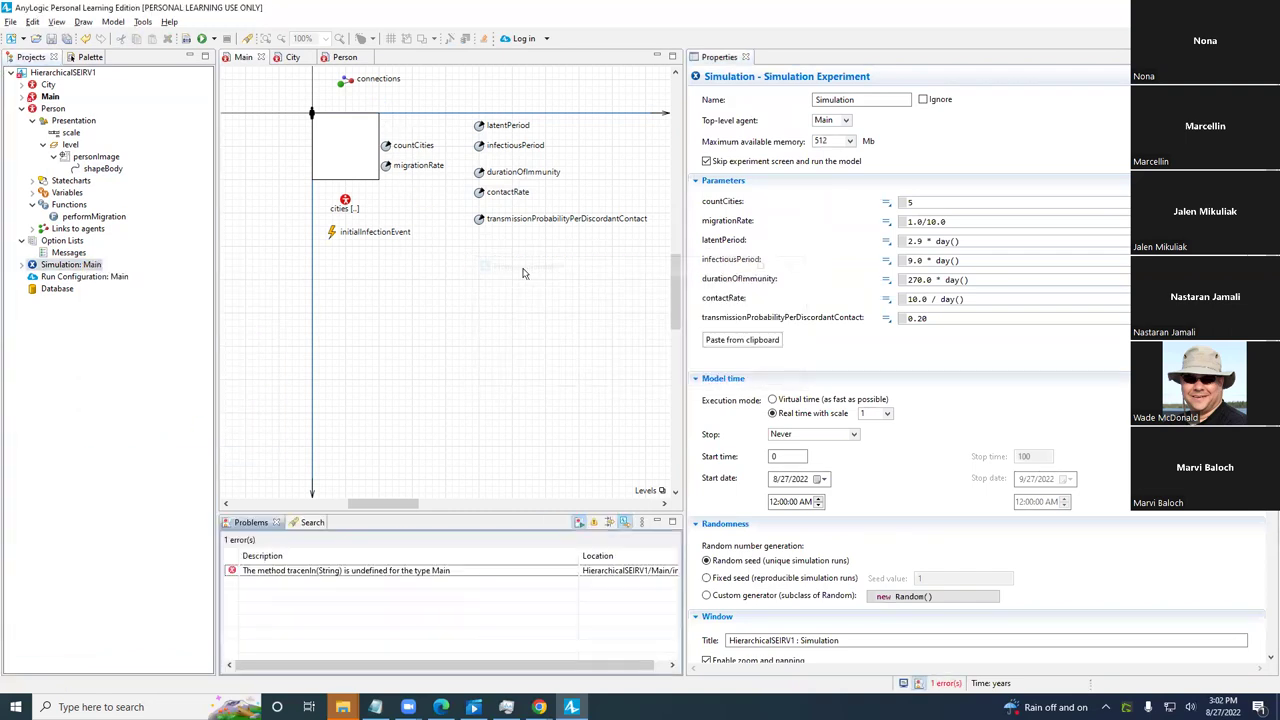
- Go to the source of the build error, correct the misspelled call to traceln in the initialInfectionEvent action, and save the model
double_click(427, 578)
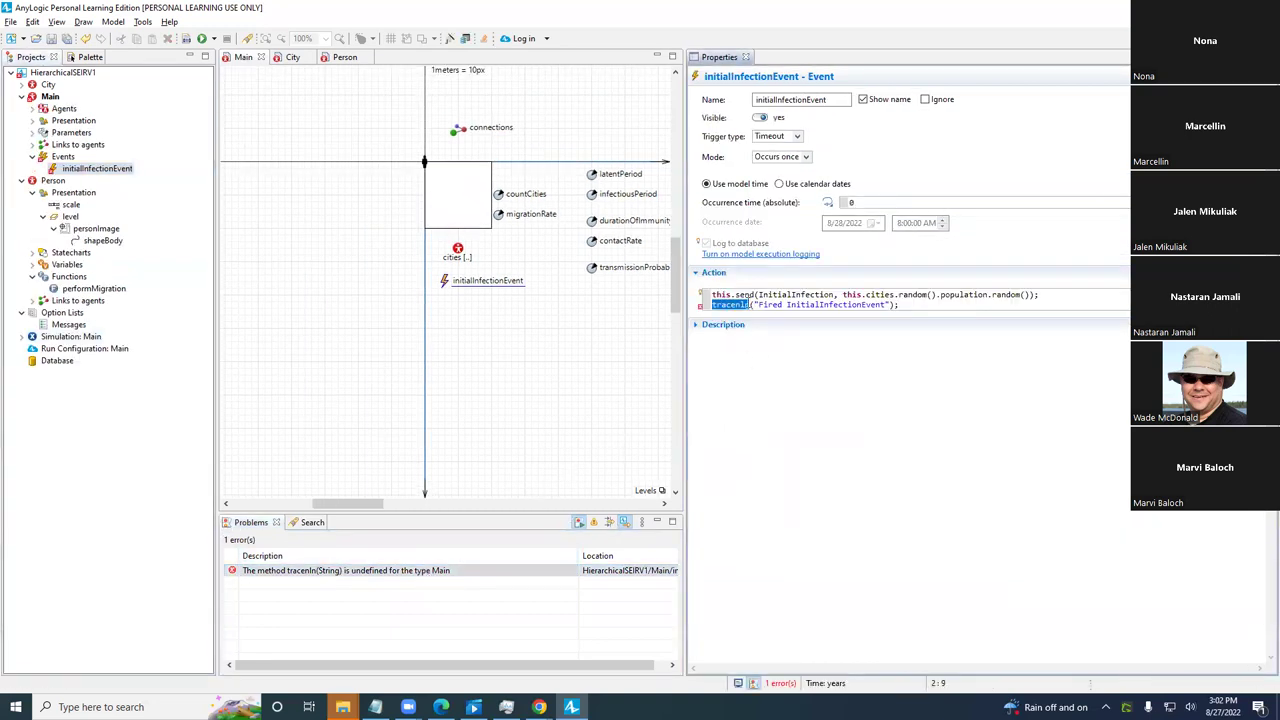
click(736, 305)
text(\)
key(BackSpace)
key(ctrl+s)
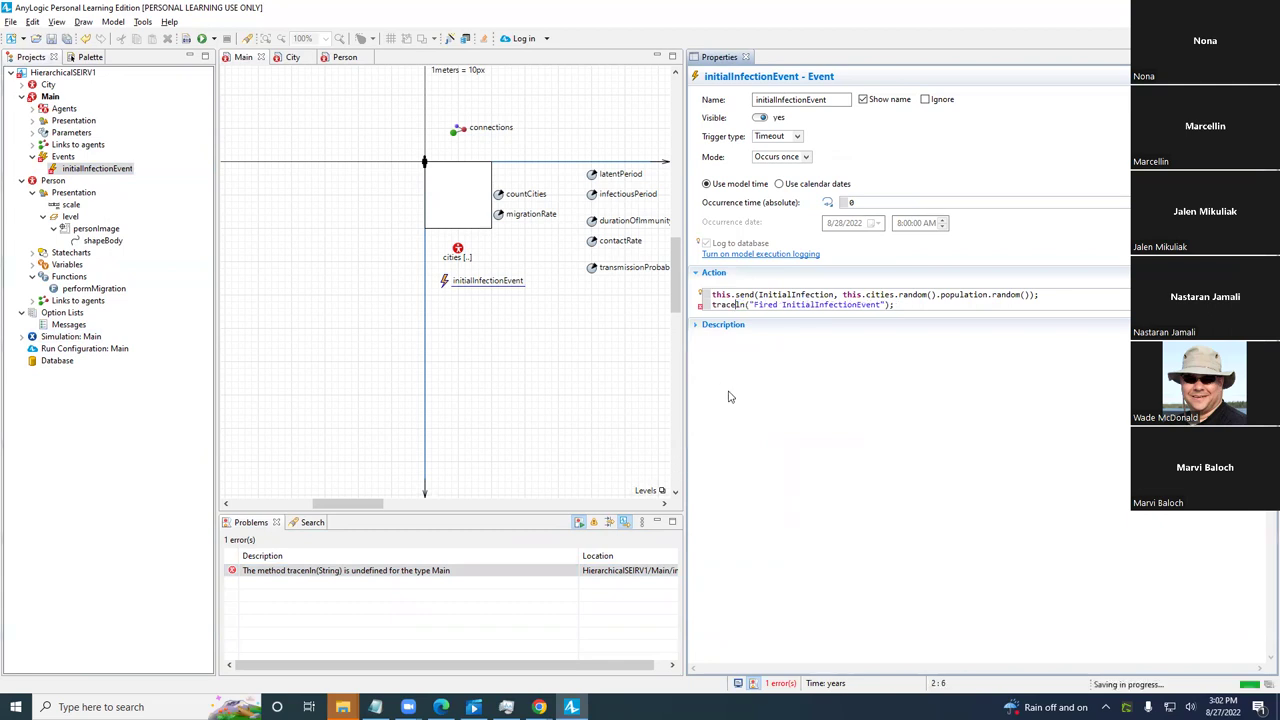
- Copy the line traceln("Fired InitialInfectionEvent"); from the event action and replace the contents of the Notepad document with it
key(ctrl+a)
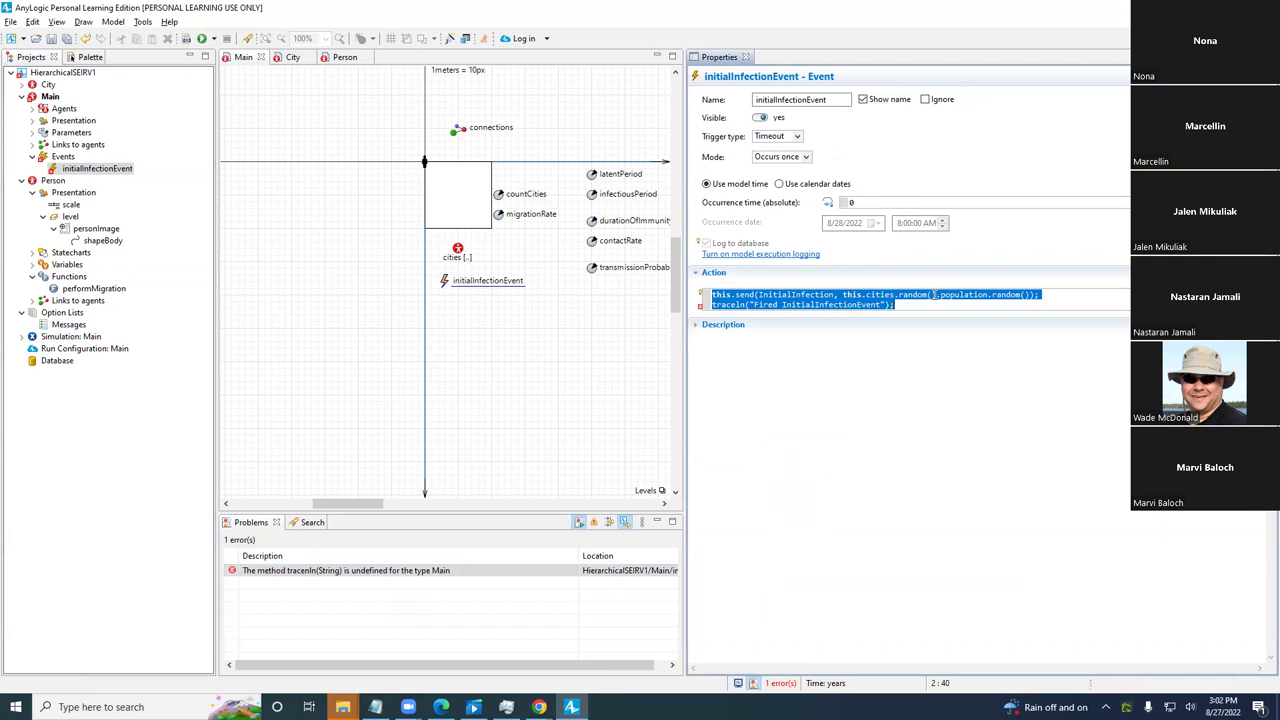
drag(911, 300, 690, 311)
text(this.send(InitialInfection, this.cities.random().population.random());)
key(ctrl+z)
key(ctrl+c)
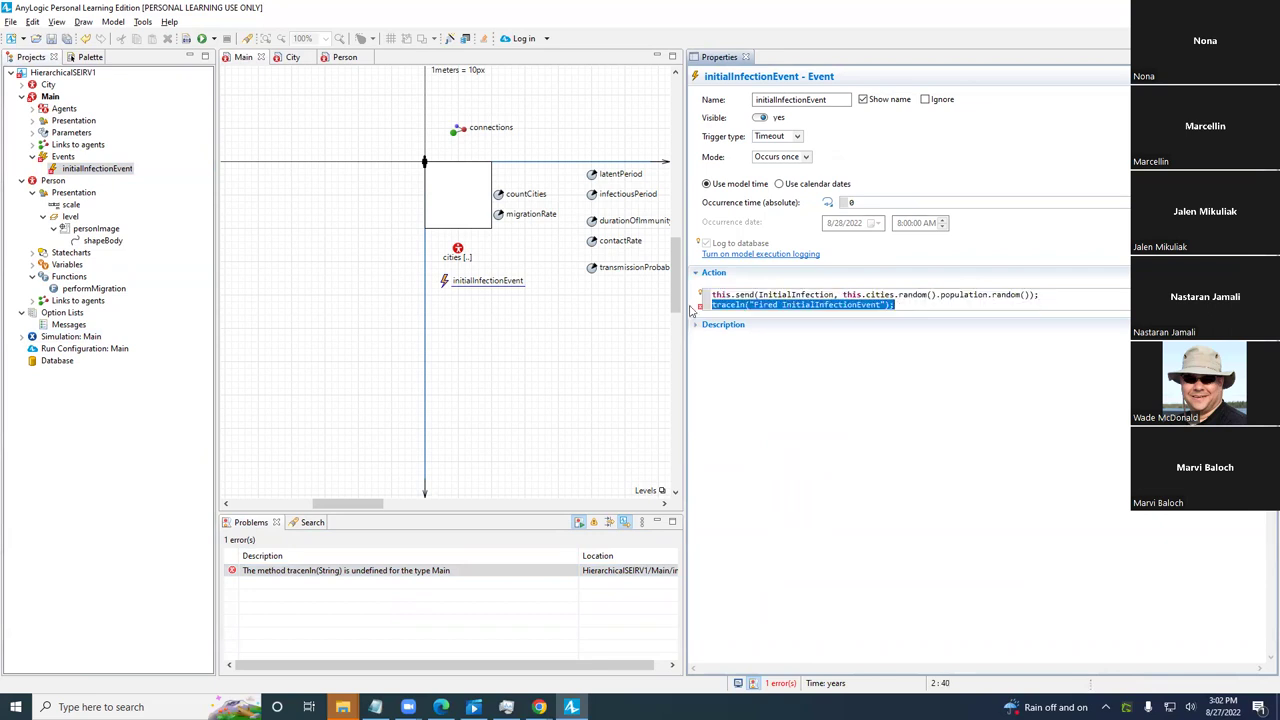
key(alt+Tab)
key(ctrl+a)
key(ctrl+v)
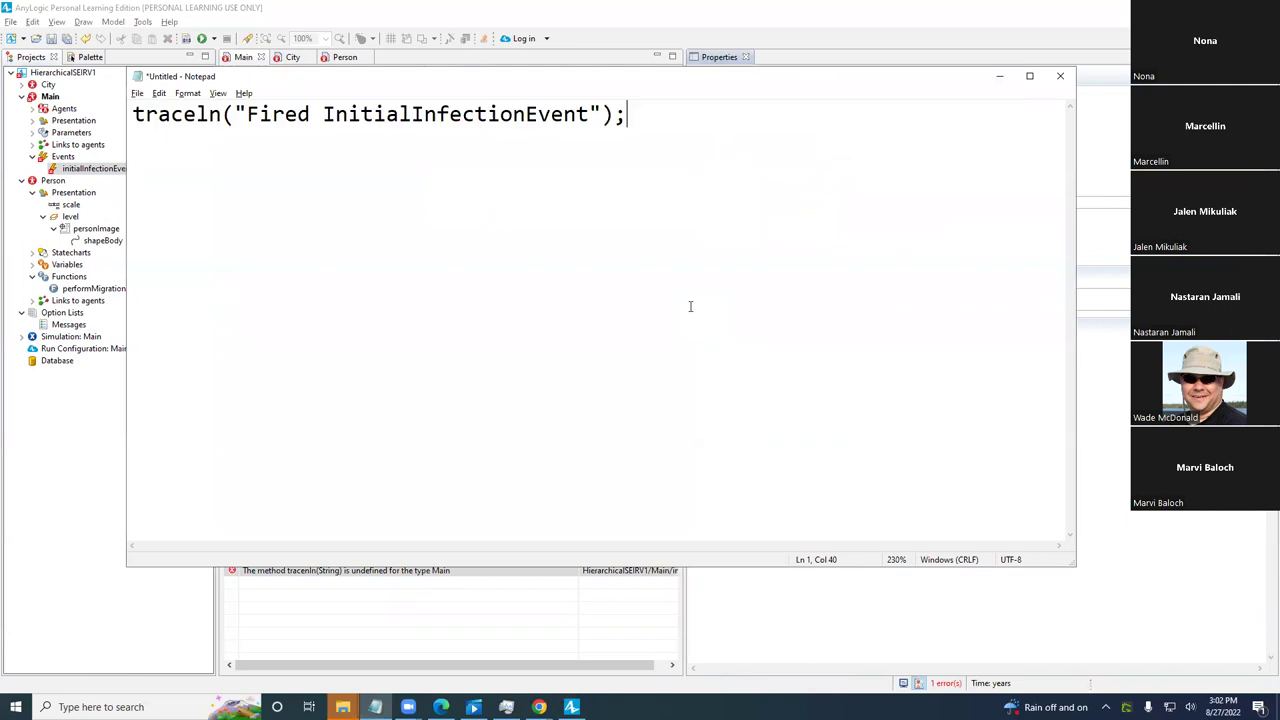
- Switch back to AnyLogic and run the Simulation experiment
key(alt+Tab)
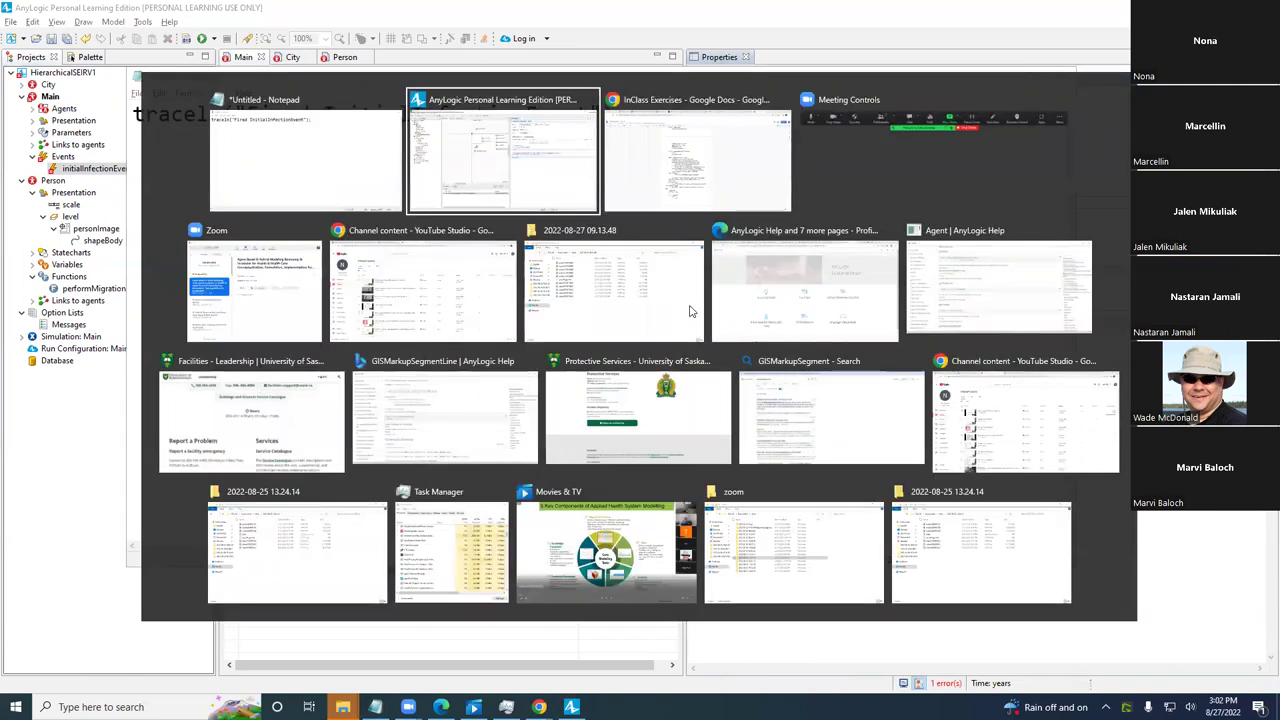
right_click(80, 337)
click(145, 531)
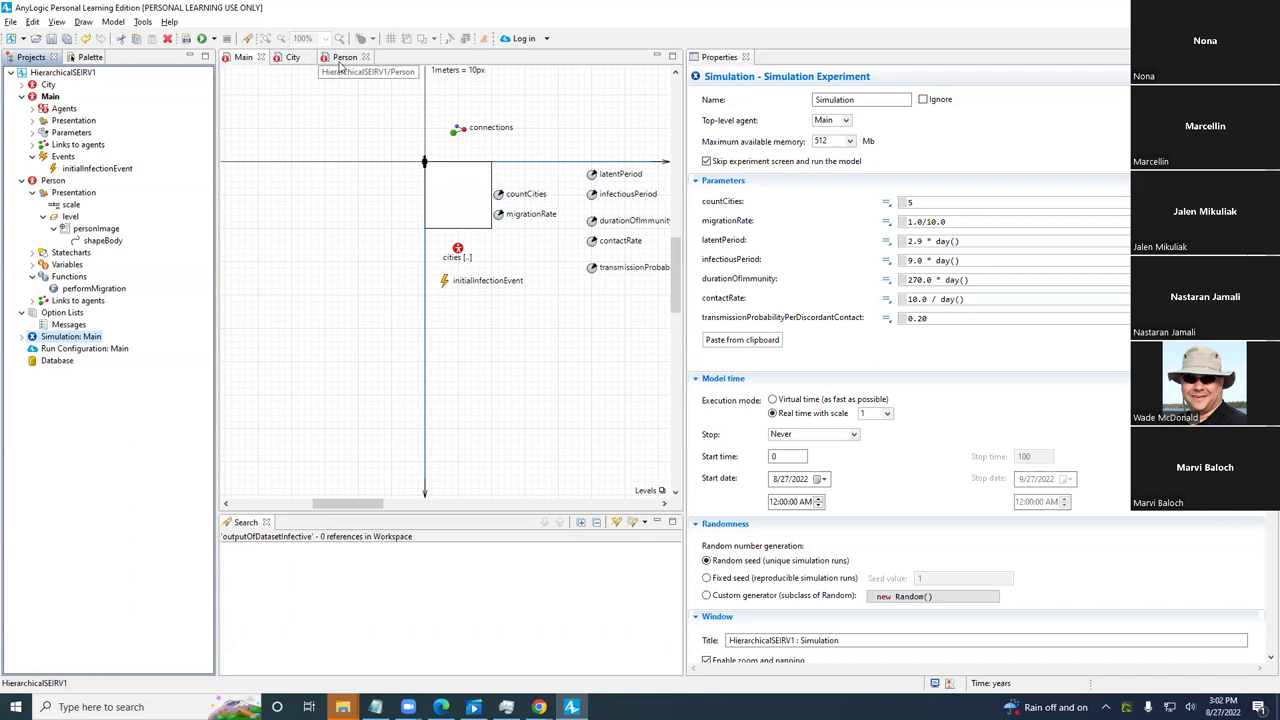
- In Person, set the action of the InitialInfection message transition from Susceptible to Exposed to traceln("Received message"); and save
click(343, 57)
click(381, 231)
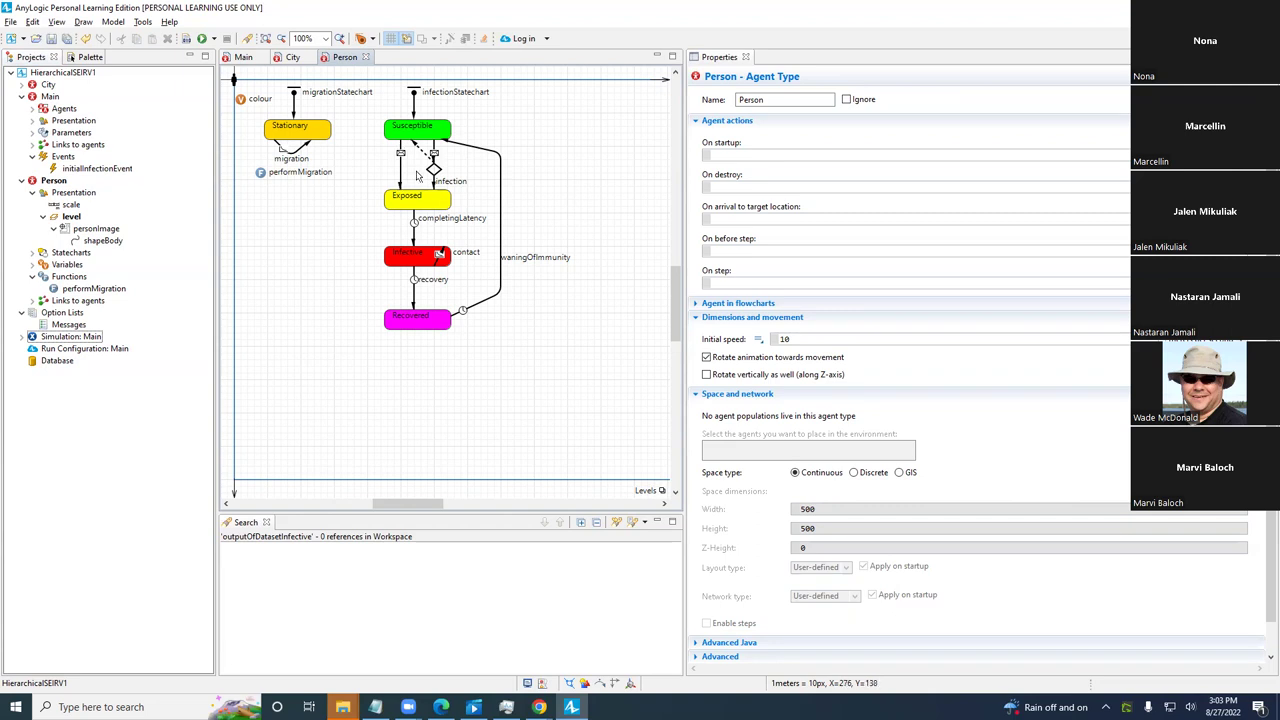
click(401, 172)
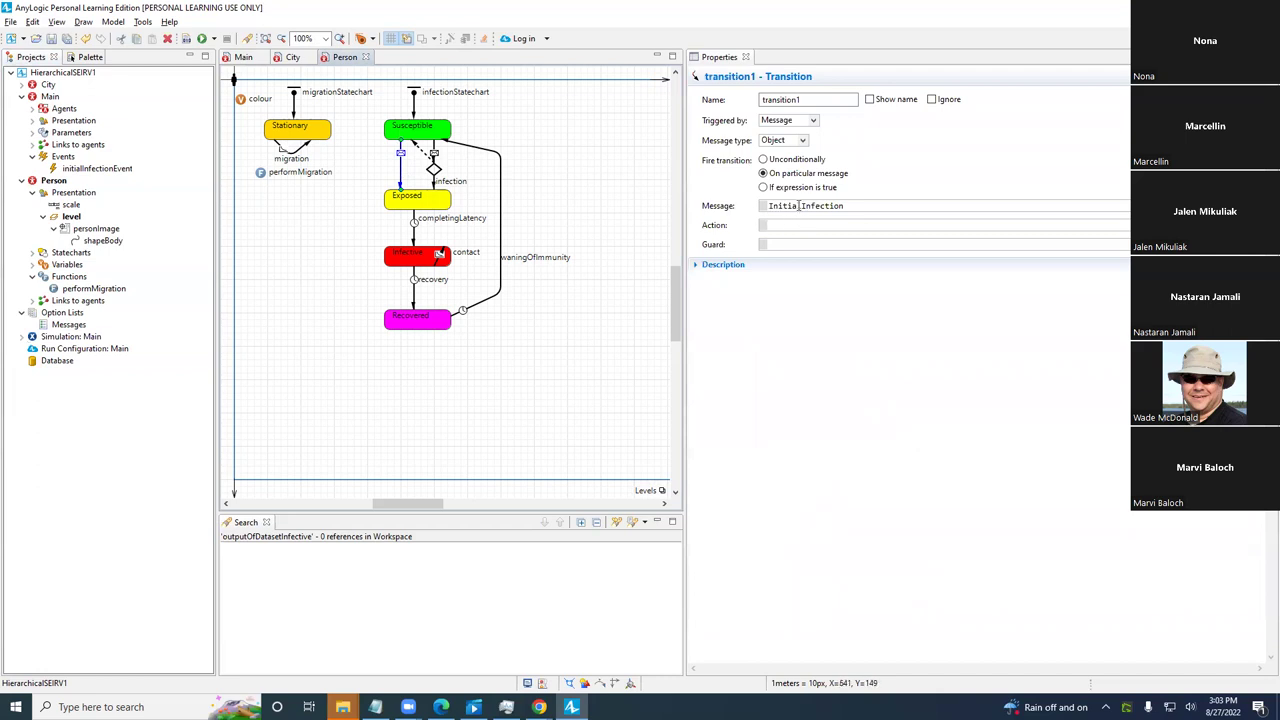
click(792, 224)
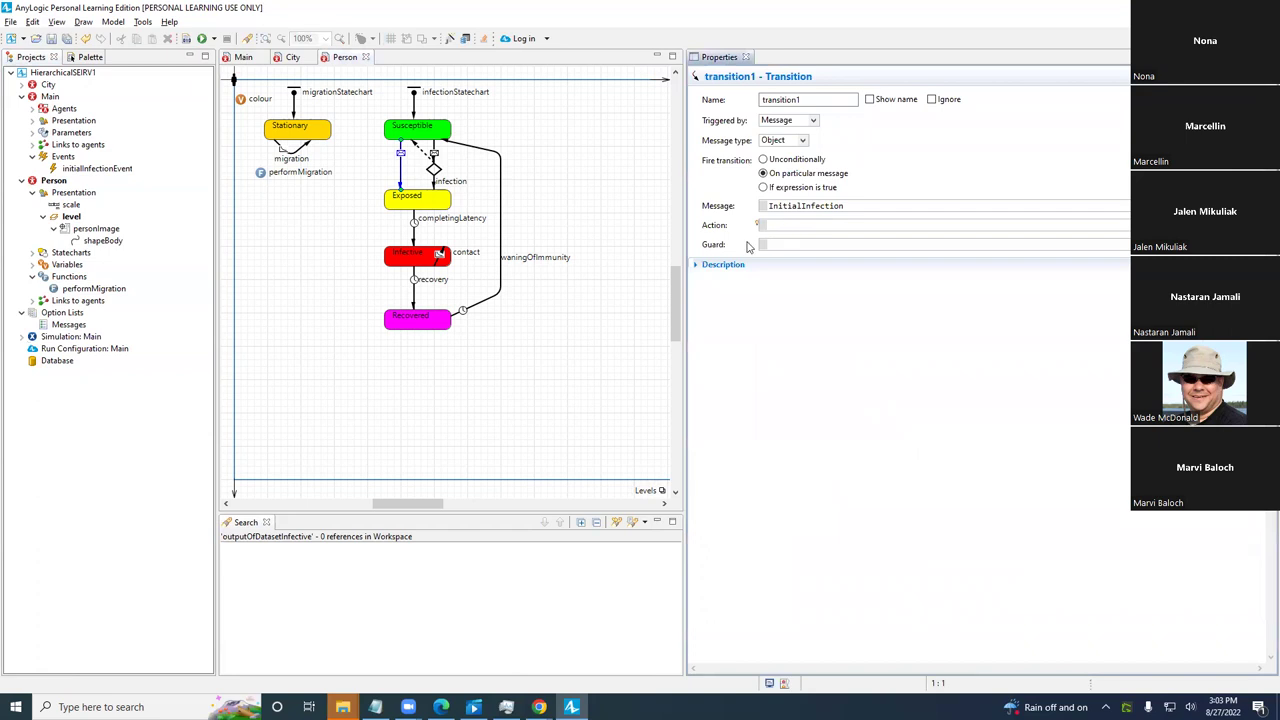
text(tracde)
text(n("Received )
text(message)
text( #!)
key(BackSpace)
key(ctrl+s)
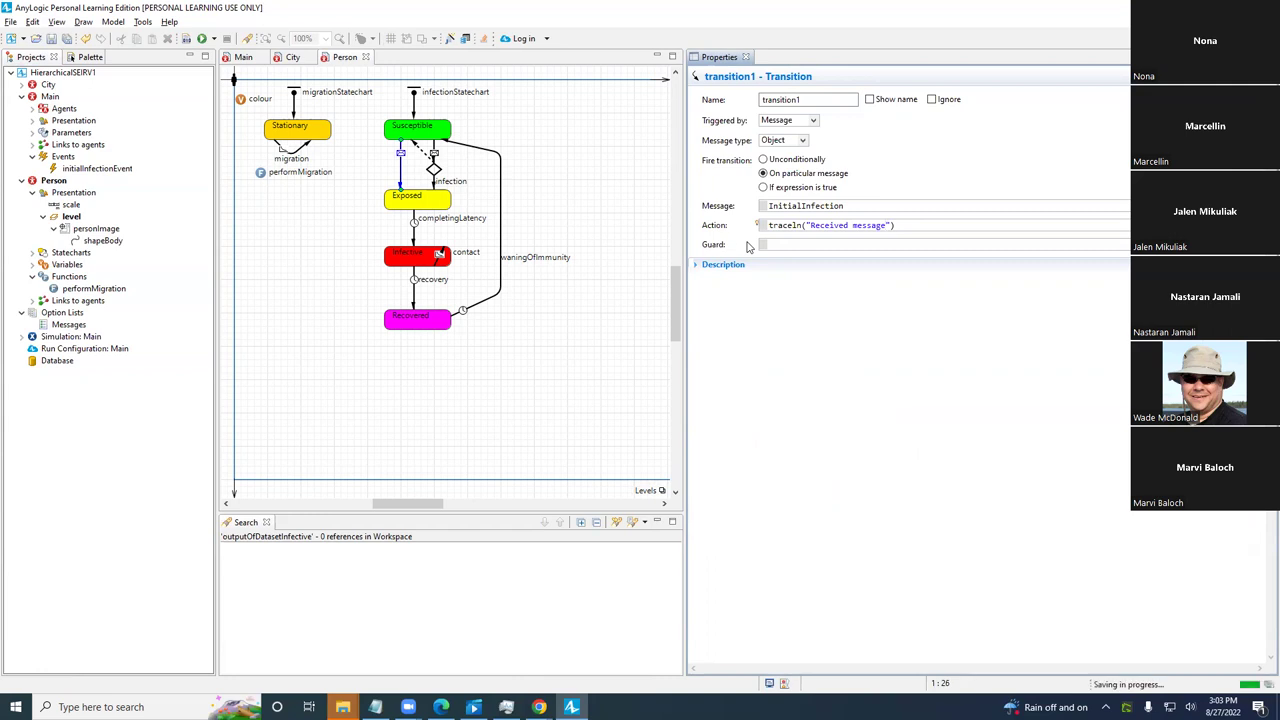
key(Right)
key(ctrl+s)
text(:)
key(BackSpace)
key(BackSpace)
- Copy the message name InitialInfection into the transition's trace text so it reads "Received InitialInfection message"
double_click(775, 205)
key(ctrl+c)
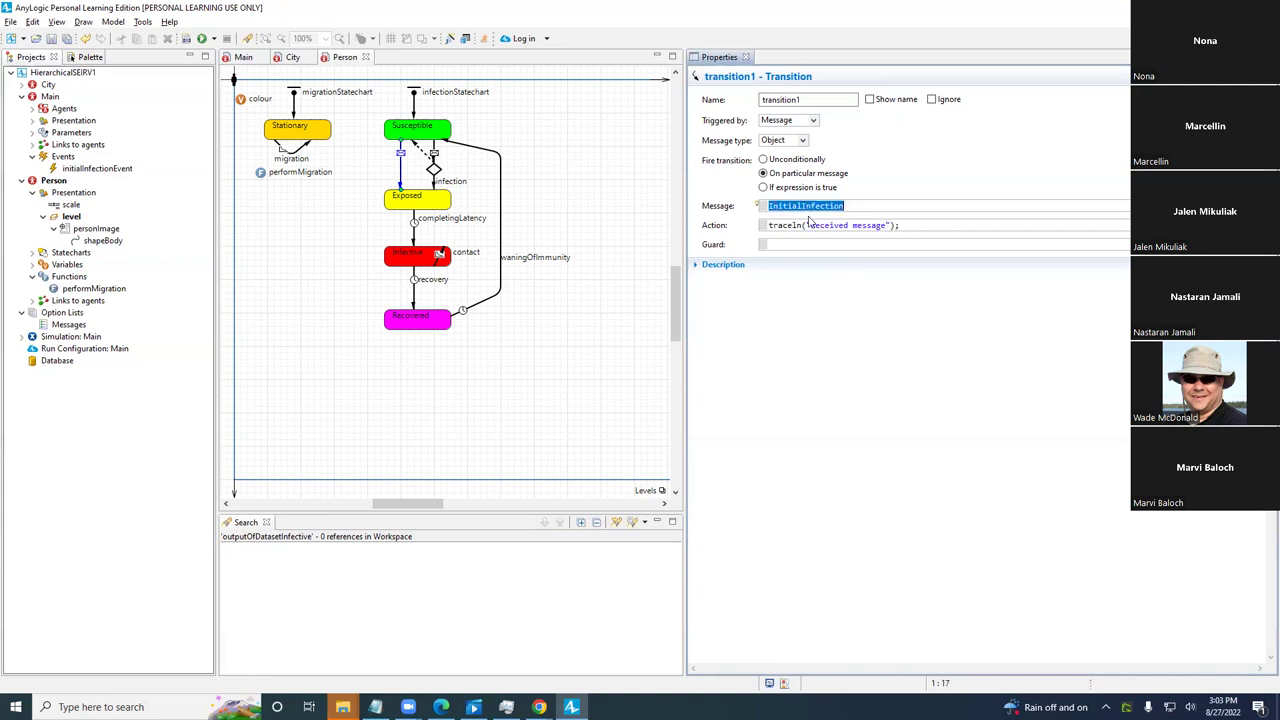
click(846, 226)
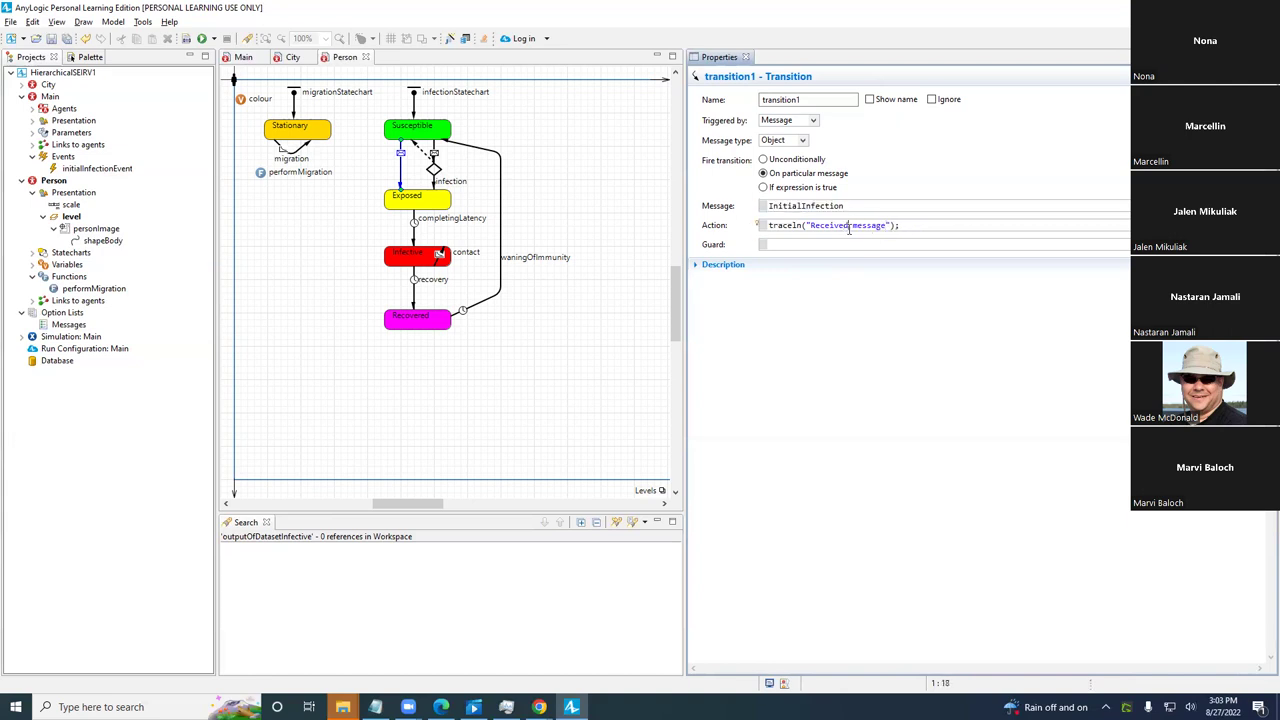
key(ctrl+v)
- Run the Simulation experiment and check its trace output in the AnyLogic console
click(82, 338)
right_click(82, 338)
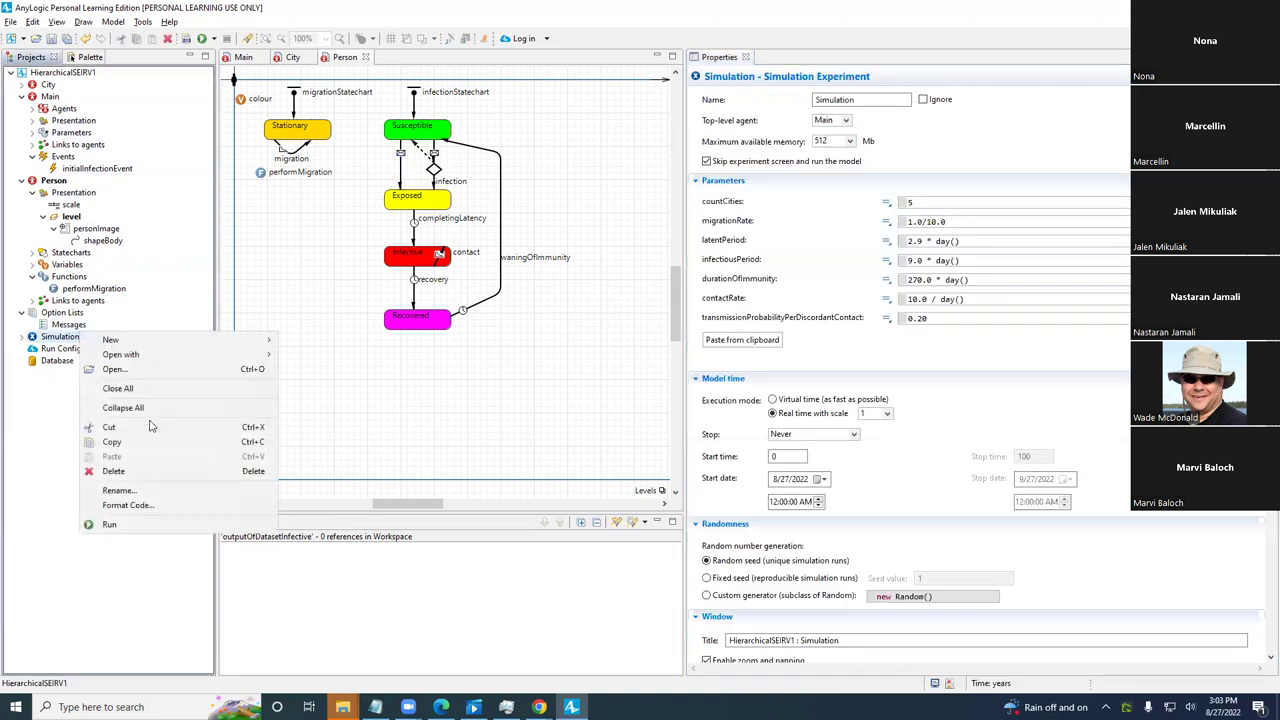
click(138, 523)
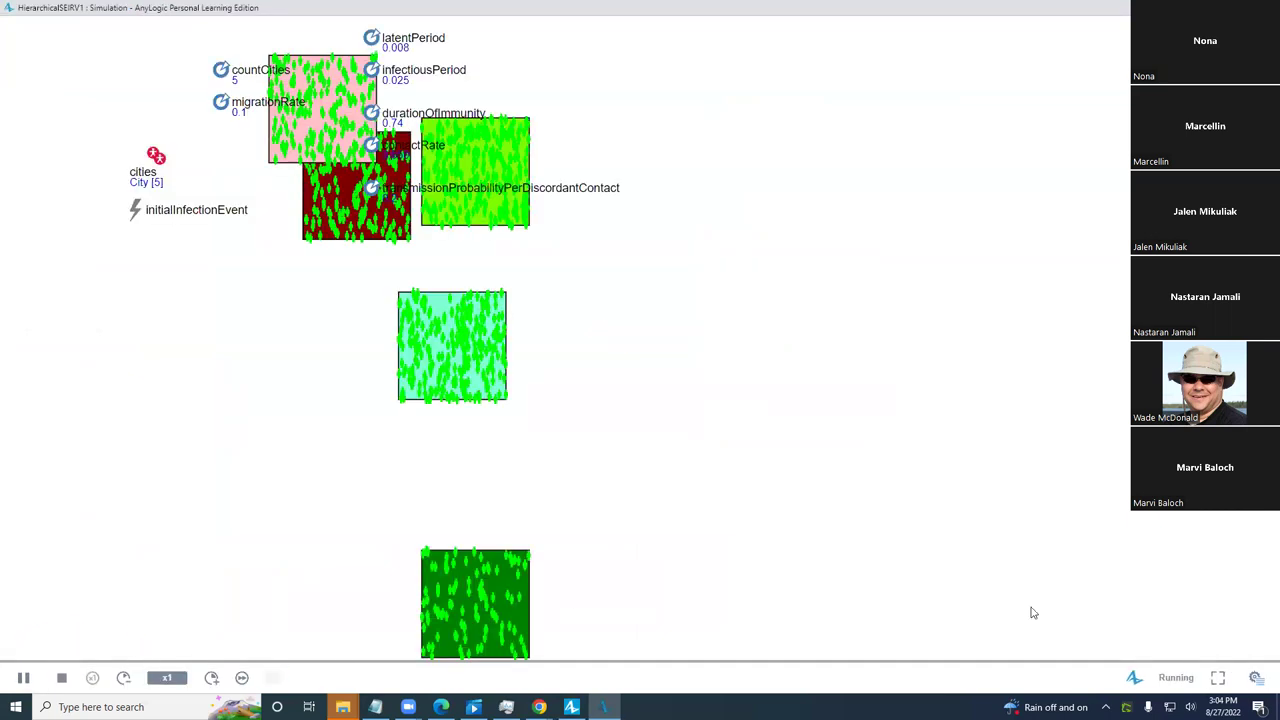
key(alt+Tab)
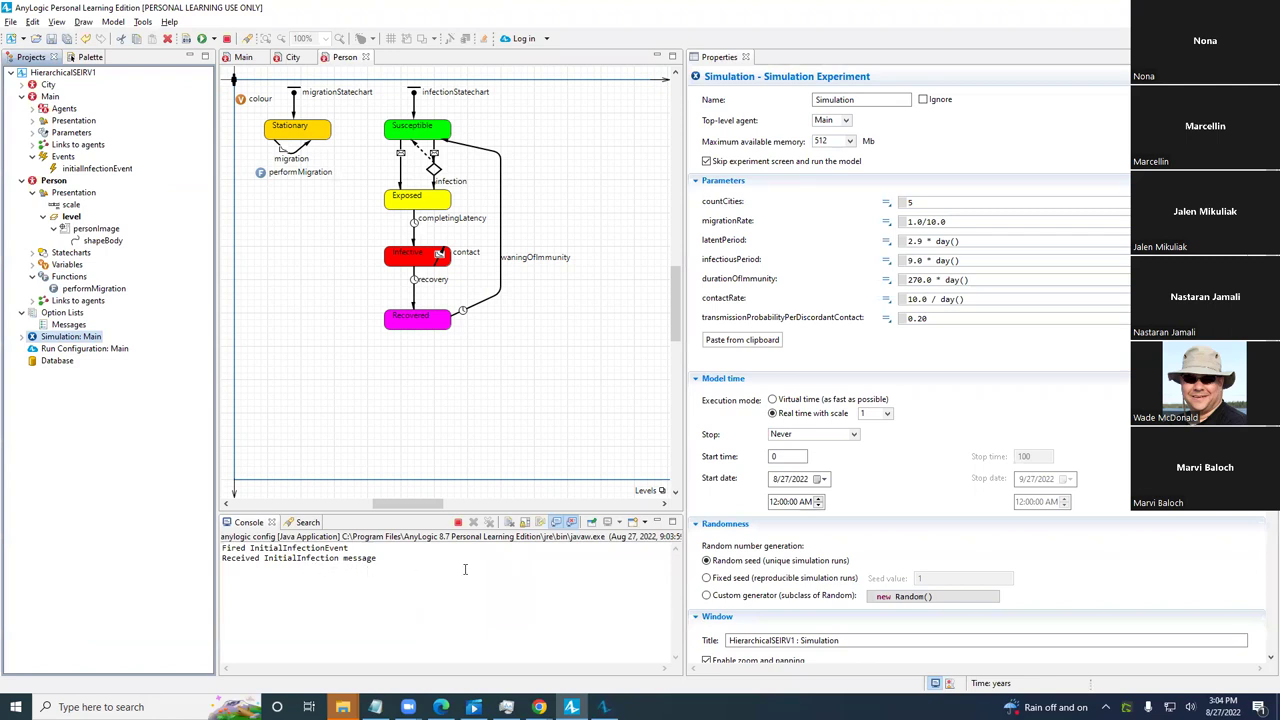
key(alt+Tab)
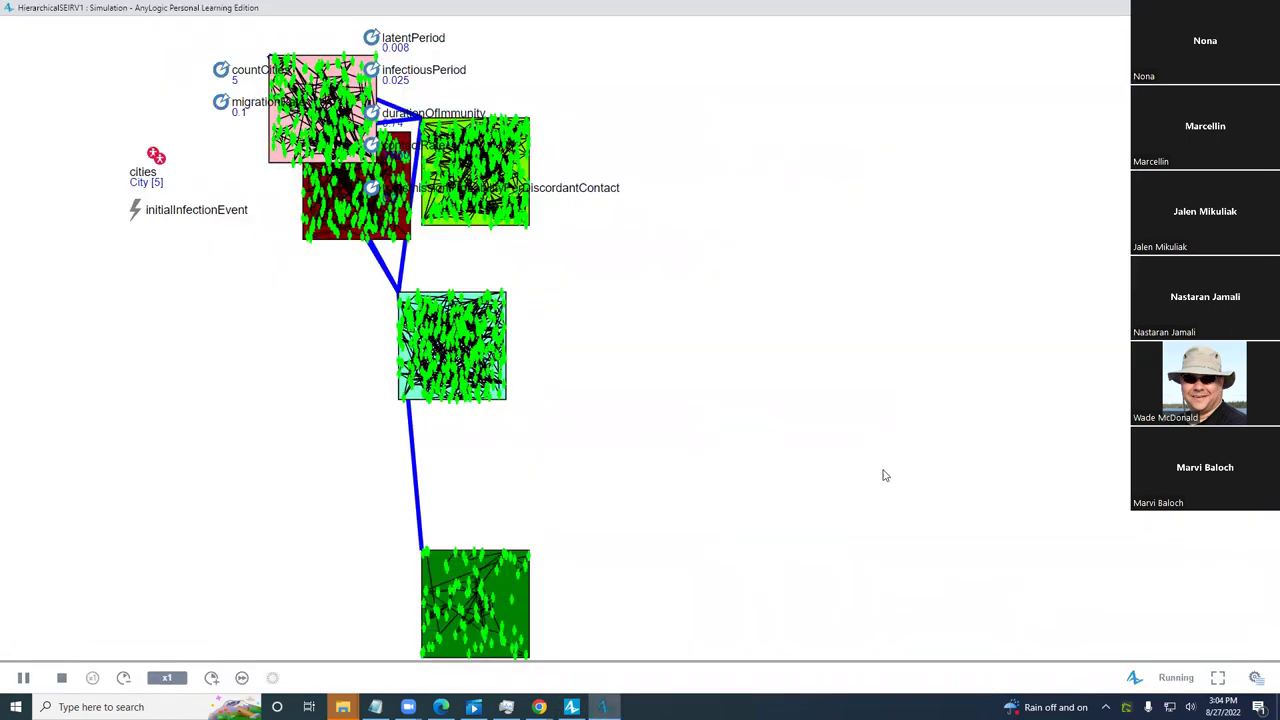
- Show the developer panel in the running simulation and examine the colours of the people in the cities
click(1256, 677)
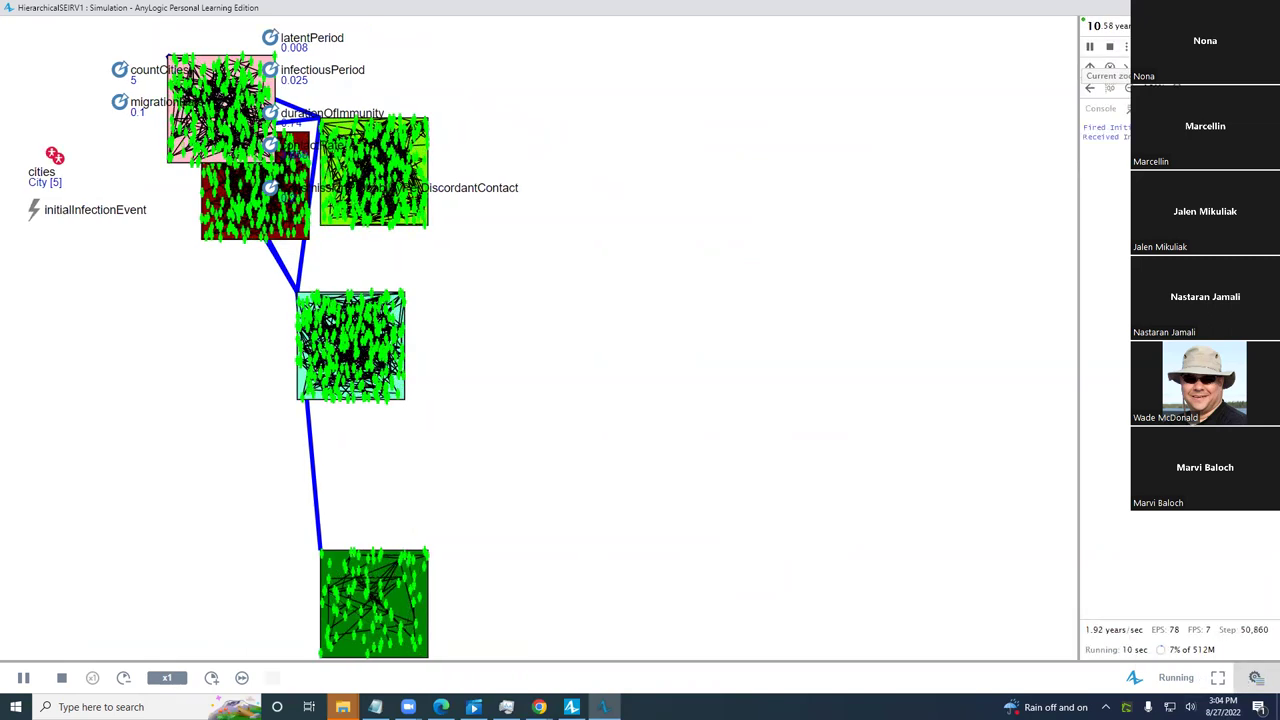
drag(336, 304, 484, 222)
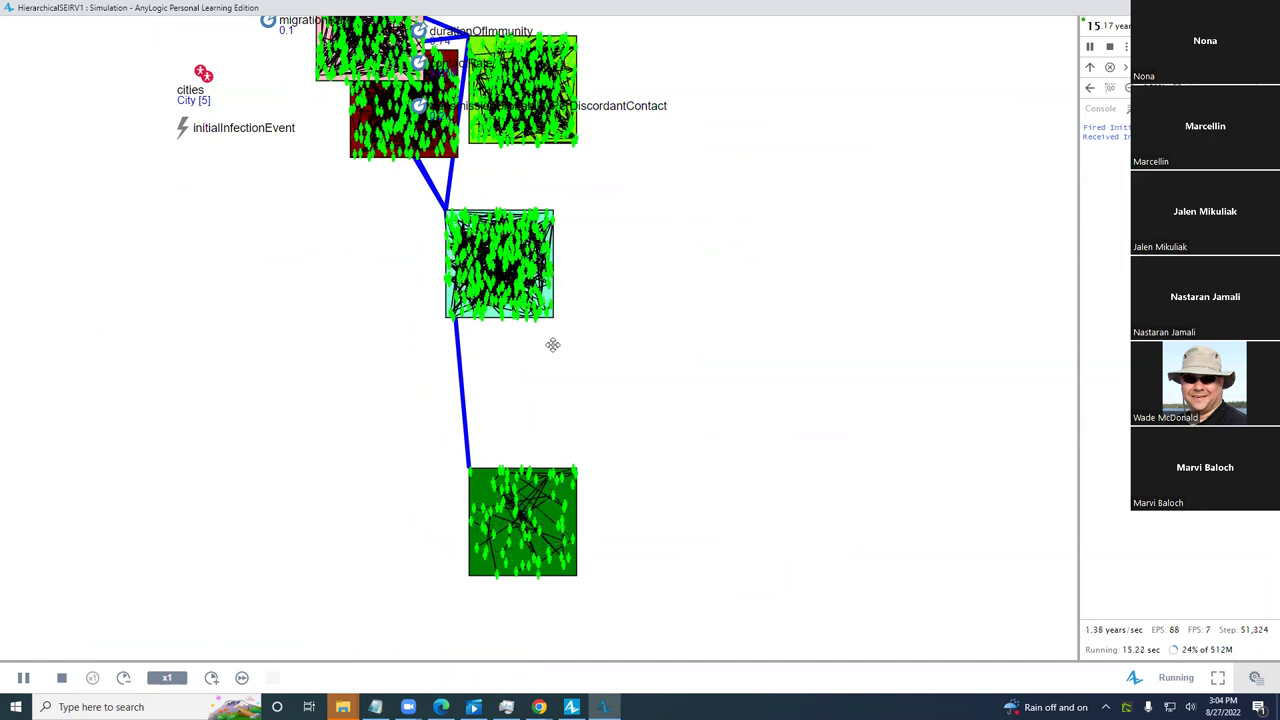
drag(553, 345, 553, 417)
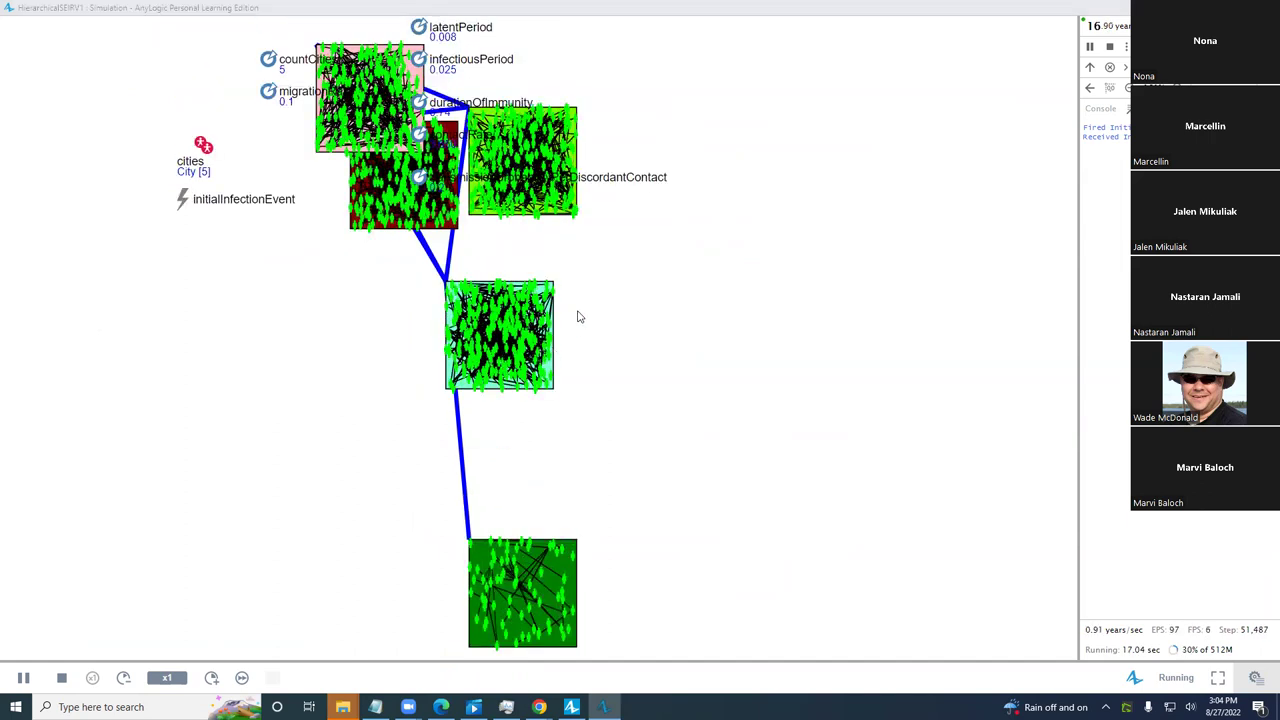
- Copy the initial infection transition's traceln statement and add it as a second line to the Infective state's entry action
key(alt+Tab)
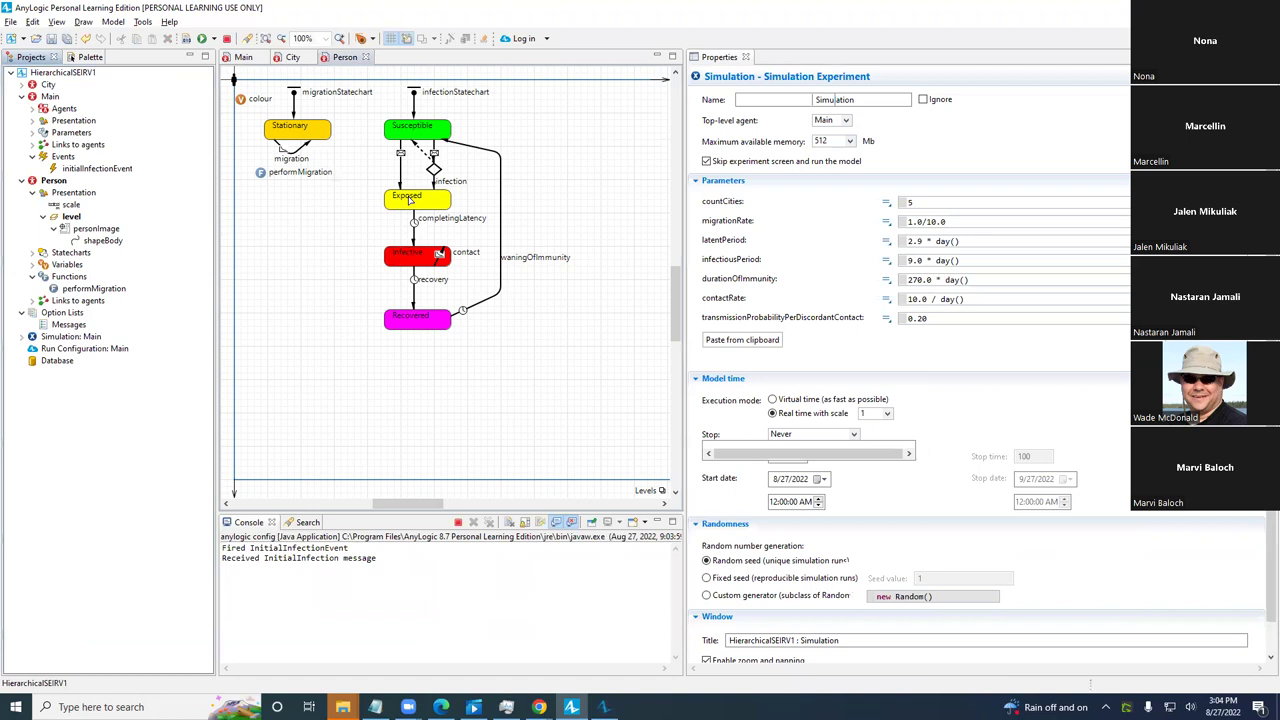
click(409, 199)
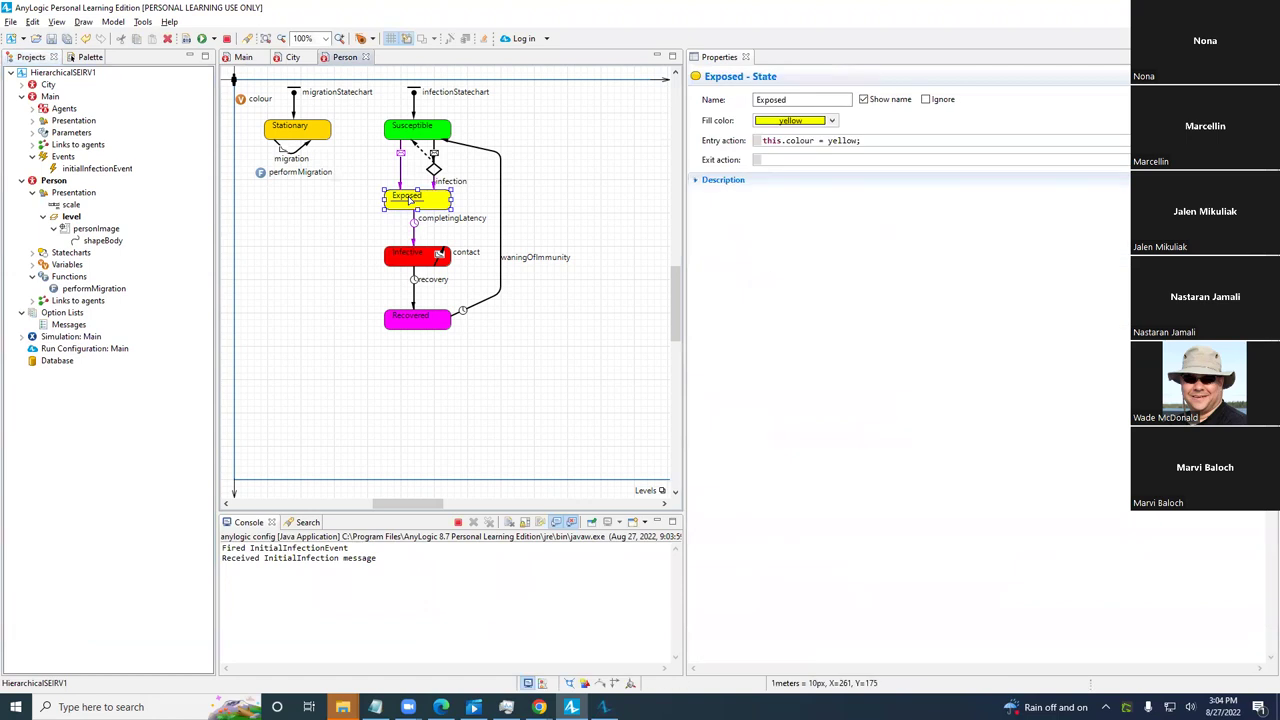
click(397, 170)
click(400, 170)
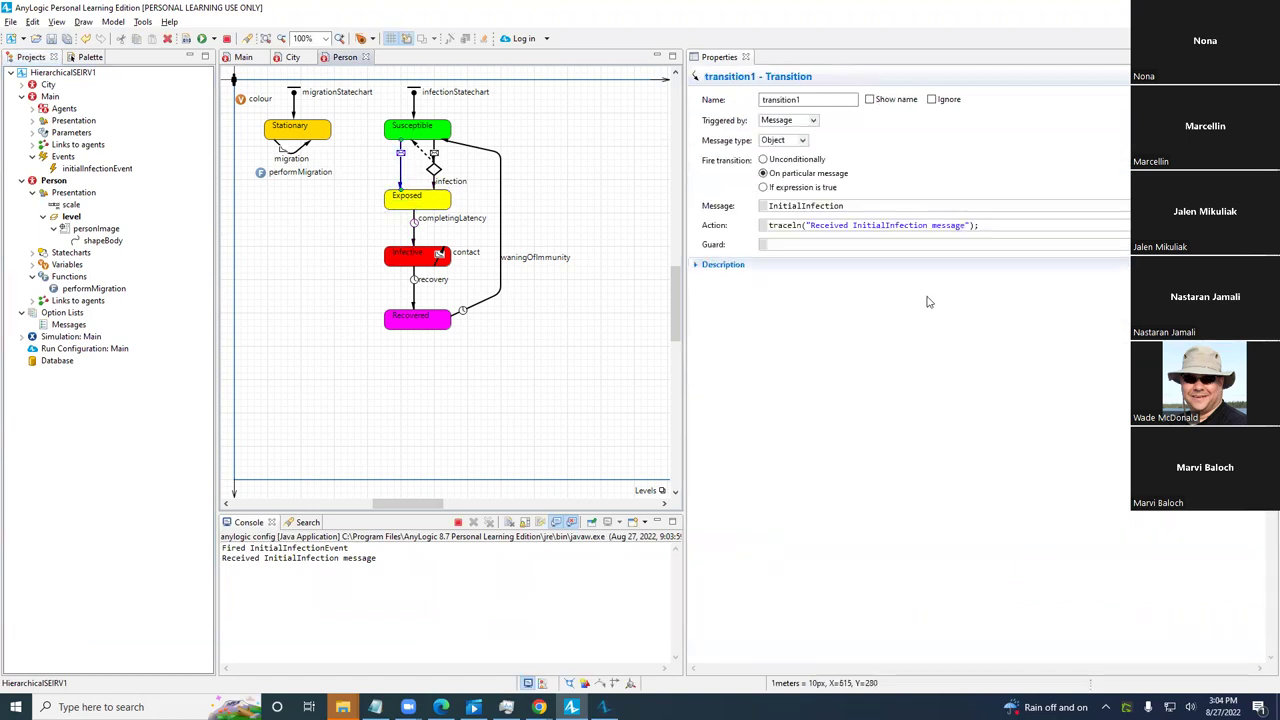
triple_click(948, 228)
key(ctrl+c)
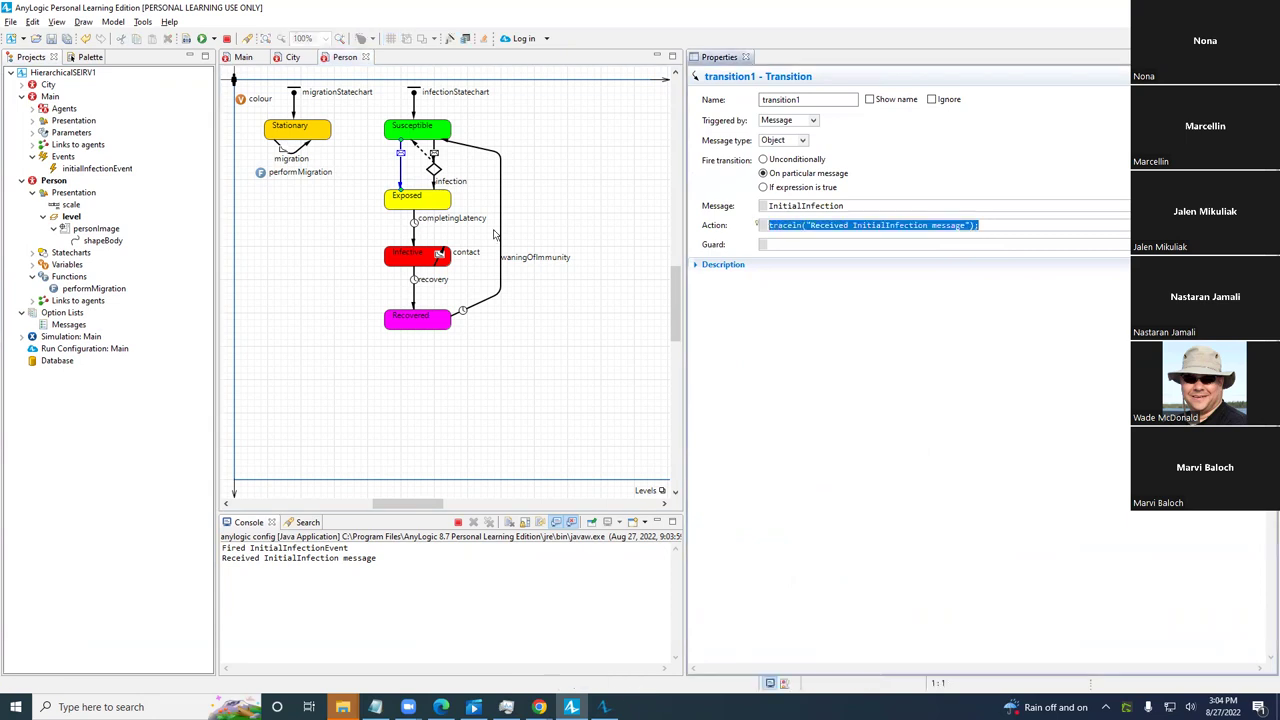
click(416, 261)
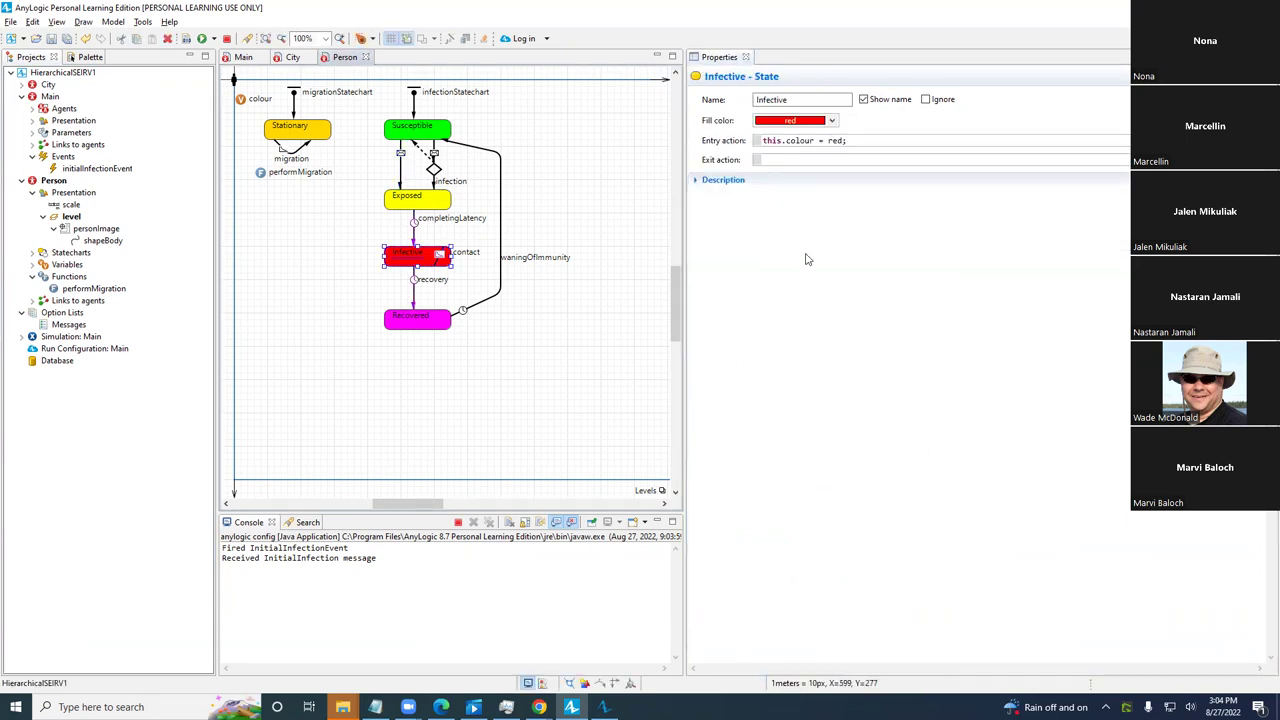
click(859, 139)
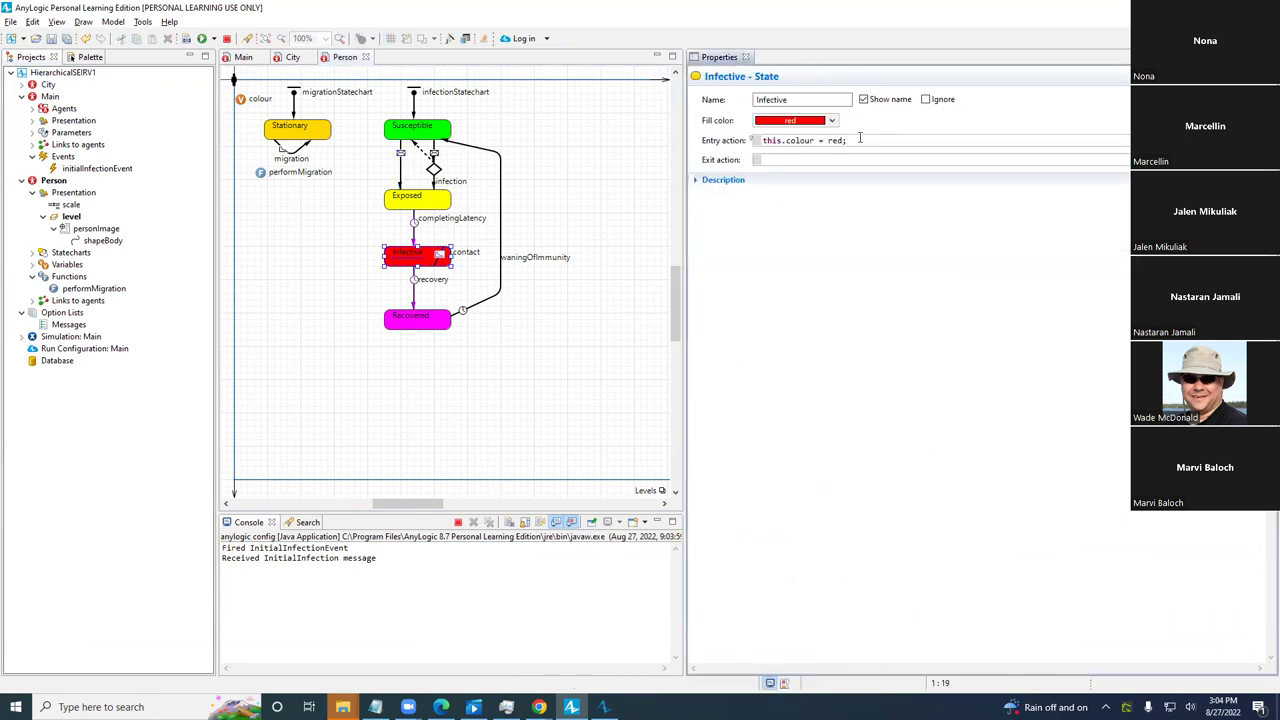
key(Return)
key(ctrl+v)
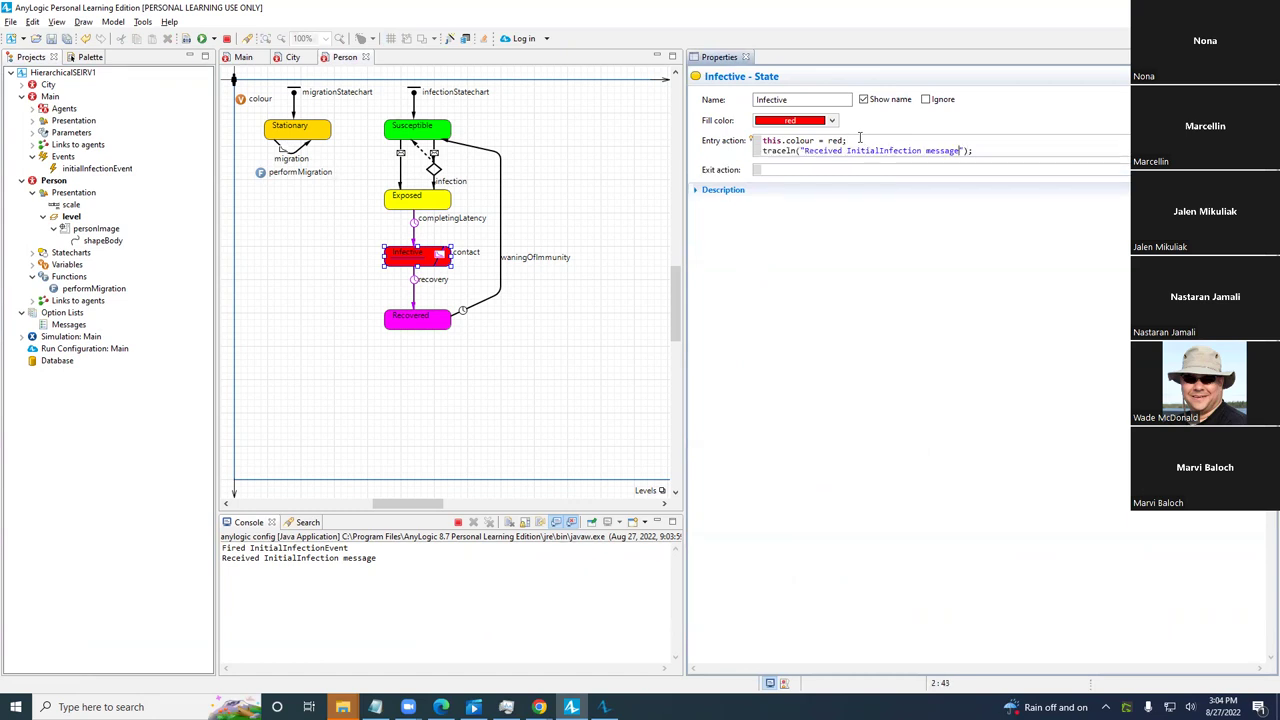
- Change the trace text in the Infective state's entry action to "Reached Infection state" and save the model
key(ctrl+shift+Left)
key(ctrl+shift+Left)
key(ctrl+shift+Left)
key(Left)
key(ctrl+shift+Right)
key(ctrl+shift+Right)
key(shift+Left)
key(shift+Left)
key(shift+Left)
key(shift+Left)
key(shift+Left)
key(shift+Left)
key(shift+Left)
key(shift+Left)
key(shift+Left)
key(shift+Left)
key(shift+Left)
key(shift+Left)
key(shift+Left)
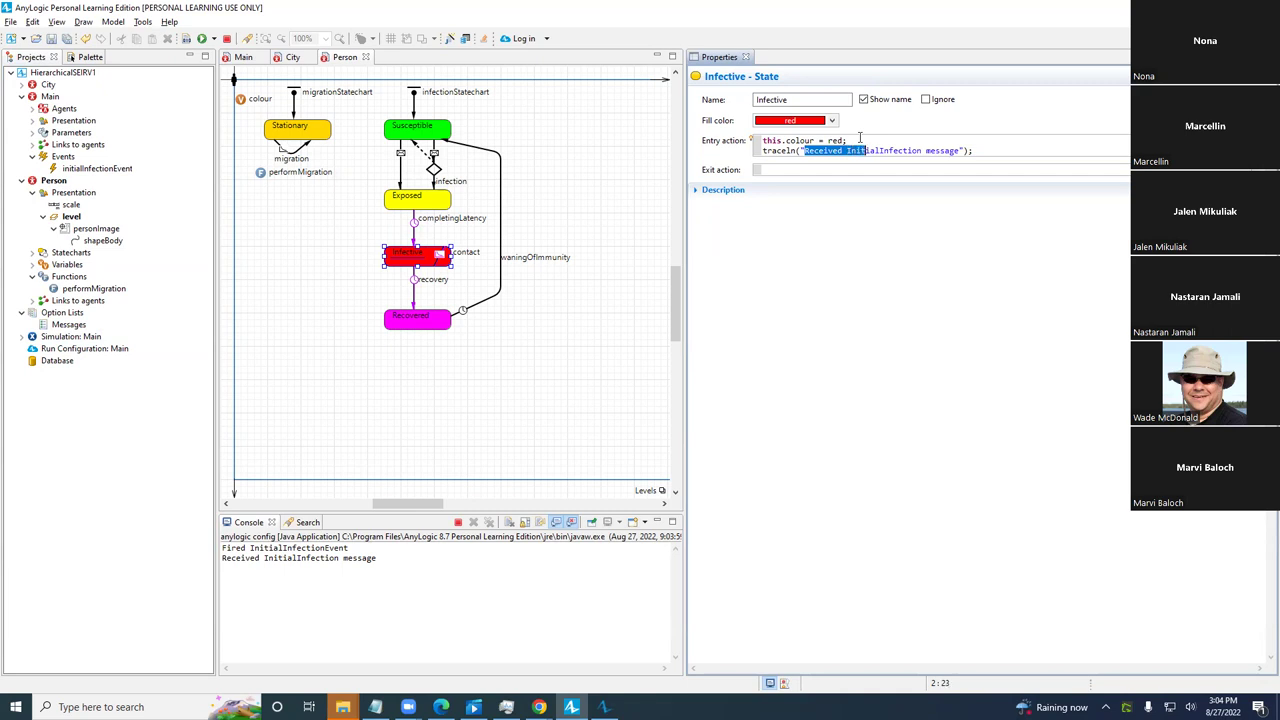
text(Readch)
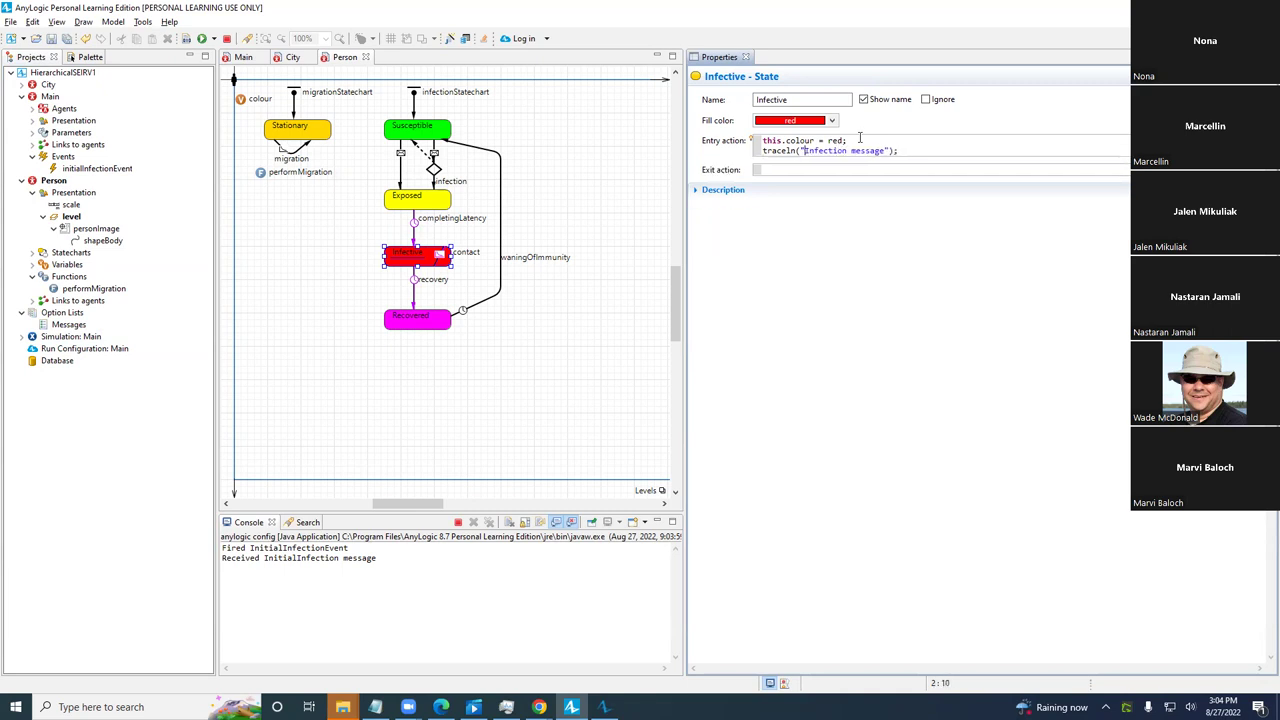
key(BackSpace)
key(BackSpace)
key(BackSpace)
text(ched)
key(ctrl+shift+Right)
text(state)
key(ctrl+s)
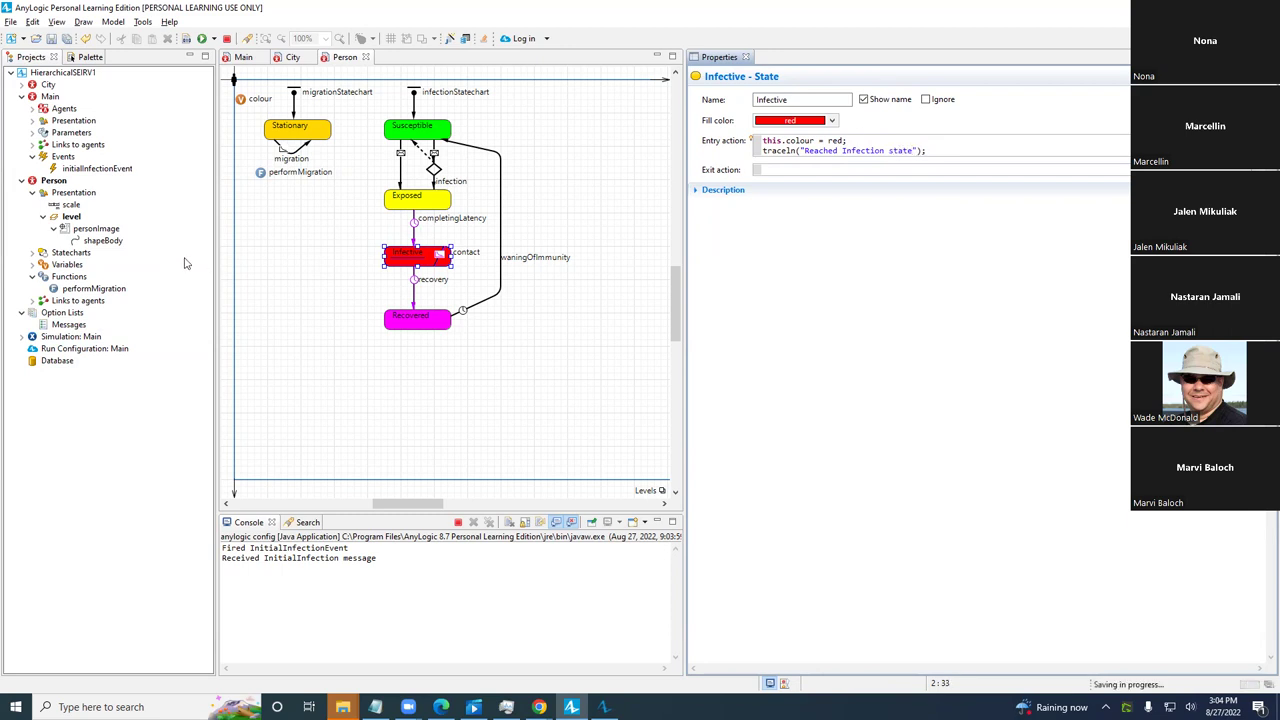
- Run the Simulation experiment again with the Infective state's trace statement included
right_click(64, 338)
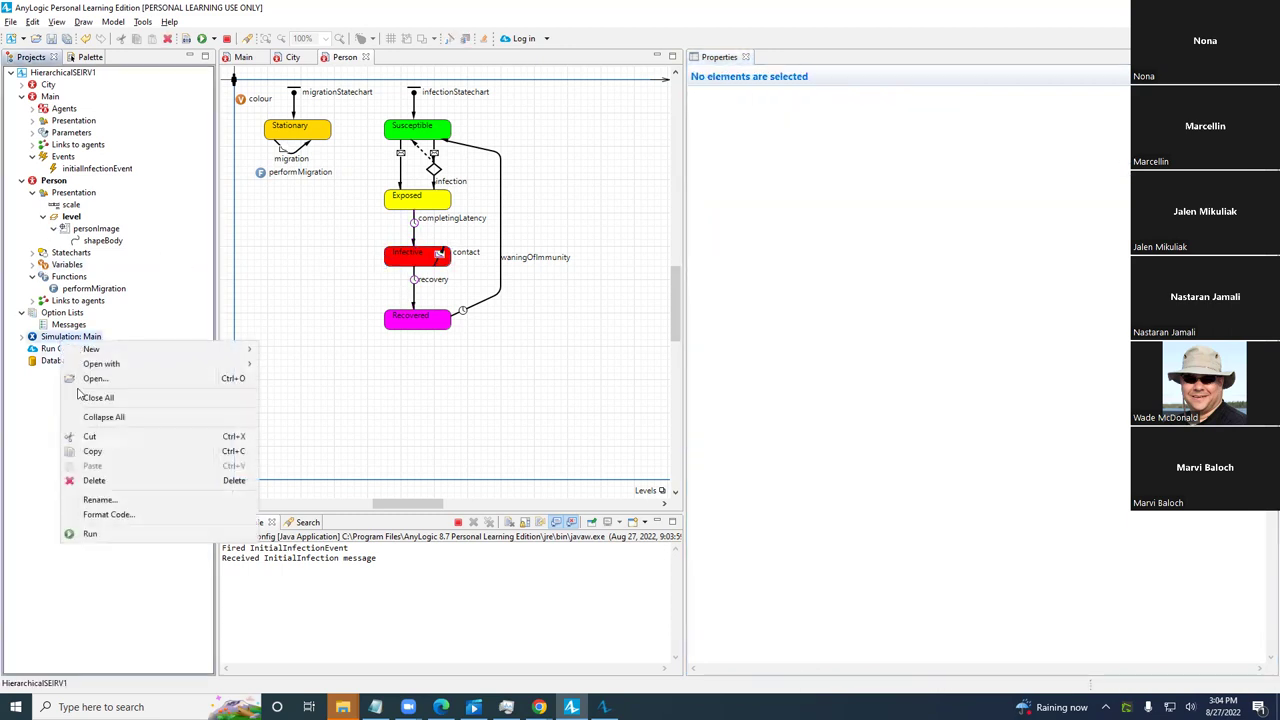
click(120, 533)
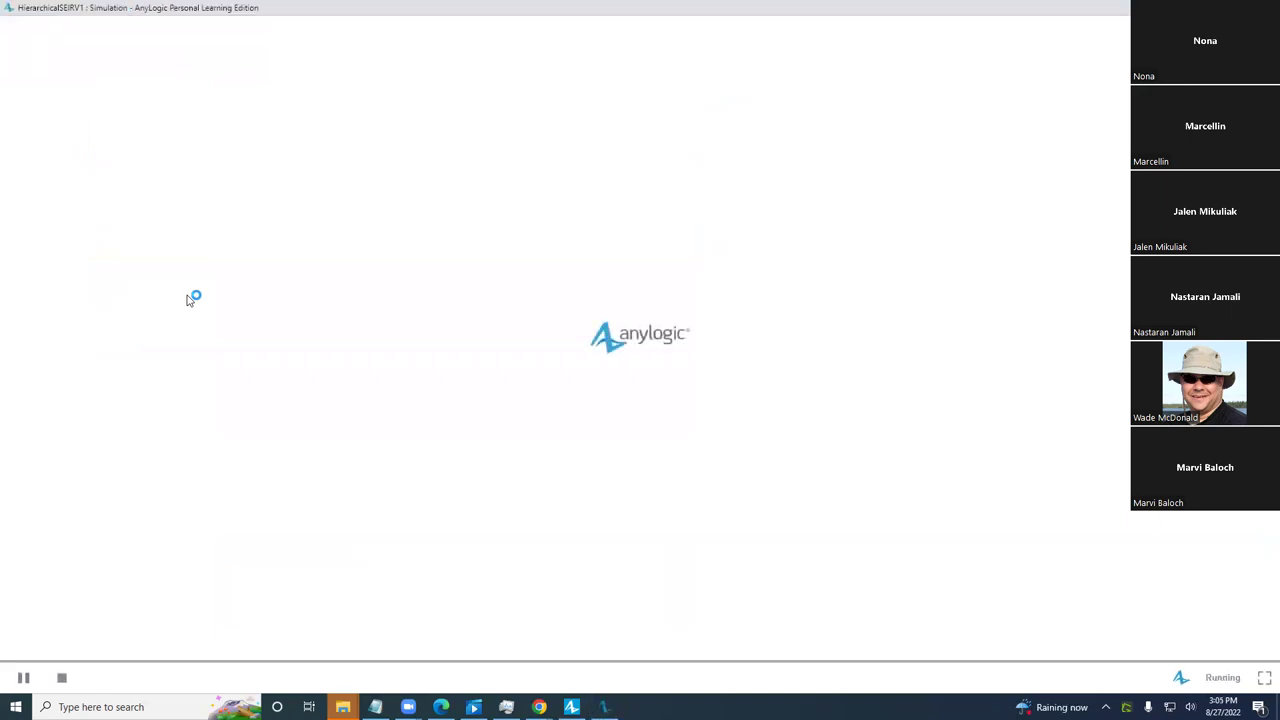
key(alt+Tab)
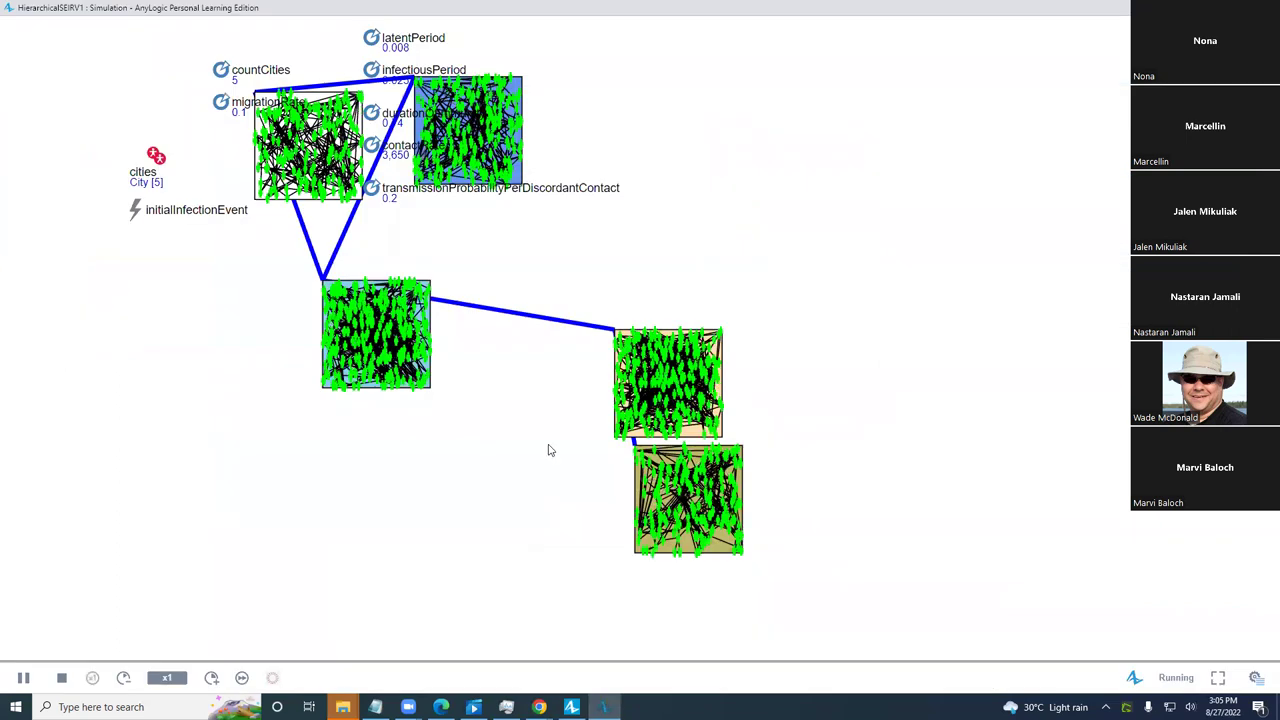
- Check the trace output in the console and show the developer panel in the running simulation
key(alt+Tab)
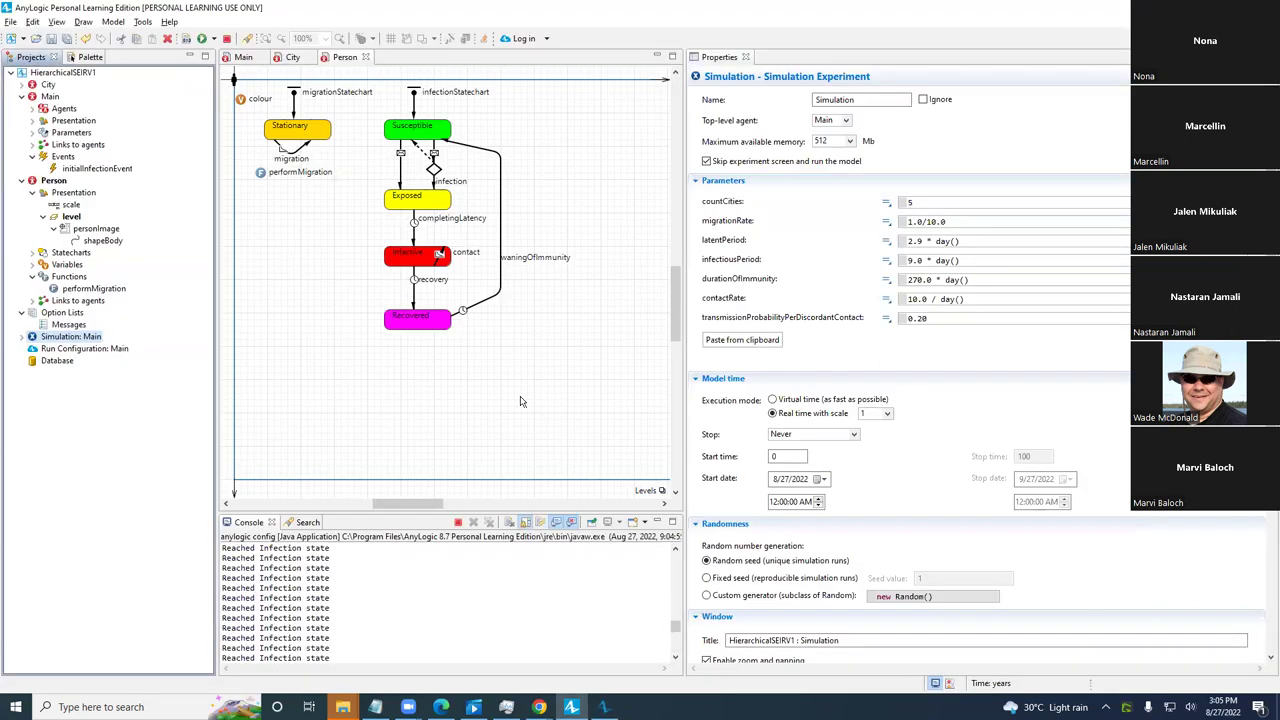
key(alt+Tab)
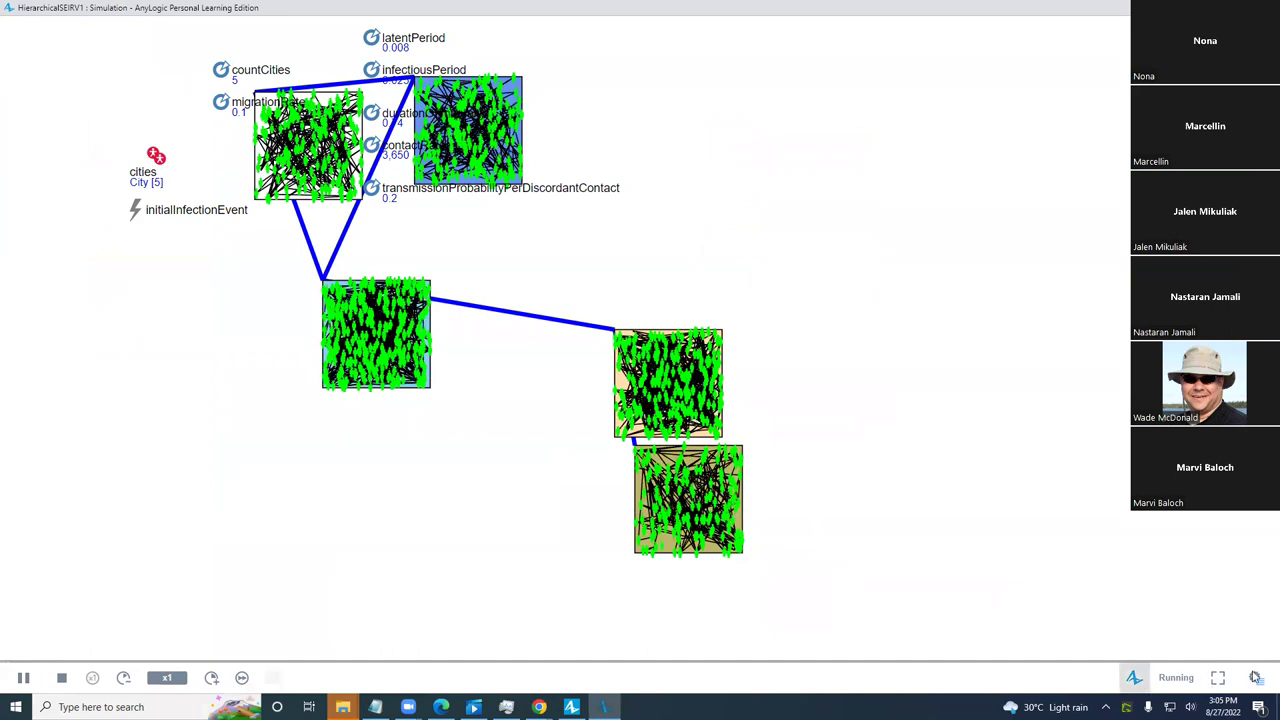
click(1256, 677)
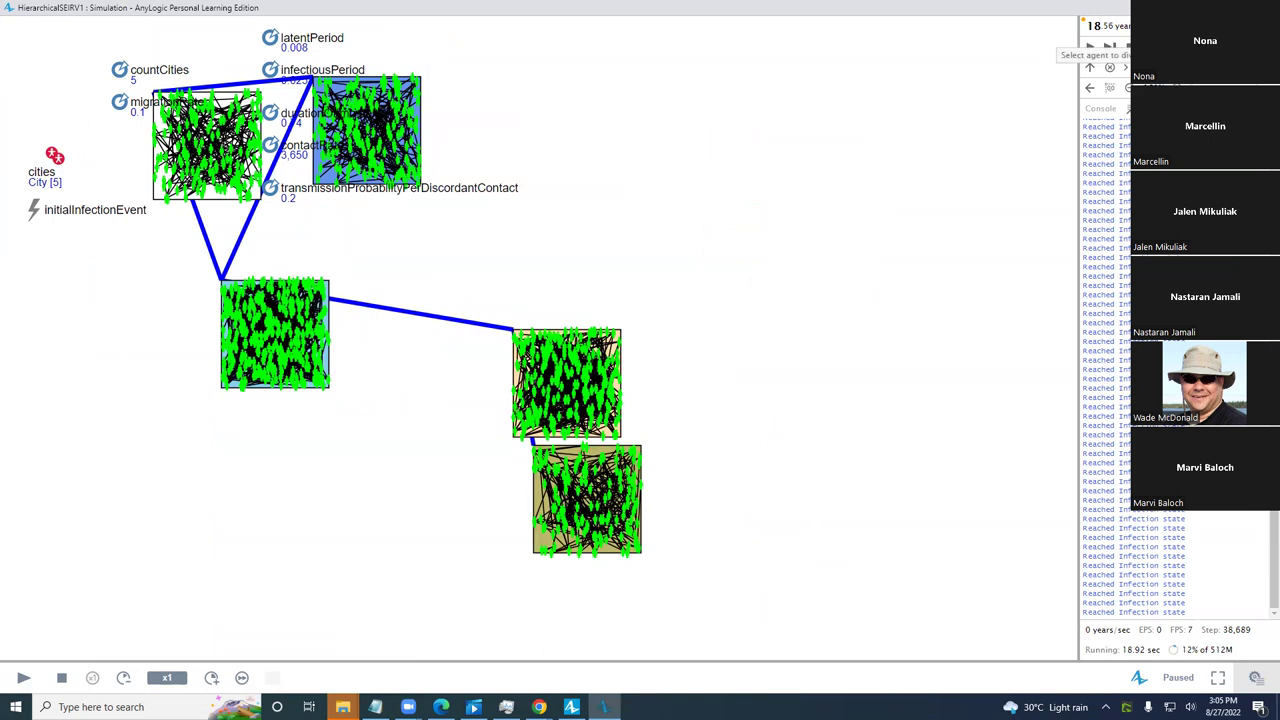
- Step through the individual people in the first city's population to examine each one's active infection state, and close the simulation
click(1110, 46)
click(1110, 66)
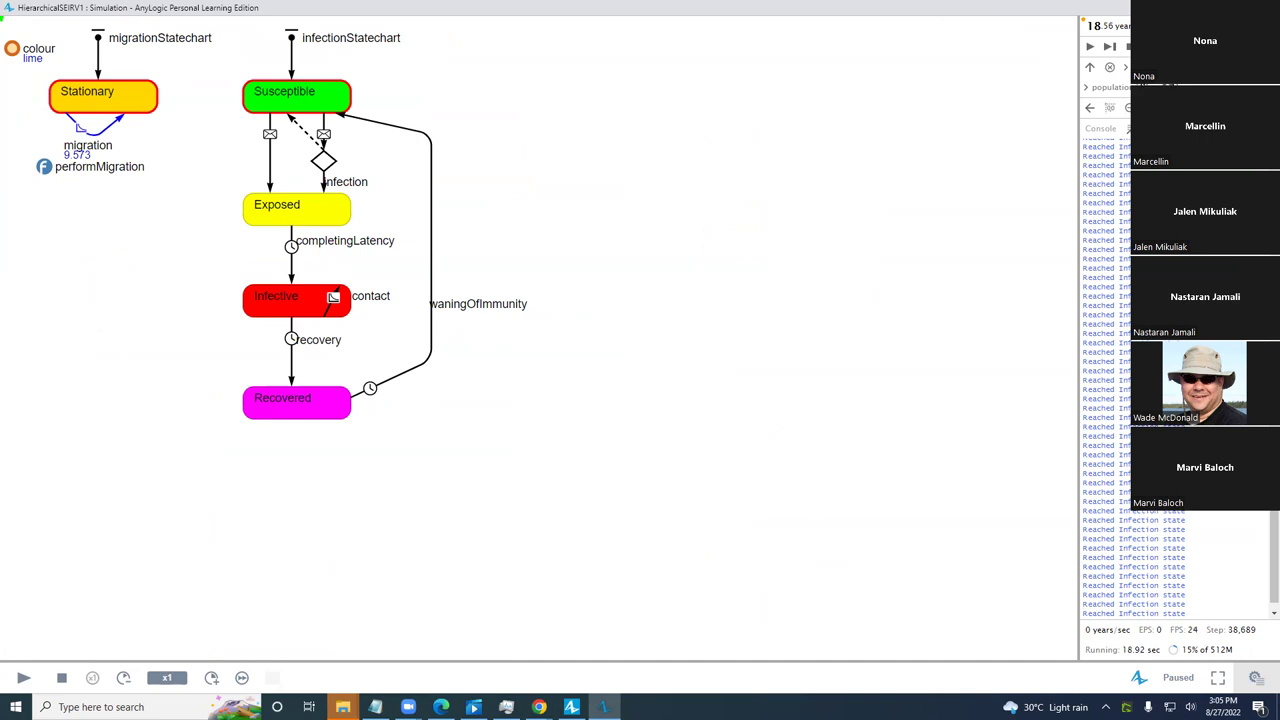
click(1110, 66)
click(1110, 66)
click(1110, 66)
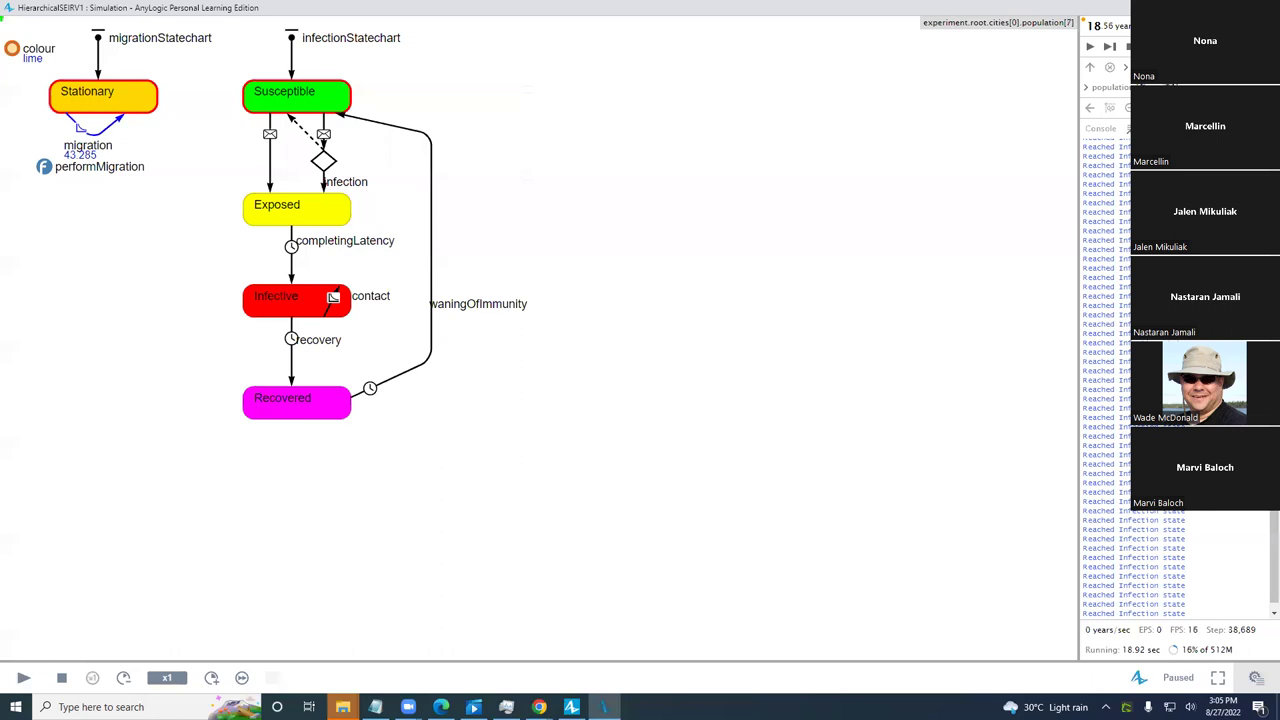
click(1110, 66)
click(1109, 67)
click(1109, 67)
click(1109, 67)
click(1109, 67)
click(1109, 67)
click(1109, 67)
click(1109, 67)
click(1109, 67)
click(1109, 67)
click(1109, 67)
click(1109, 67)
click(1109, 67)
click(1109, 67)
click(1109, 67)
click(1109, 67)
click(1109, 67)
click(1109, 67)
click(1109, 67)
click(1109, 67)
click(1109, 67)
click(1109, 67)
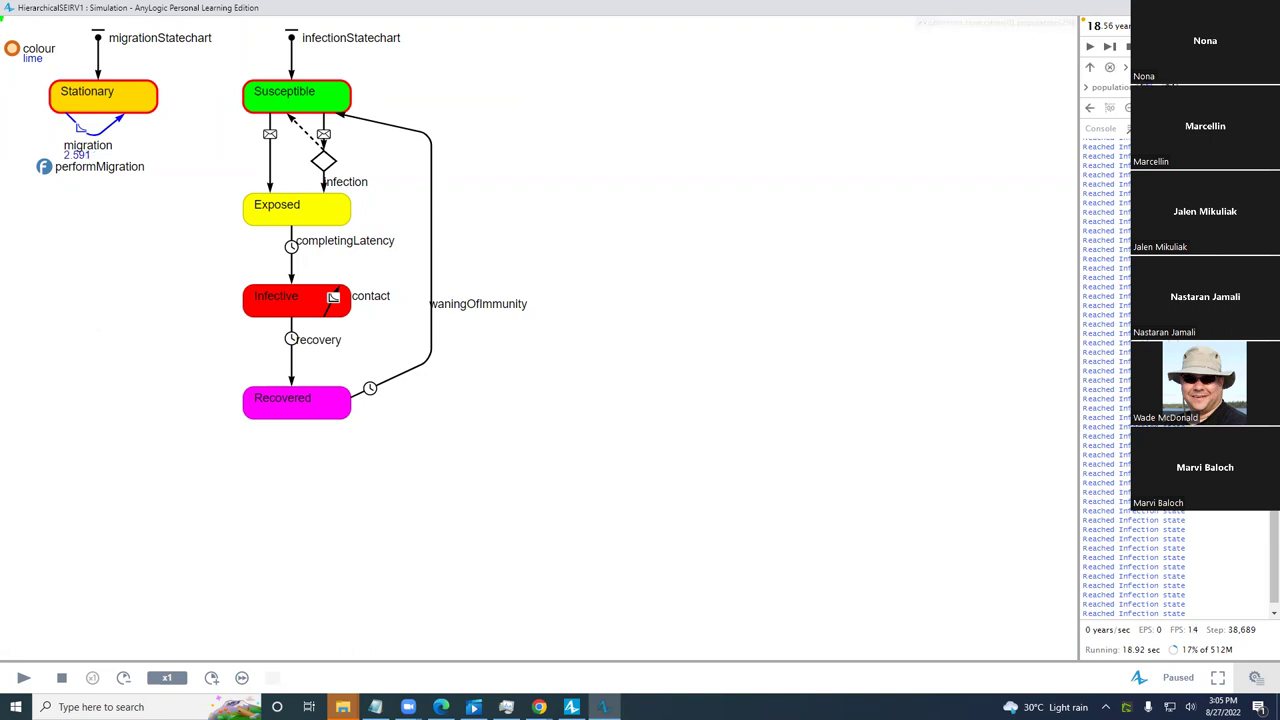
key(alt+F4)
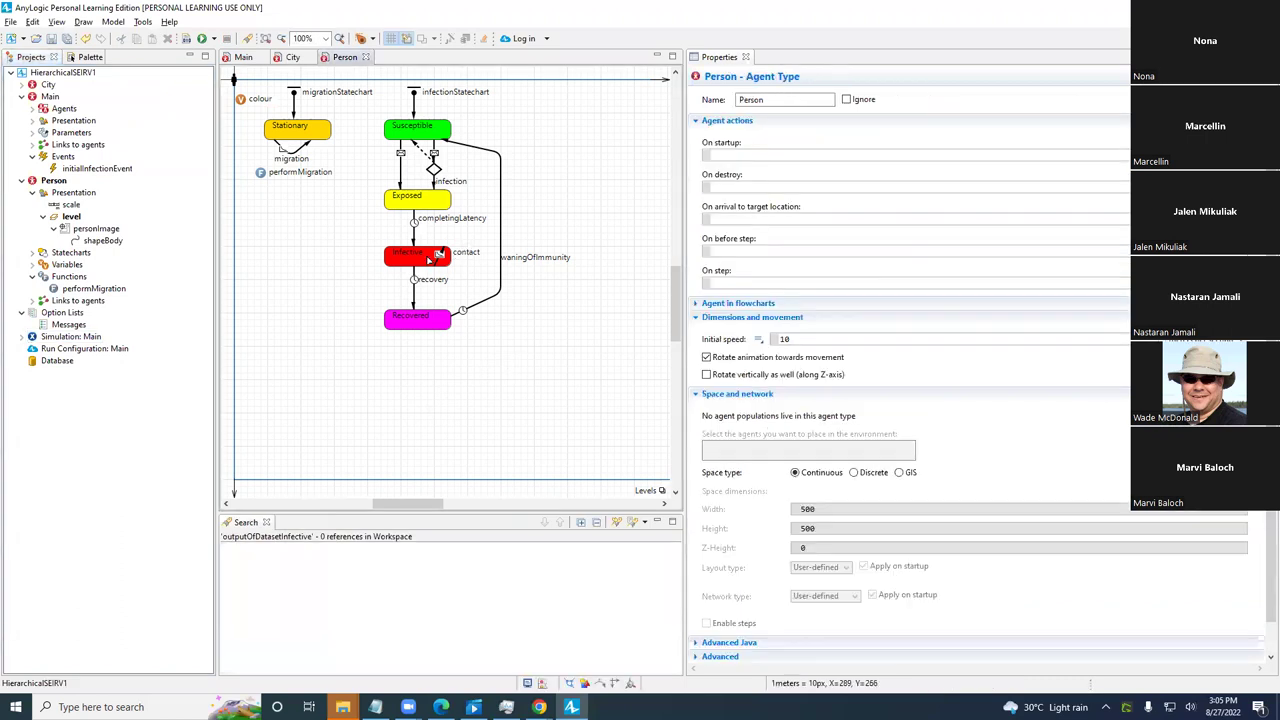
- Change the trace statement in the Infective state's entry action to traceln(this + " Reached Infection state"); and save the model
click(431, 259)
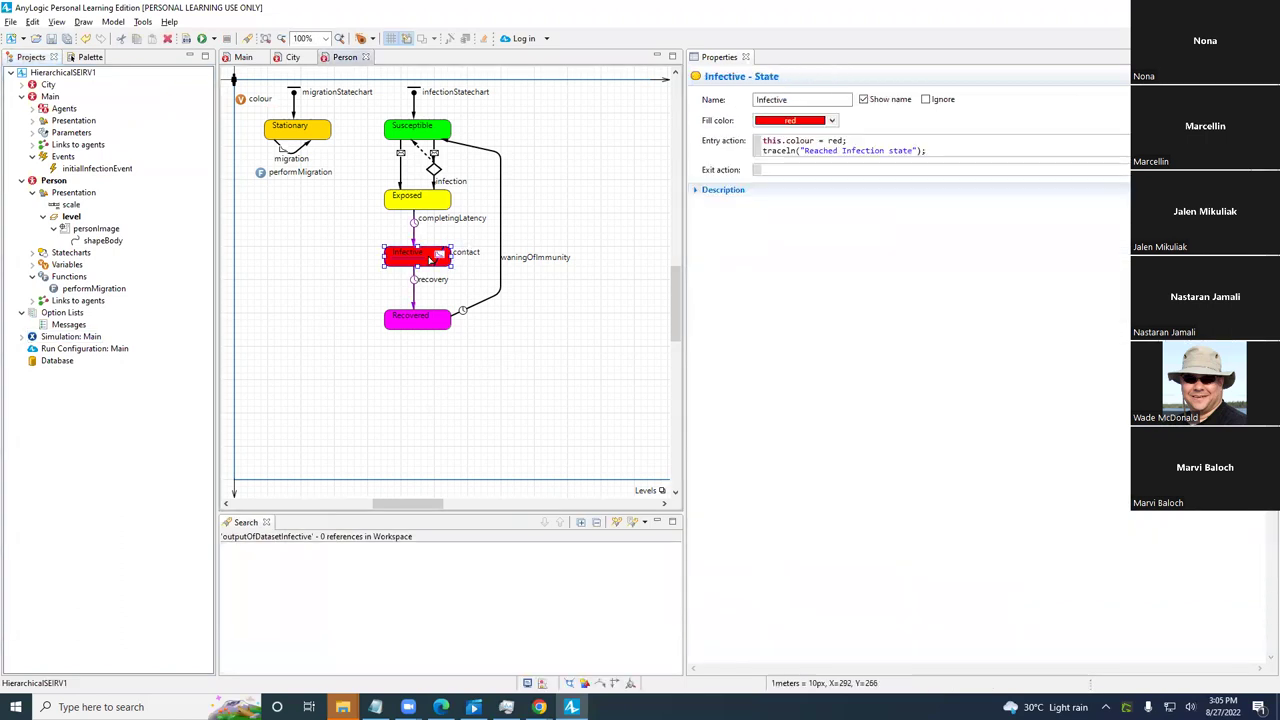
click(807, 151)
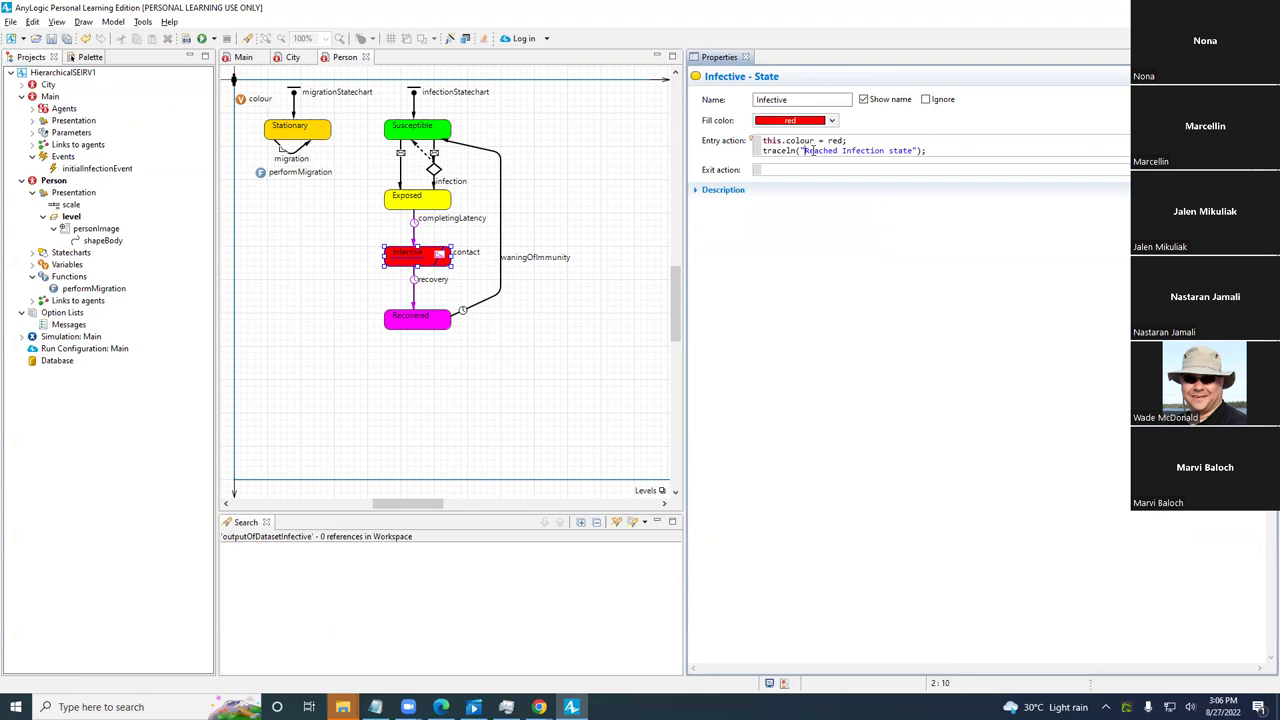
text(this +)
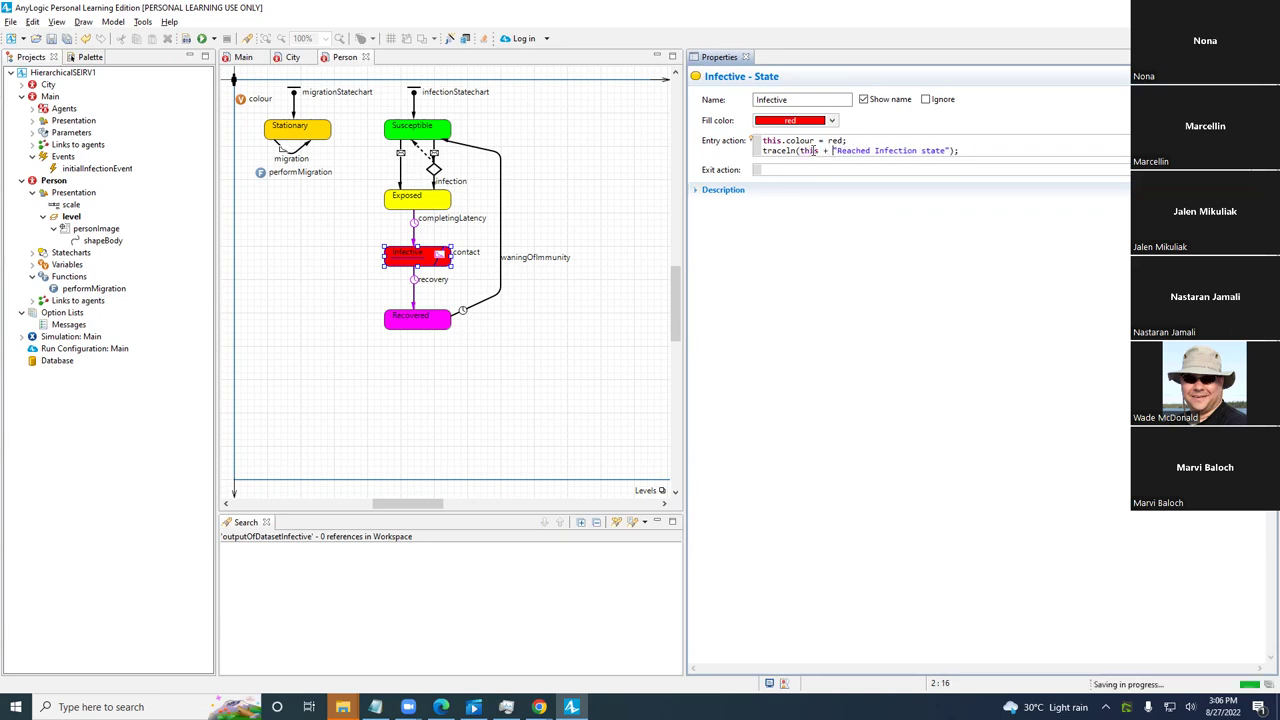
key(End)
click(836, 150)
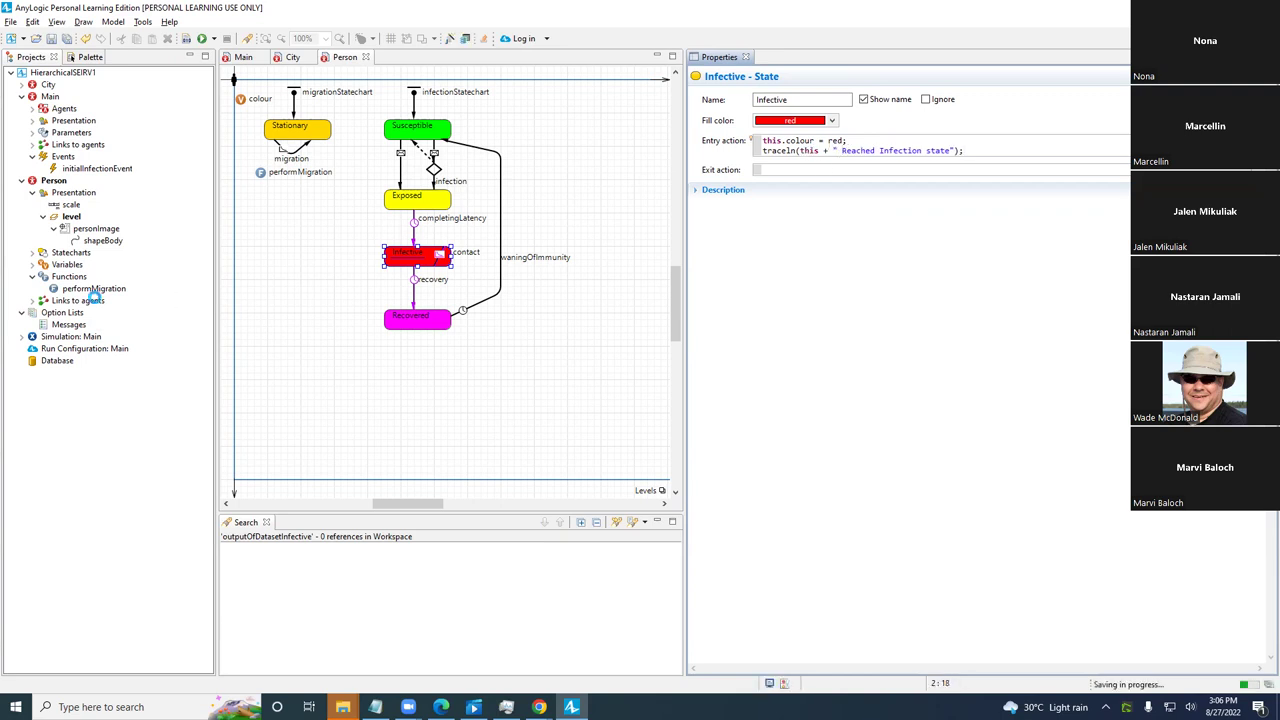
- Run the Simulation experiment, read the per-person infection traces in the console and terminate the run
right_click(70, 338)
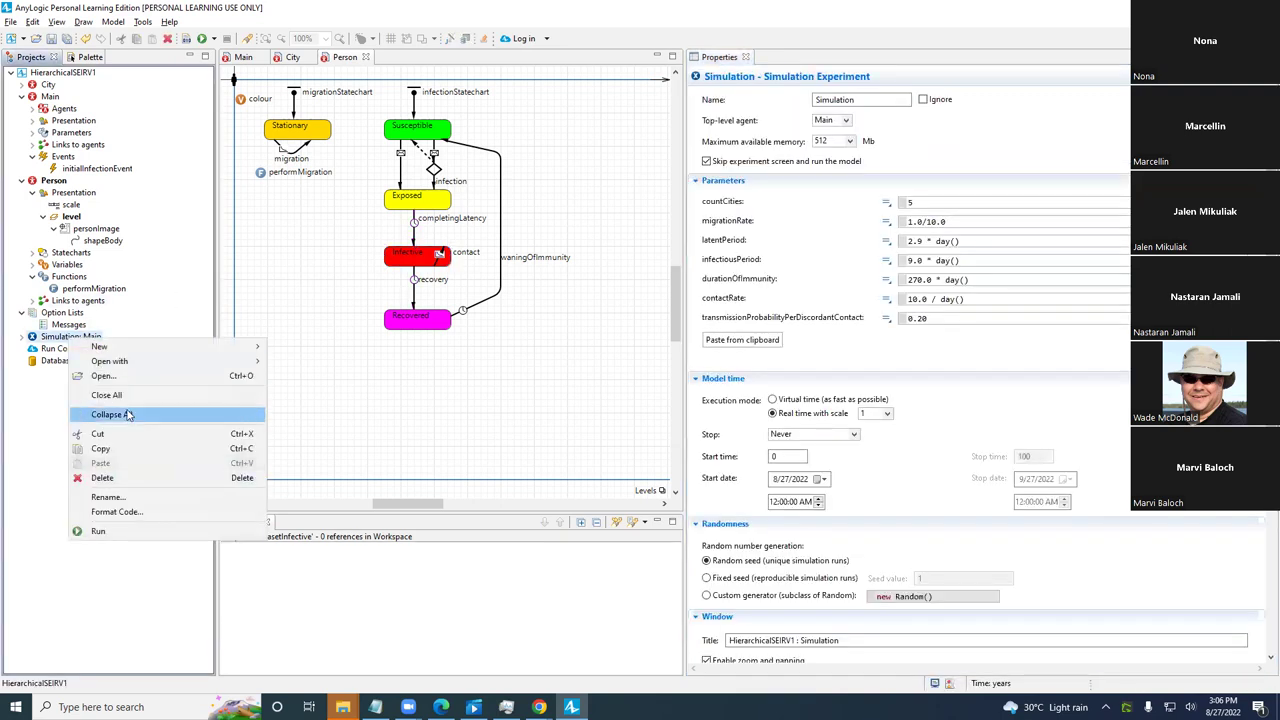
click(137, 531)
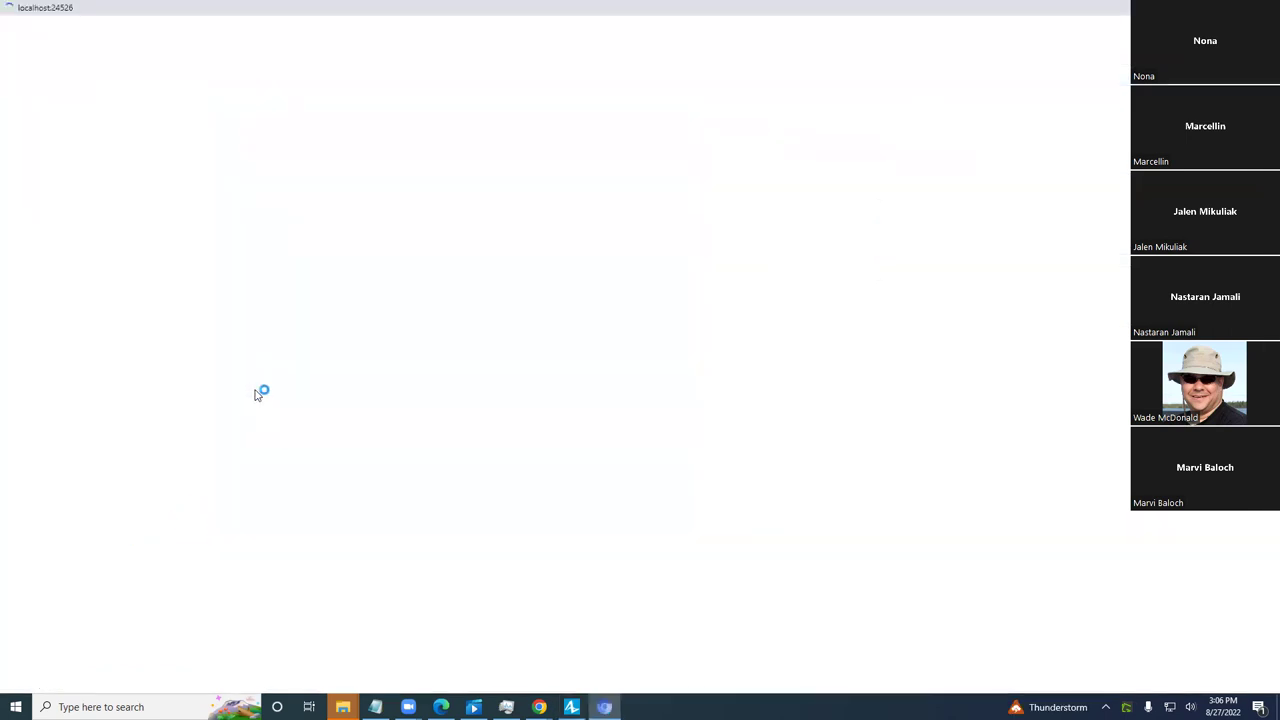
key(alt+Tab)
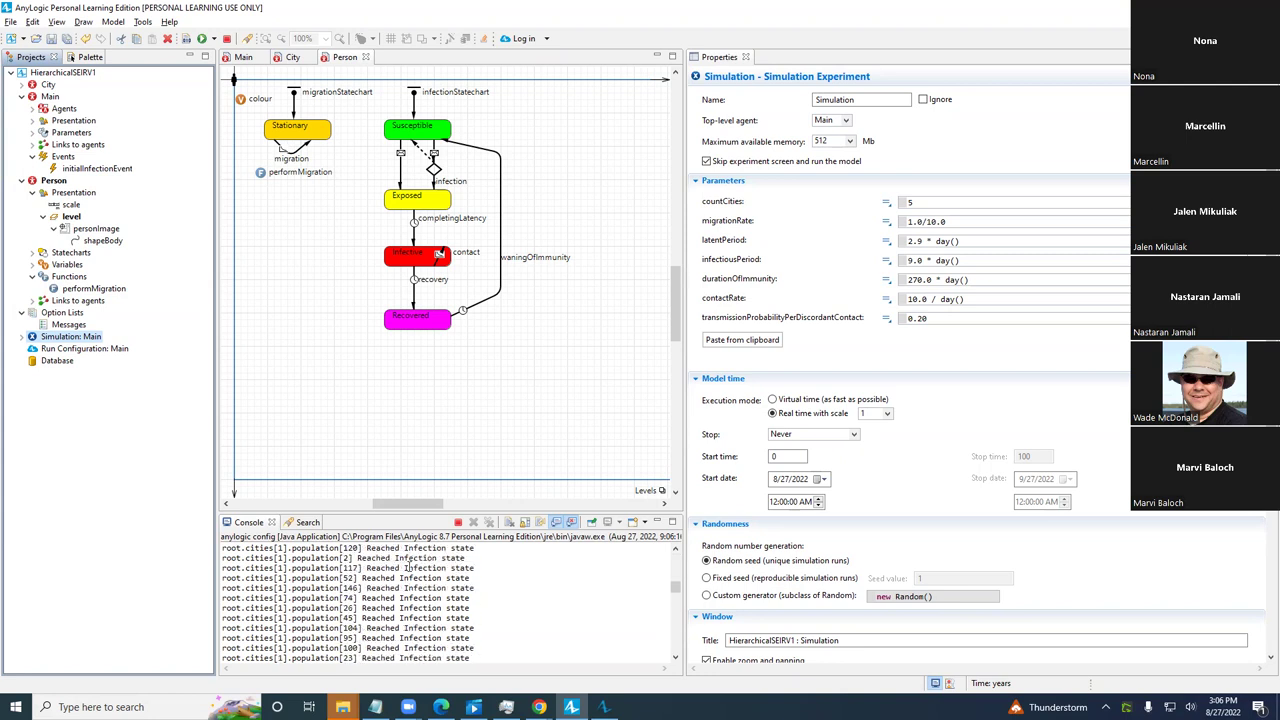
click(457, 523)
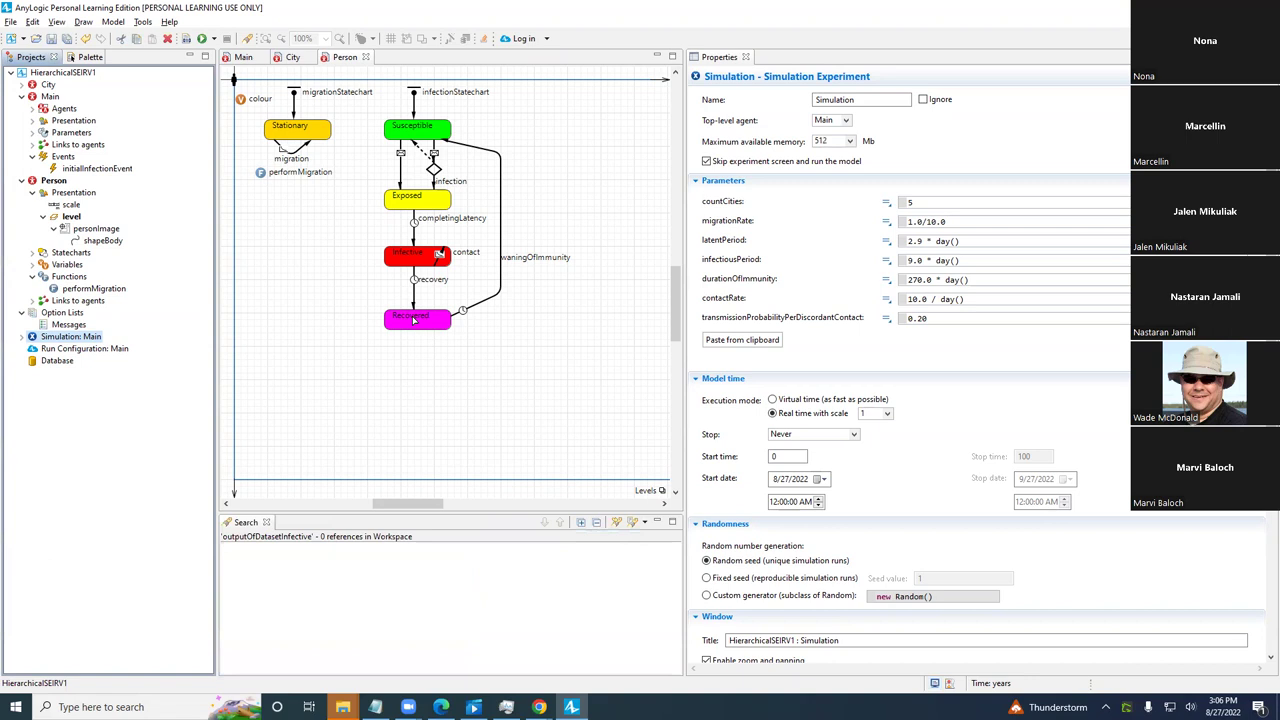
key(alt+Tab)
key(alt+Tab)
- Examine the colour assignments in the Susceptible, Exposed and Infective states, the colour variable and the shapeBody curve's fill colour
click(433, 127)
click(422, 198)
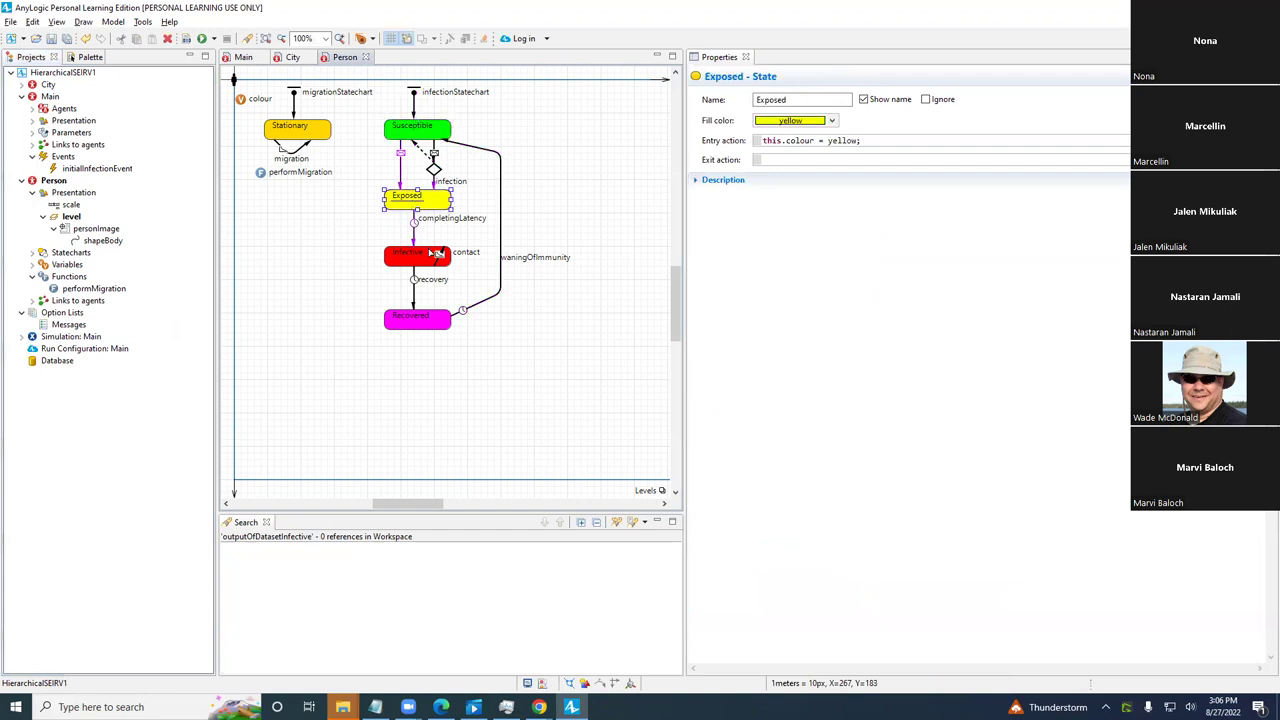
click(436, 254)
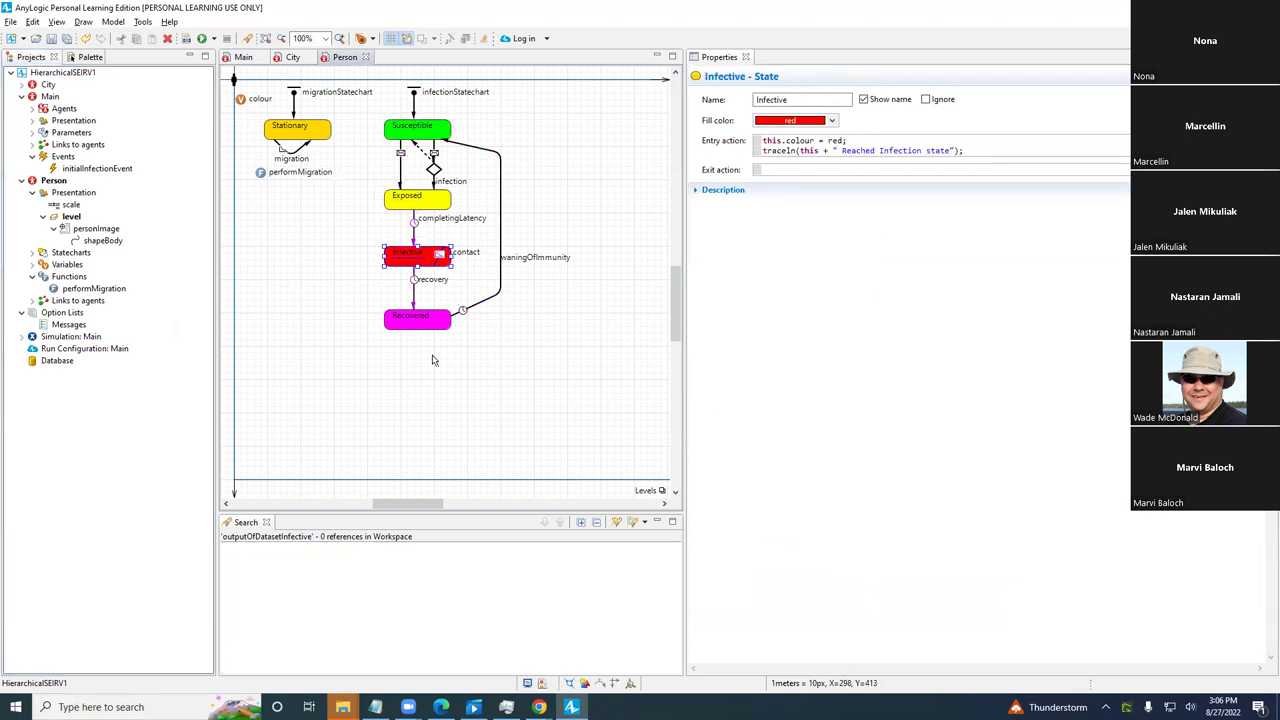
click(240, 99)
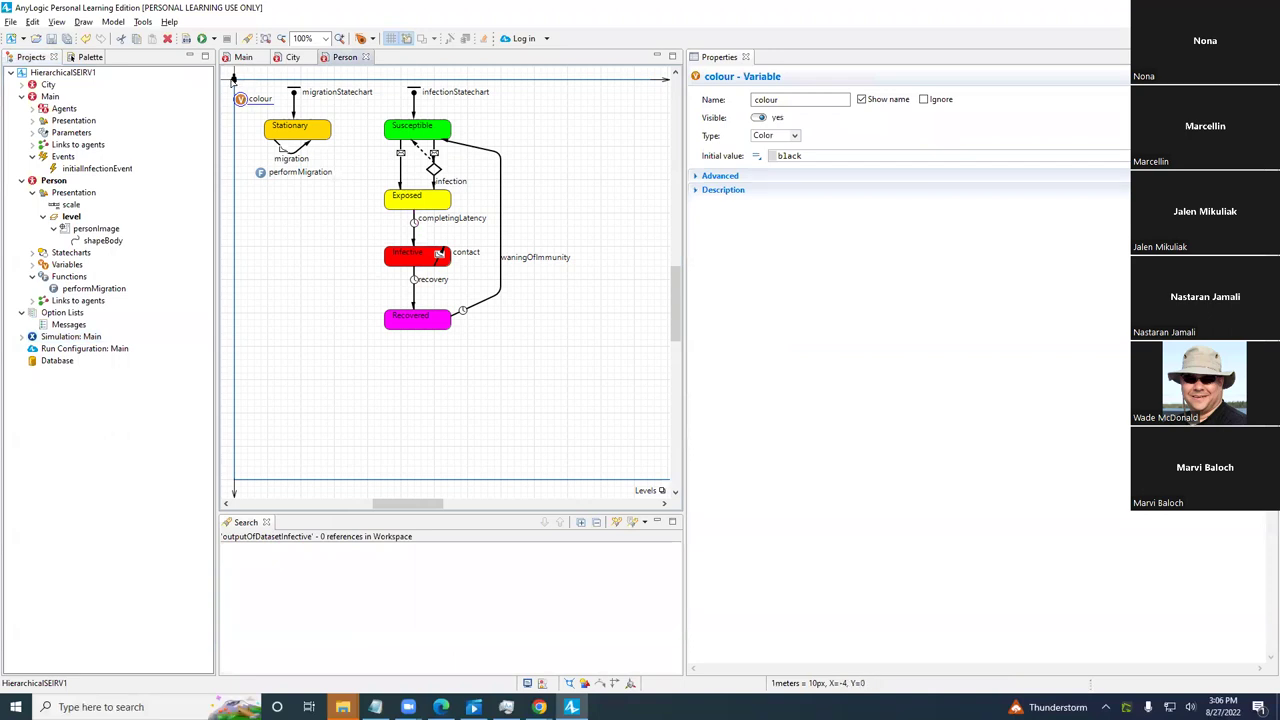
click(233, 80)
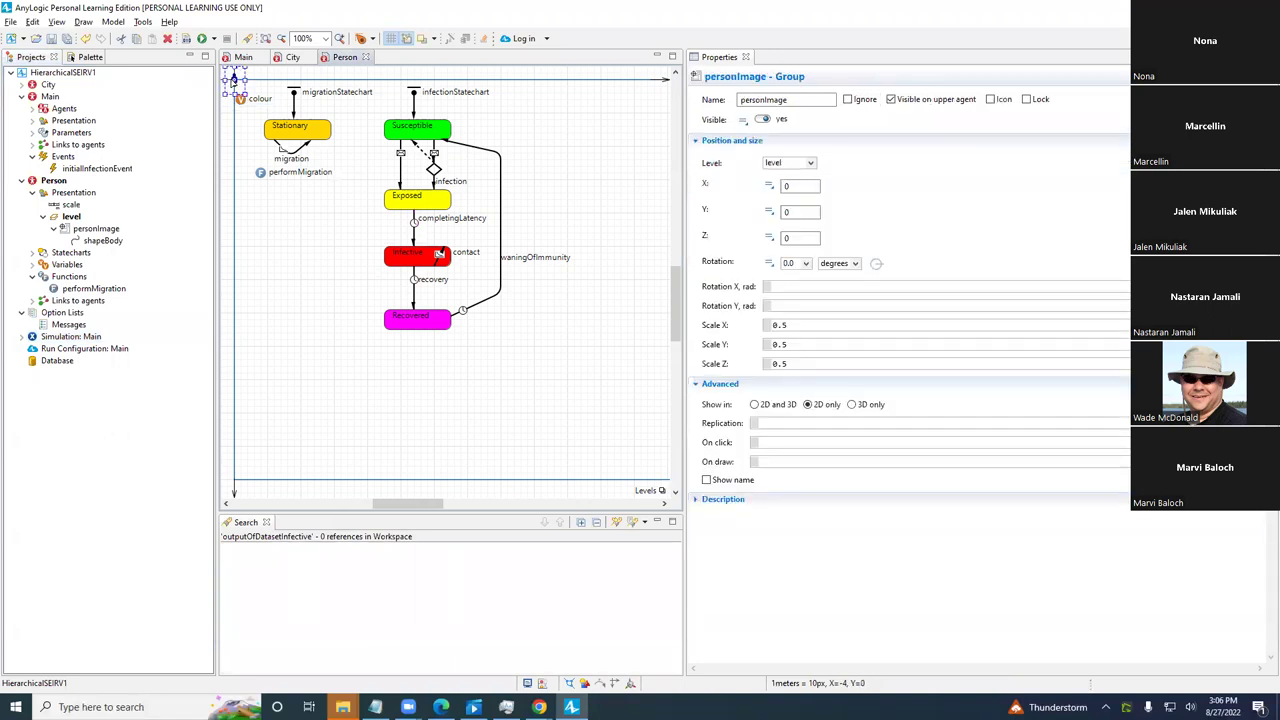
click(94, 242)
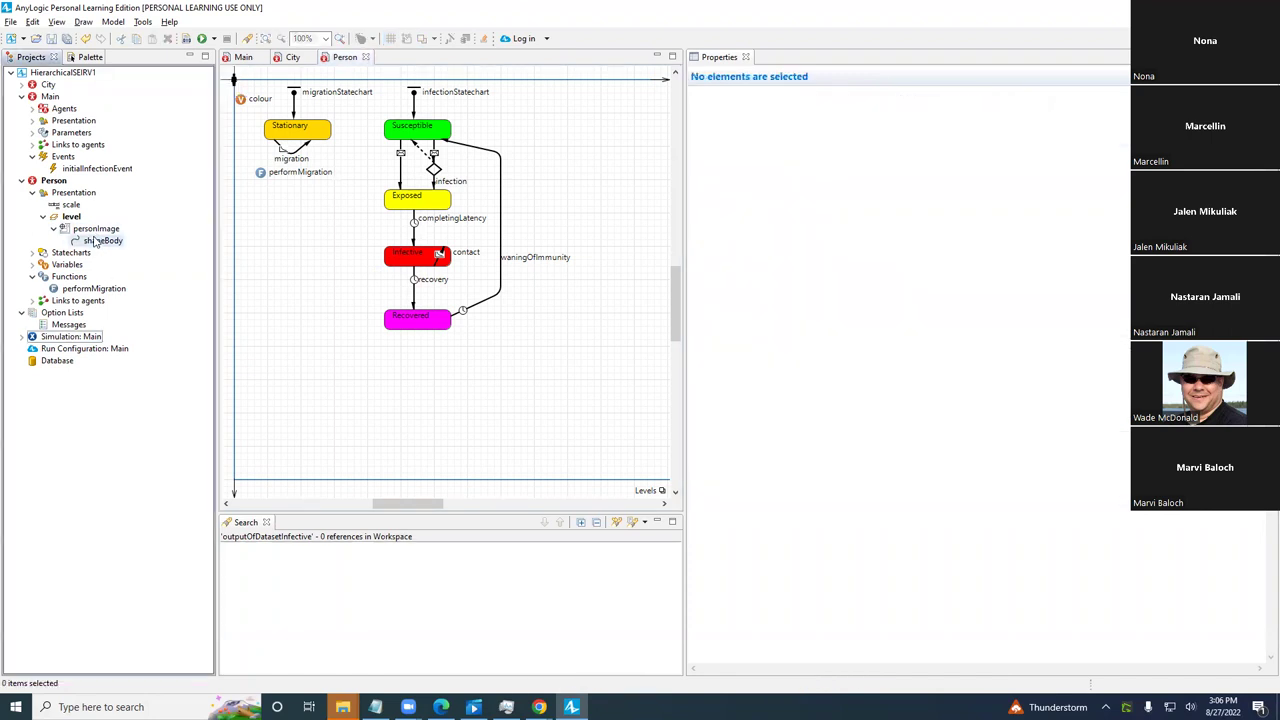
click(94, 242)
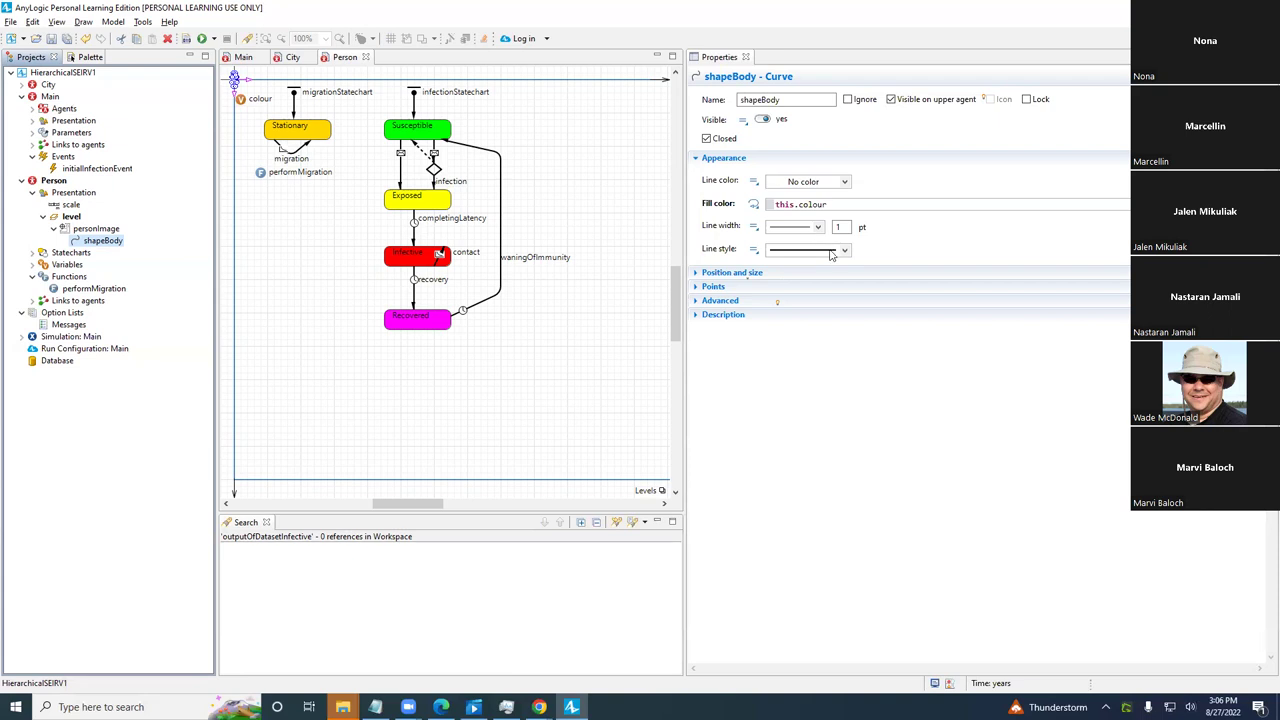
- Review the contact transition, the Infective and Susceptible entry actions and the InitialInfection message transition
click(439, 256)
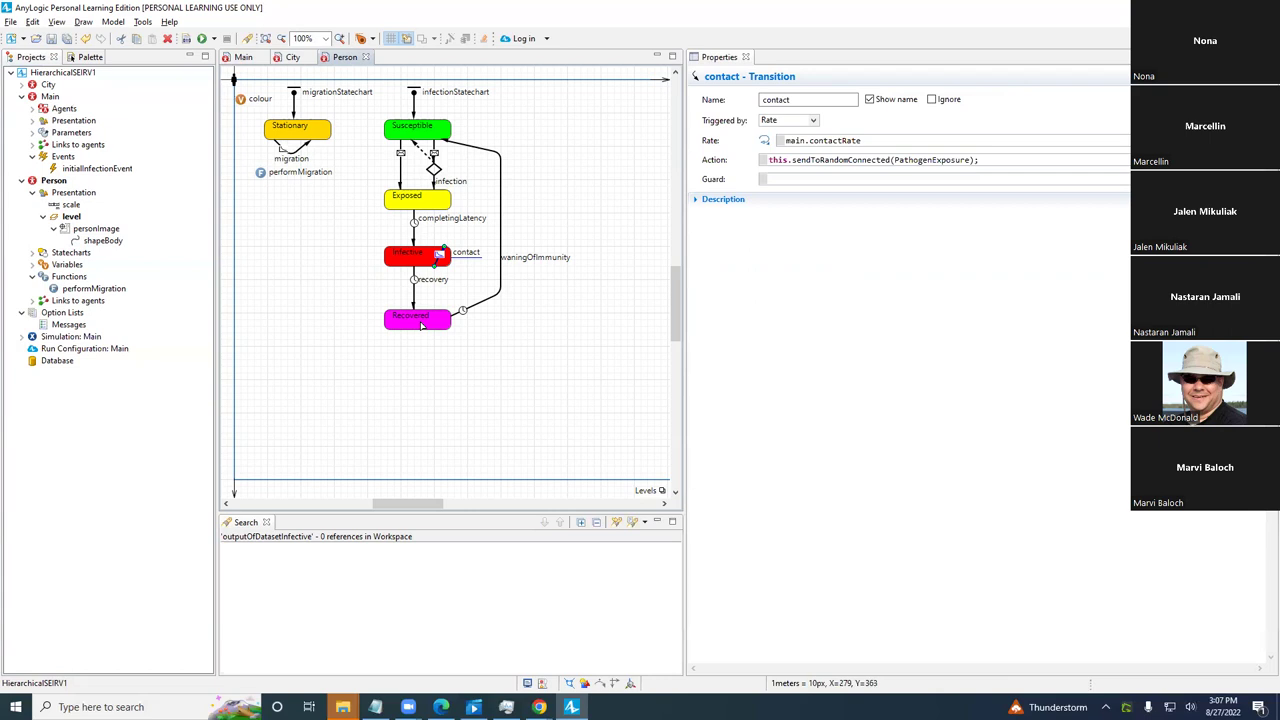
click(416, 256)
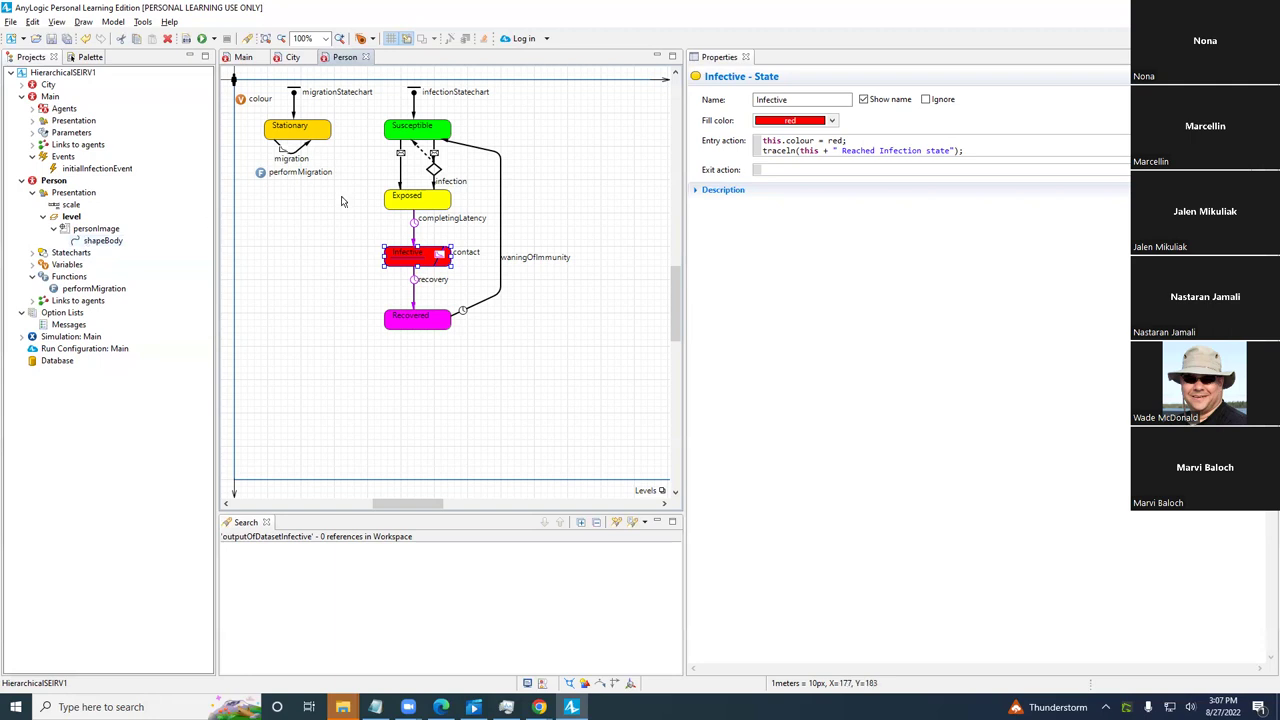
click(408, 133)
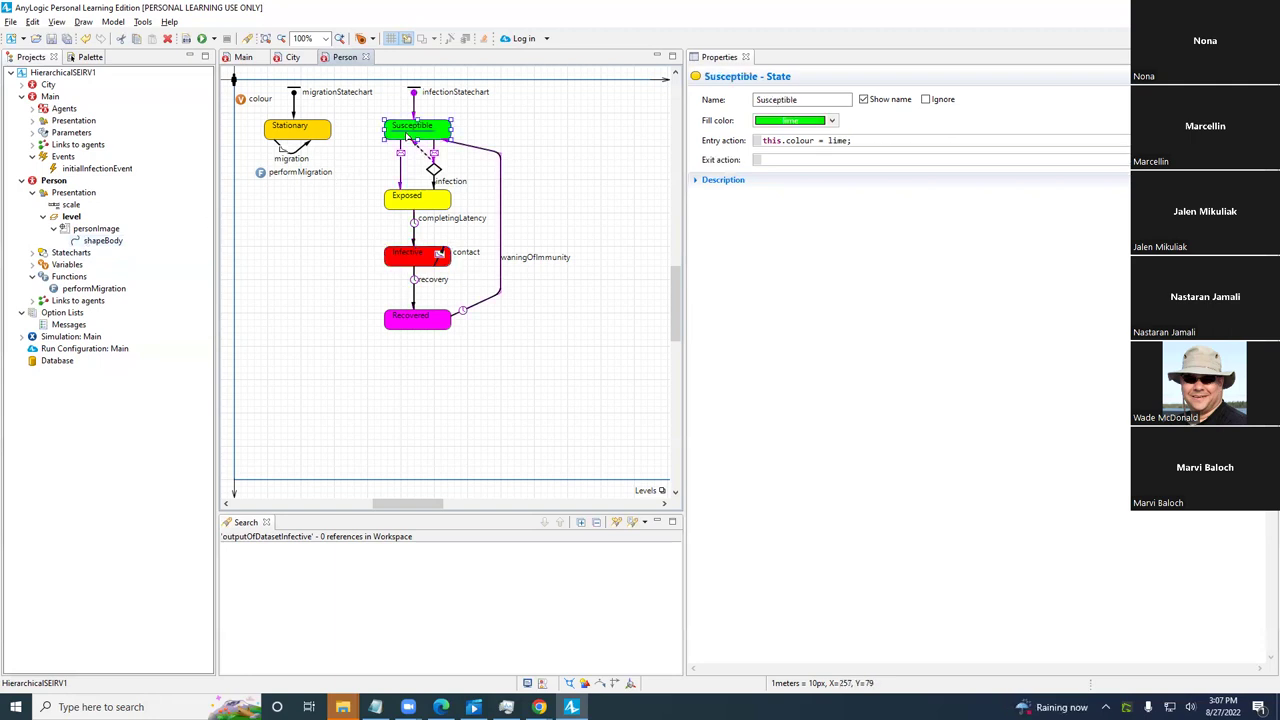
click(399, 160)
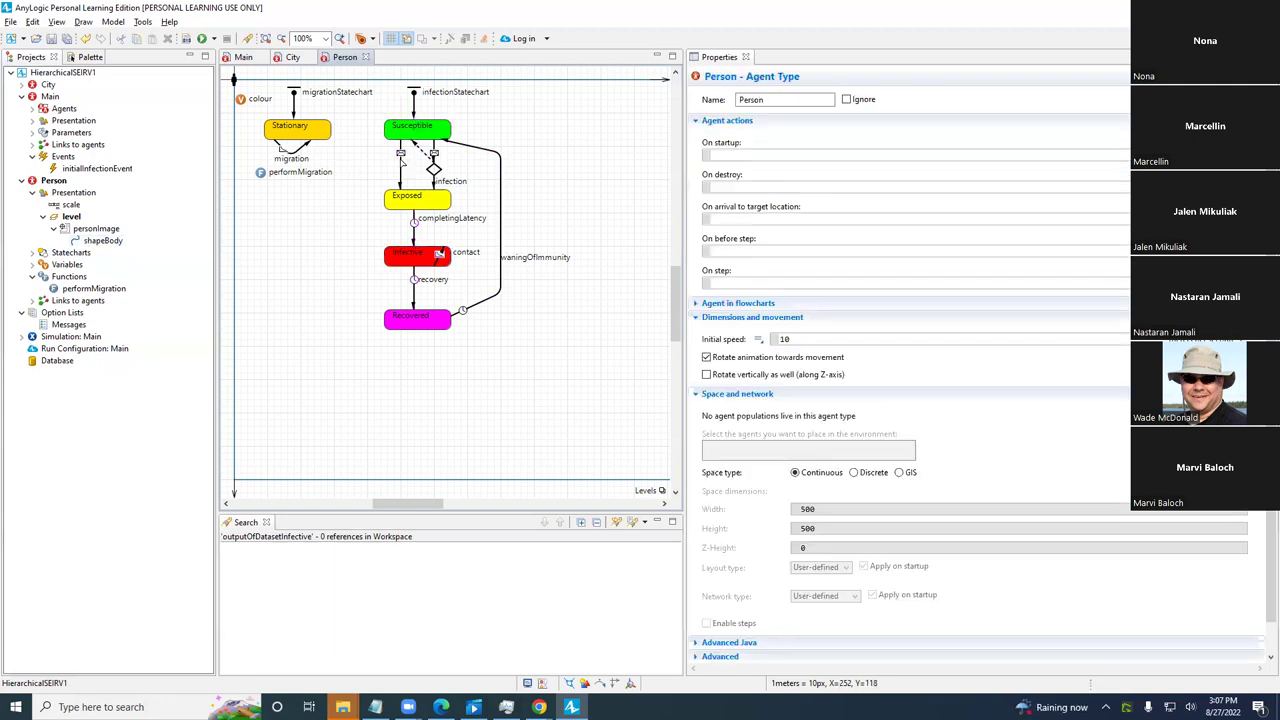
click(400, 165)
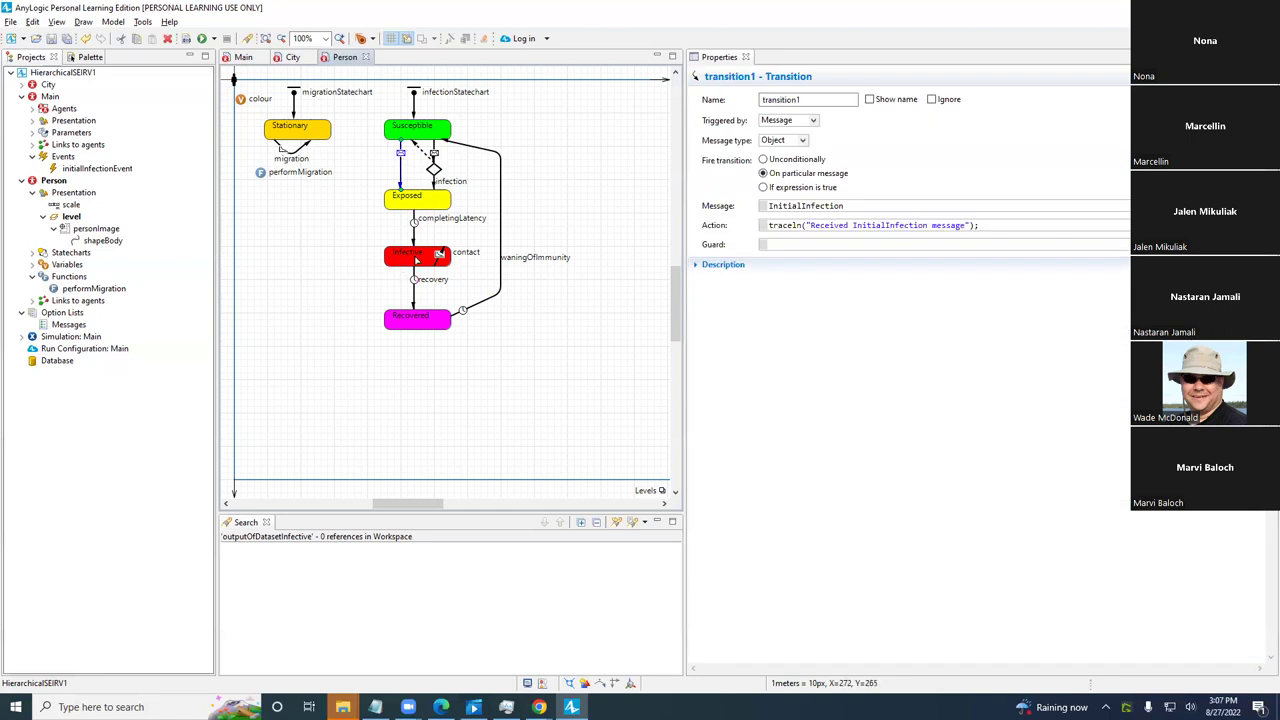
- Run the Simulation experiment at x1000 speed, check the traces in the developer panel and return to the Person model
right_click(72, 341)
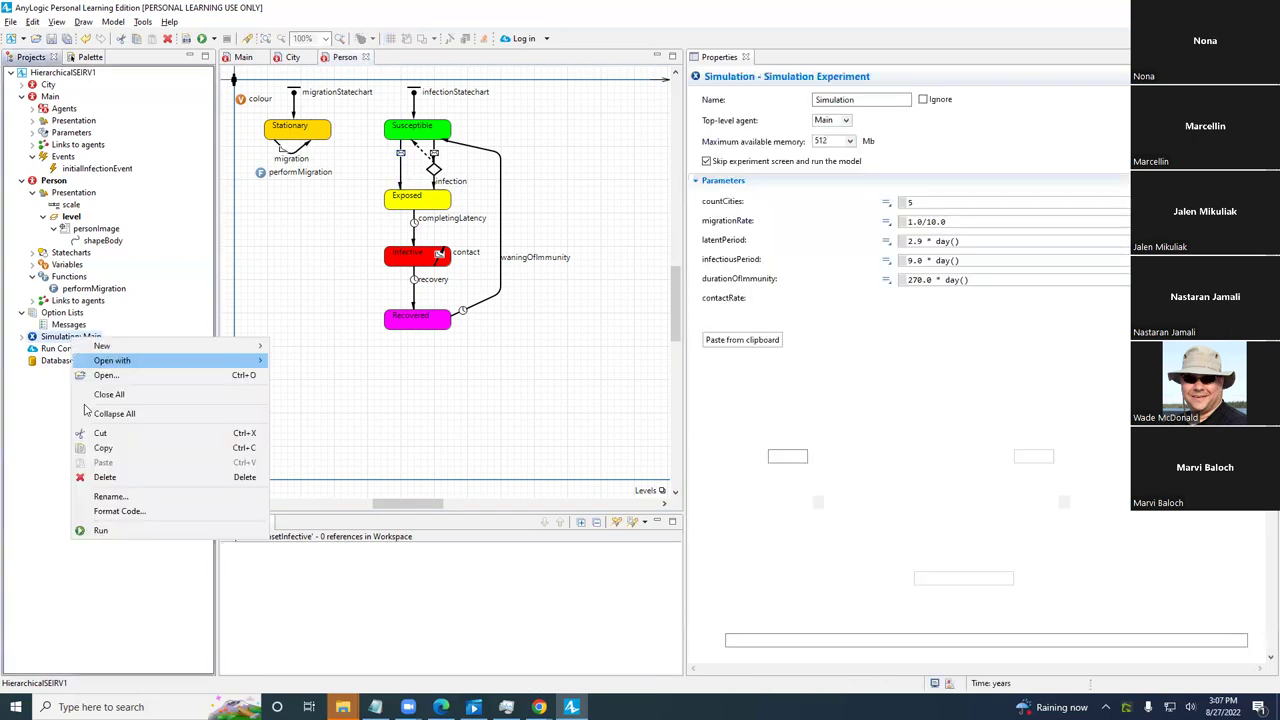
click(104, 530)
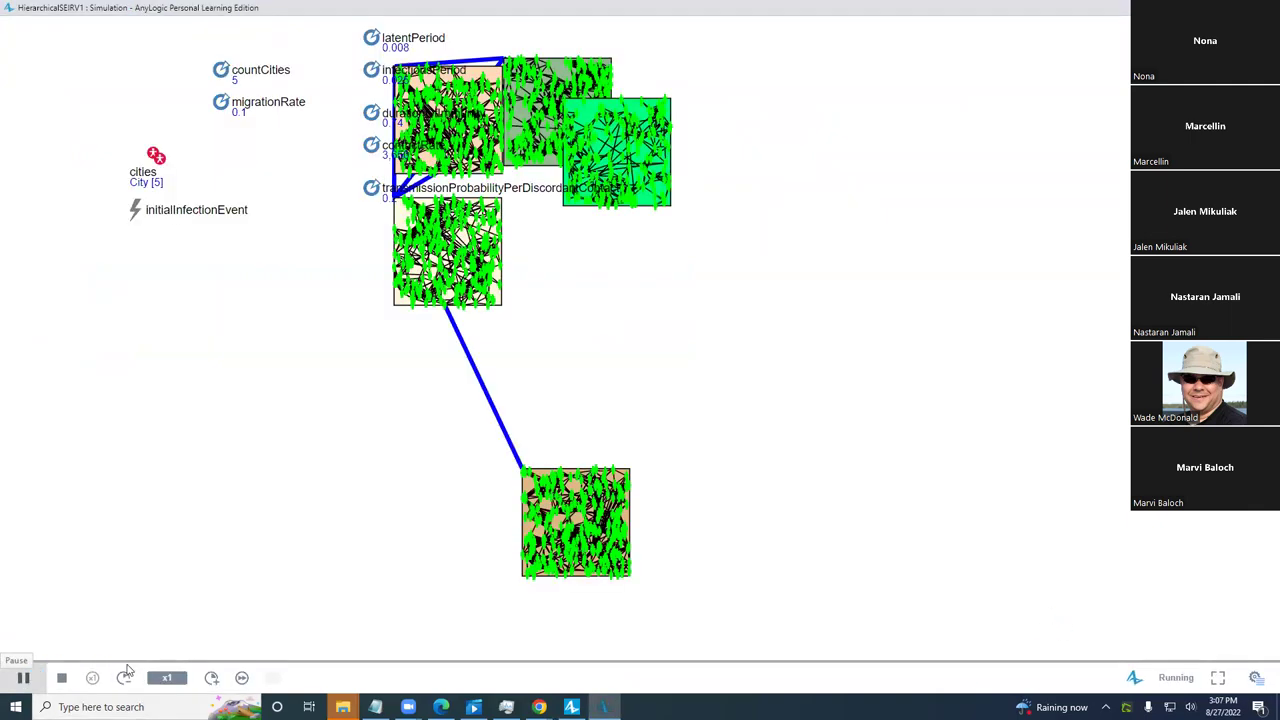
click(210, 678)
click(210, 678)
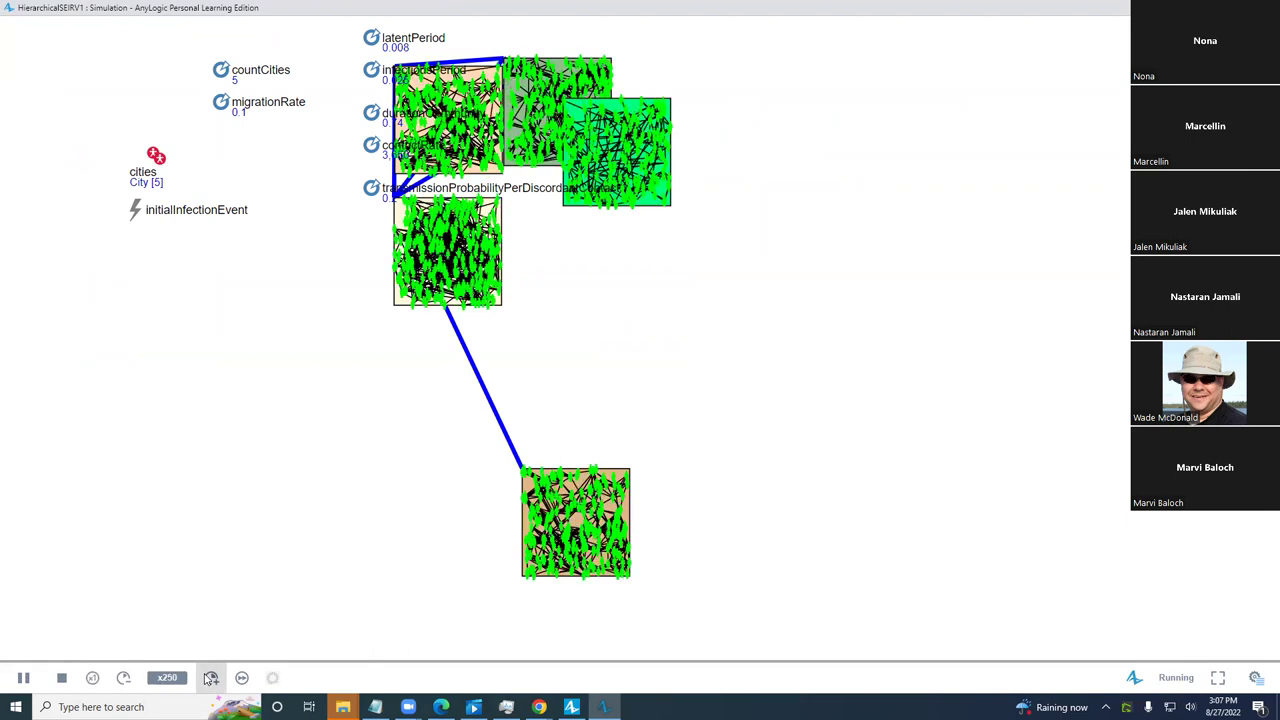
click(210, 678)
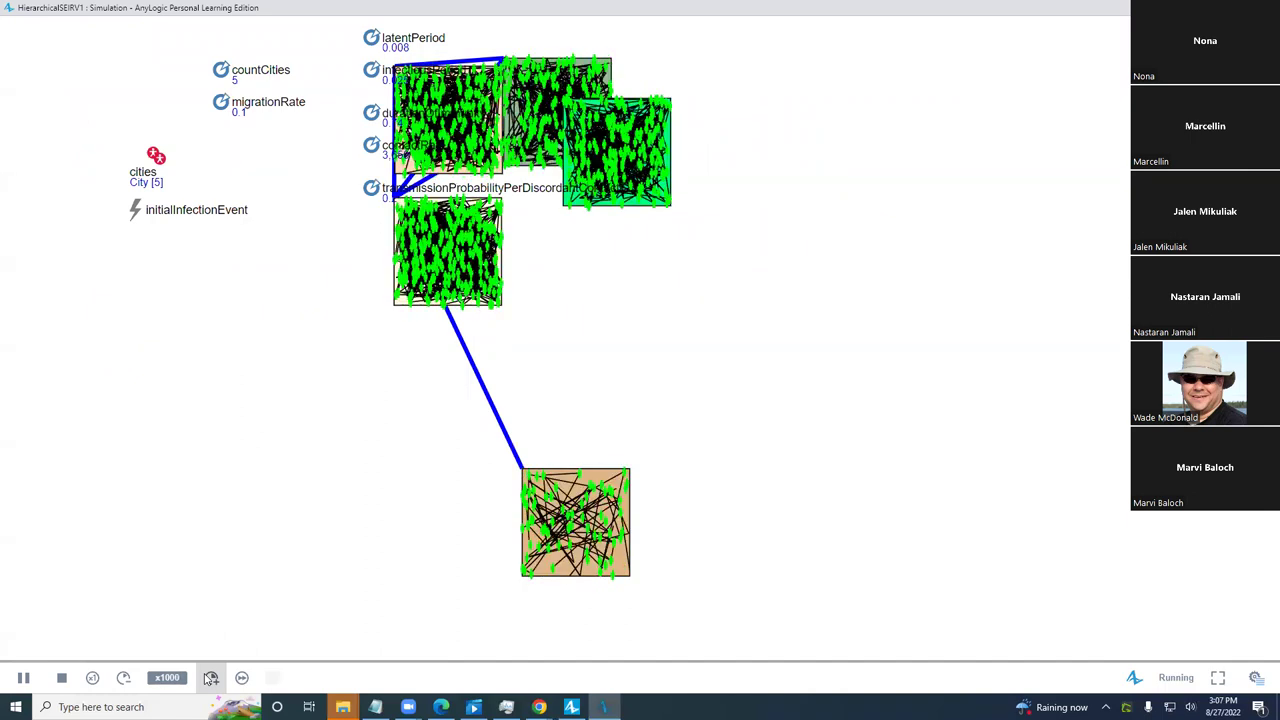
click(1257, 680)
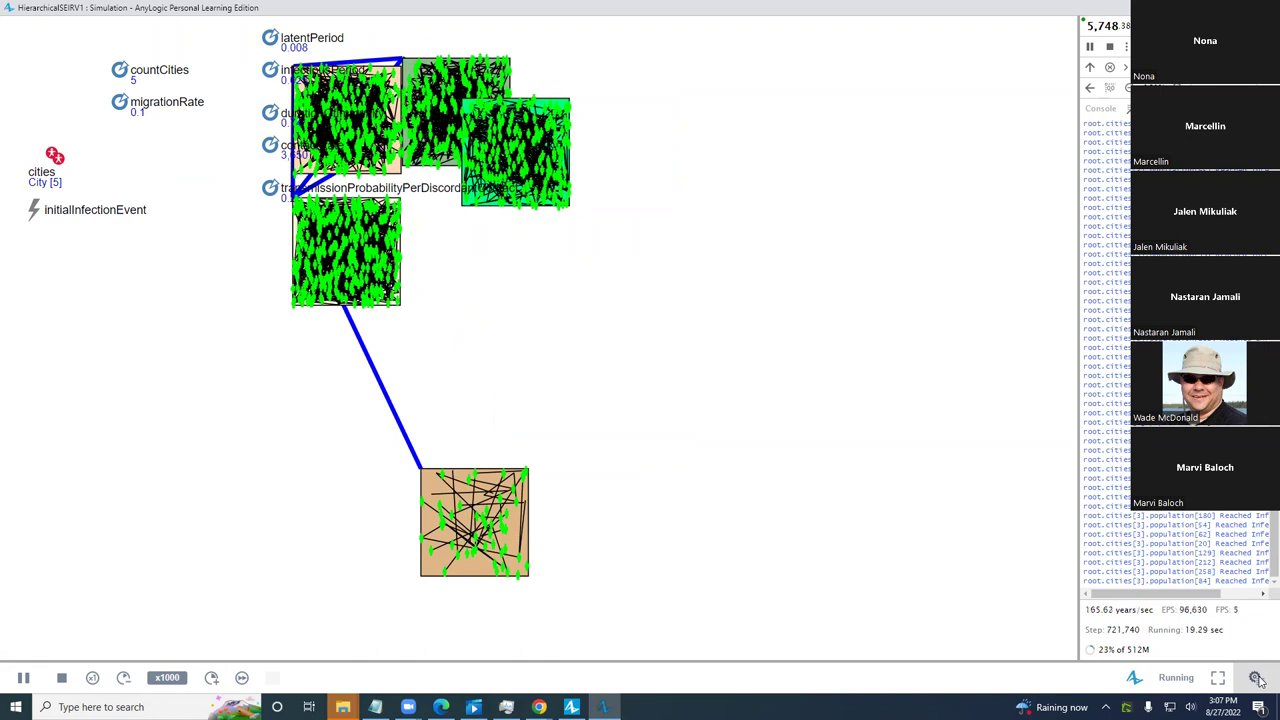
key(alt+Tab)
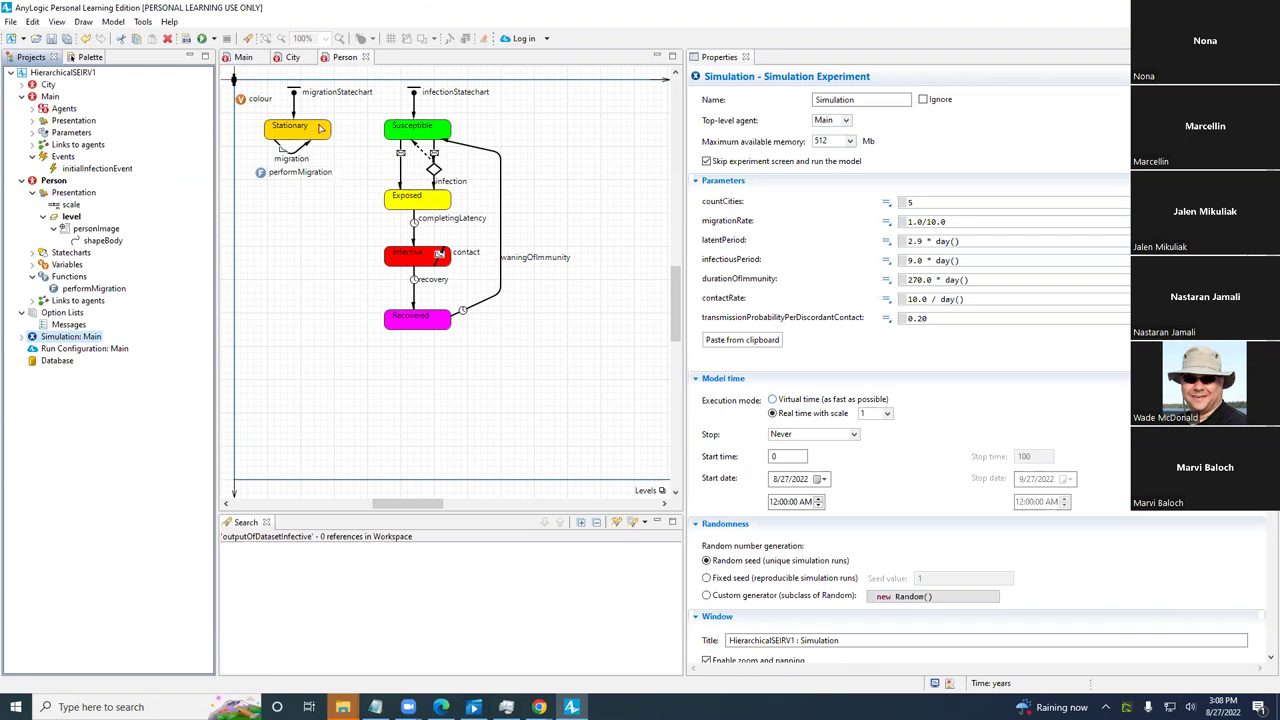
- Set the Susceptible state's entry action to this.colour = darkGray; and save the model
click(394, 134)
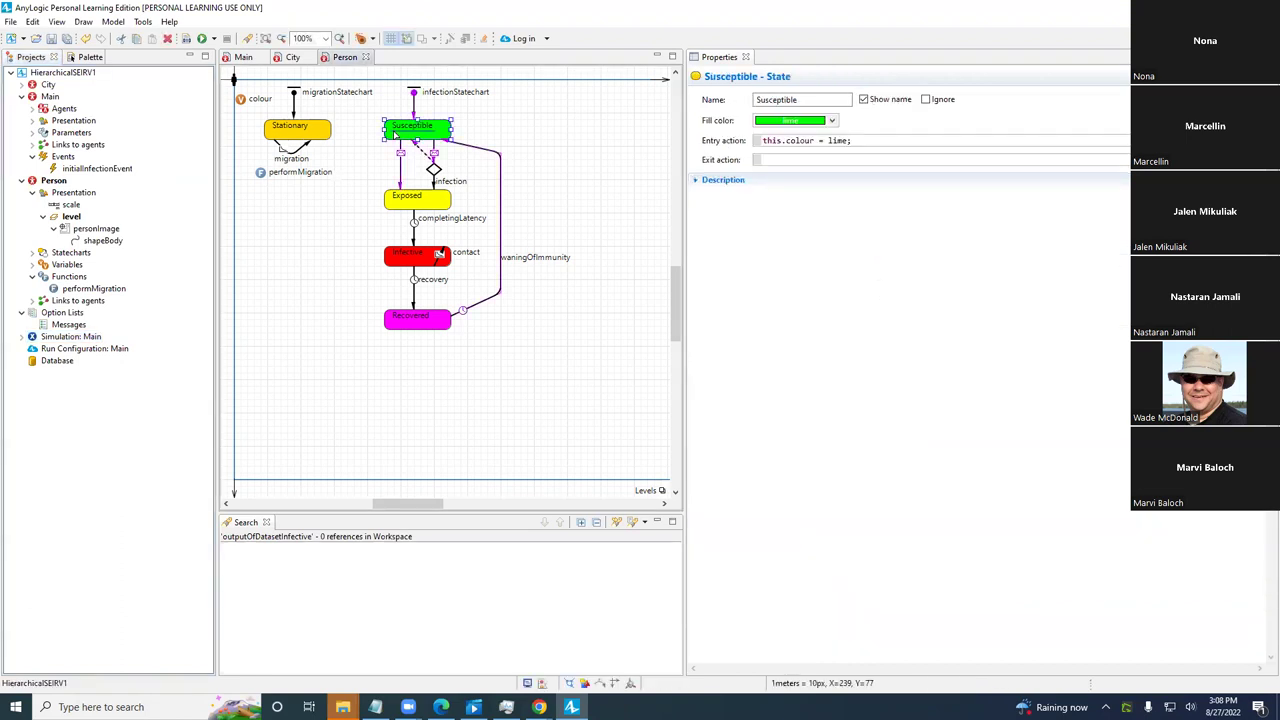
click(872, 140)
key(ctrl+shift+Left)
text(mau)
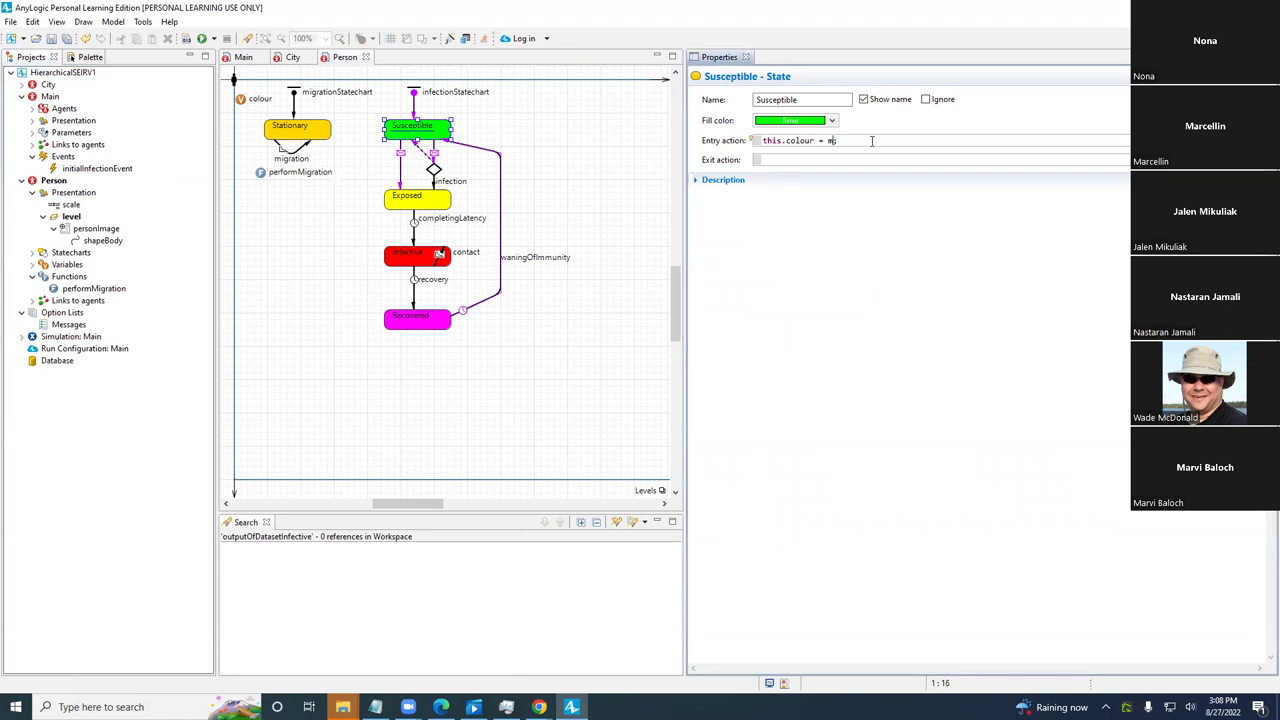
key(ctrl+space)
key(BackSpace)
key(BackSpace)
key(BackSpace)
key(BackSpace)
key(BackSpace)
key(BackSpace)
key(BackSpace)
key(BackSpace)
key(BackSpace)
key(BackSpace)
key(BackSpace)
key(BackSpace)
key(BackSpace)
key(BackSpace)
key(BackSpace)
key(BackSpace)
key(BackSpace)
key(BackSpace)
key(BackSpace)
key(BackSpace)
key(BackSpace)
key(BackSpace)
key(BackSpace)
key(BackSpace)
key(BackSpace)
key(BackSpace)
key(ctrl+space)
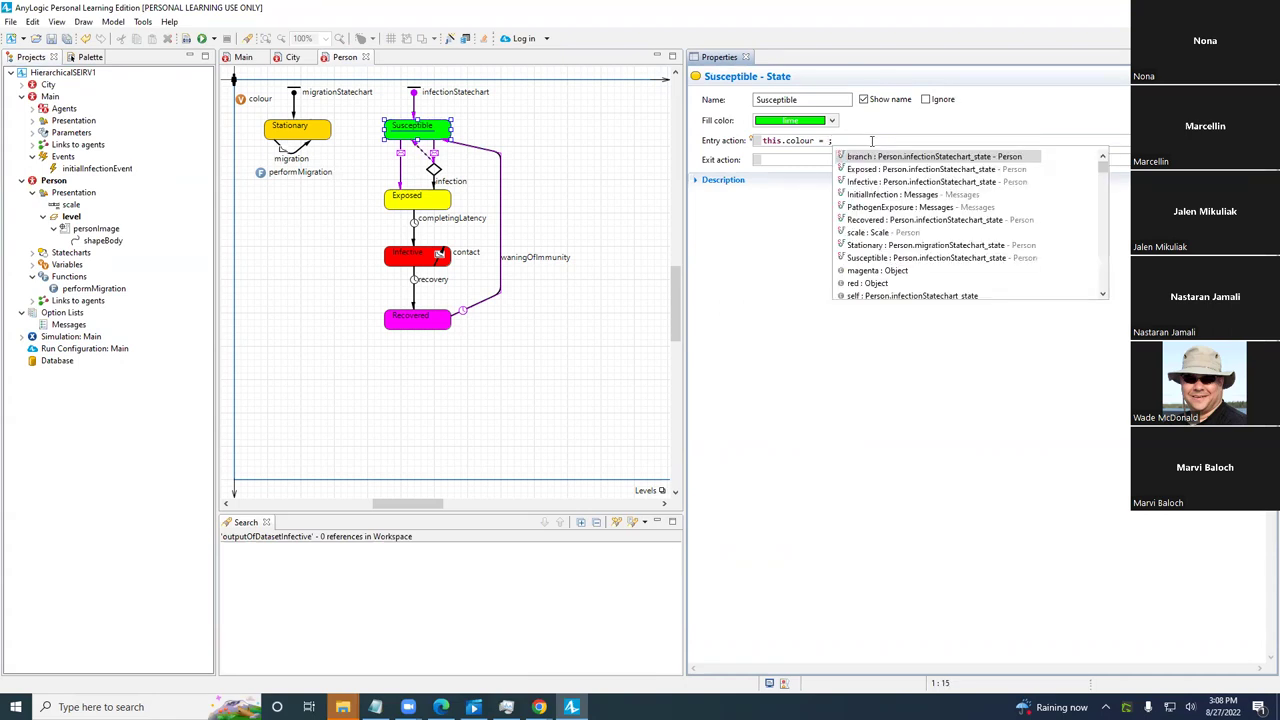
text(darkGray)
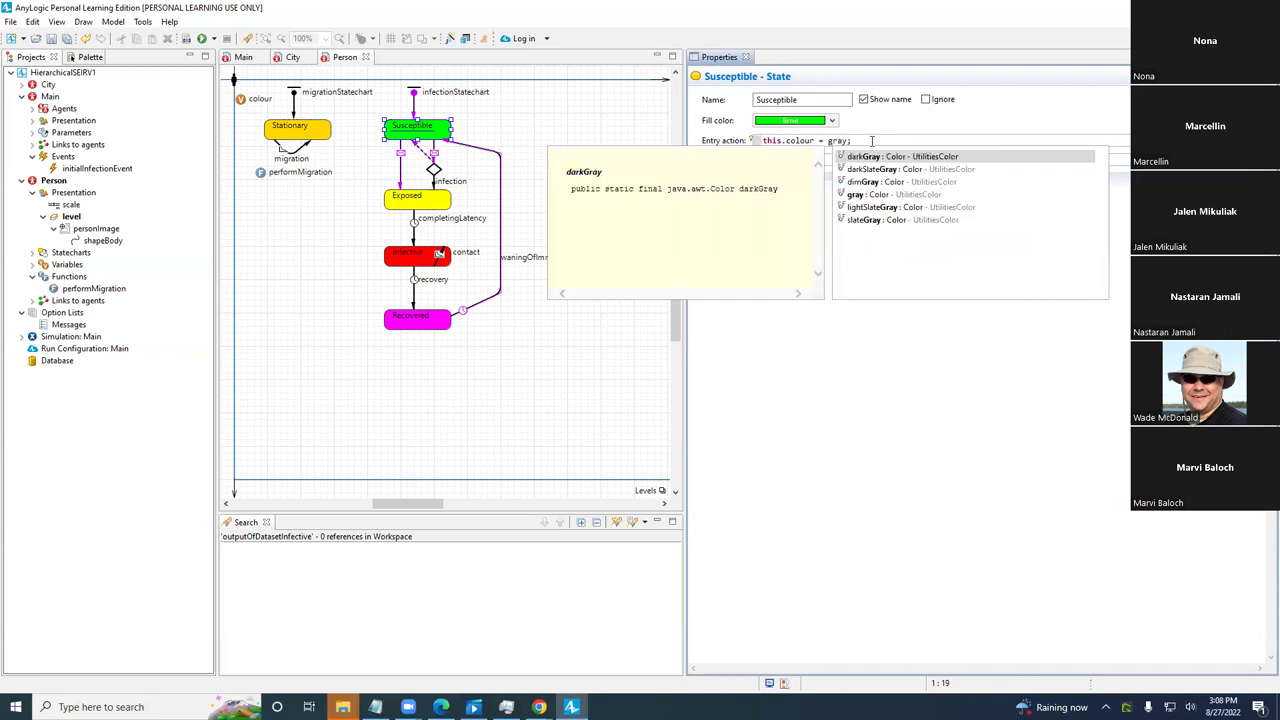
key(Return)
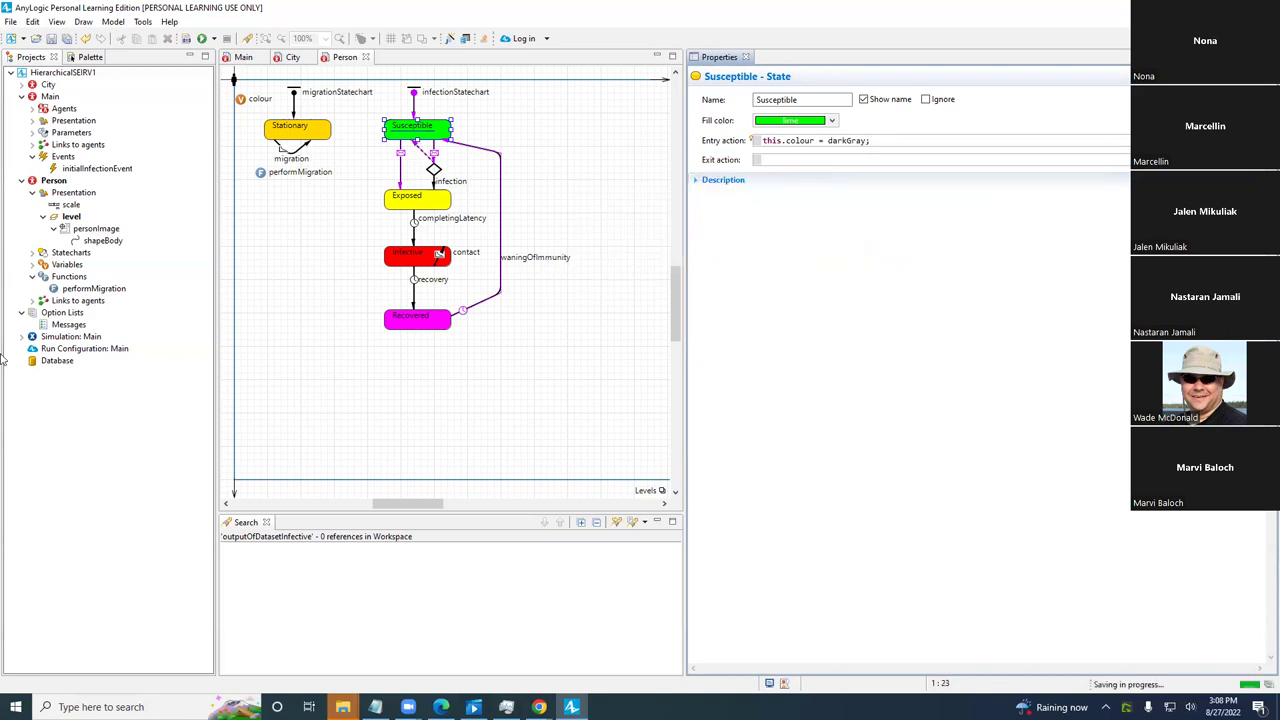
- Run the Simulation experiment to check the persons' colours on the cities, and close the run
click(62, 338)
right_click(62, 338)
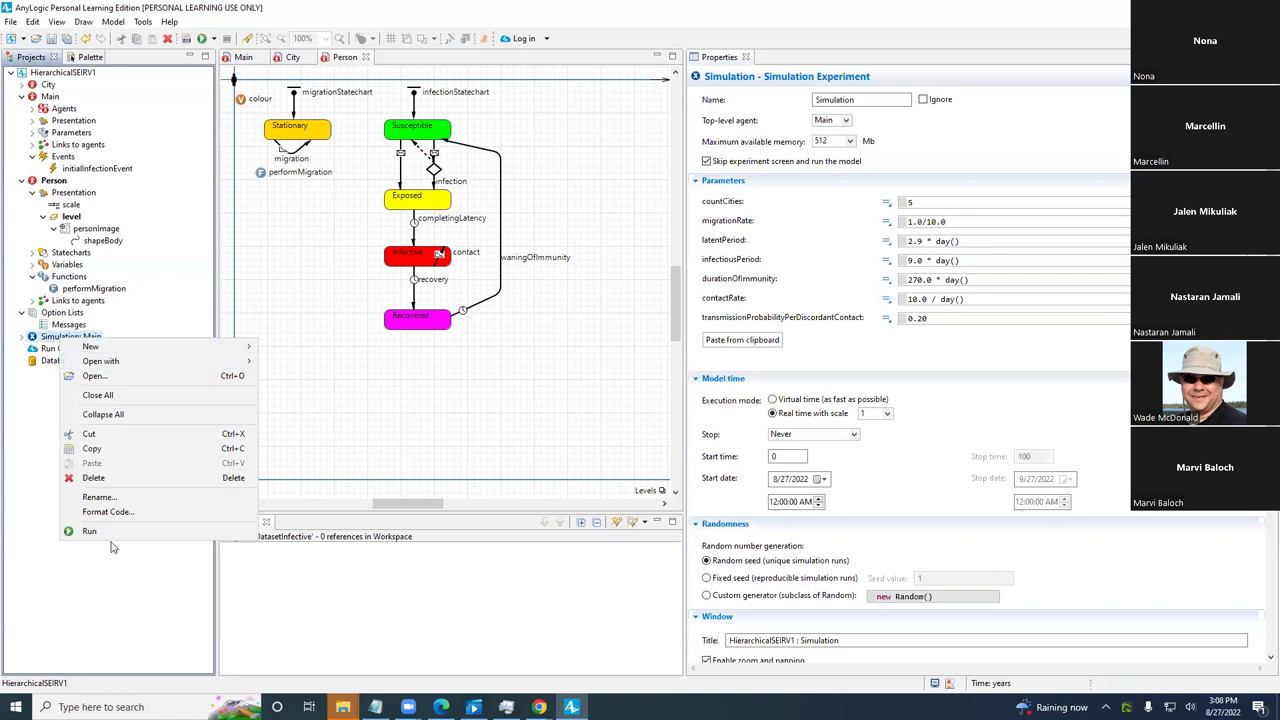
click(108, 532)
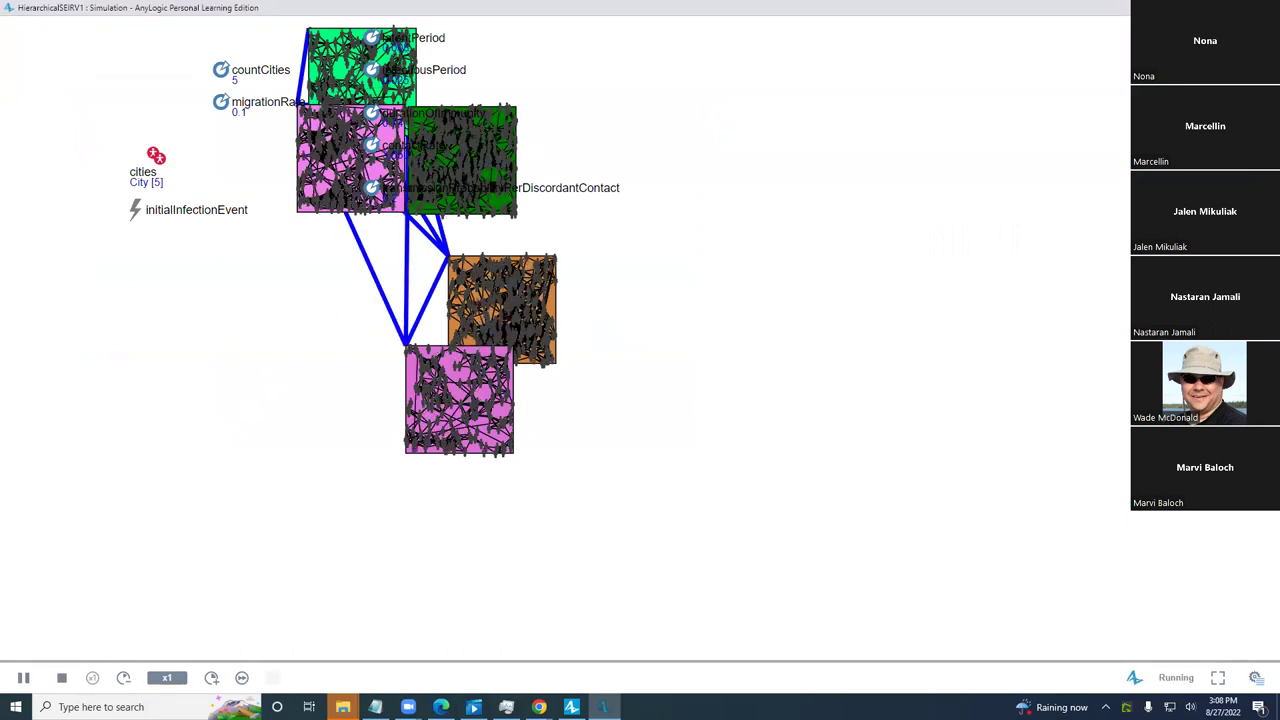
key(alt+F4)
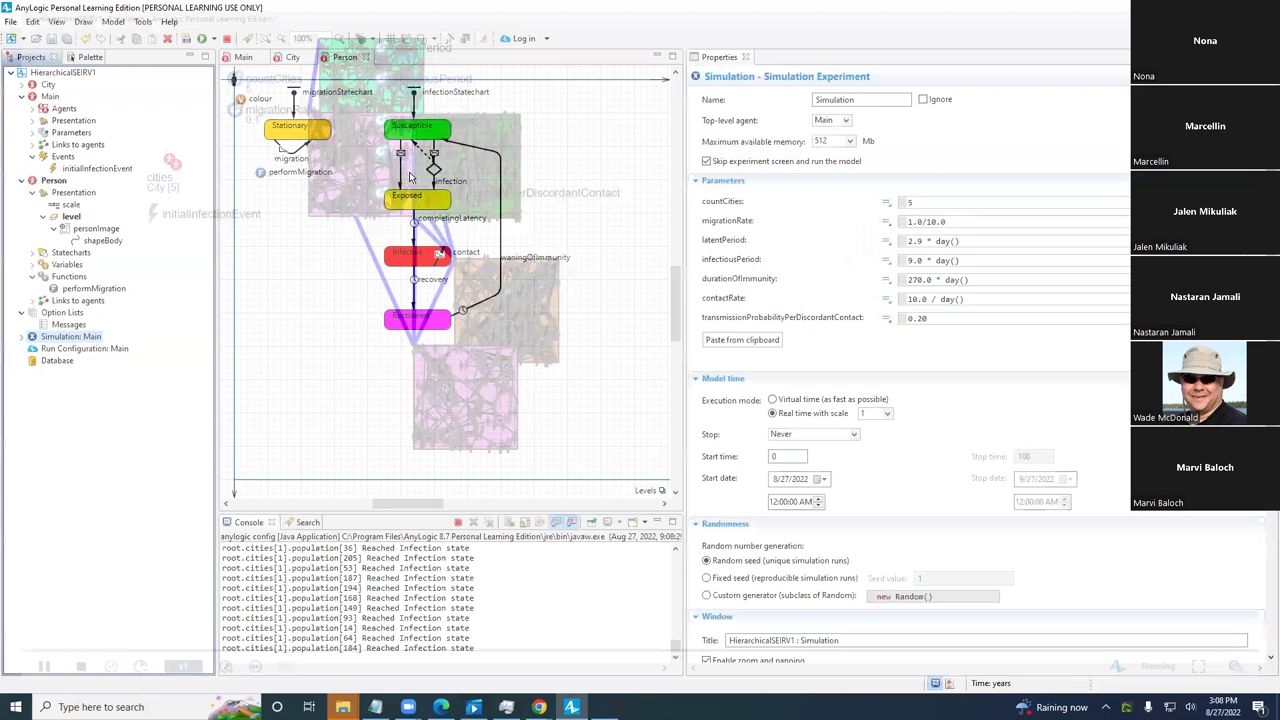
- Restore the Susceptible state's entry action to this.colour = lime; and save the model
click(400, 170)
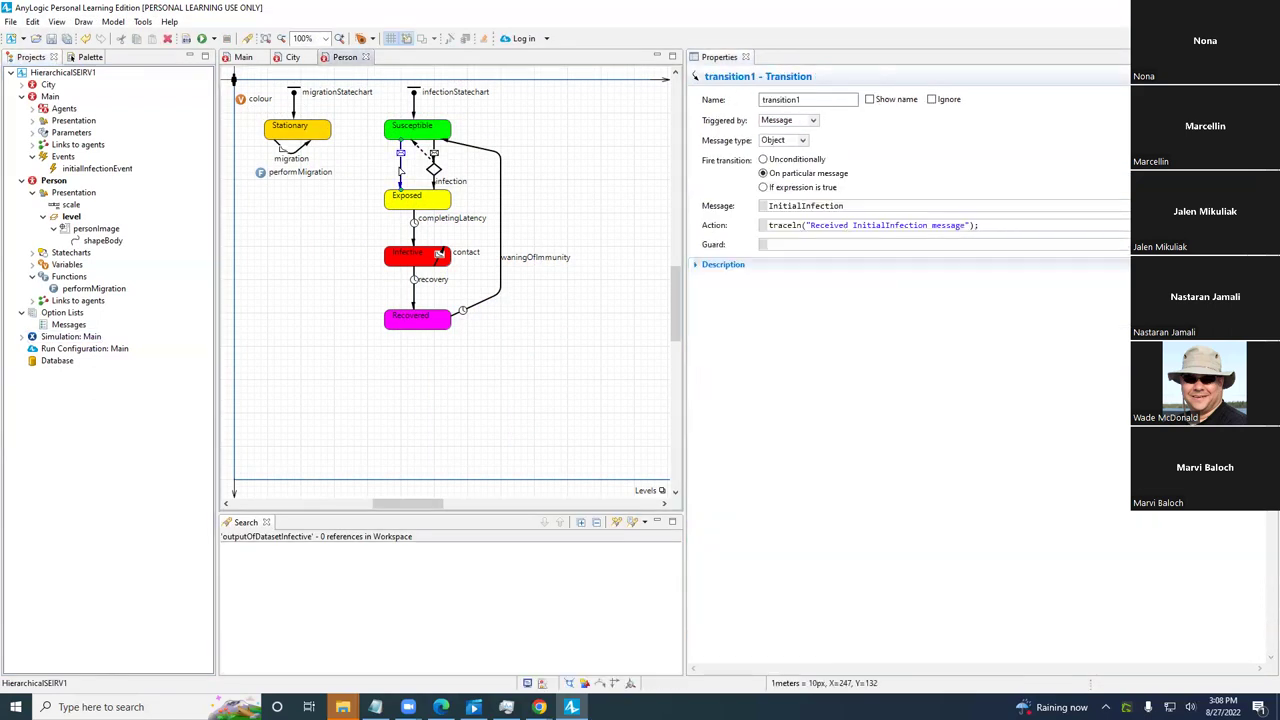
click(437, 134)
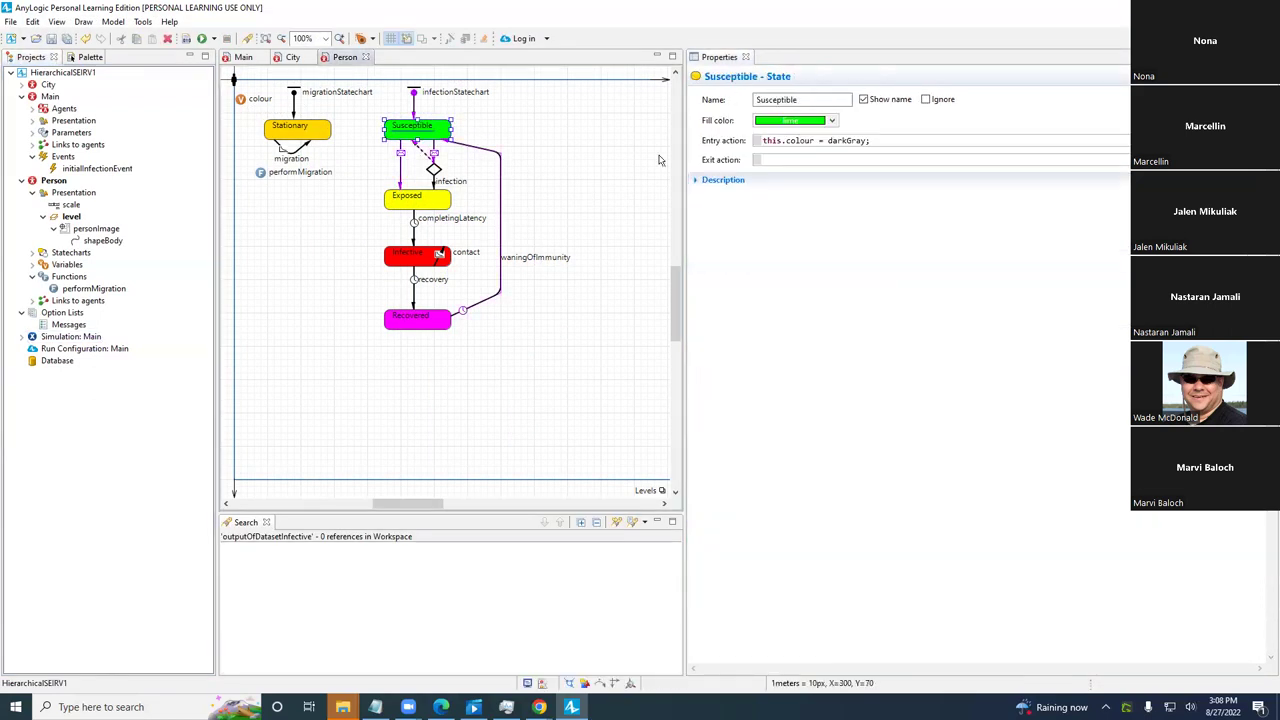
click(870, 142)
double_click(860, 141)
text(lime)
key(ctrl+s)
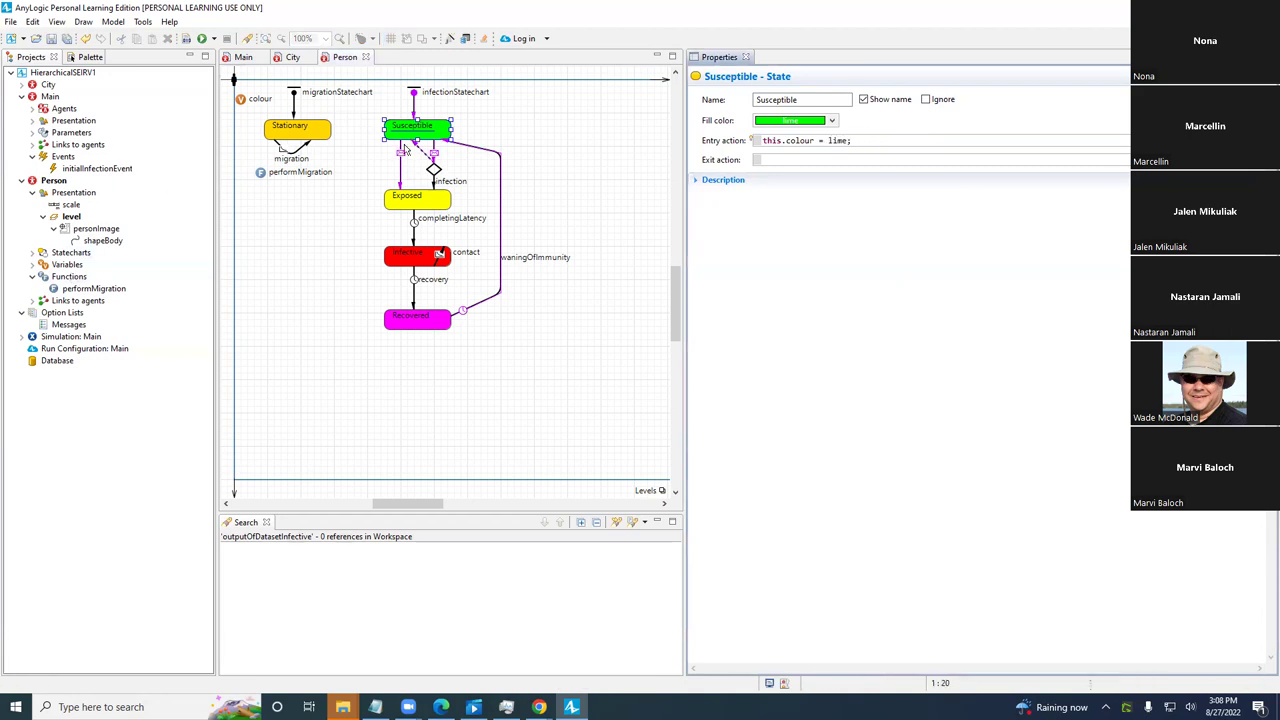
- Add the line this.colour = darkGray; to the action of the InitialInfection message transition from Susceptible to Exposed
click(401, 170)
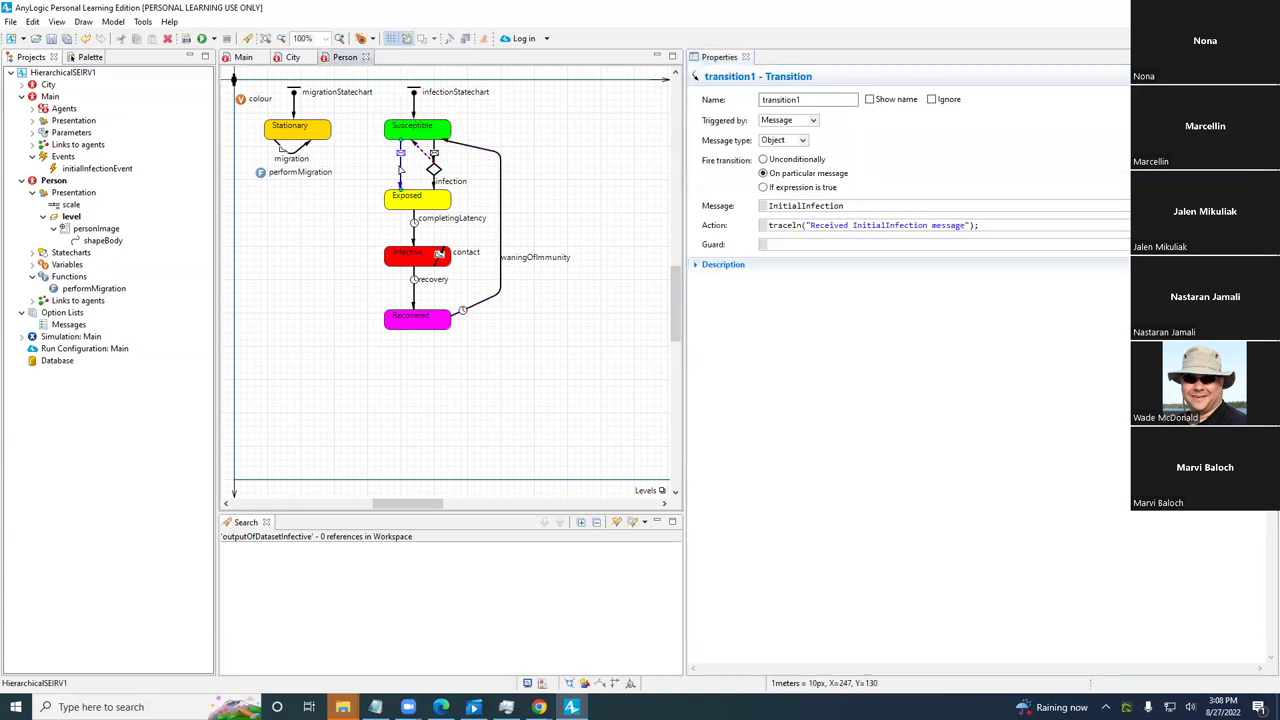
click(1012, 220)
key(Return)
text(this.colour =)
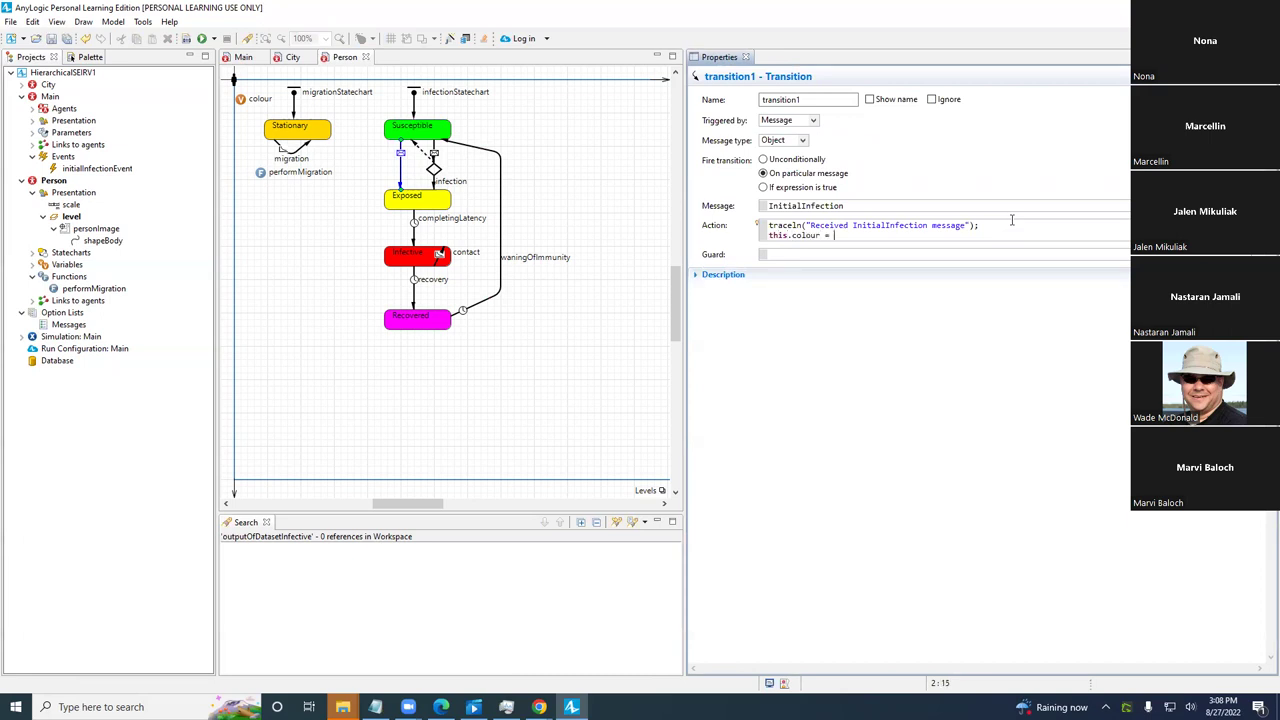
text( darkGray;)
- Run the Simulation experiment at x10 speed, check the persons' colours on the cities and close the run
right_click(72, 330)
click(70, 337)
right_click(70, 337)
click(70, 337)
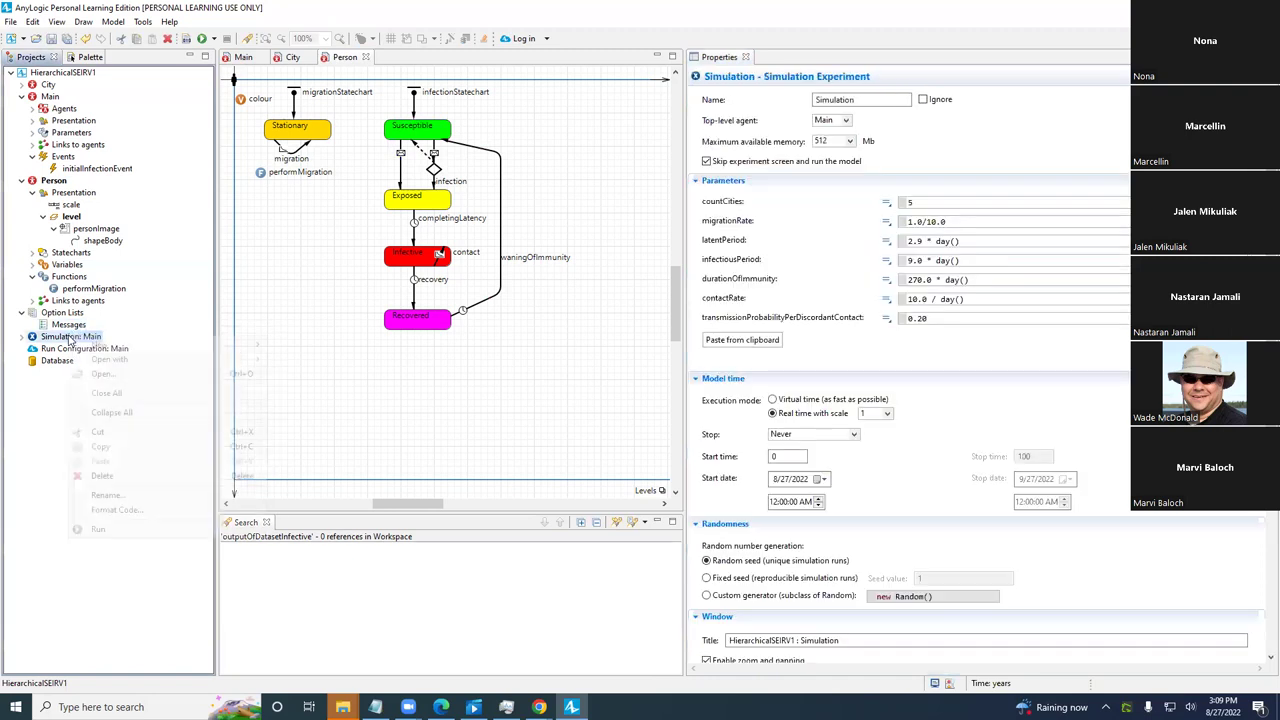
click(110, 531)
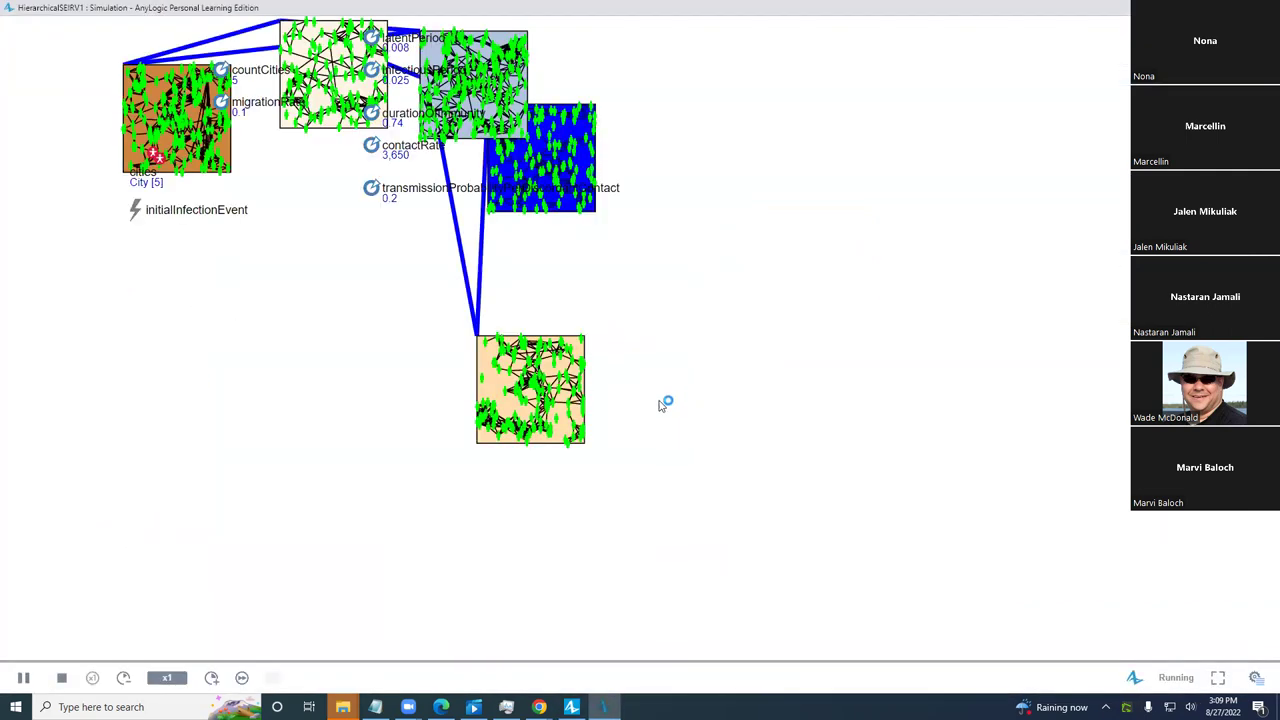
click(212, 678)
click(212, 678)
click(212, 678)
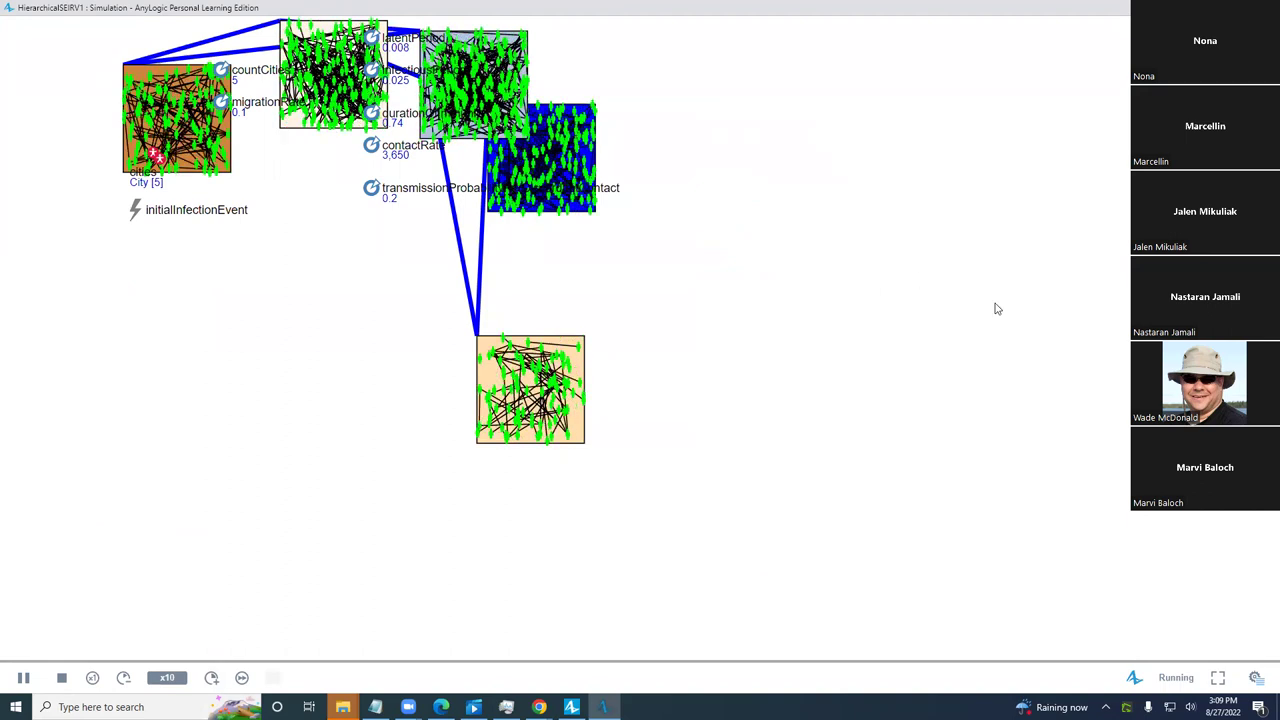
key(alt+F4)
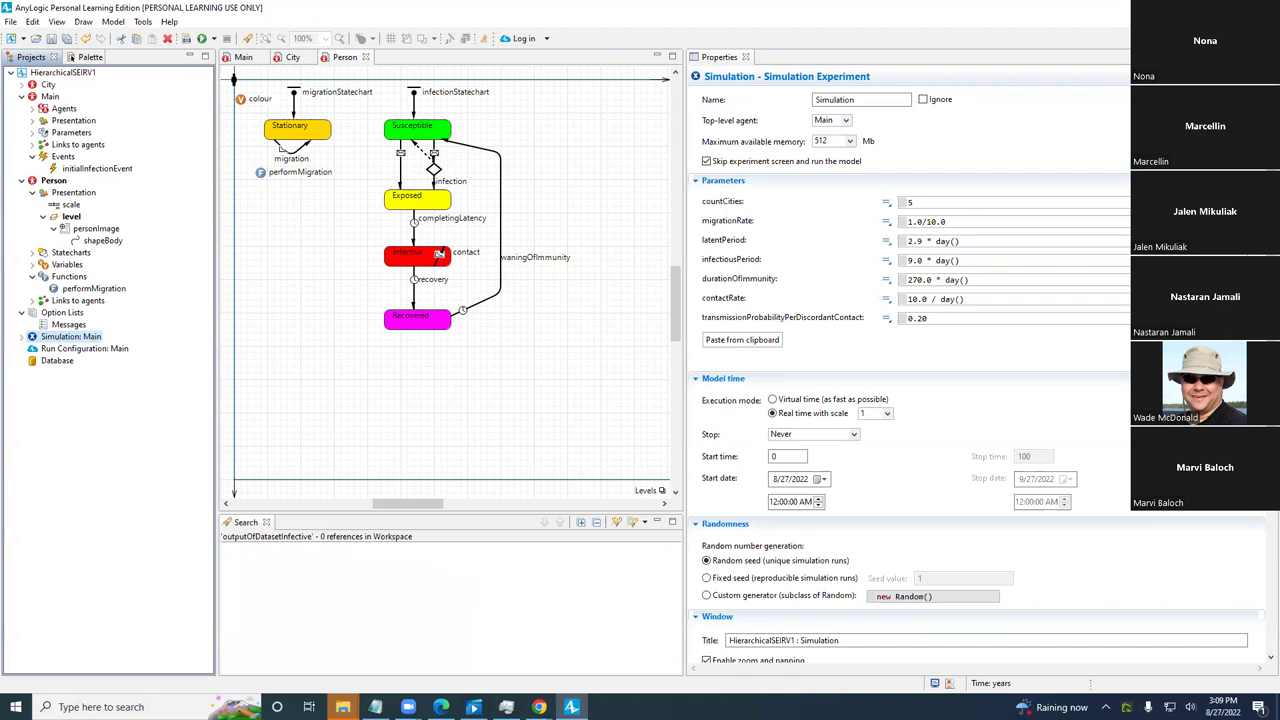
- Remove the this.colour = darkGray; line from the InitialInfection transition's action, leaving only the traceln call
click(401, 172)
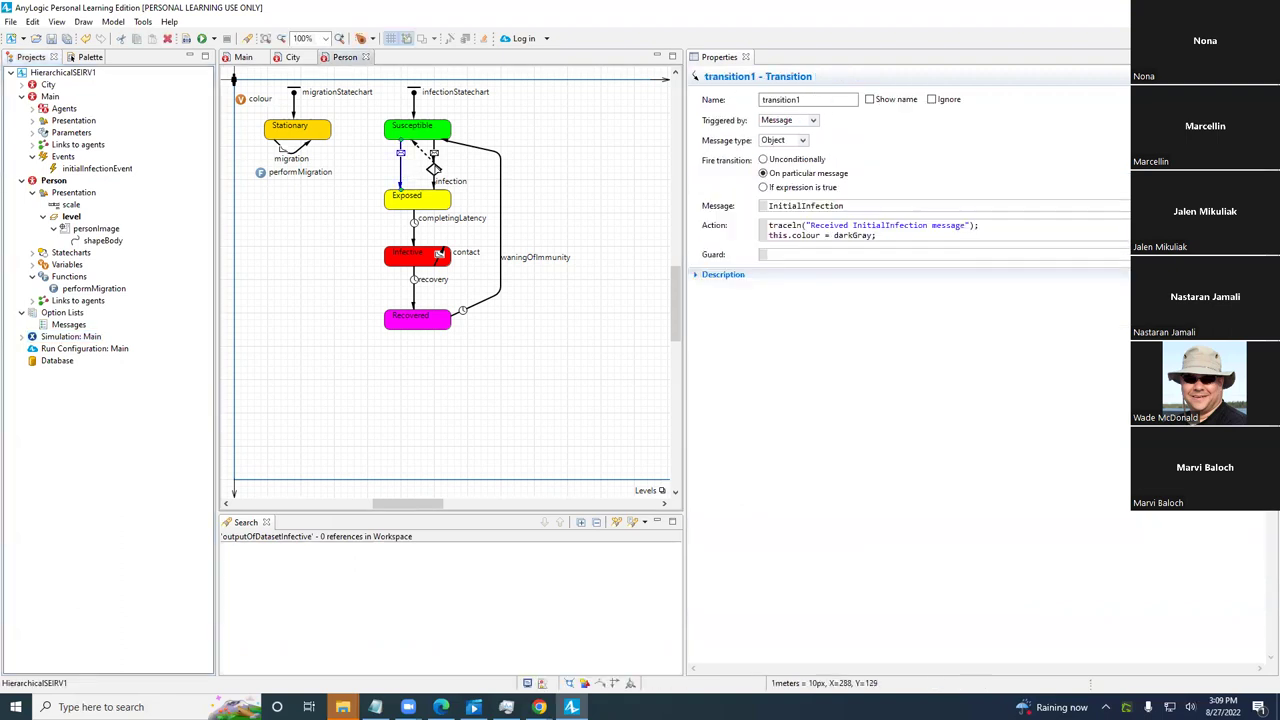
click(887, 237)
key(shift+Left)
key(shift+Left)
key(shift+Left)
key(shift+Left)
key(shift+Left)
key(shift+Left)
key(shift+Left)
key(shift+Left)
key(shift+Left)
key(shift+Left)
key(shift+Left)
key(shift+Left)
key(shift+Left)
key(shift+Left)
key(shift+Left)
key(shift+Left)
key(shift+Left)
key(shift+Left)
key(shift+Left)
key(shift+Left)
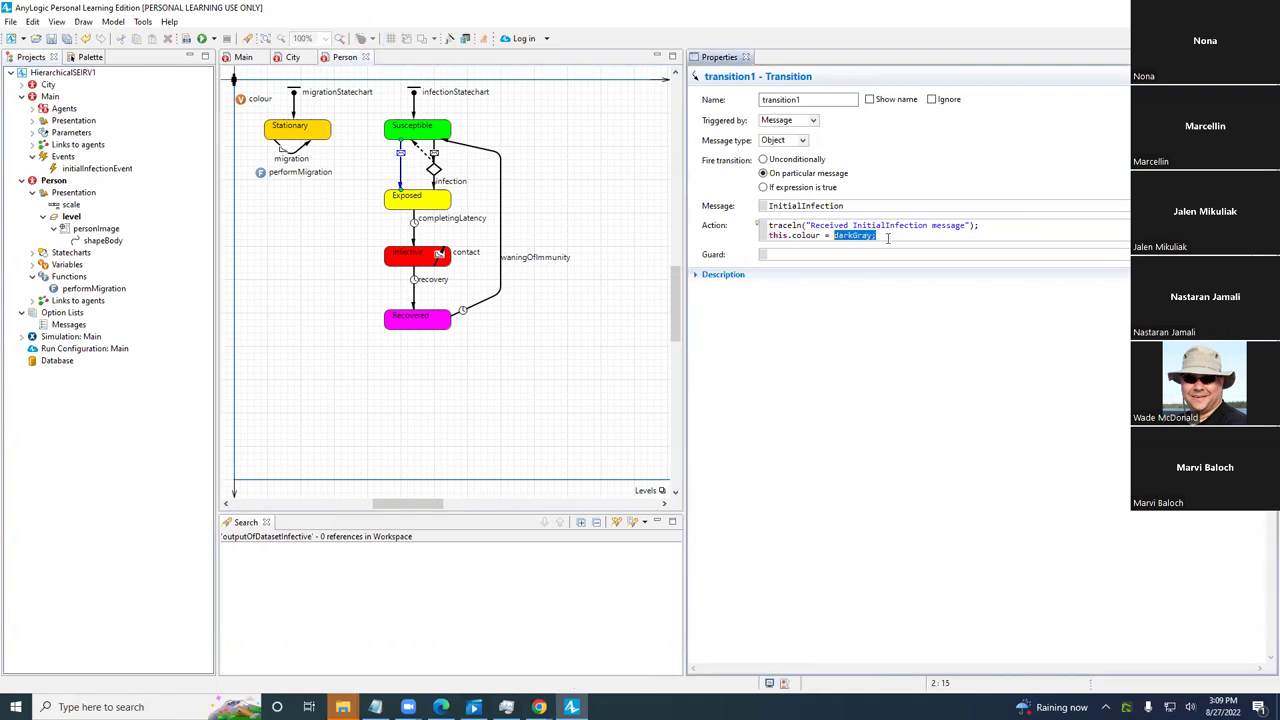
key(BackSpace)
key(BackSpace)
text(p;)
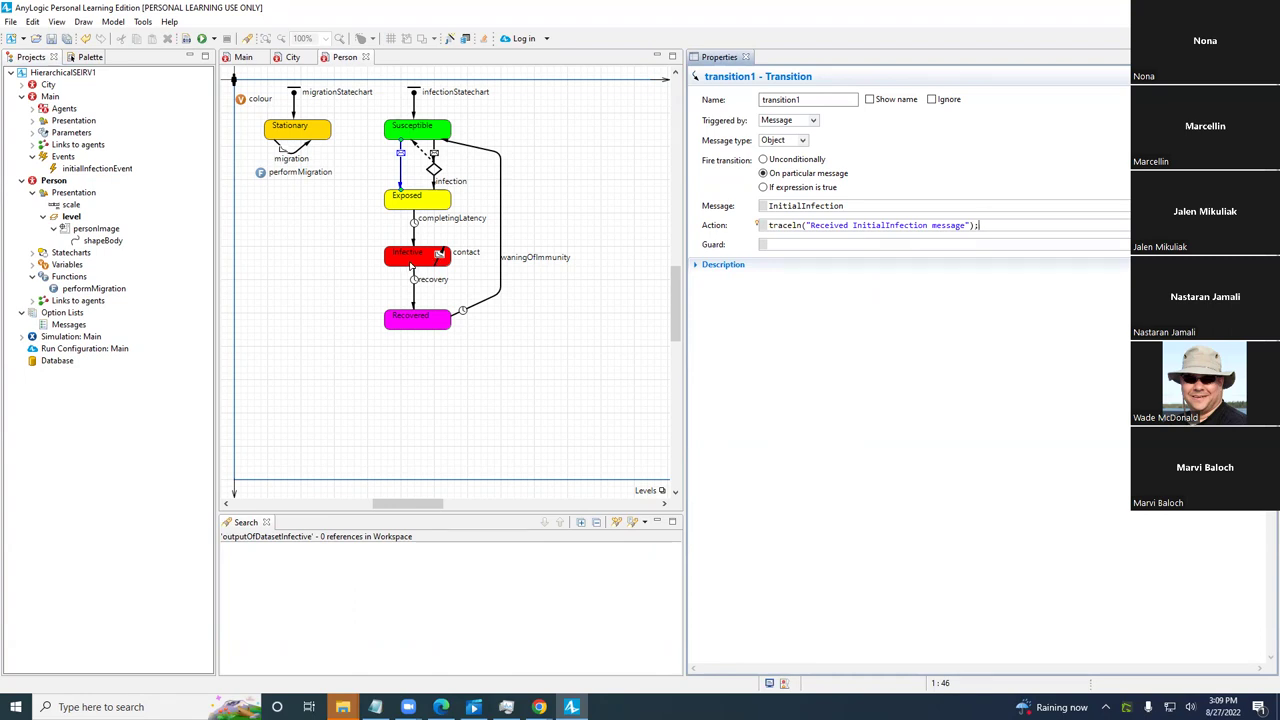
- Append this.personImage.setScale(5.0); to the Infective state's entry action, save the model and build it
click(410, 262)
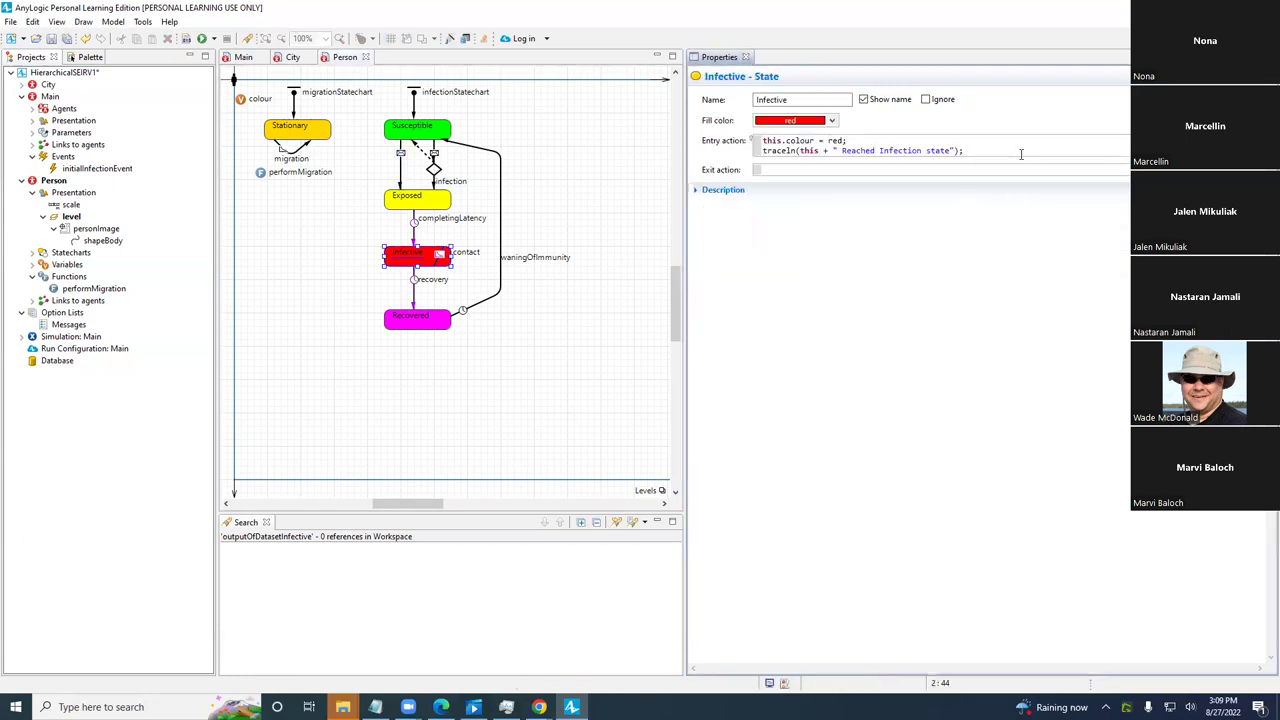
key(alt+Tab)
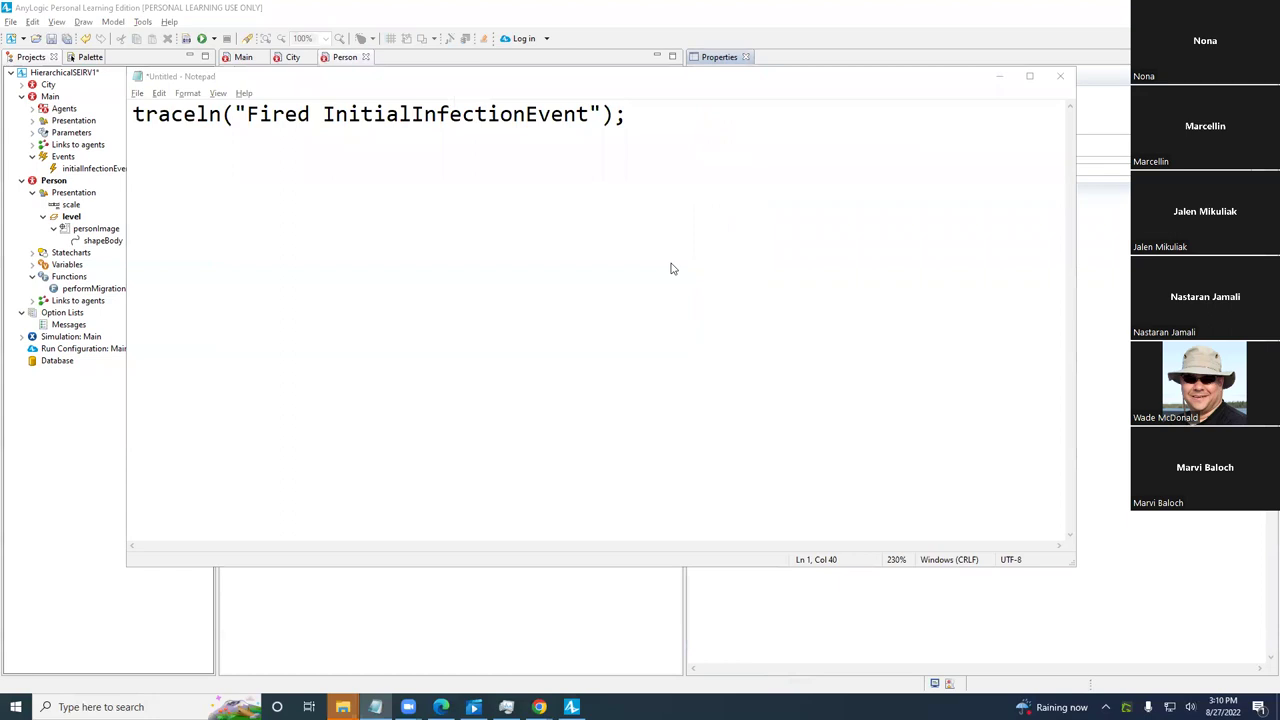
key(alt+Tab)
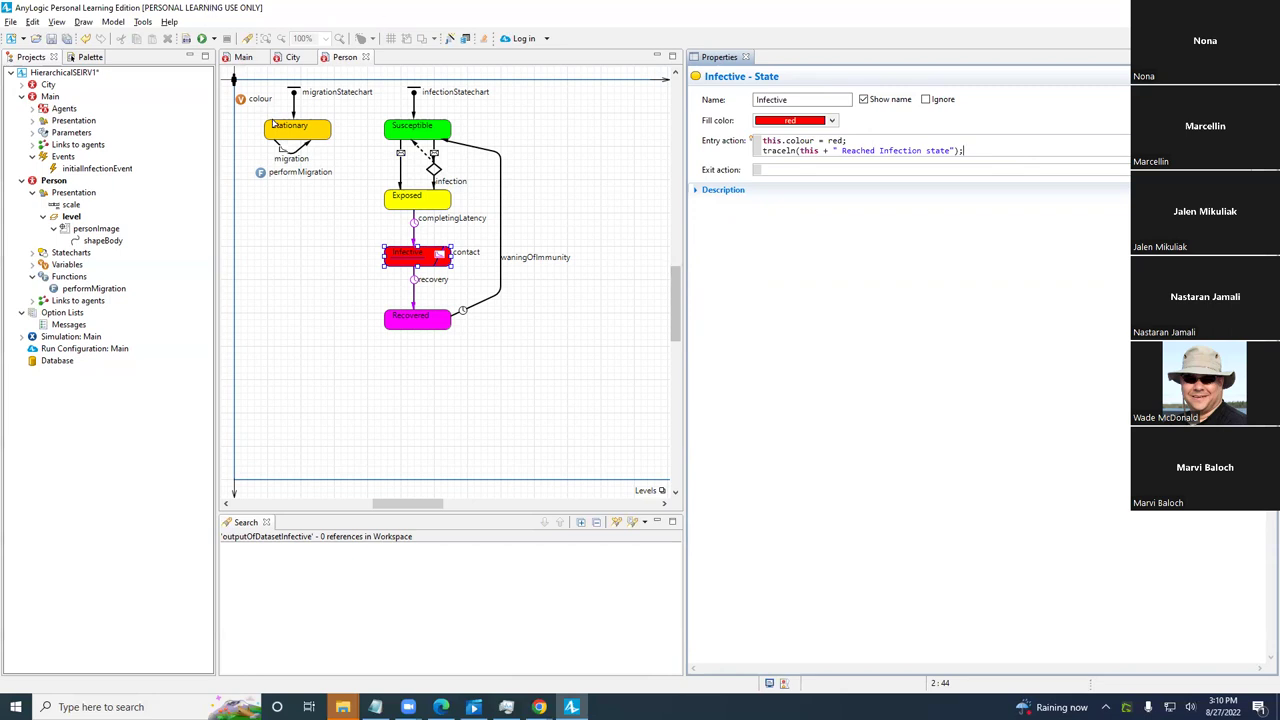
click(400, 175)
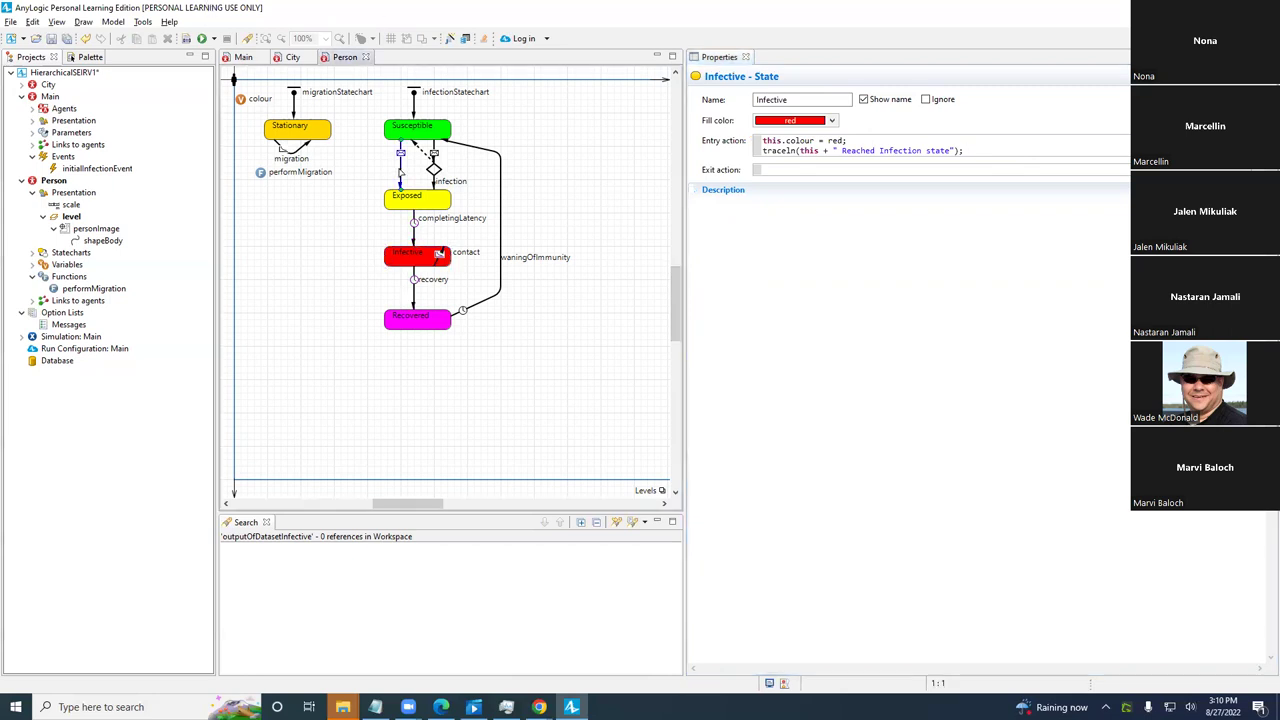
click(427, 263)
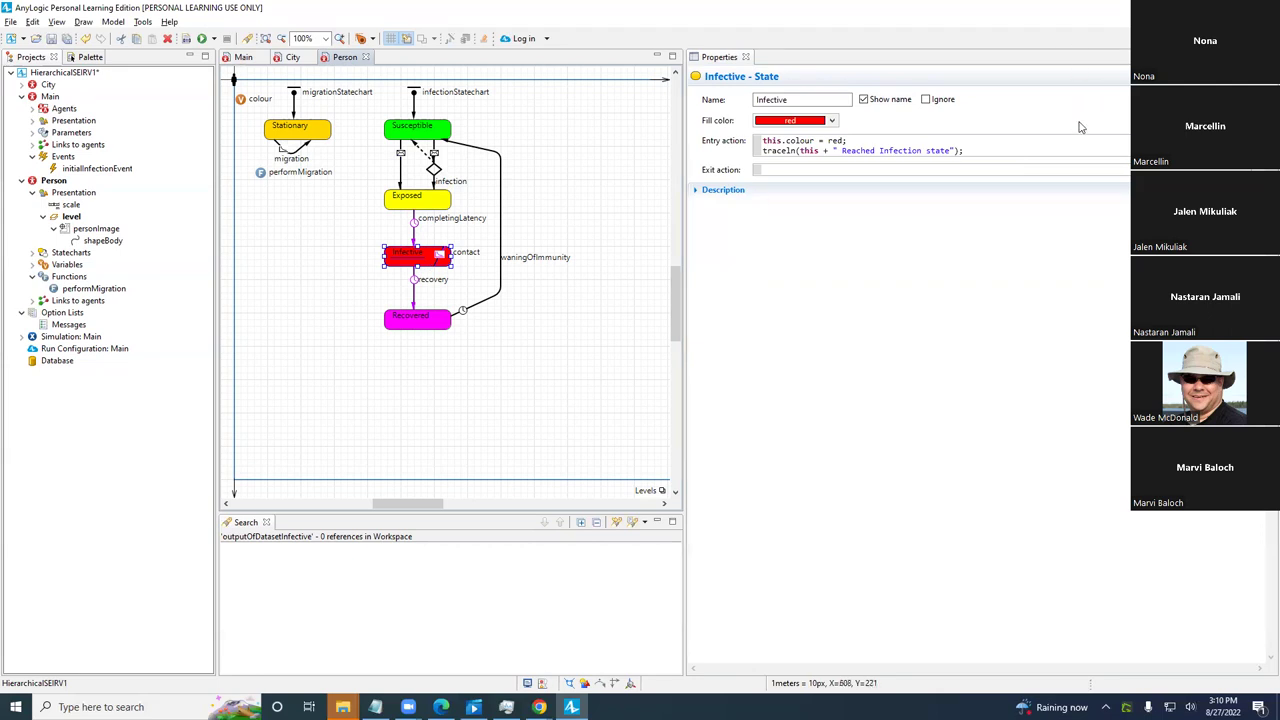
click(1025, 152)
key(Return)
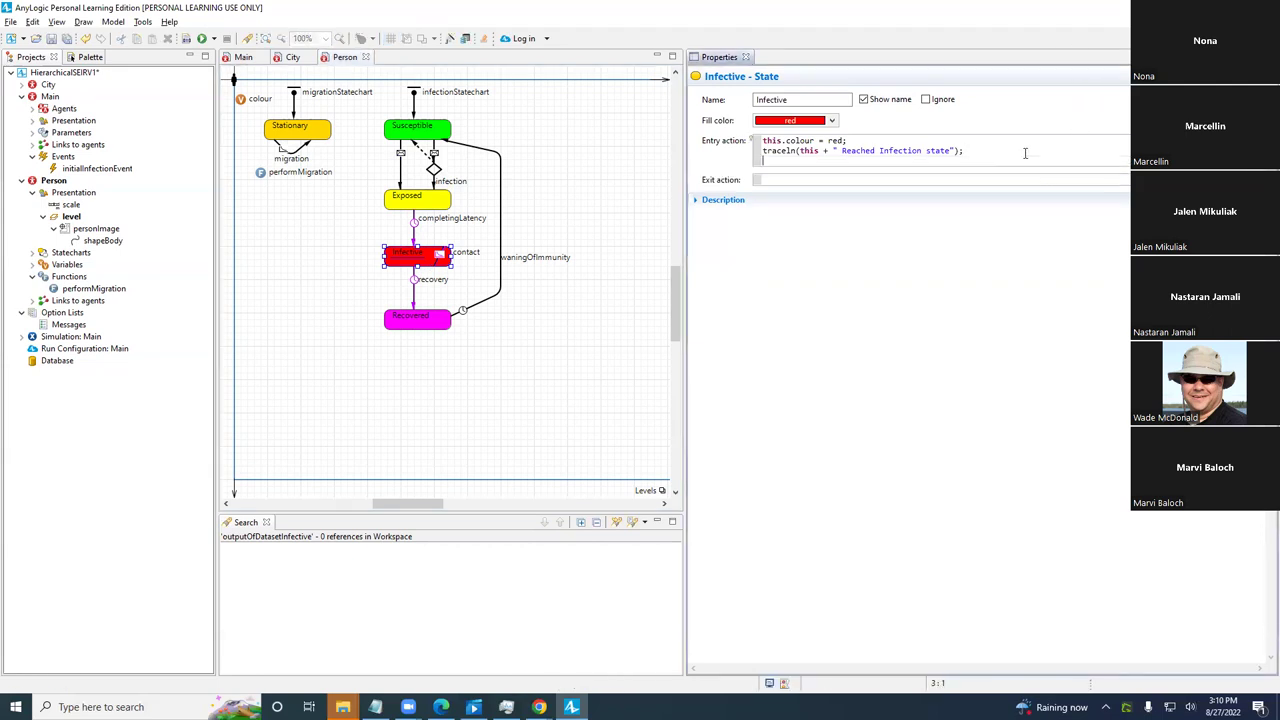
text(this.personImage.setScale)
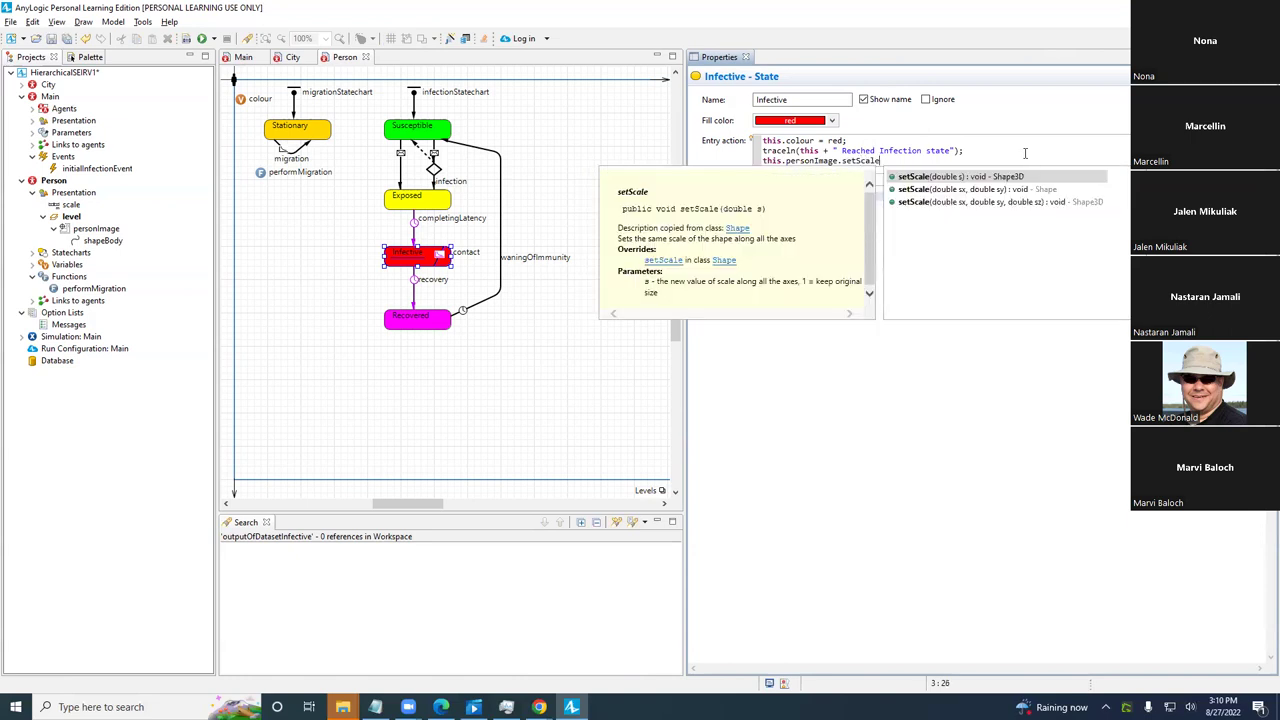
key(Return)
key(shift+End)
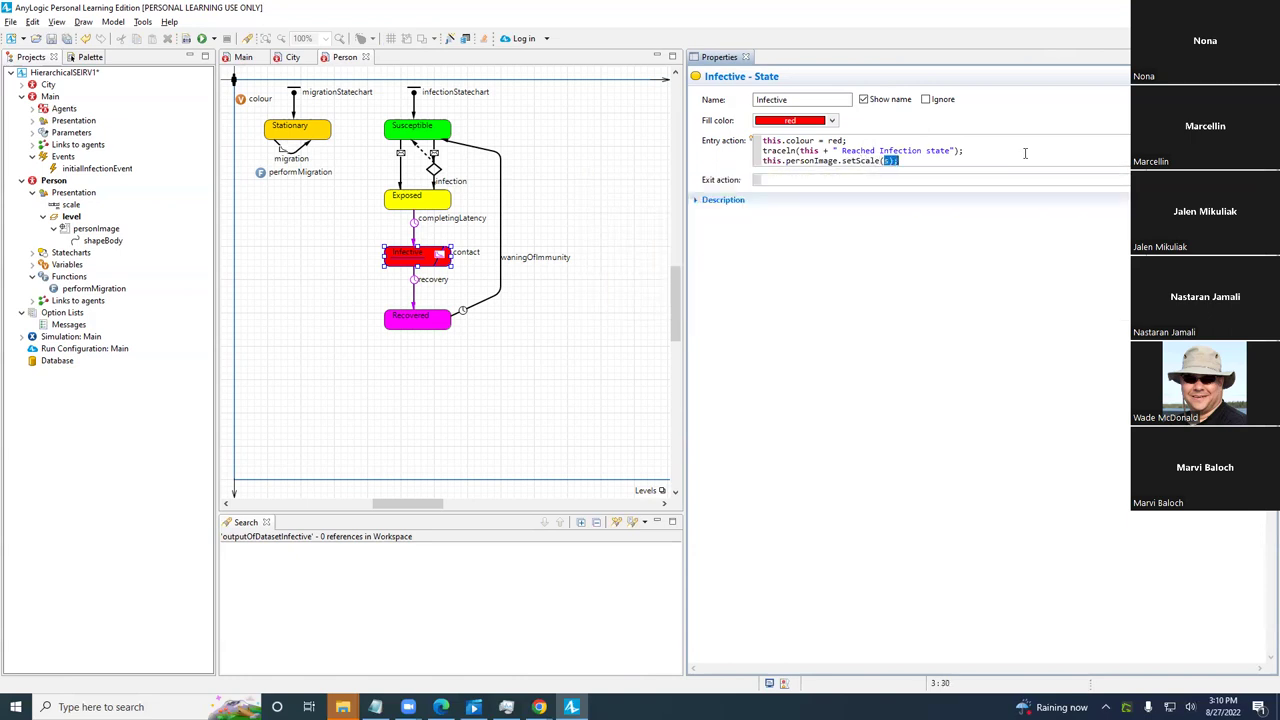
key(shift+Left)
text(5.0)
key(ctrl+s)
click(186, 38)
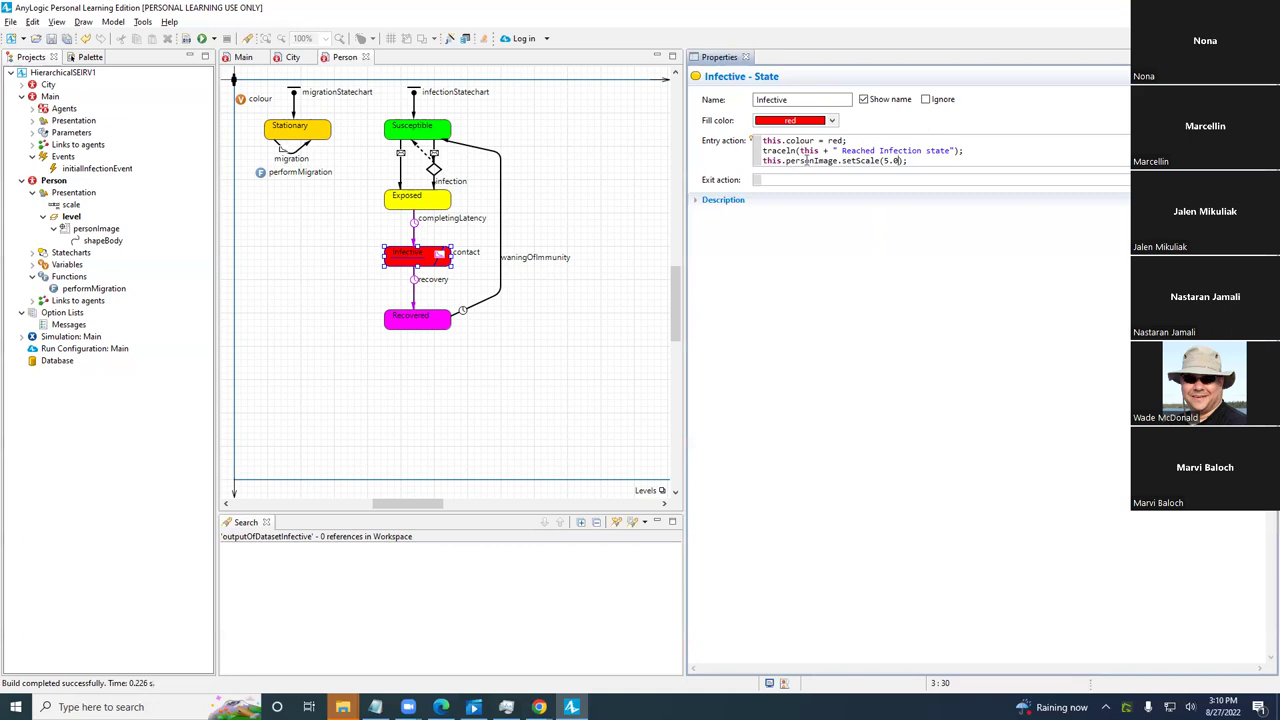
- Run the Simulation experiment at x5 speed with the developer panel shown, and inspect a person's statecharts in cities[0]
right_click(70, 336)
click(141, 525)
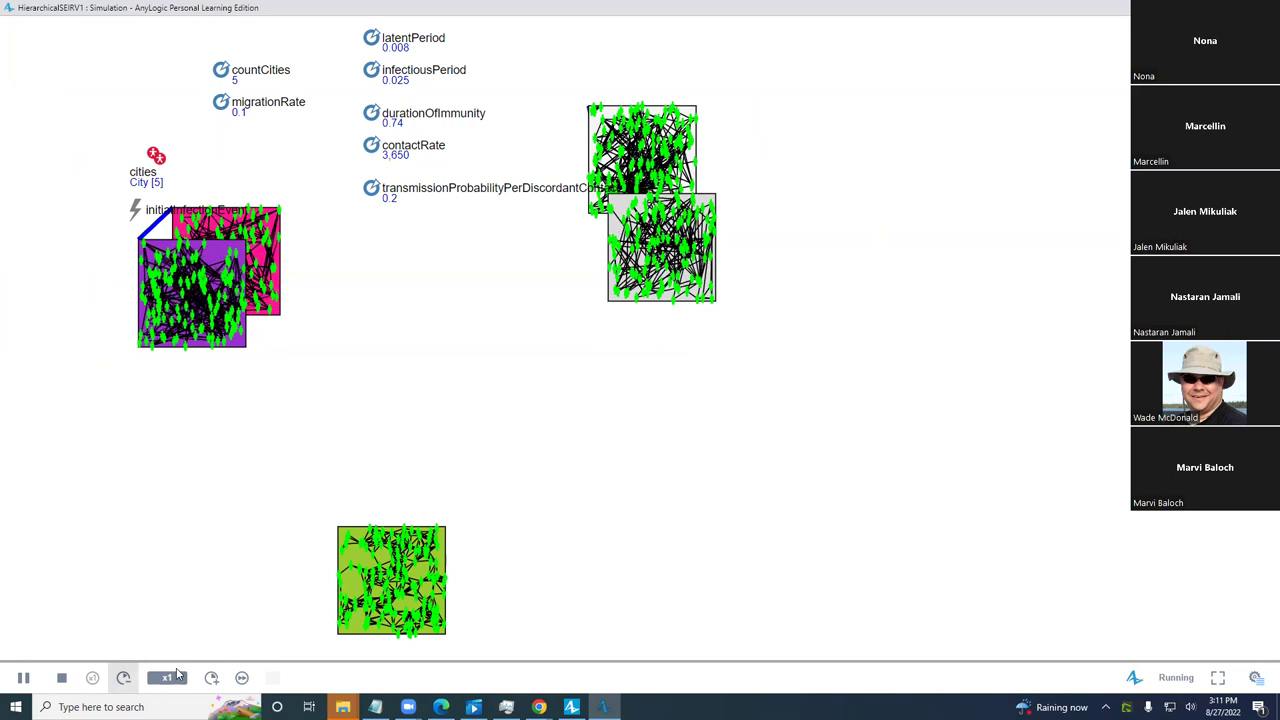
click(210, 678)
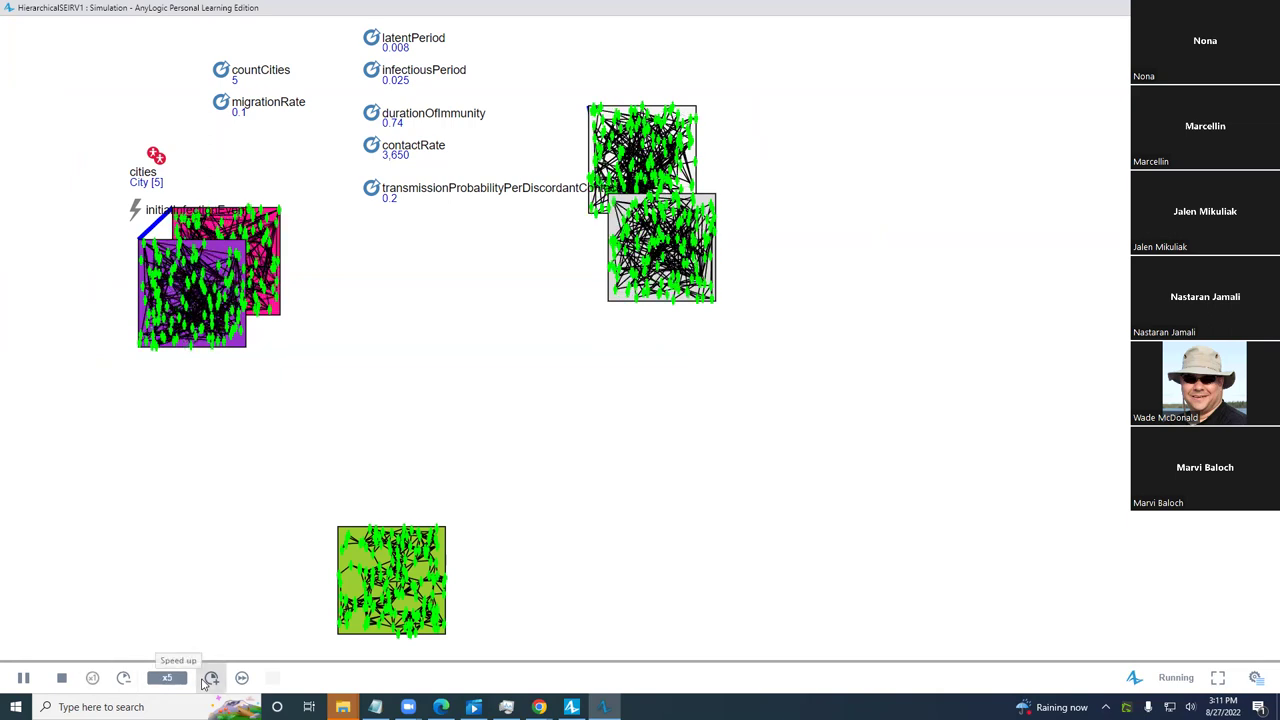
click(92, 678)
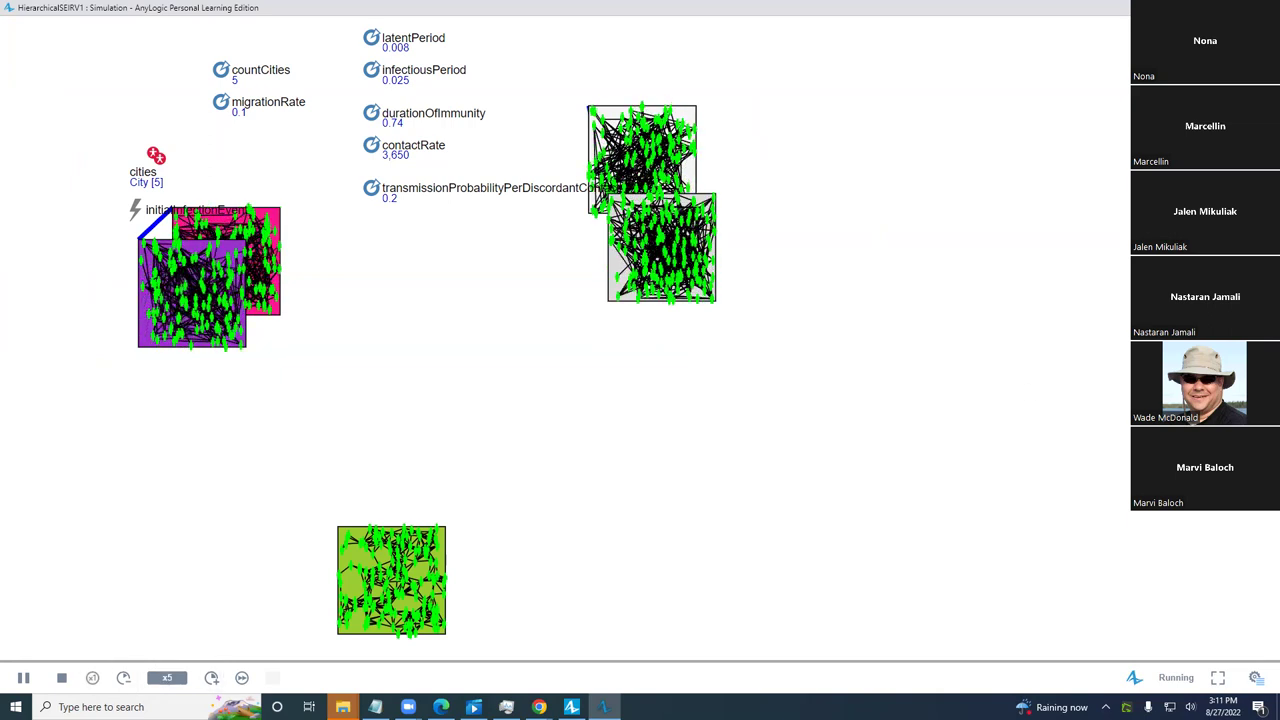
click(1256, 678)
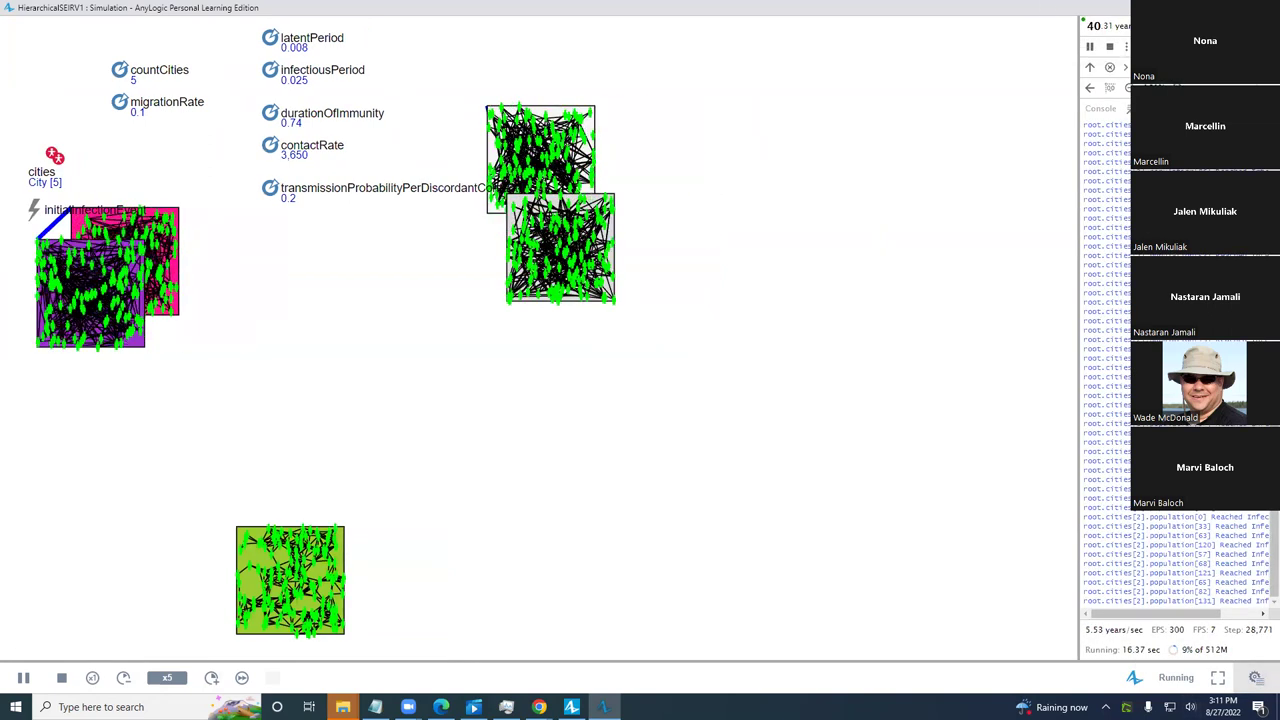
click(1090, 66)
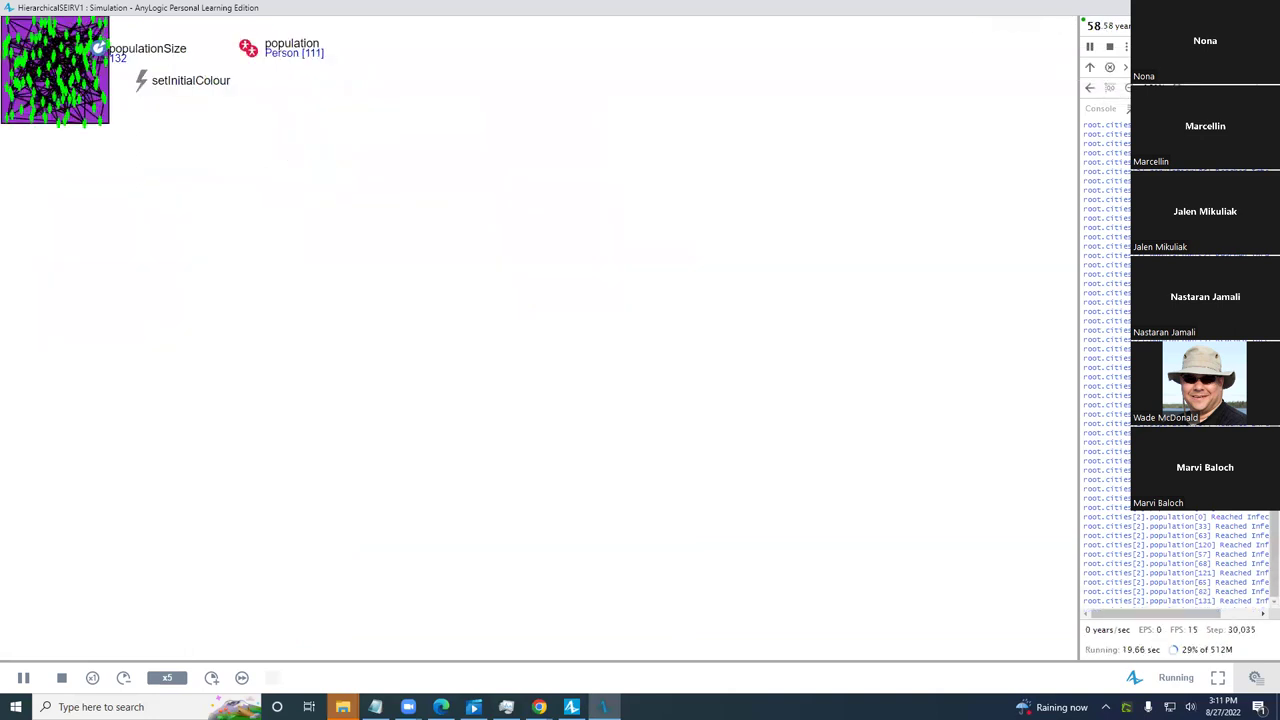
click(60, 80)
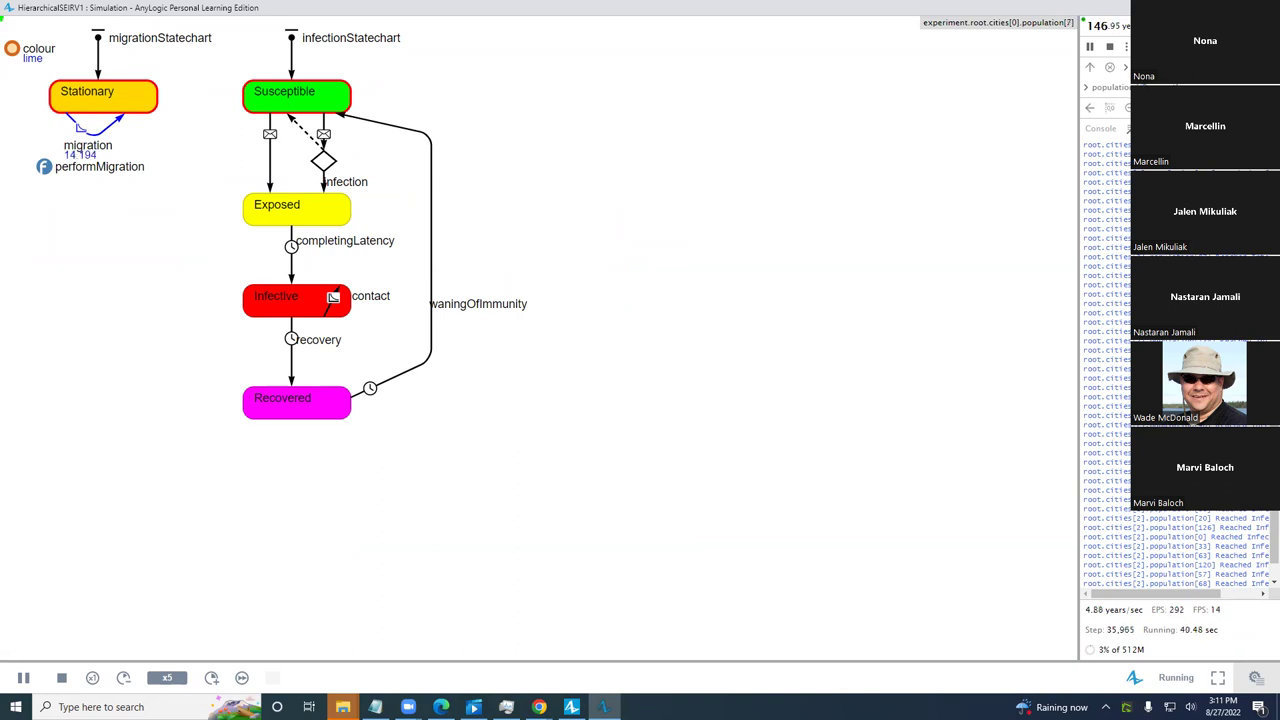
- Close the running simulation and save the model under the name HierarchicalSEIRV2Debug
key(alt+F4)
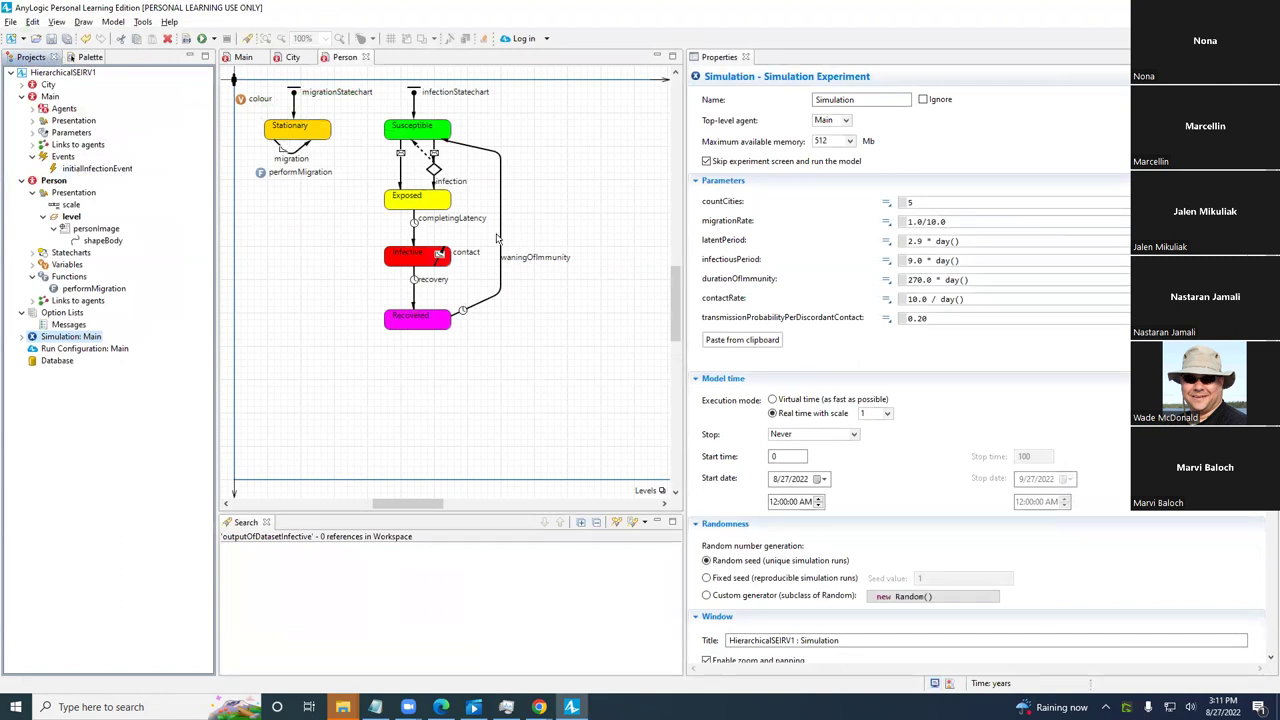
click(10, 22)
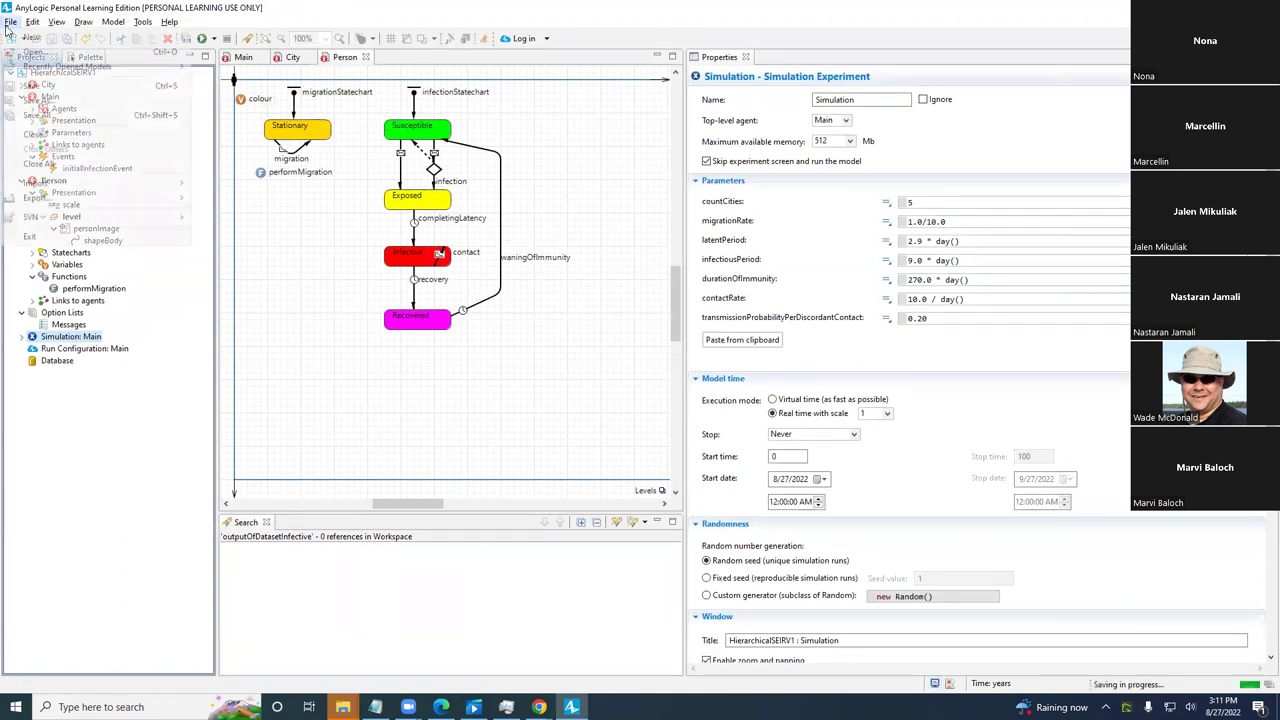
key(End)
text(Deb)
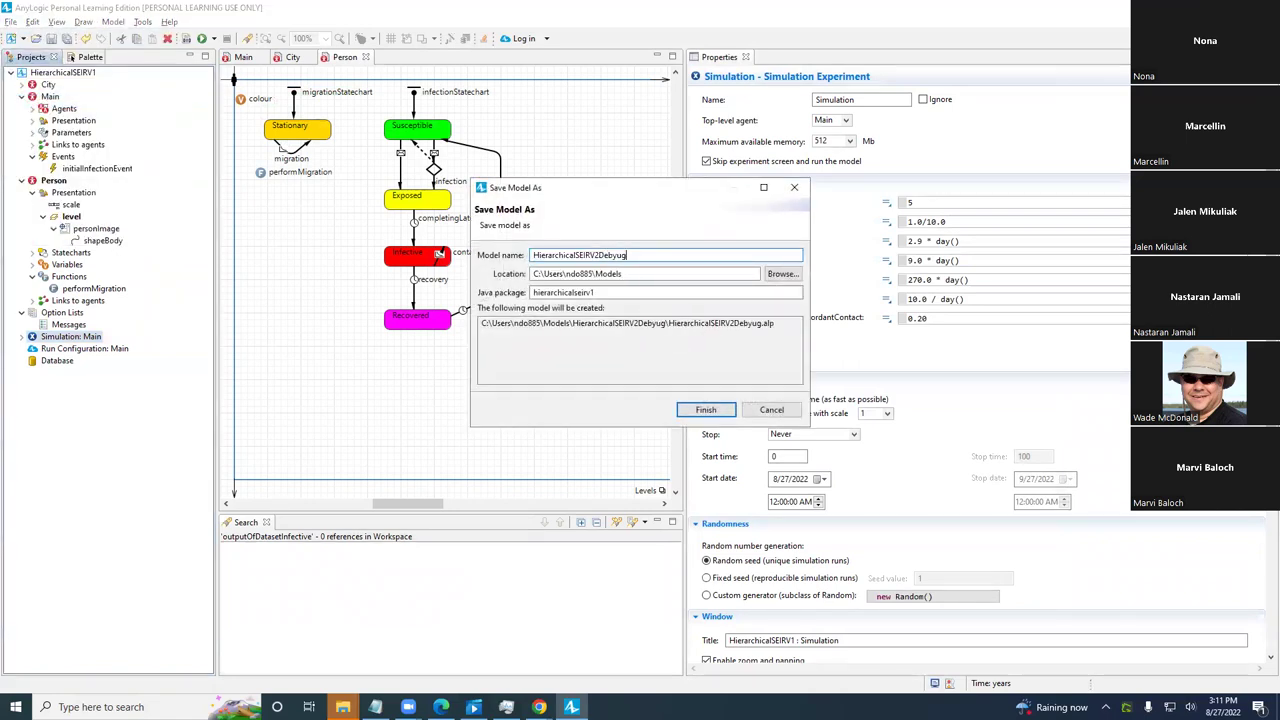
key(Return)
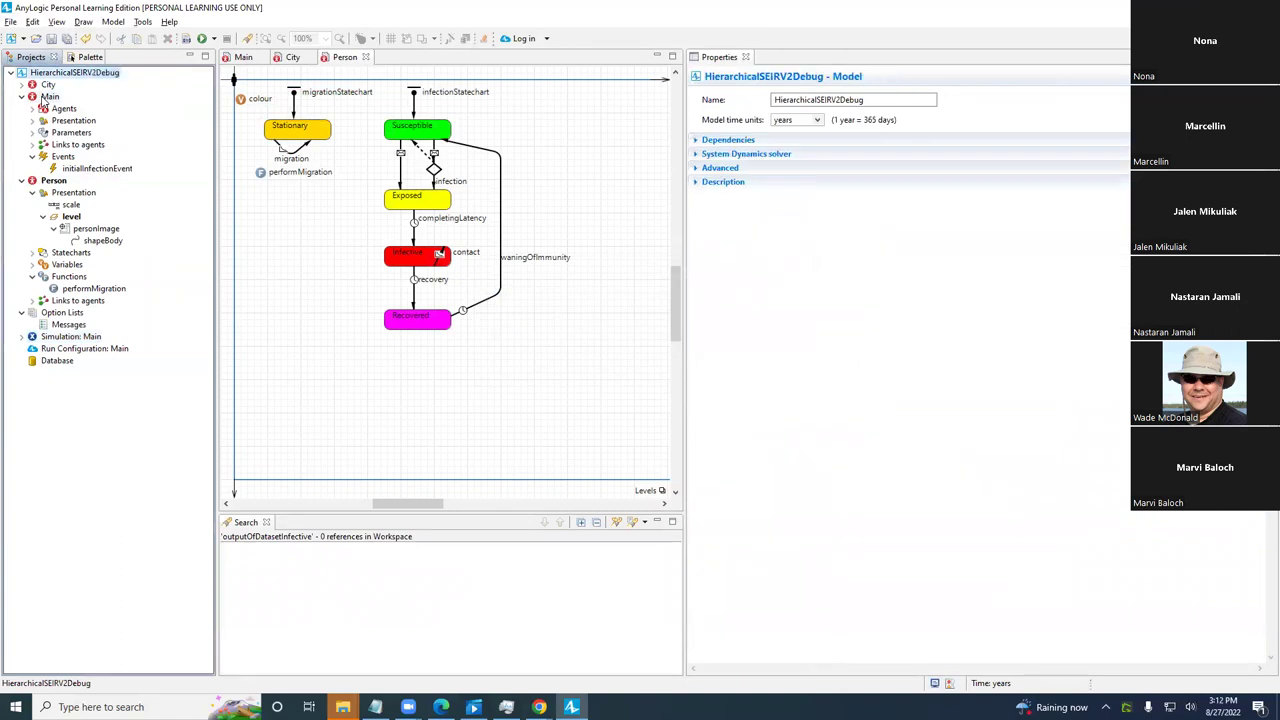
- Set the waningOfImmunity transition in the Person's infectionStatechart to be ignored and save the model
click(500, 208)
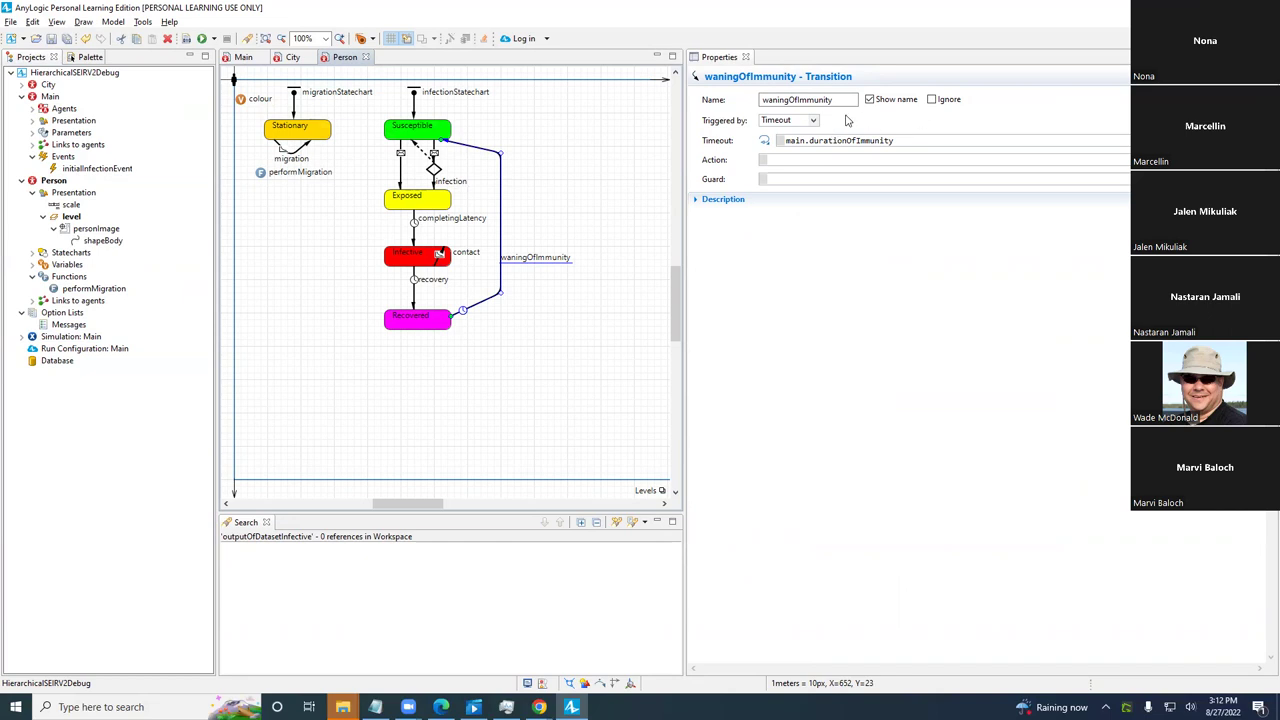
click(930, 100)
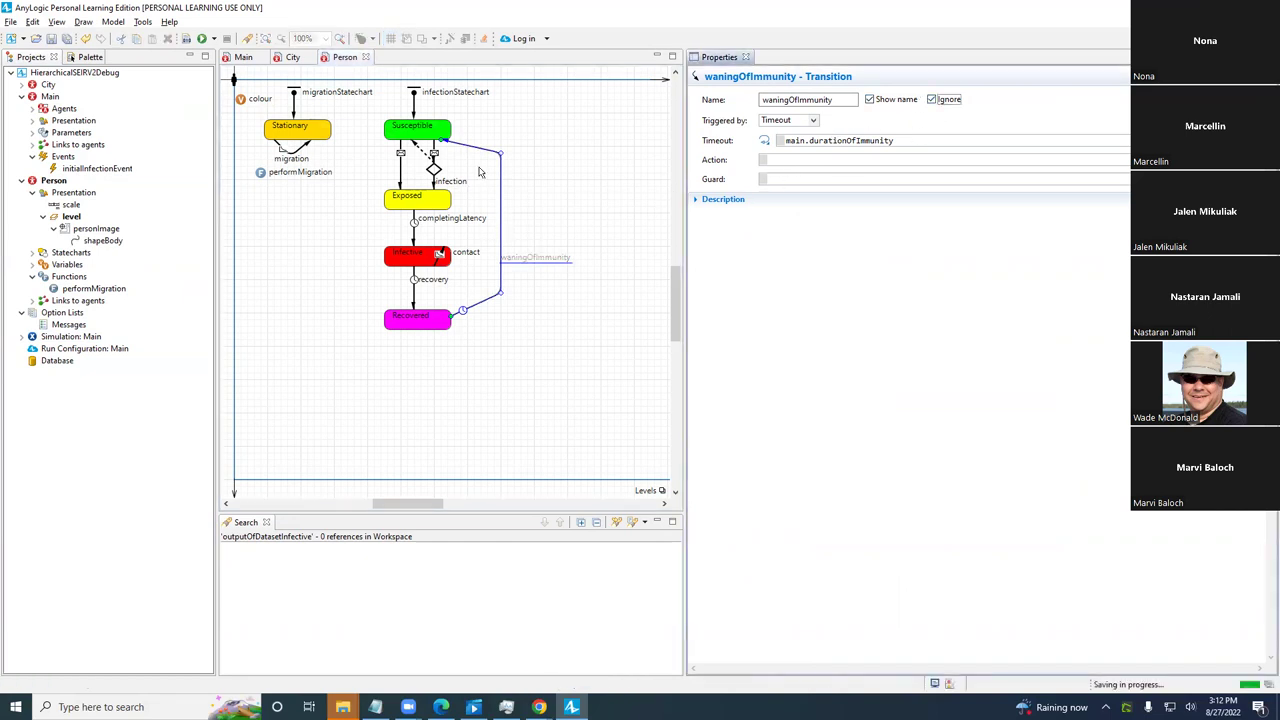
- Run the Simulation experiment at x1 speed, check the Infective trace output in the developer panel and close the run
right_click(70, 327)
click(47, 340)
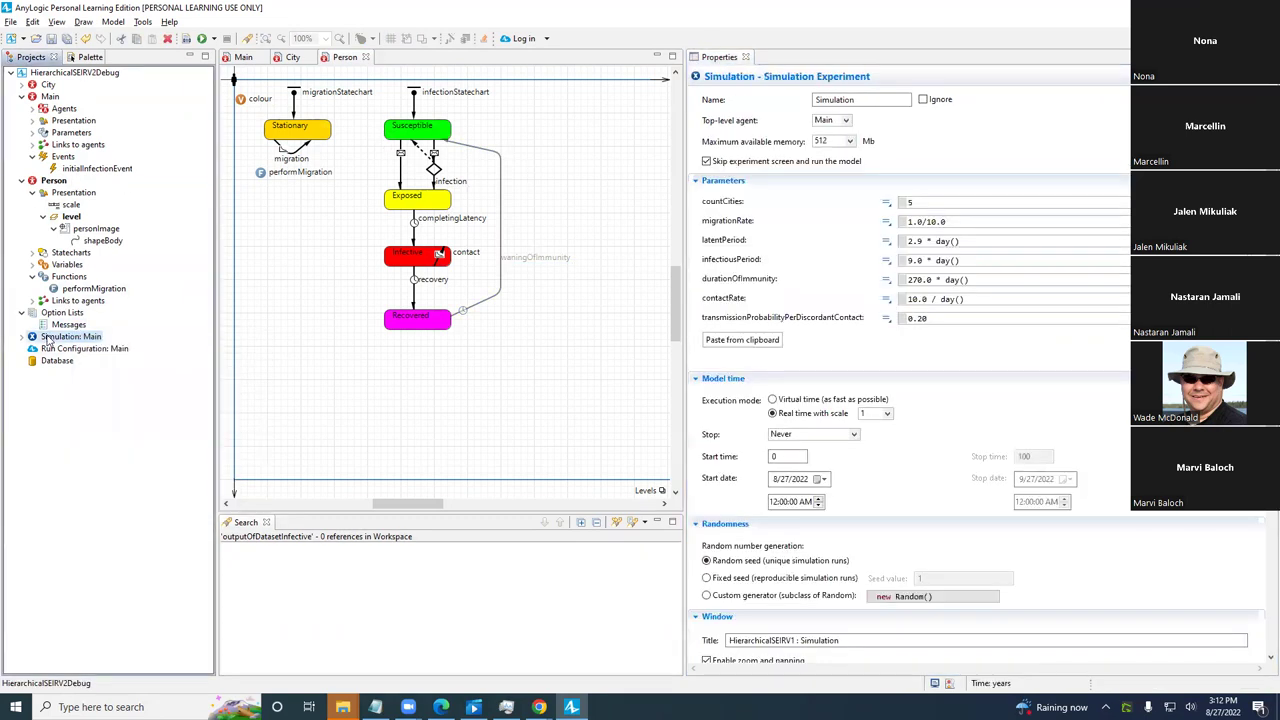
right_click(50, 337)
click(78, 529)
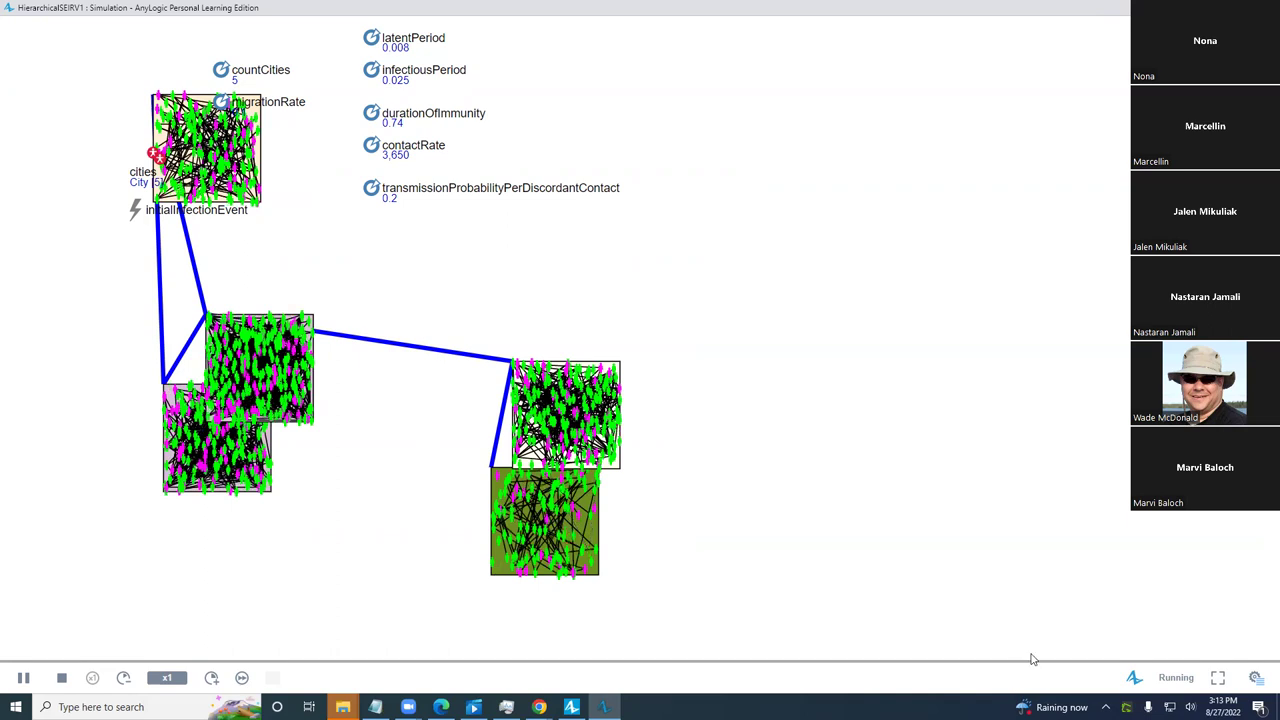
click(1256, 677)
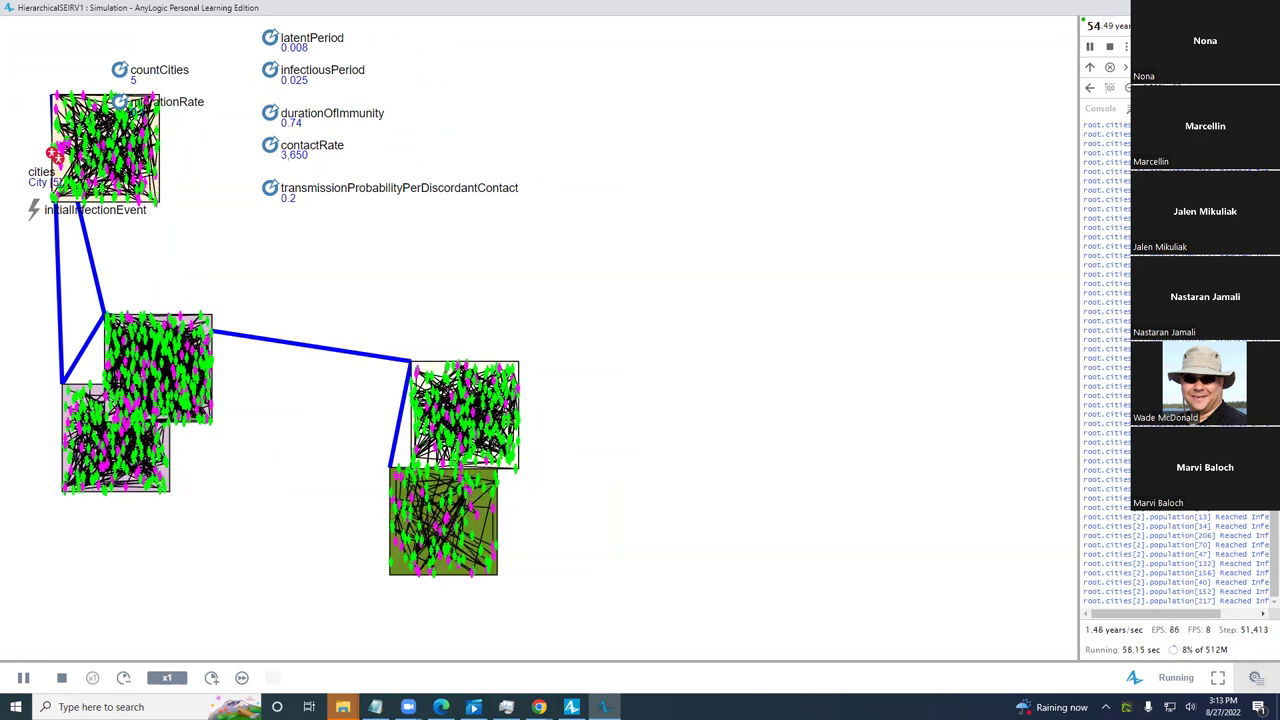
key(alt+F4)
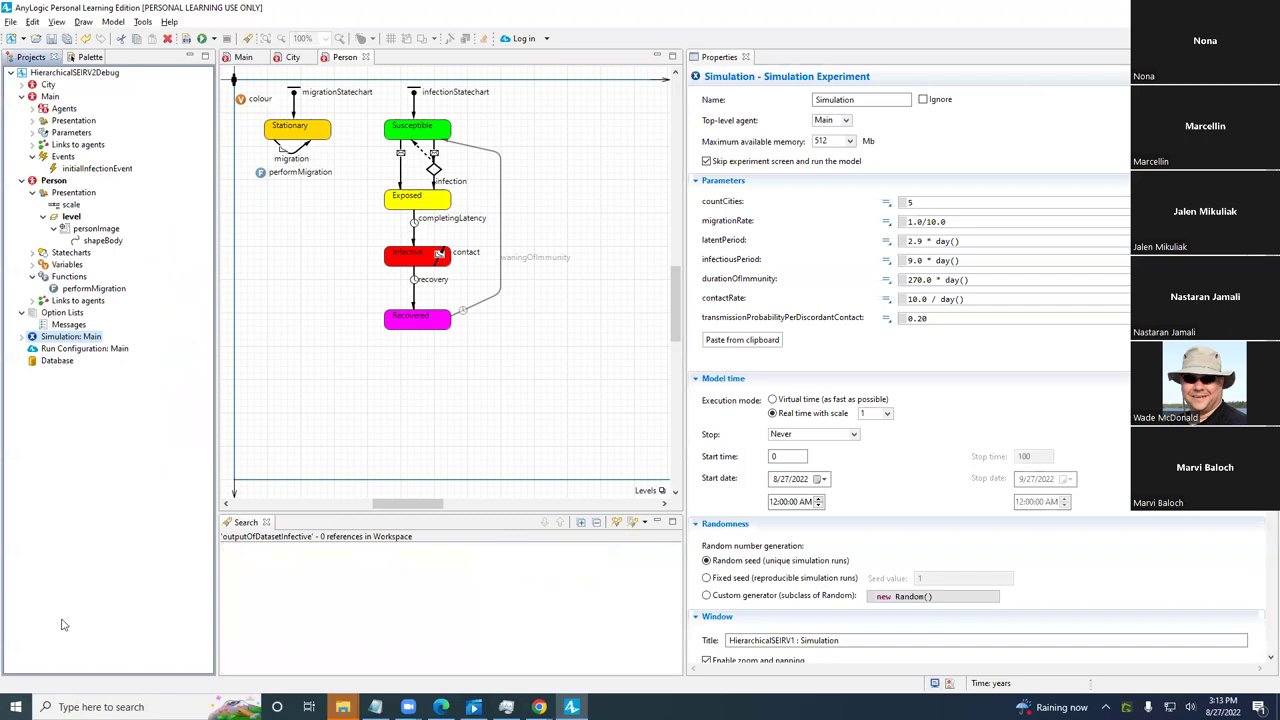
- Run the Simulation experiment again, check the persons' colours on the cities and stop the run
right_click(67, 340)
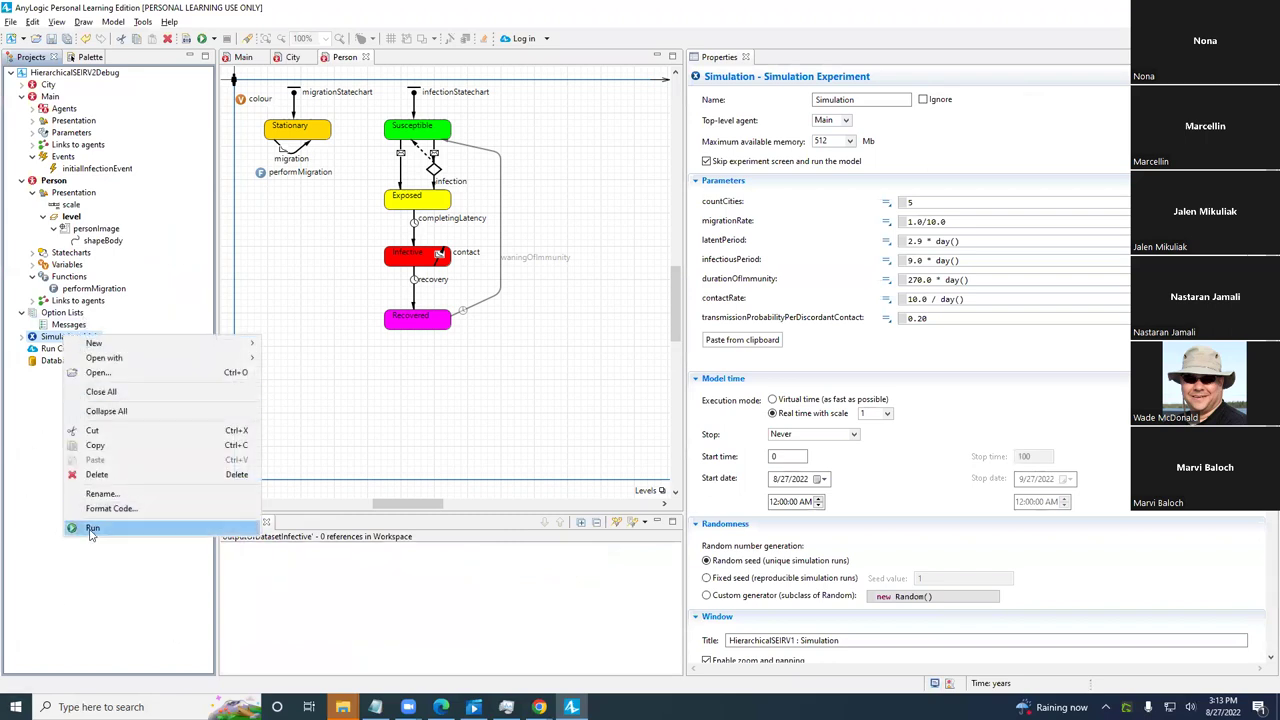
click(92, 528)
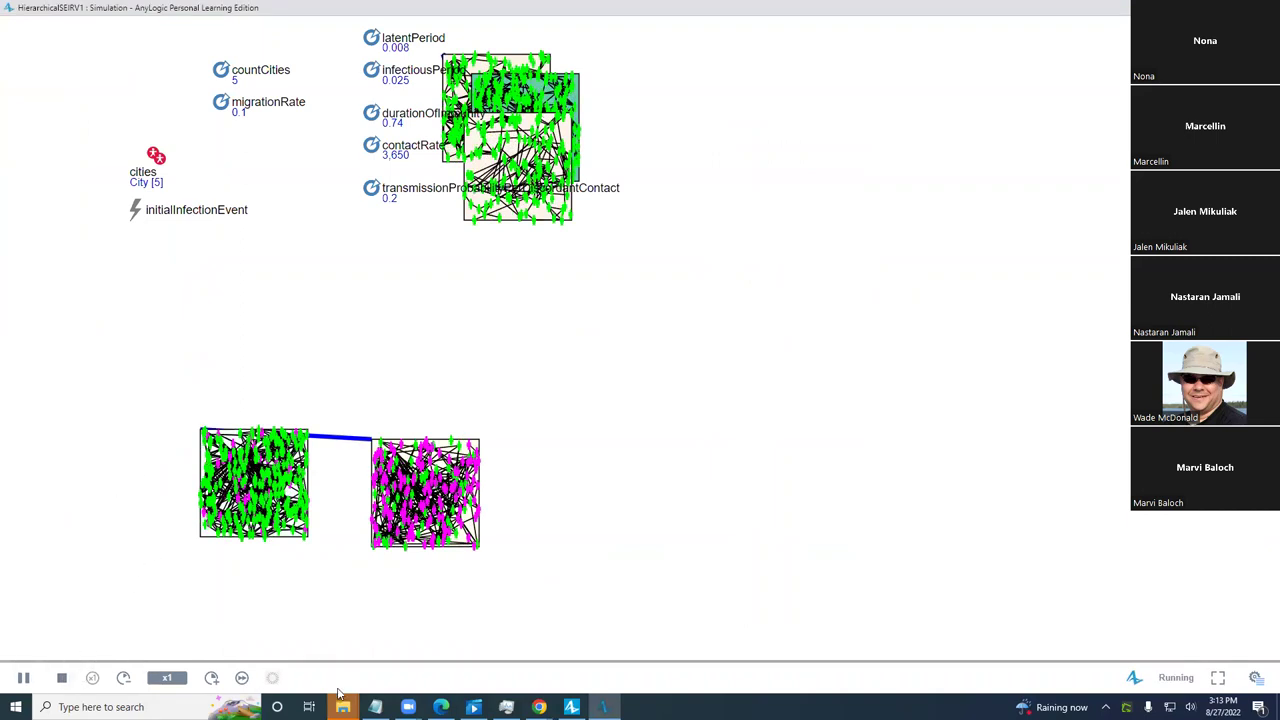
click(61, 679)
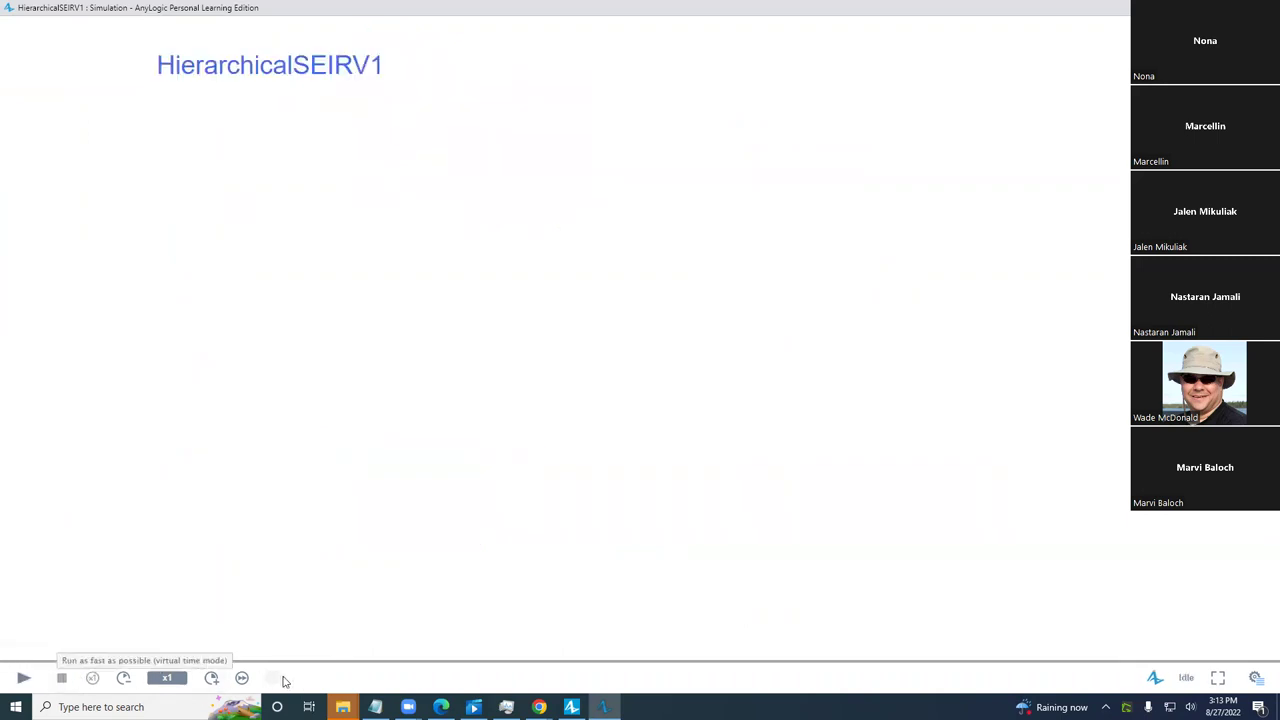
- Show the developer panel, slow the simulation to x1/250 and run it to watch the infection spread through the cities
click(1255, 677)
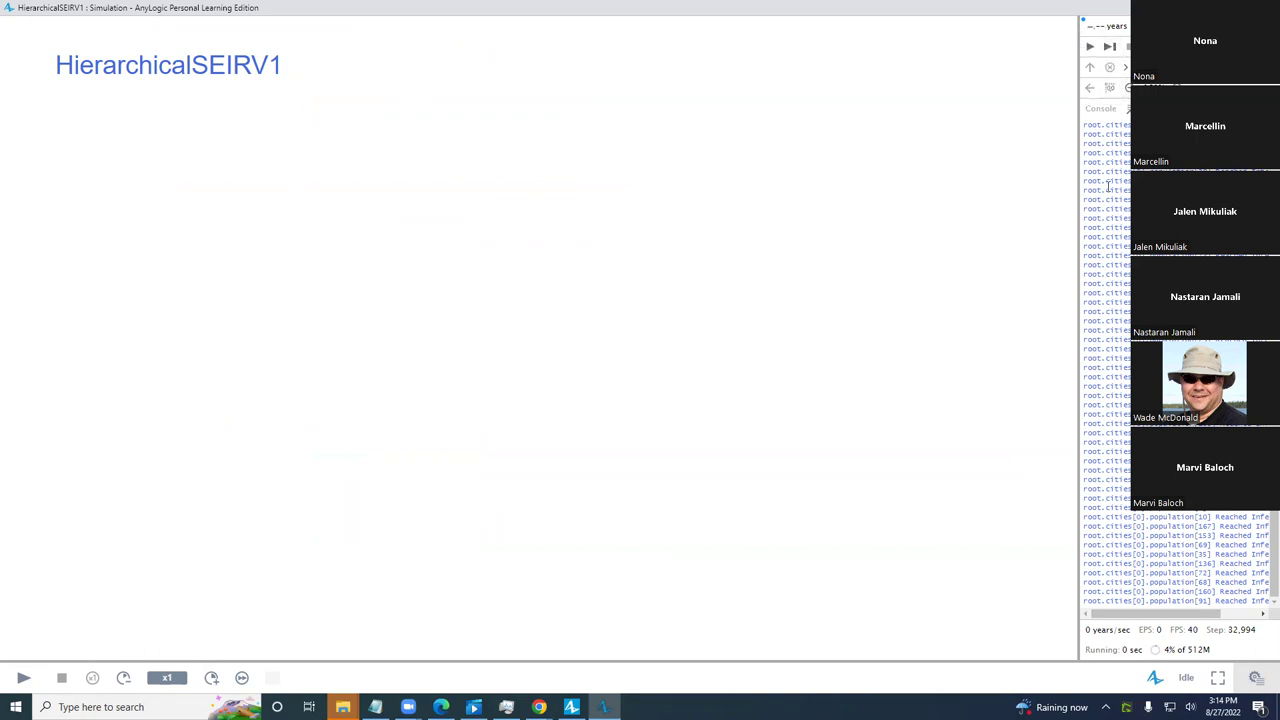
click(122, 678)
click(122, 678)
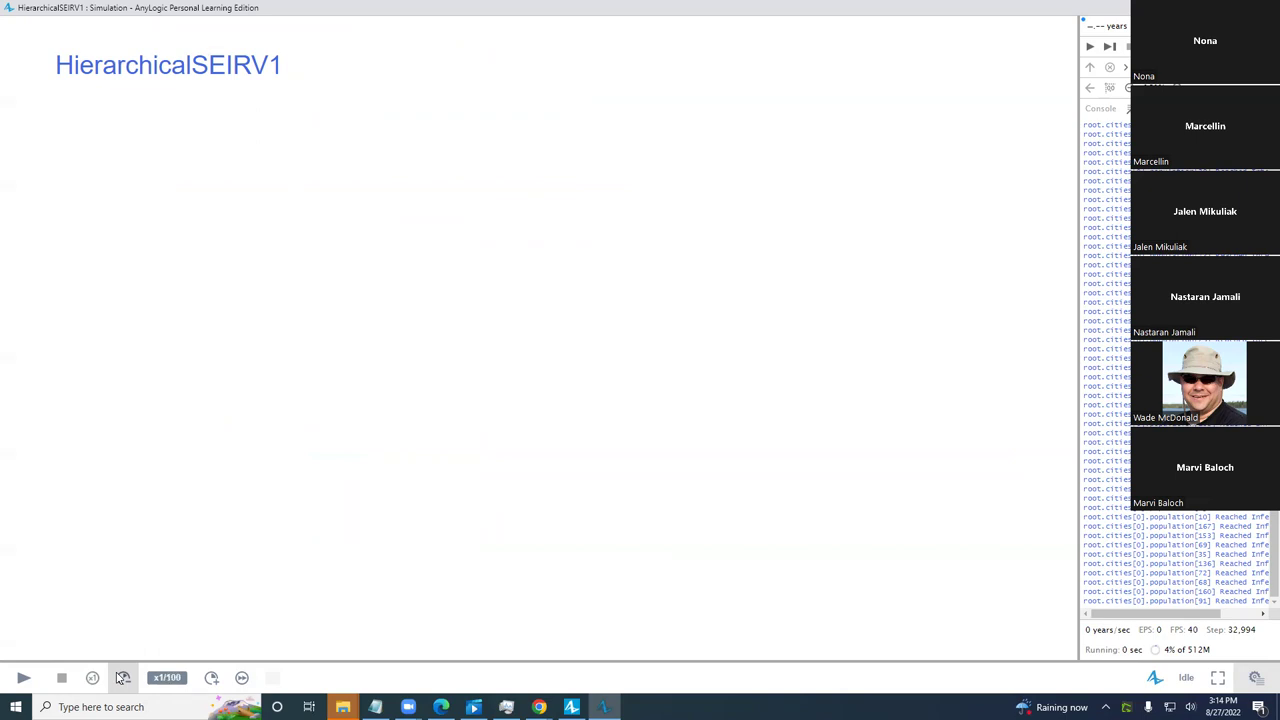
click(23, 678)
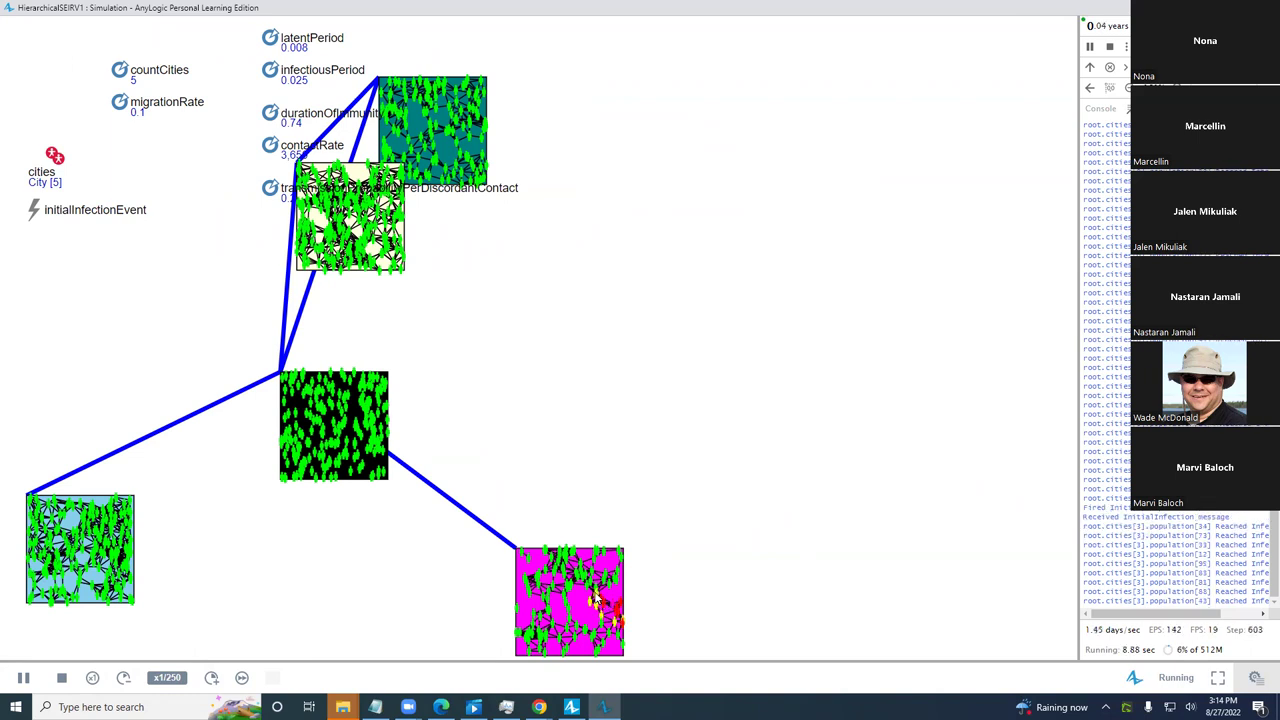
drag(671, 557, 675, 535)
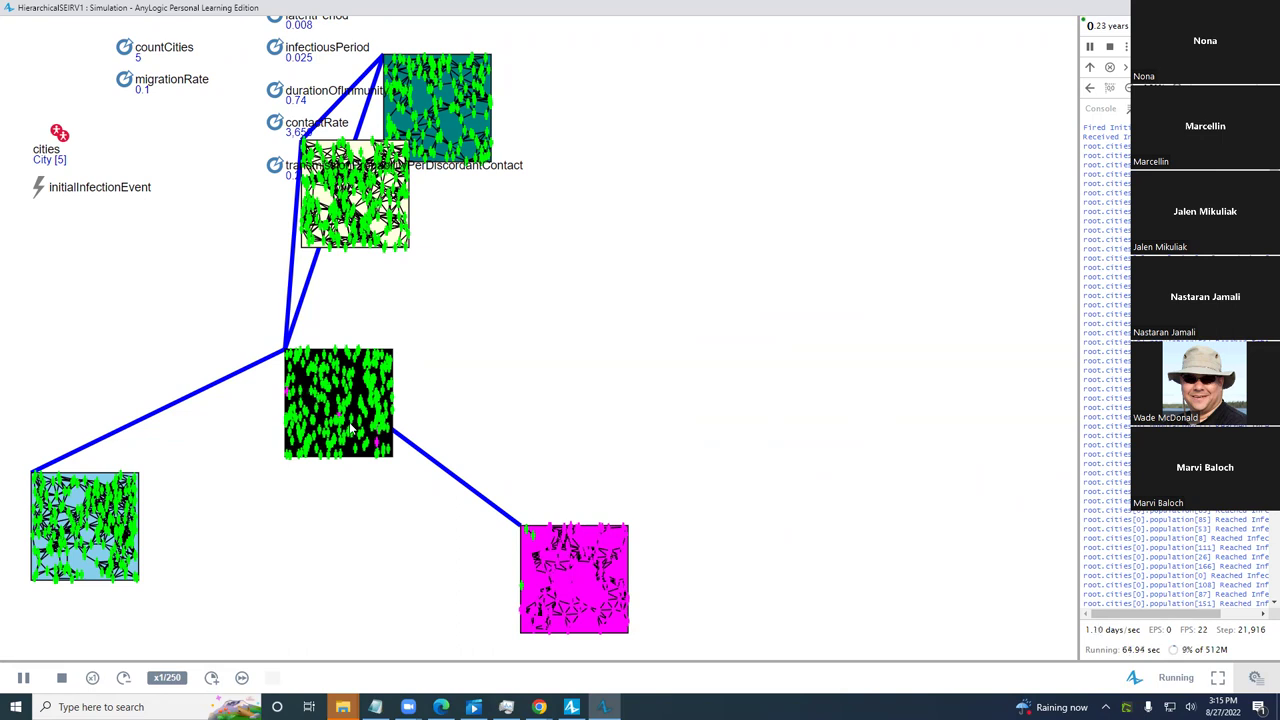
- Restart the simulation at x1/250, raise its speed gradually to x1 and watch the persons' colours across the cities
click(61, 678)
click(24, 680)
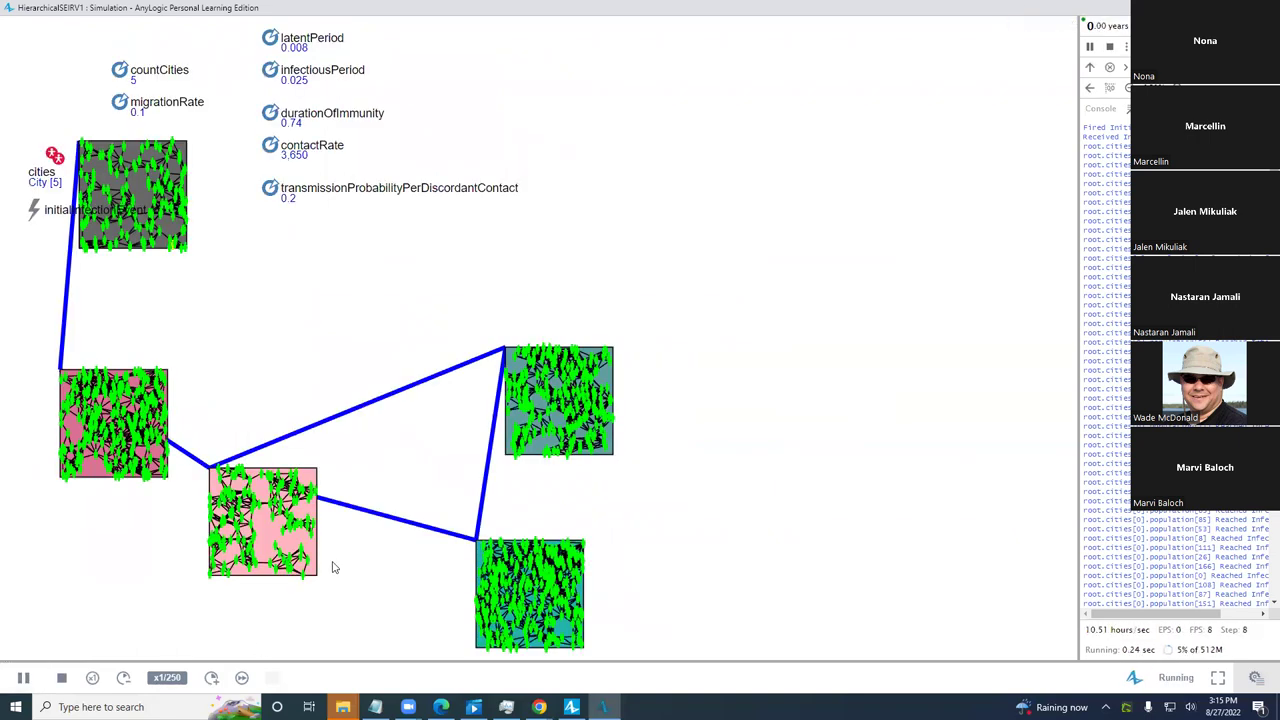
click(212, 678)
click(212, 678)
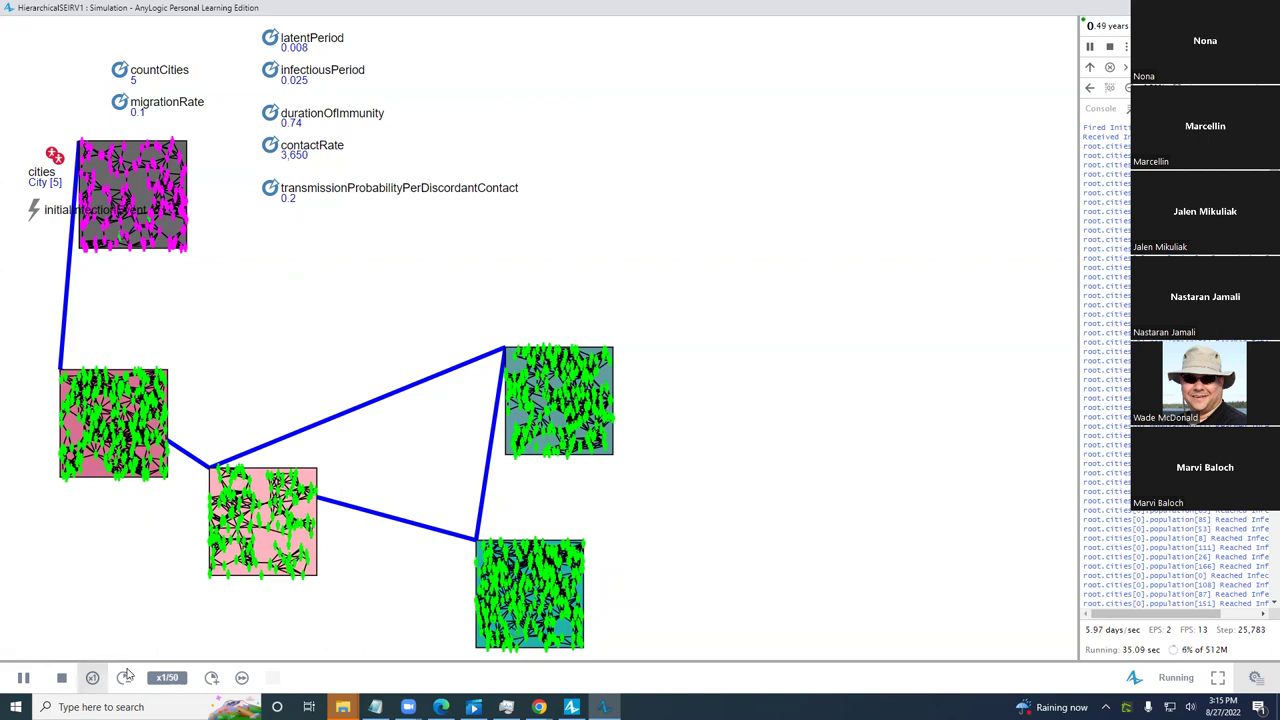
click(206, 680)
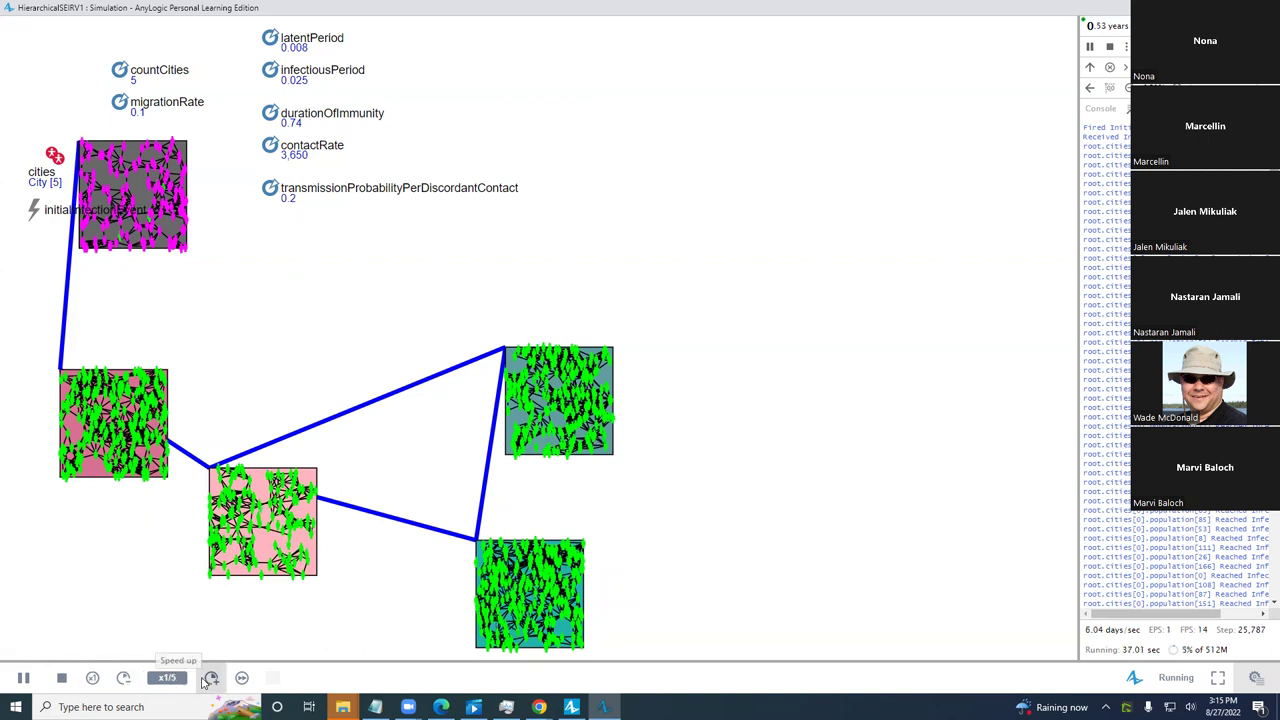
click(209, 679)
click(209, 679)
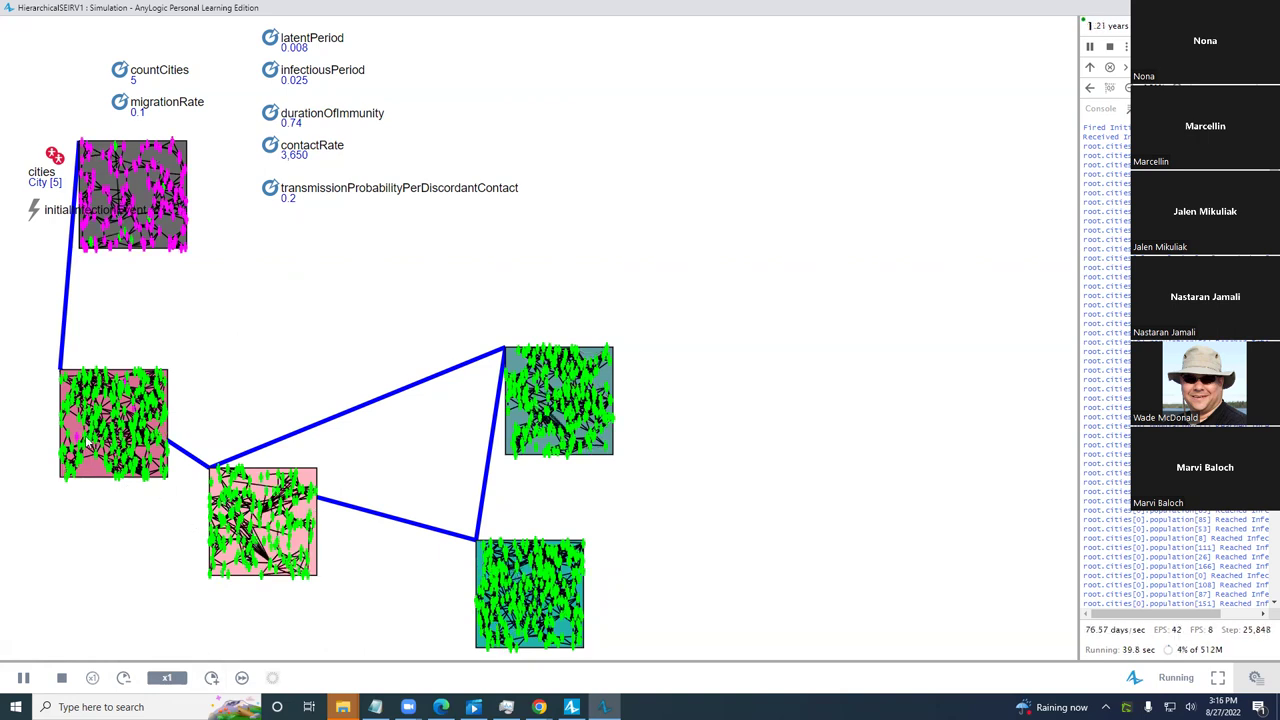
drag(80, 333, 69, 344)
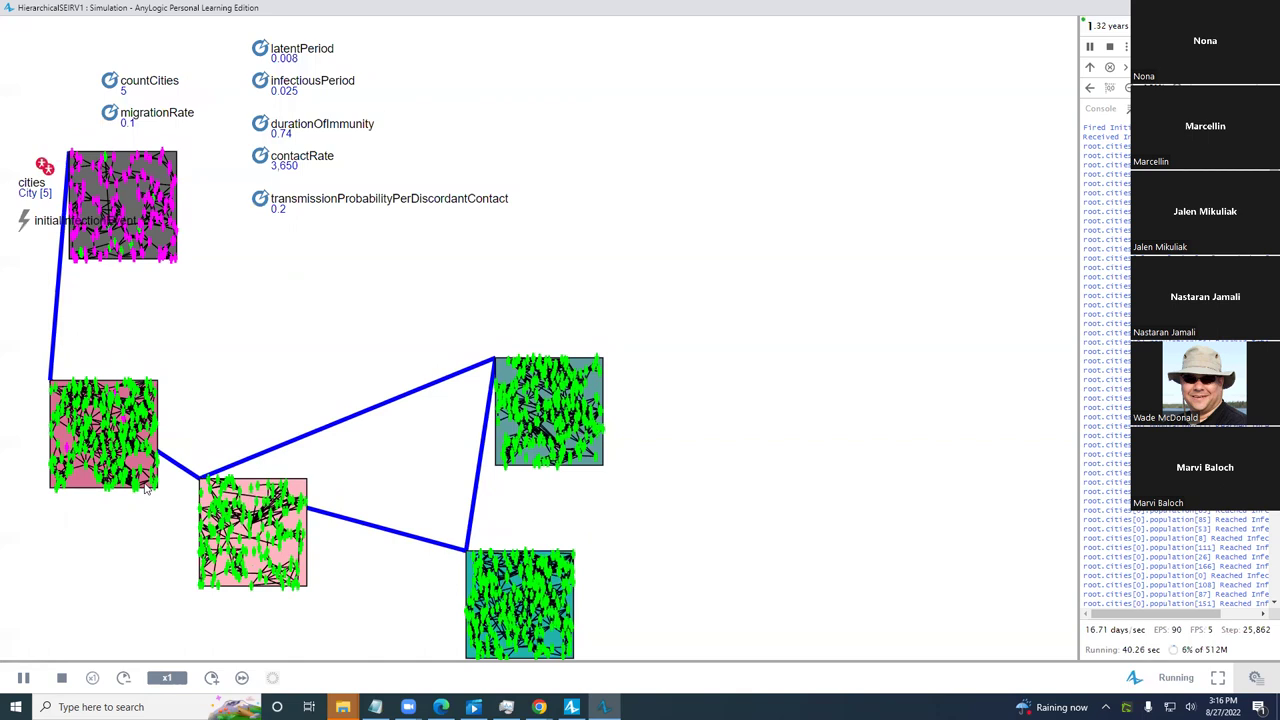
- Speed the simulation up to x50, watch the persons' colours, stop the run and close its window
click(209, 678)
click(209, 678)
click(209, 678)
click(209, 678)
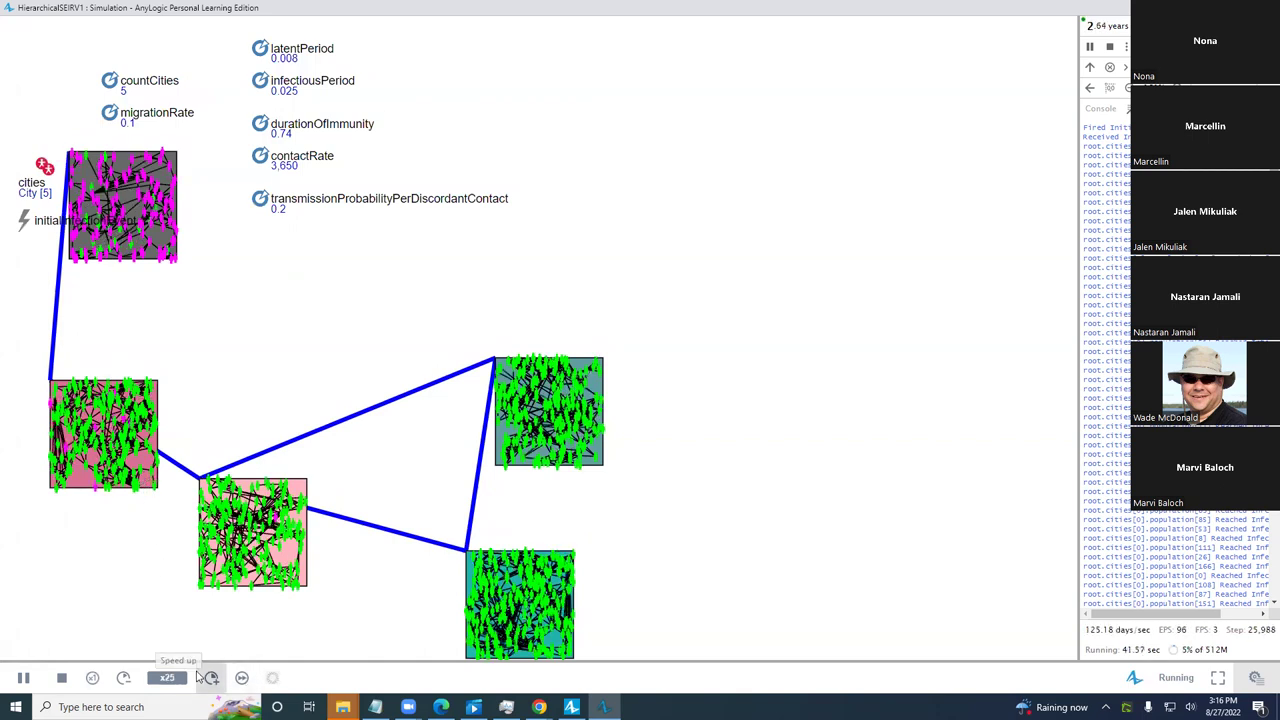
click(199, 676)
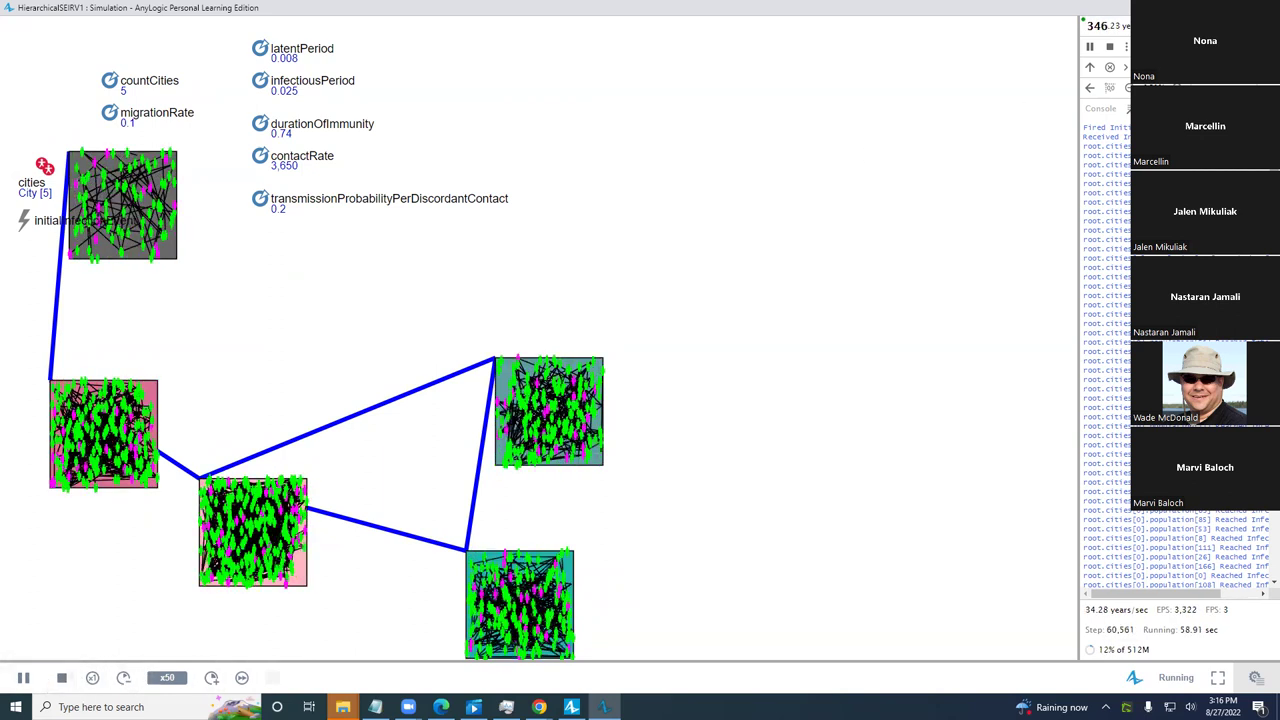
click(61, 680)
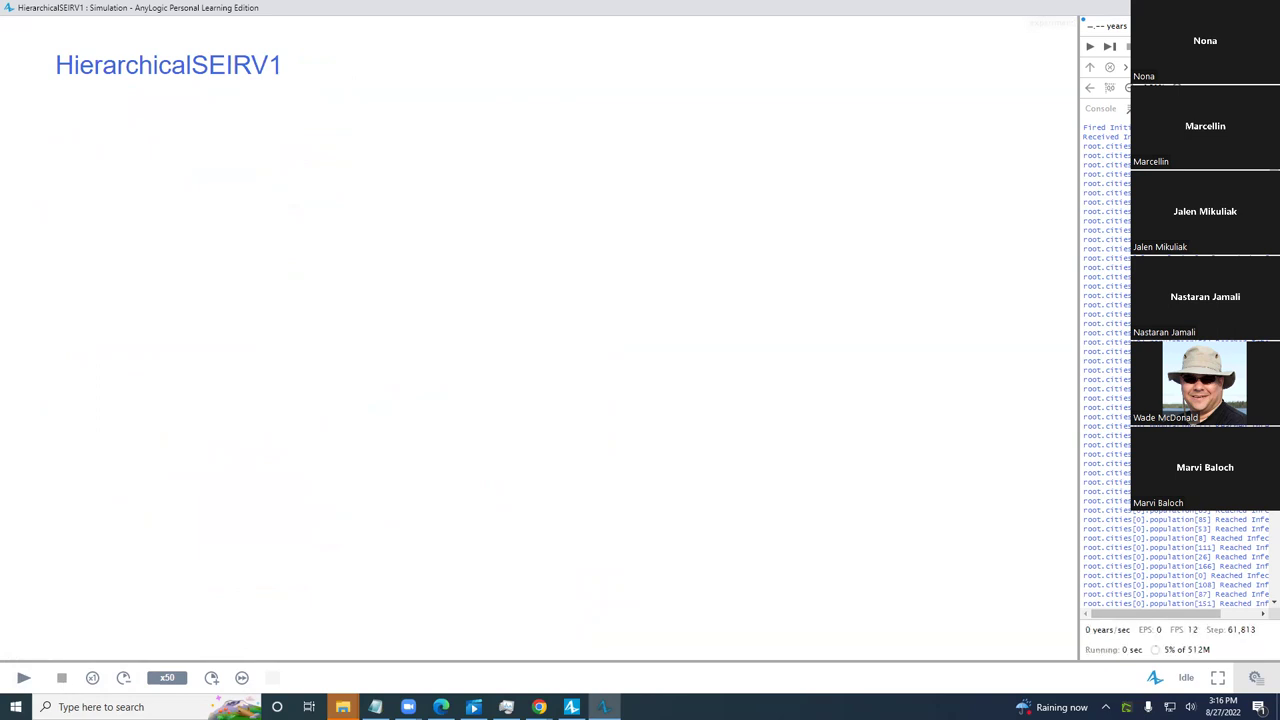
key(alt+F4)
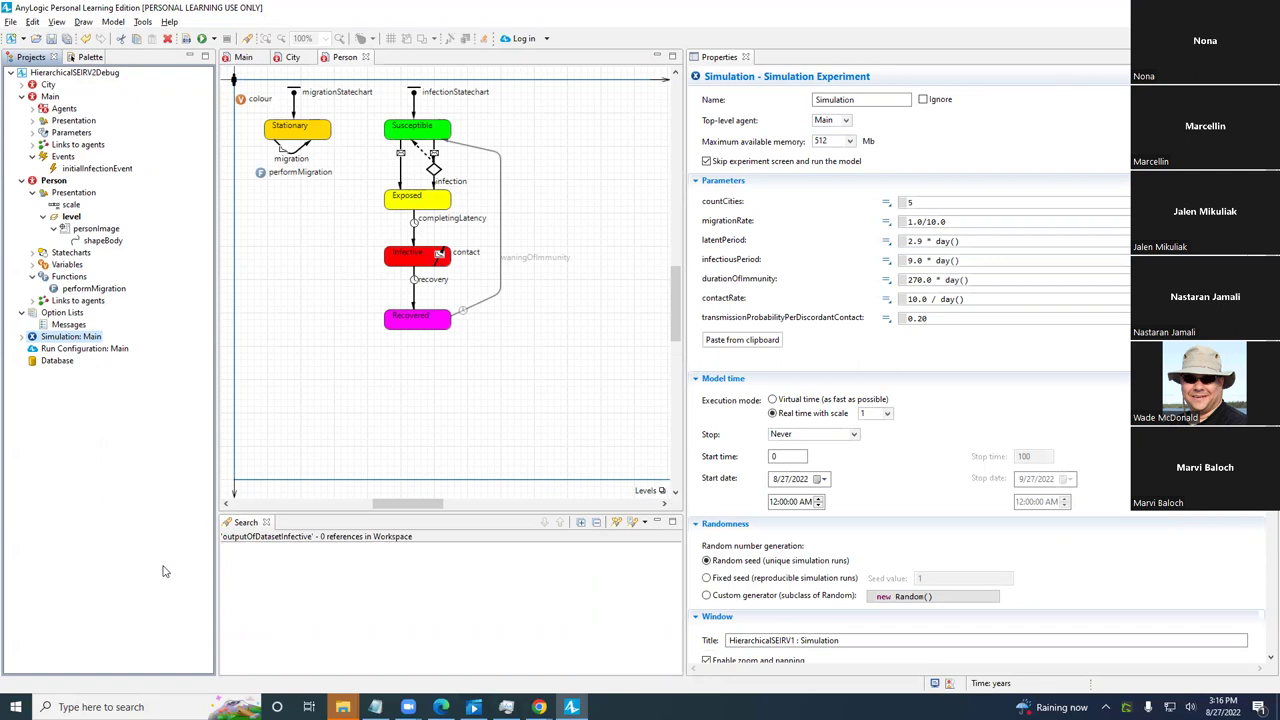
- Review the Simulation experiment's properties and the available real-time scales, keeping the scale at 1
scroll(780, 517, down, 3)
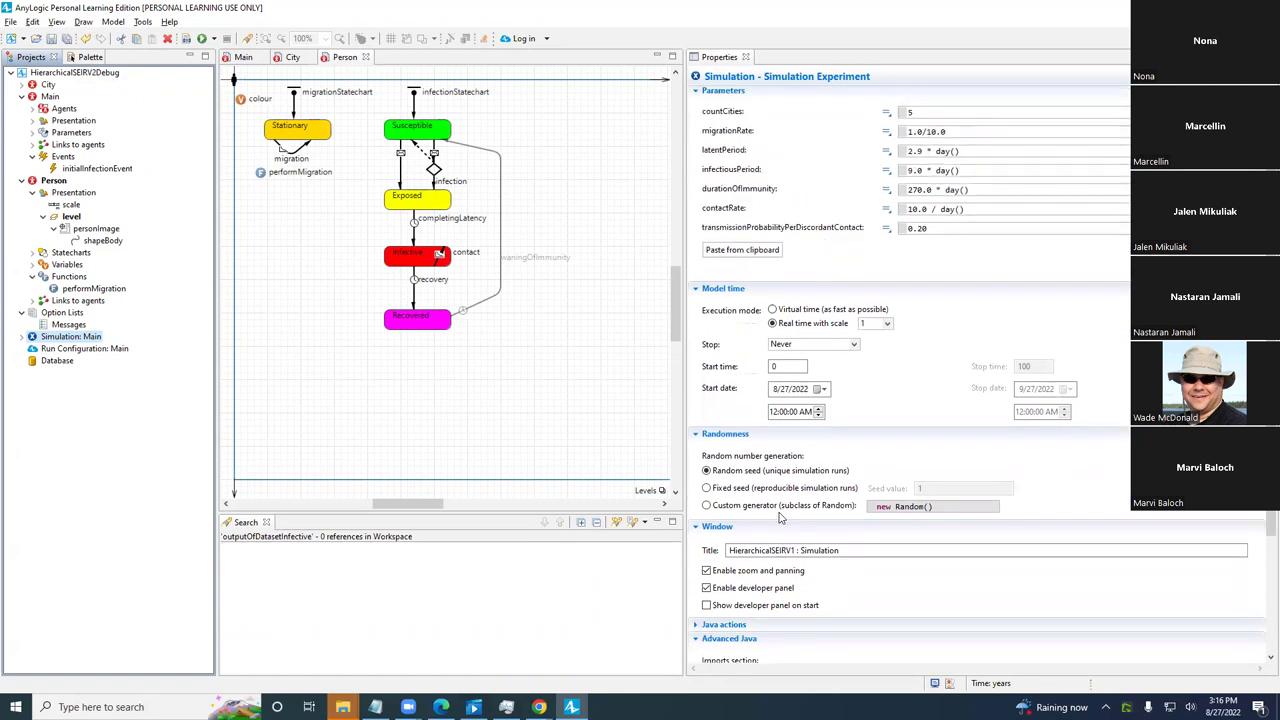
scroll(780, 517, down, 6)
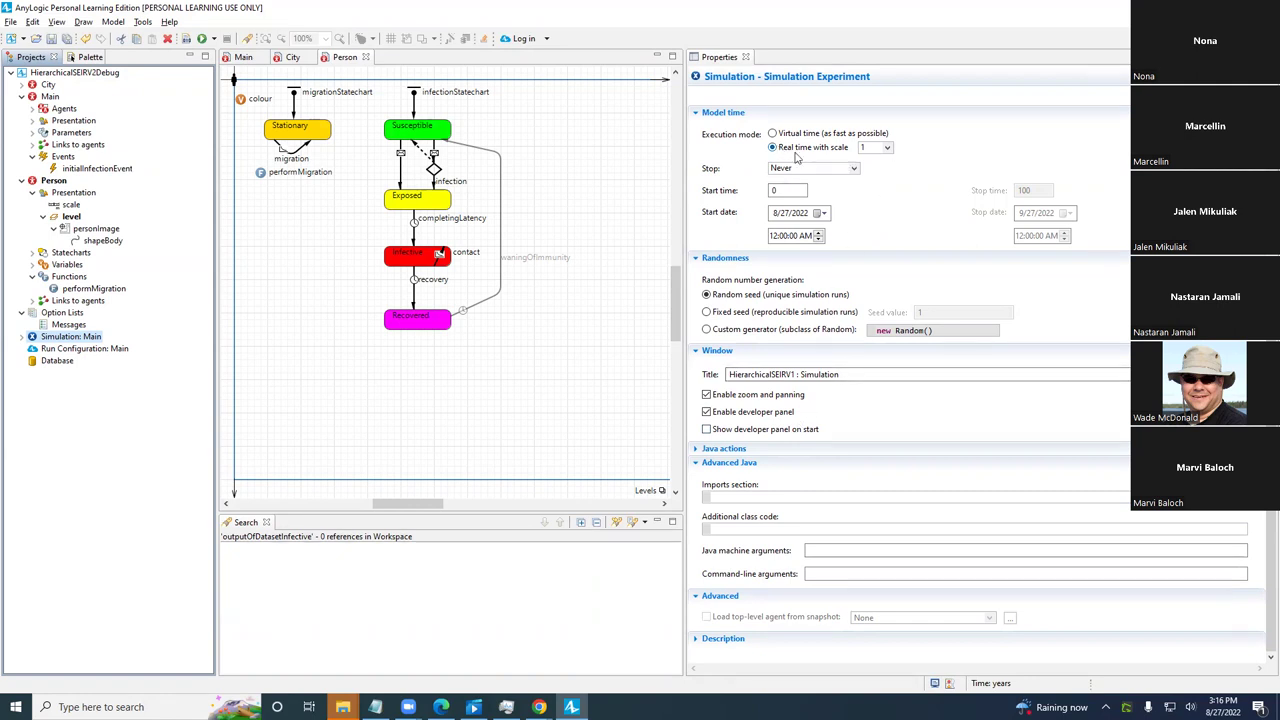
scroll(808, 150, up, 2)
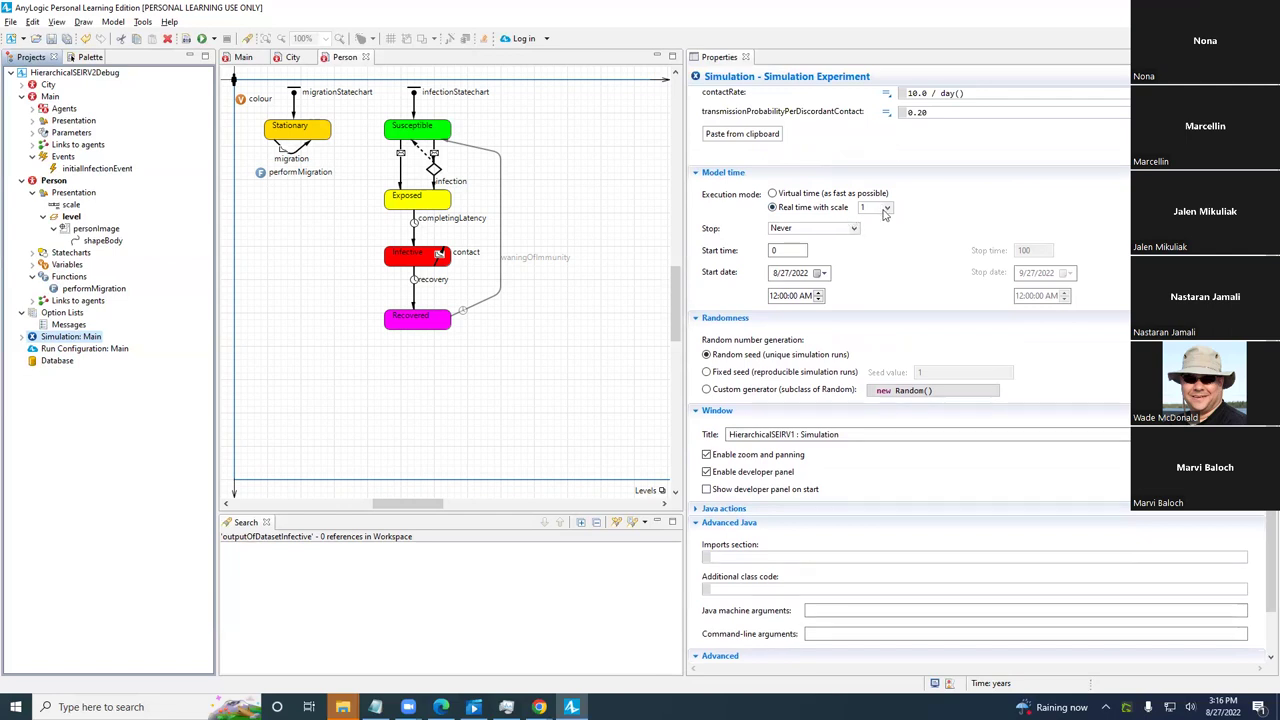
click(885, 208)
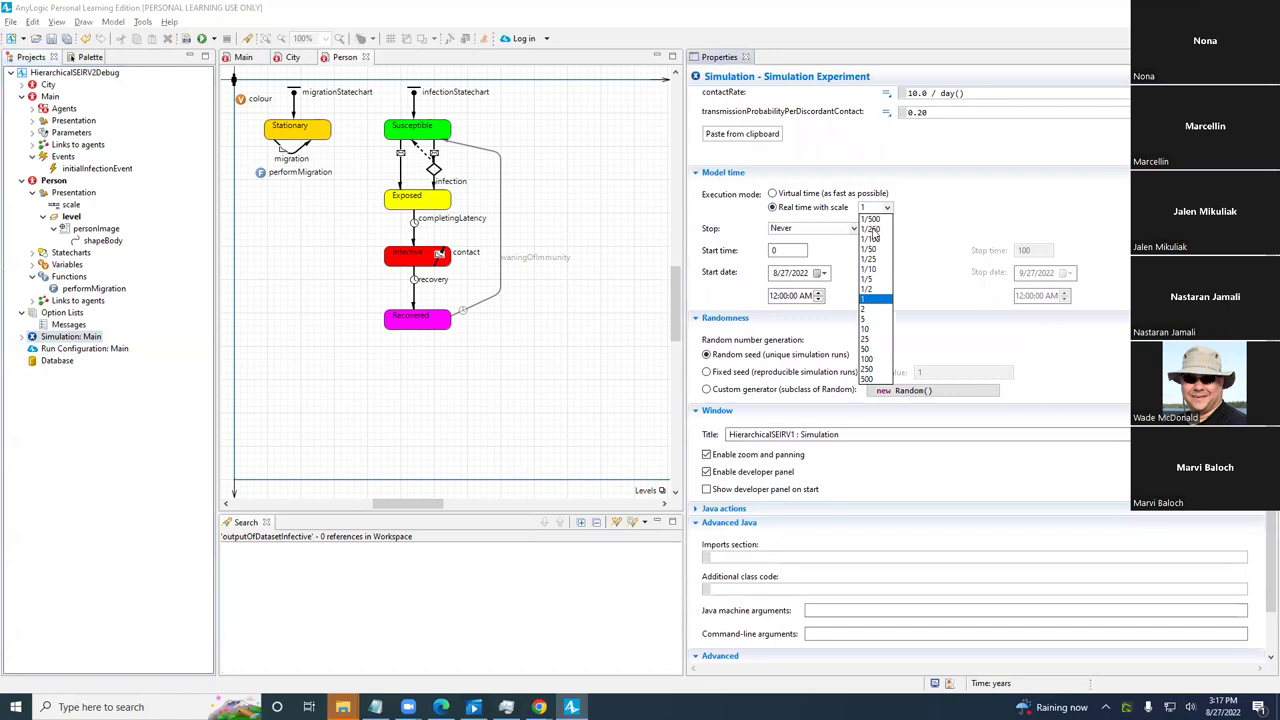
click(866, 299)
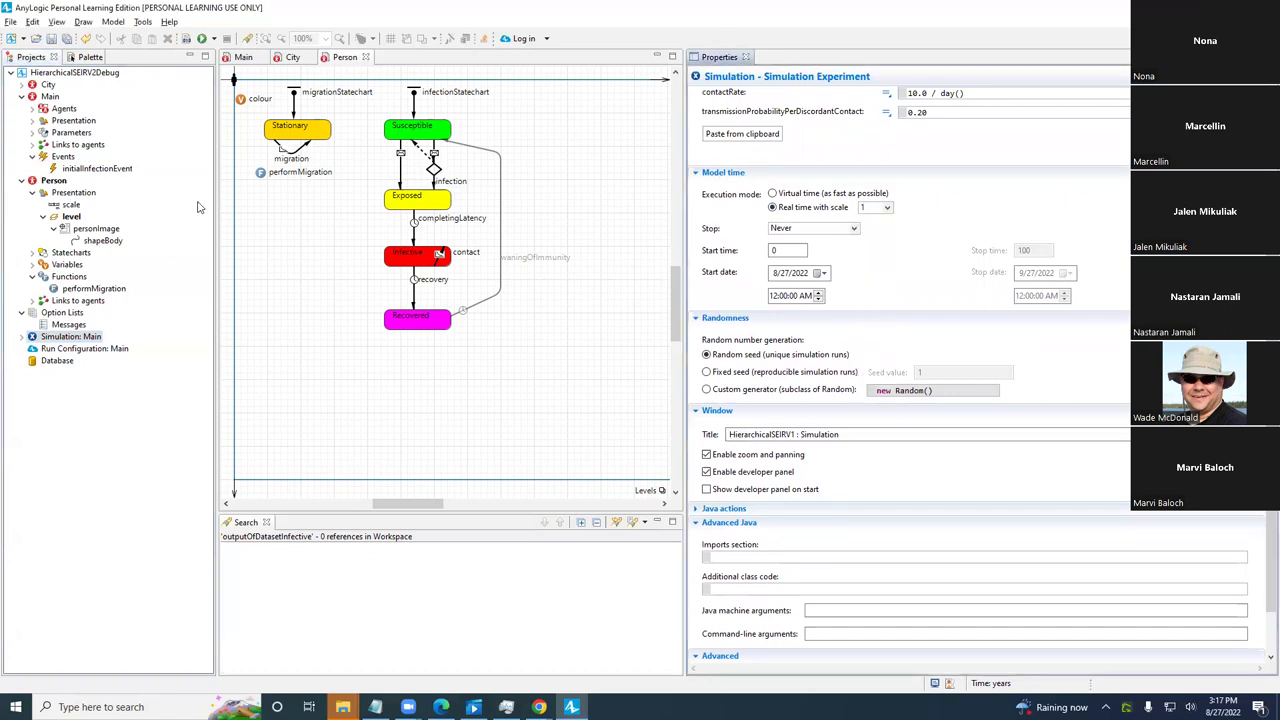
- Start opening another model, browse to the Models folder and sort its contents by date modified, newest first
click(228, 208)
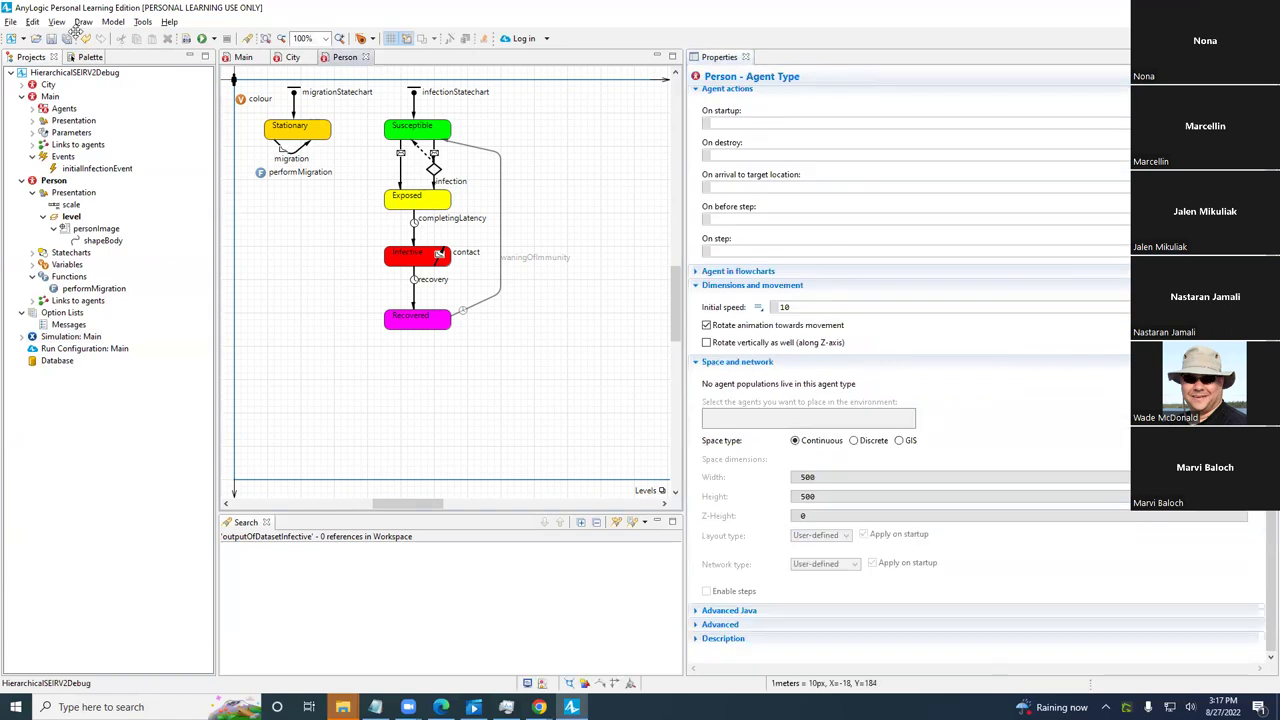
click(9, 21)
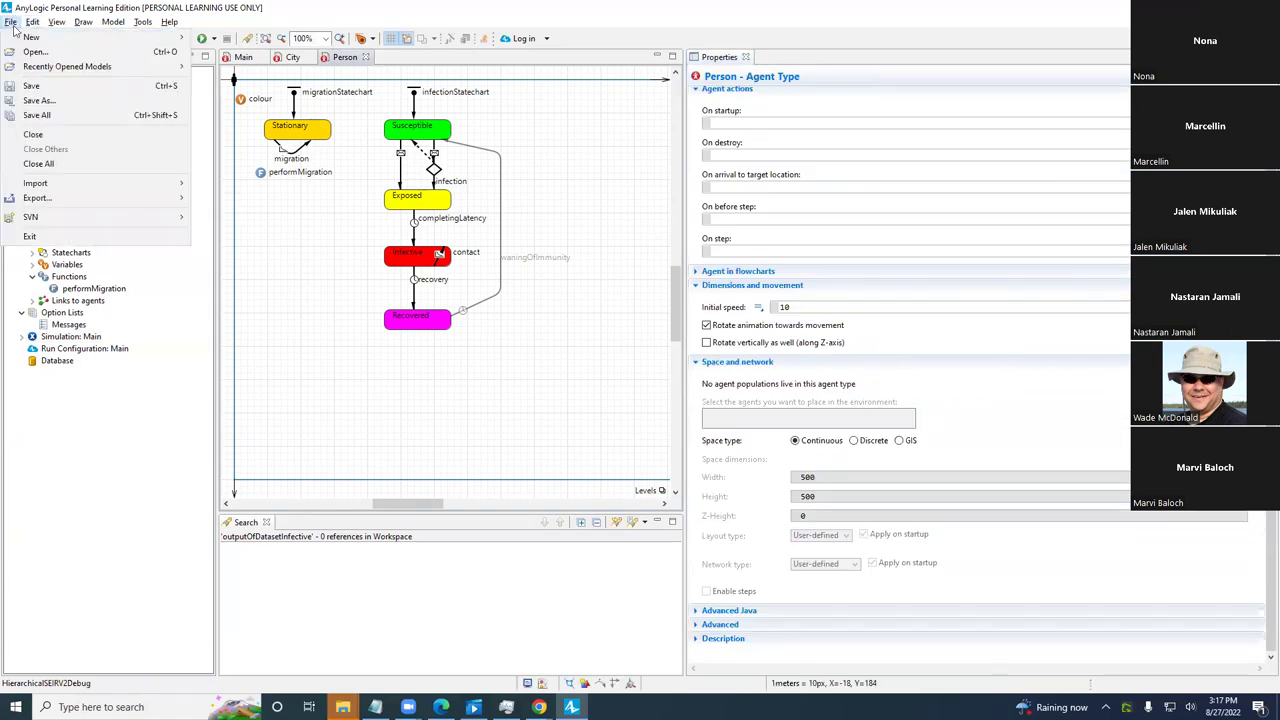
click(30, 53)
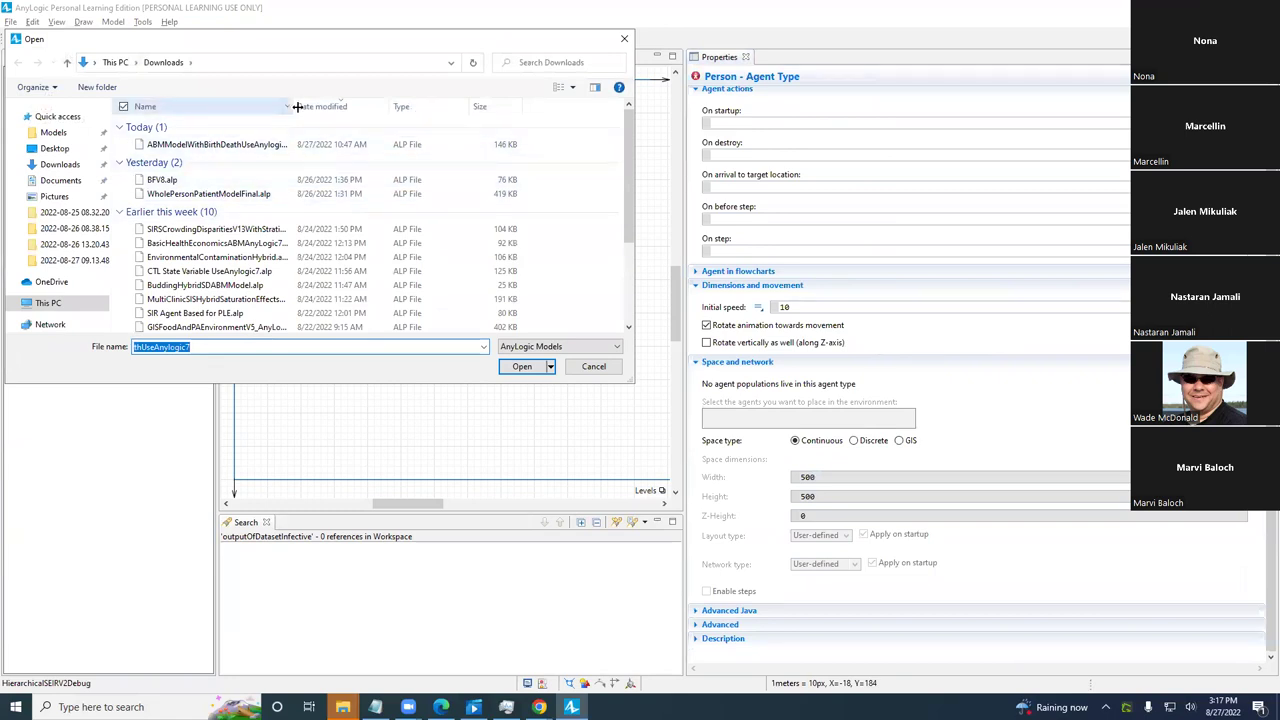
drag(291, 104, 371, 104)
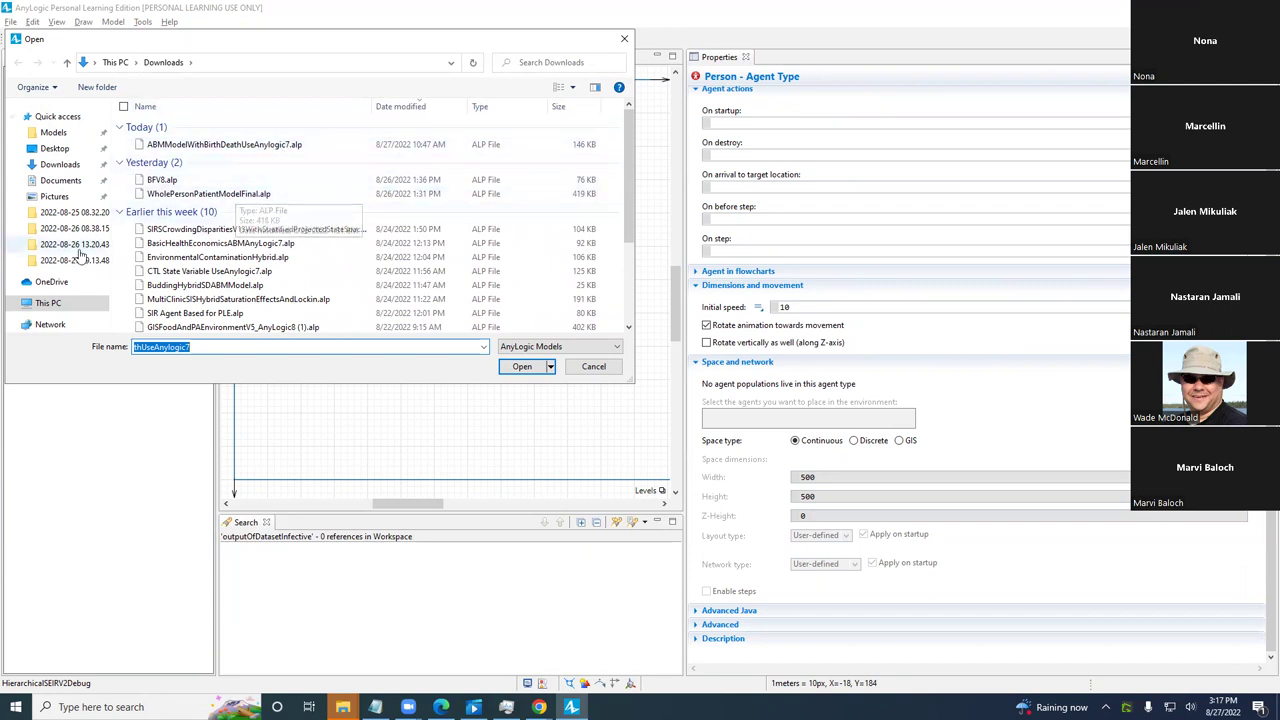
click(54, 132)
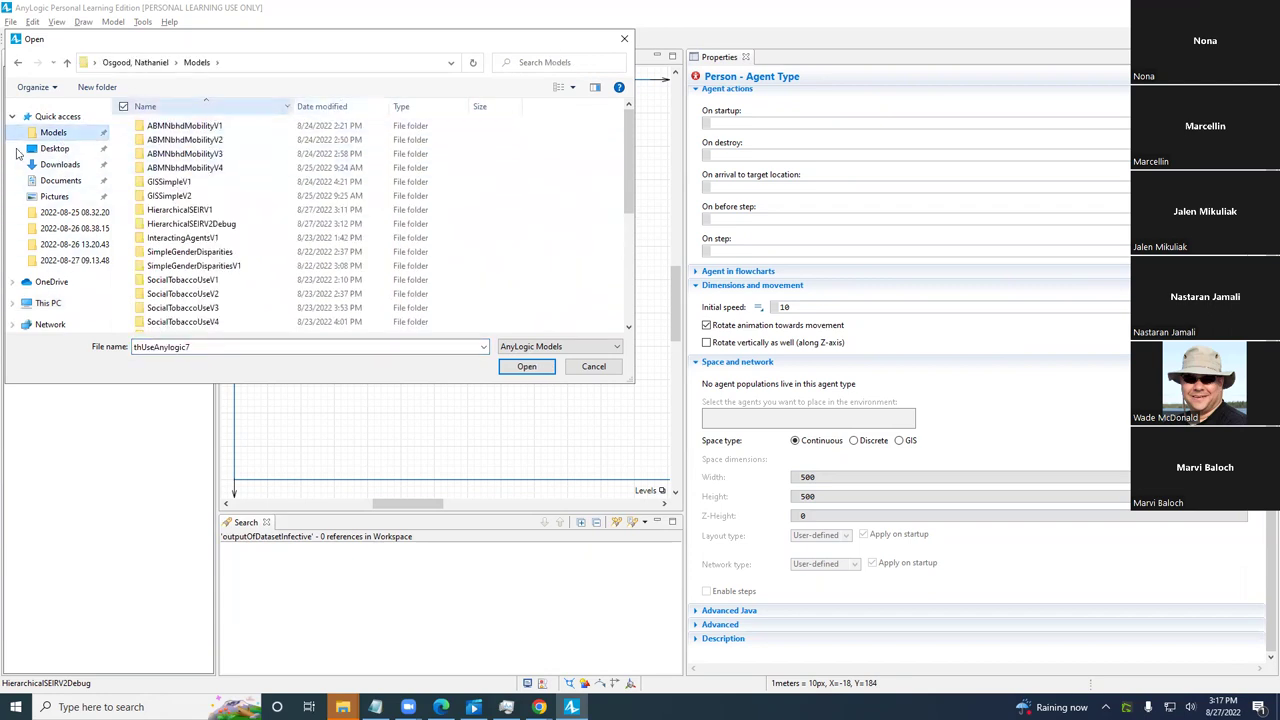
click(150, 106)
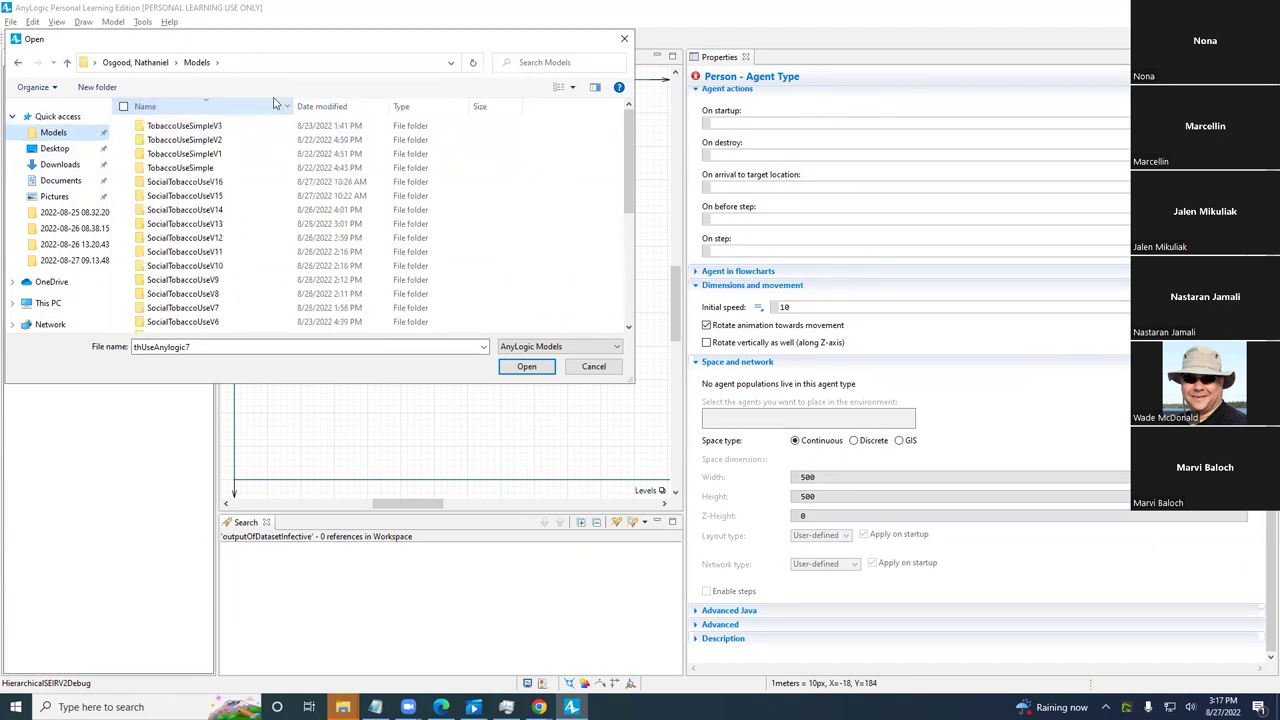
click(350, 106)
scroll(157, 210, down, 5)
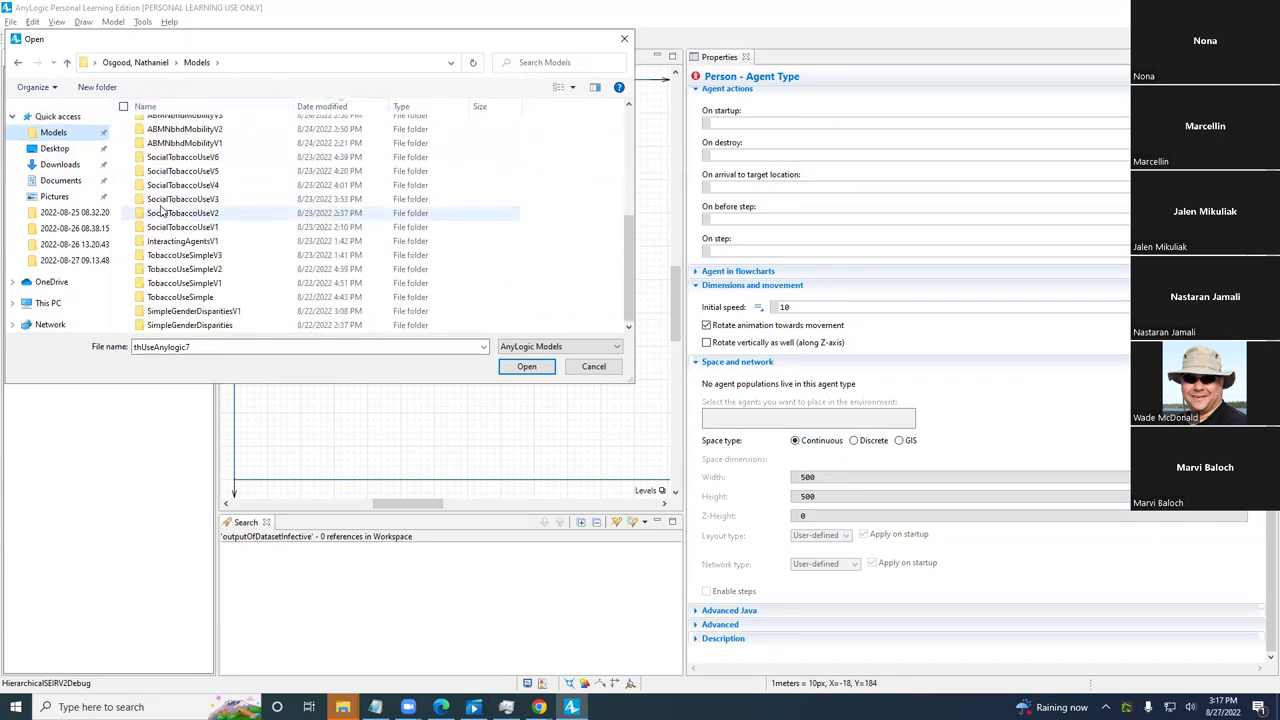
scroll(183, 283, up, 2)
scroll(183, 283, up, 3)
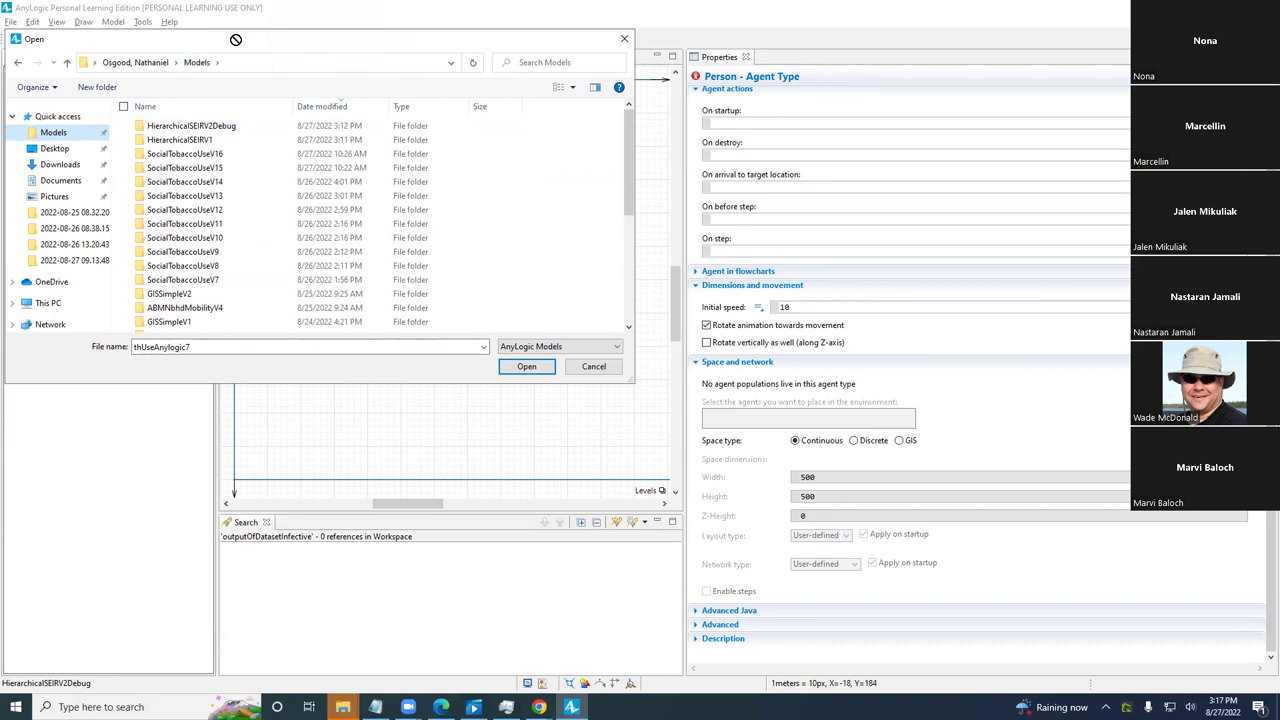
double_click(193, 128)
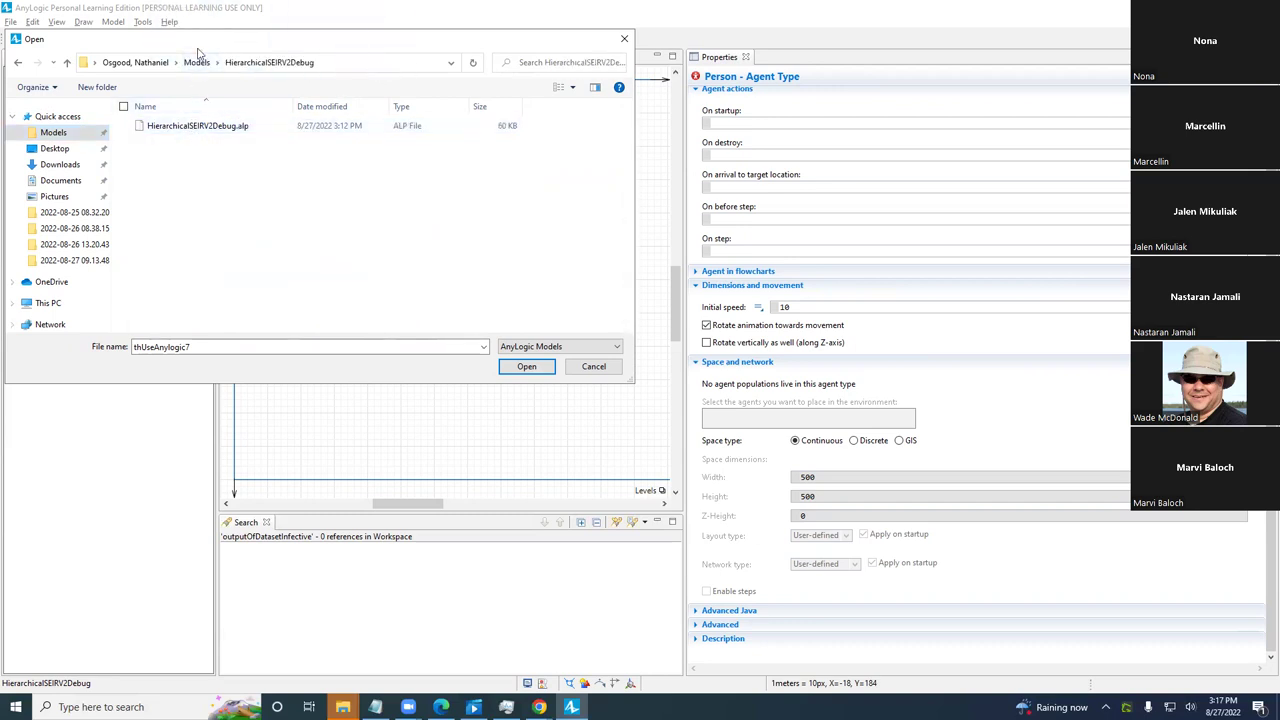
click(190, 125)
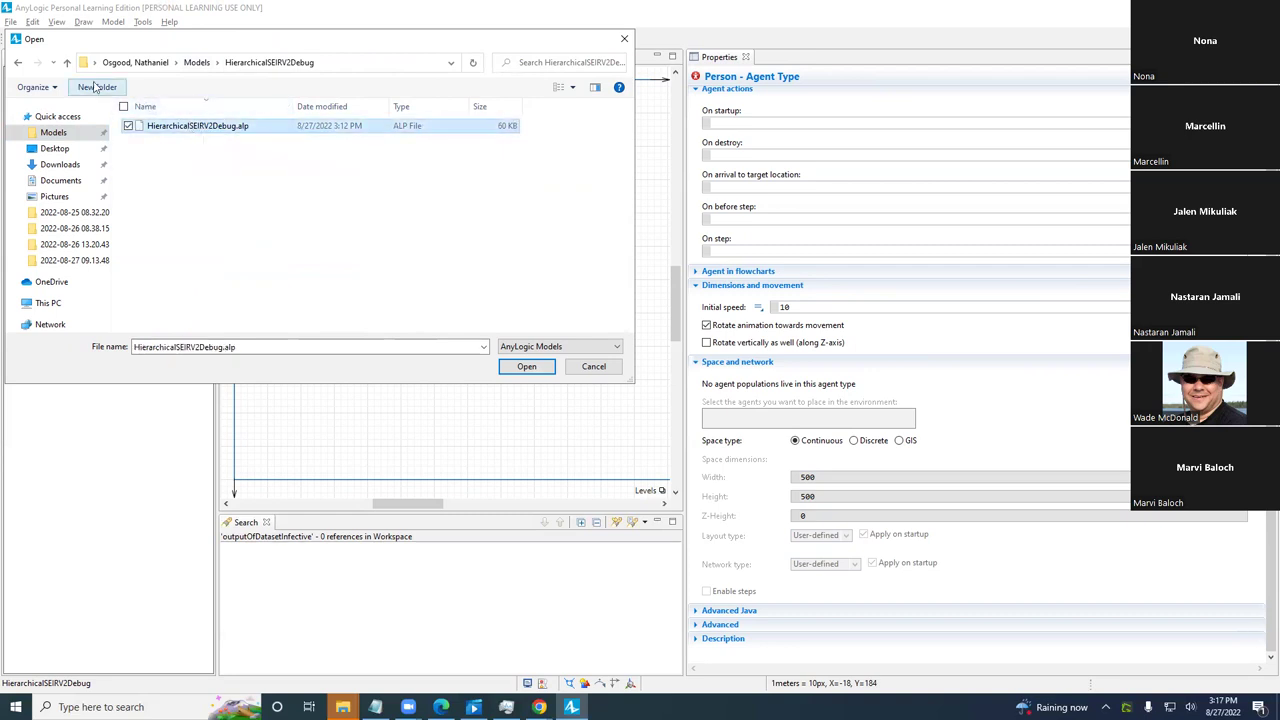
click(197, 62)
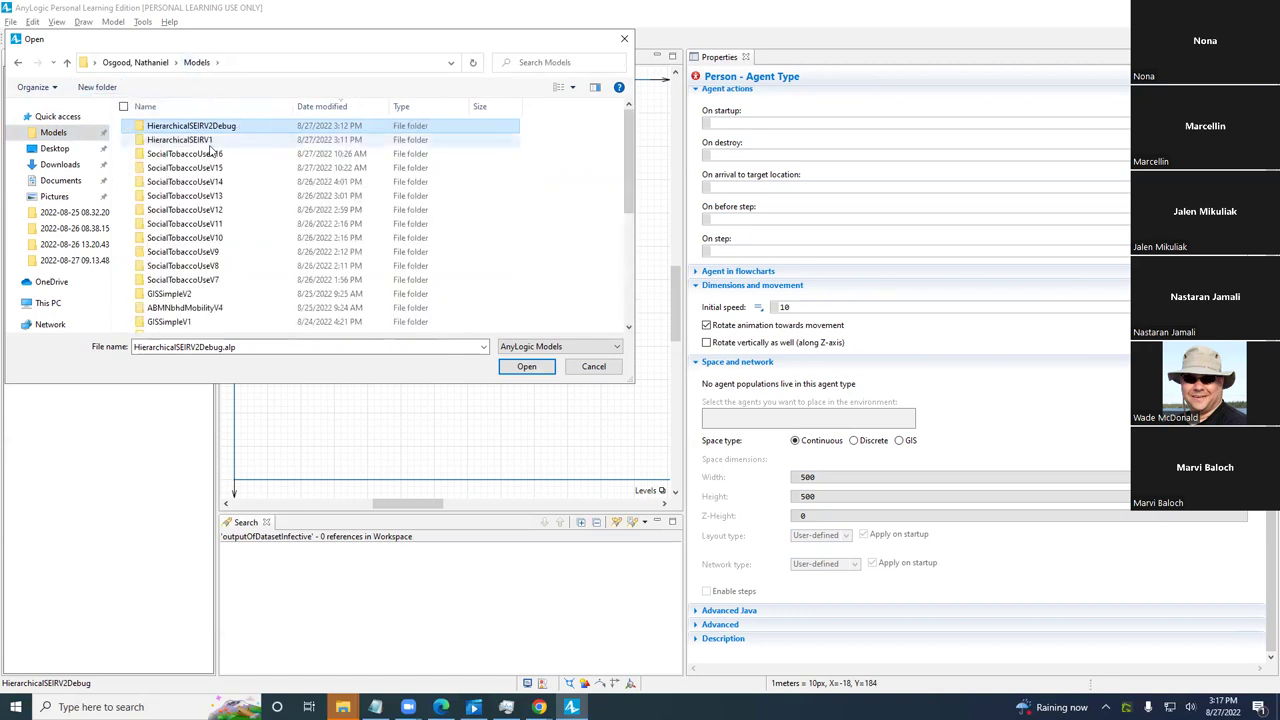
- Open the model from the HierarchicalSEIRV1 folder, saving and closing HierarchicalSEIRV2Debug in its place
double_click(195, 140)
click(190, 126)
double_click(190, 127)
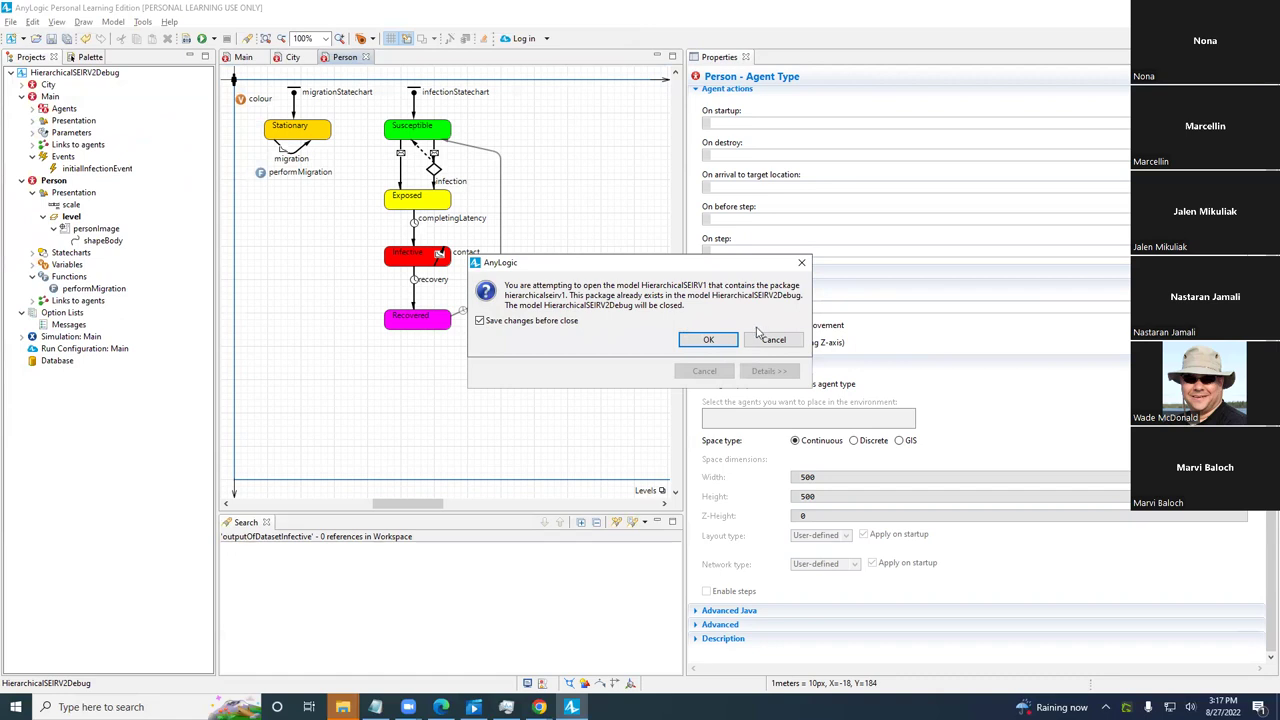
click(708, 339)
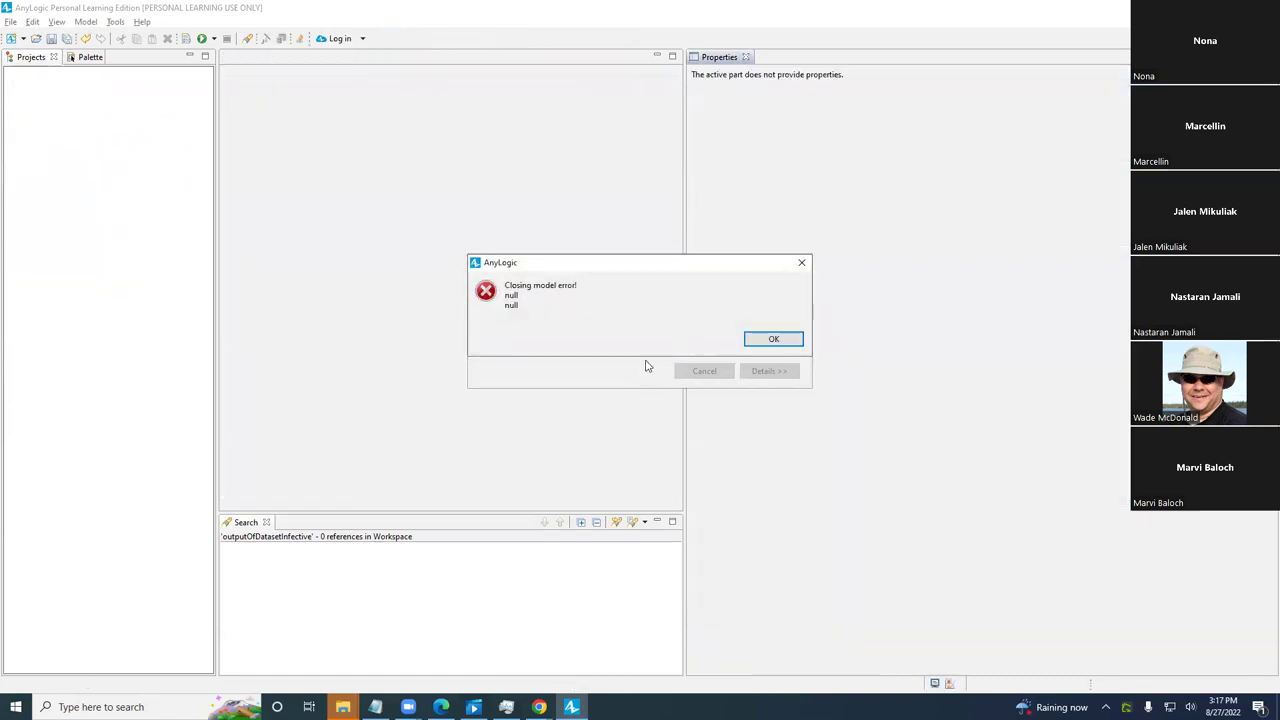
click(773, 339)
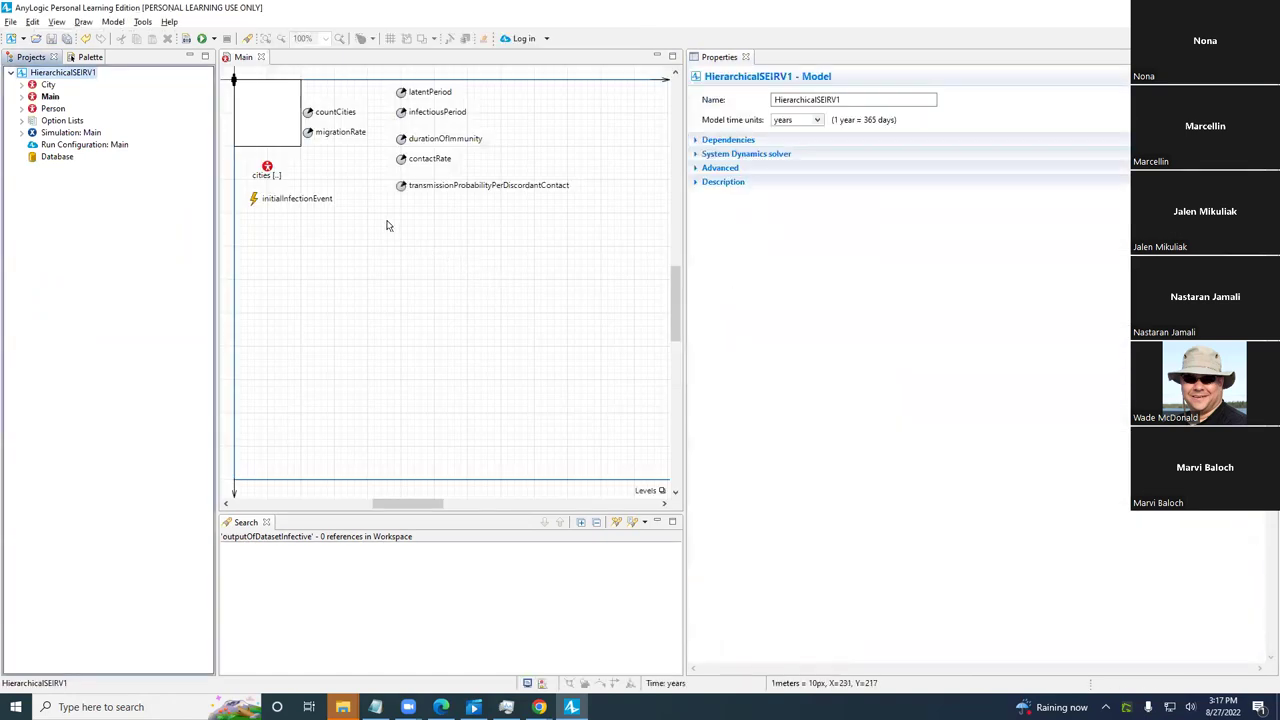
- Check the waningOfImmunity transition in Person, set the Simulation experiment's real-time scale to 1/250 and save the model
double_click(53, 108)
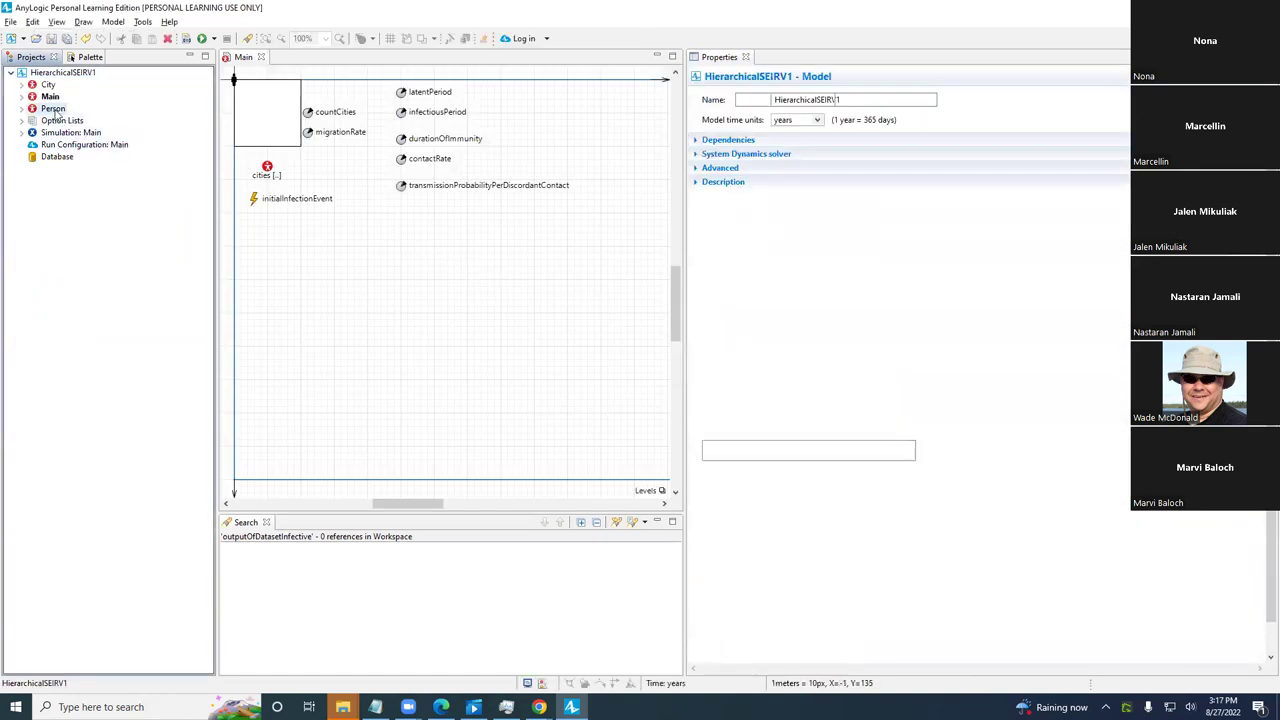
click(502, 234)
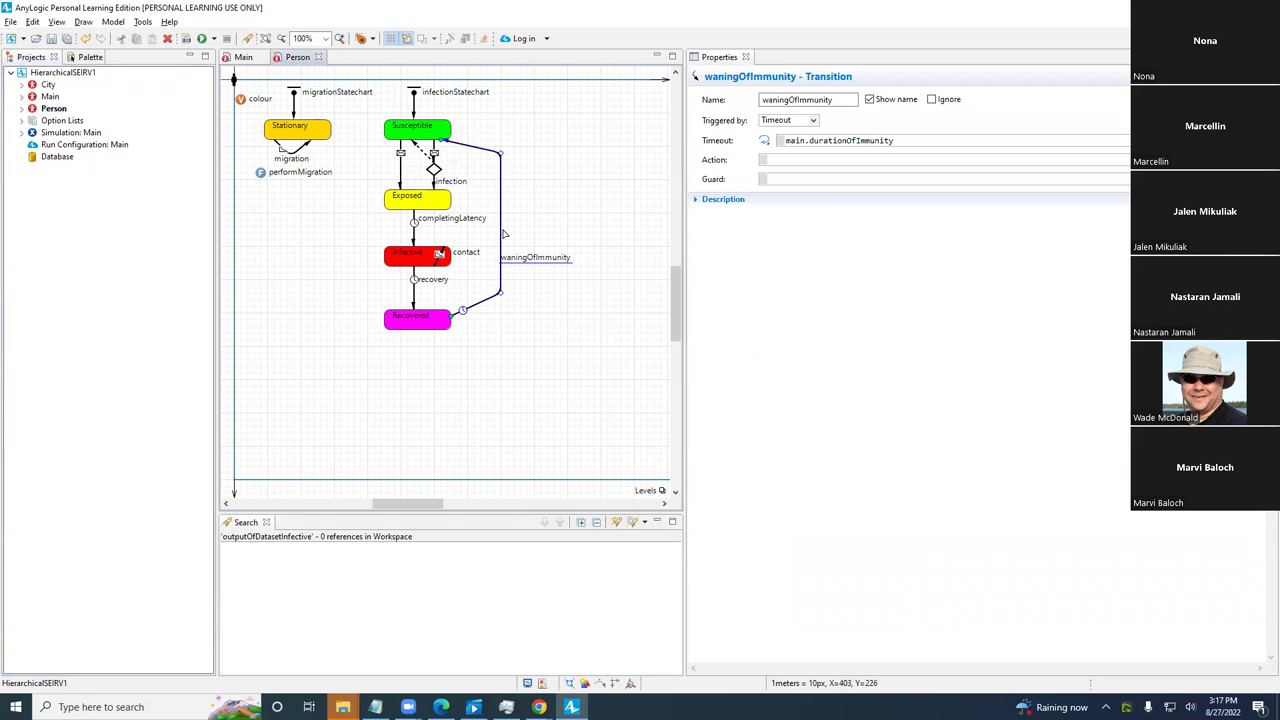
click(68, 137)
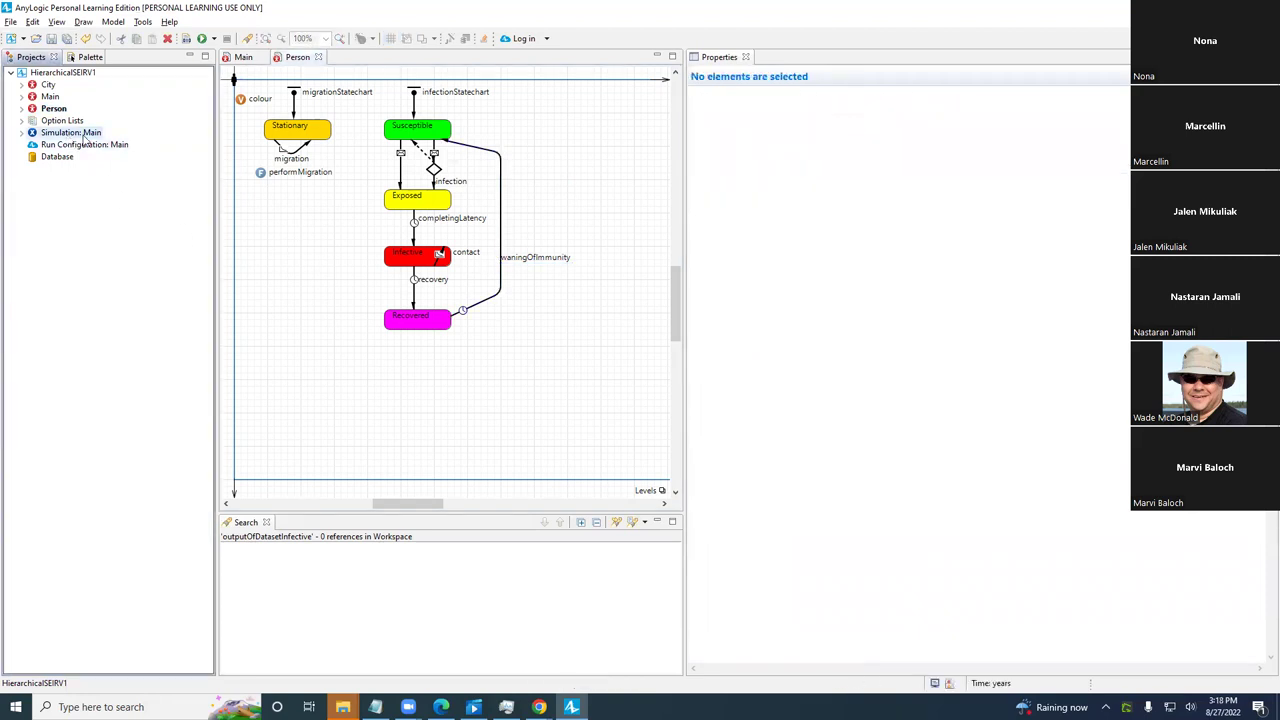
click(68, 137)
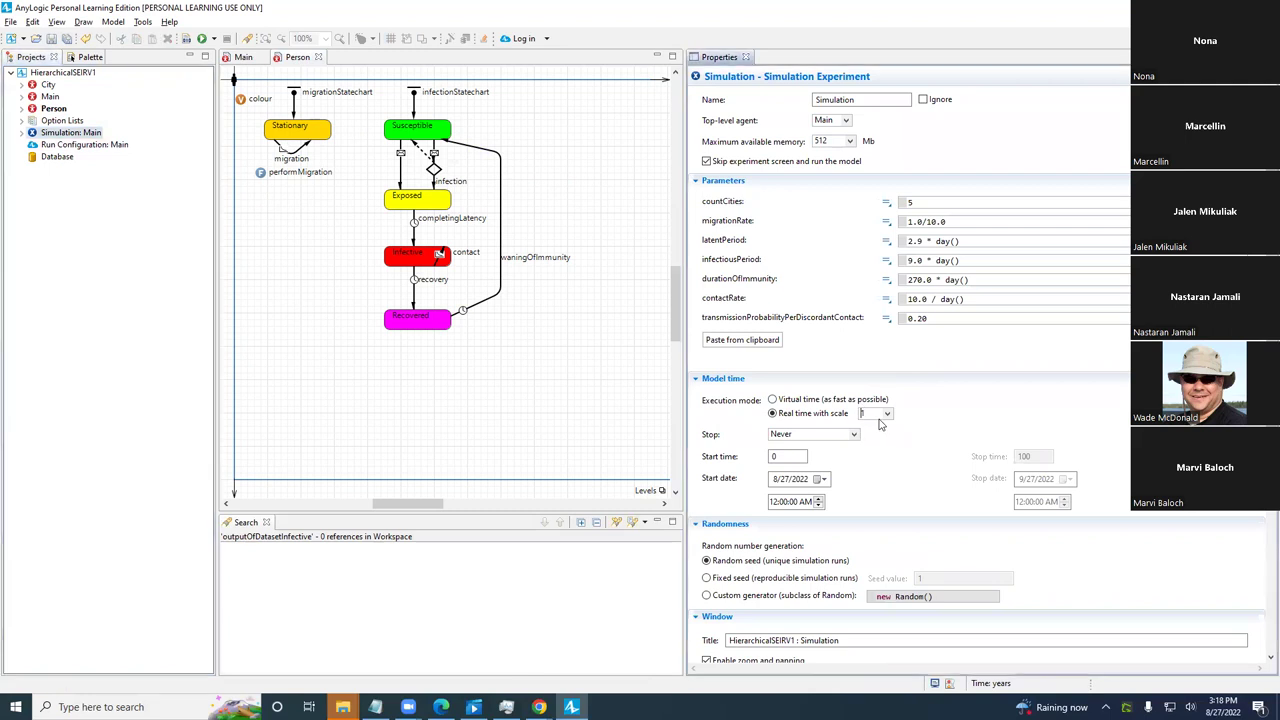
click(885, 413)
click(872, 435)
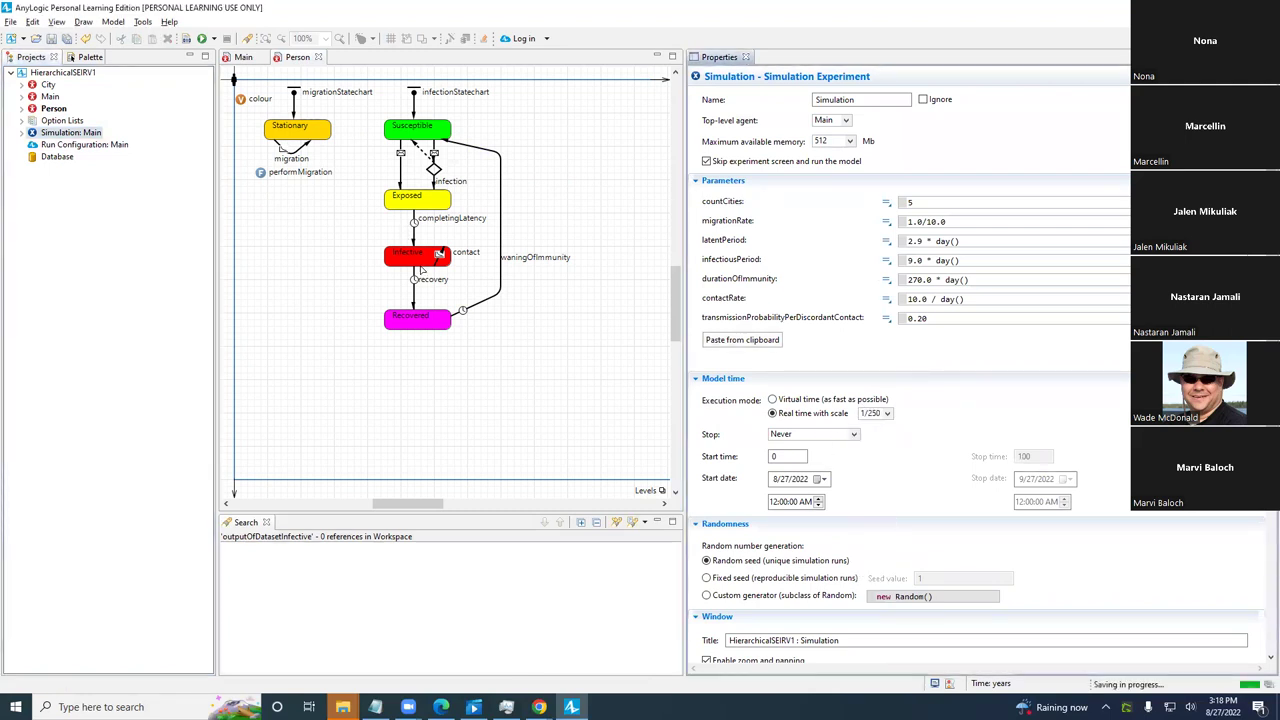
- Delete the line after the traceln statement in the Infective state's entry action and save the model
click(419, 254)
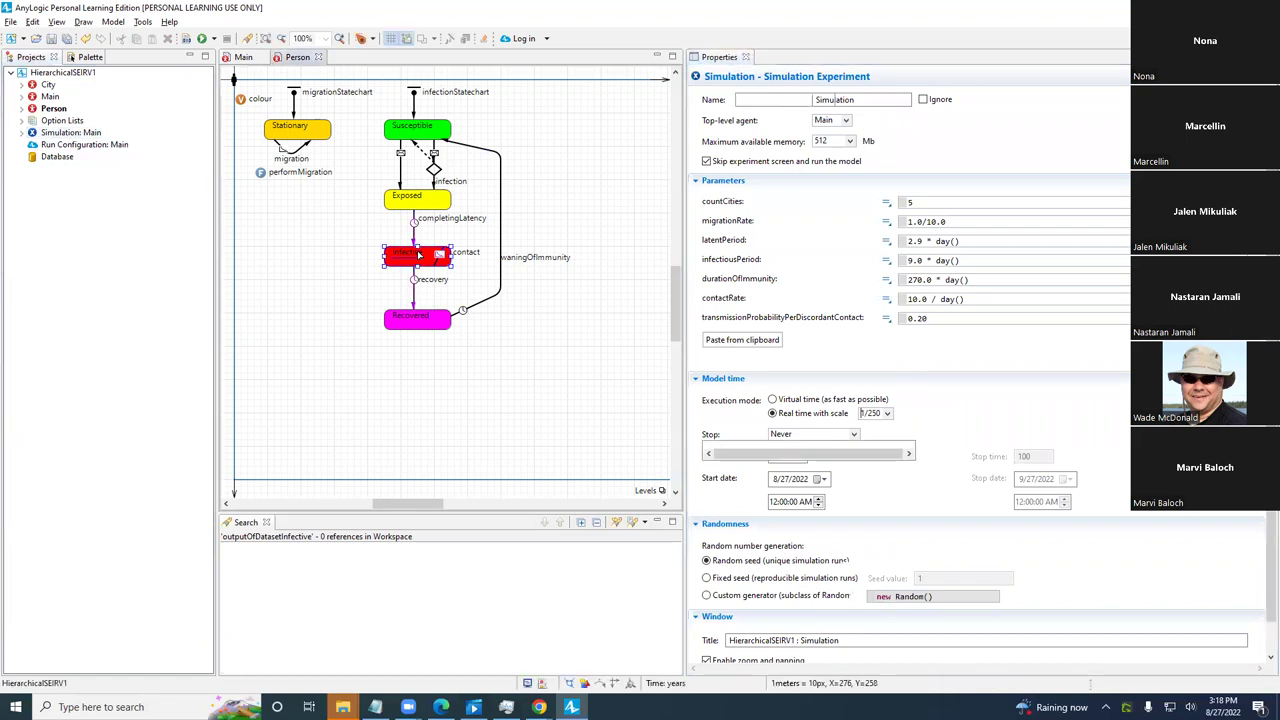
drag(917, 163, 725, 160)
key(BackSpace)
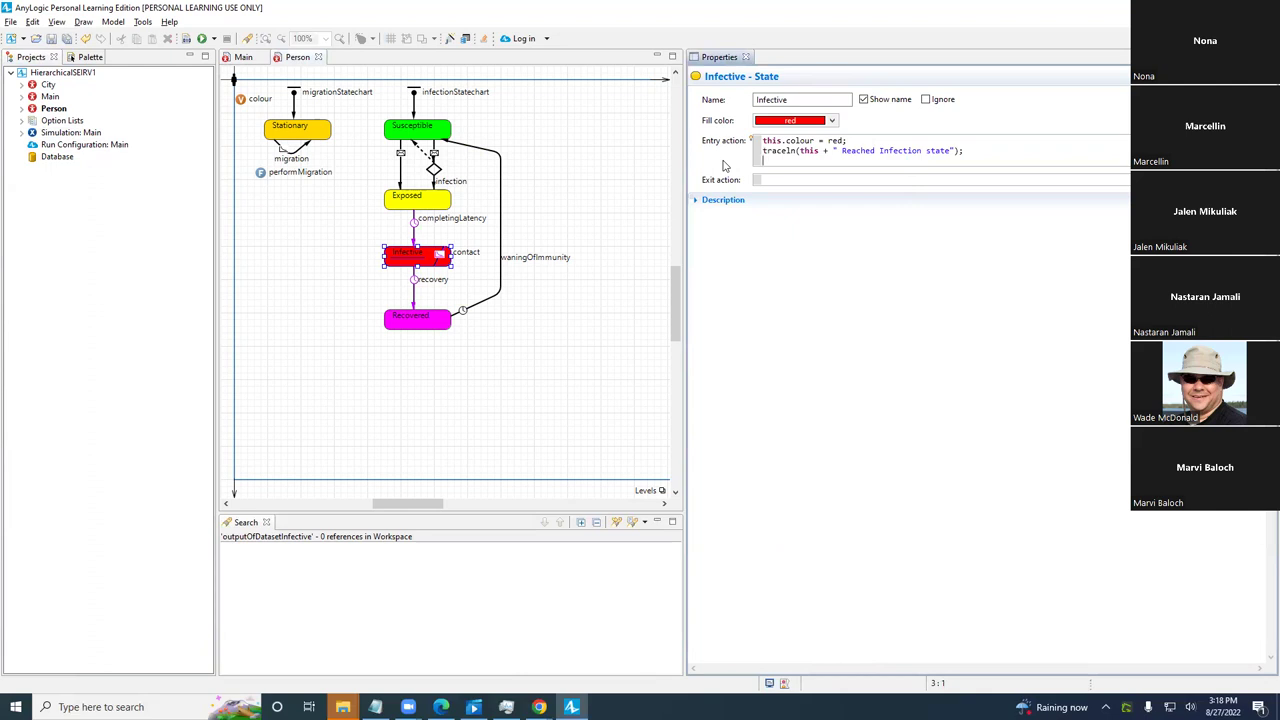
key(BackSpace)
key(ctrl+s)
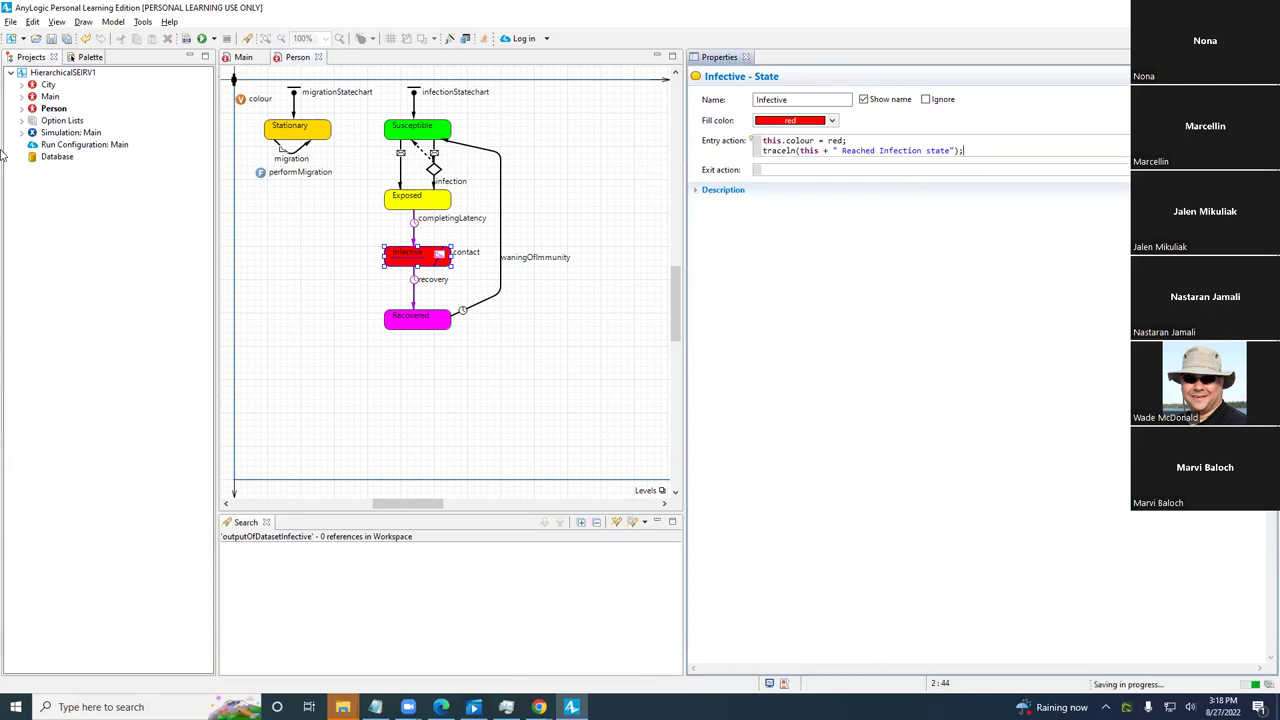
- Run the Simulation experiment of HierarchicalSEIRV1 at the x1/250 time scale
click(60, 132)
right_click(62, 161)
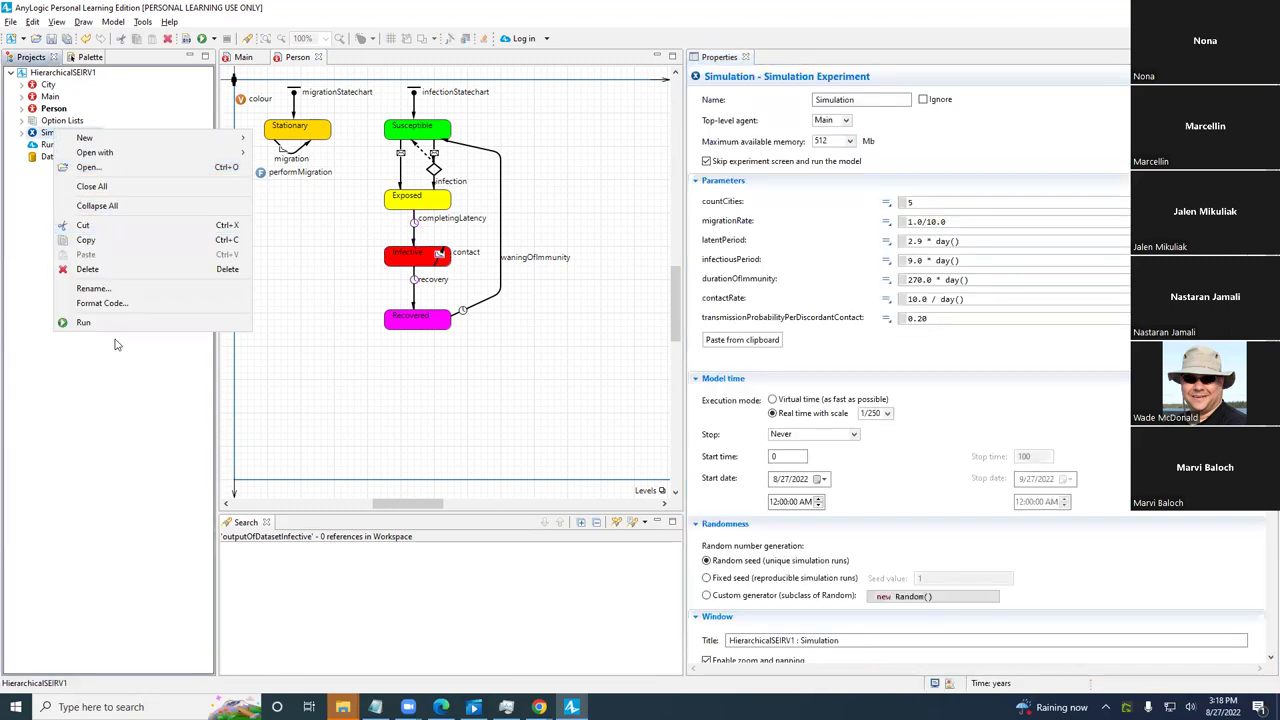
click(110, 322)
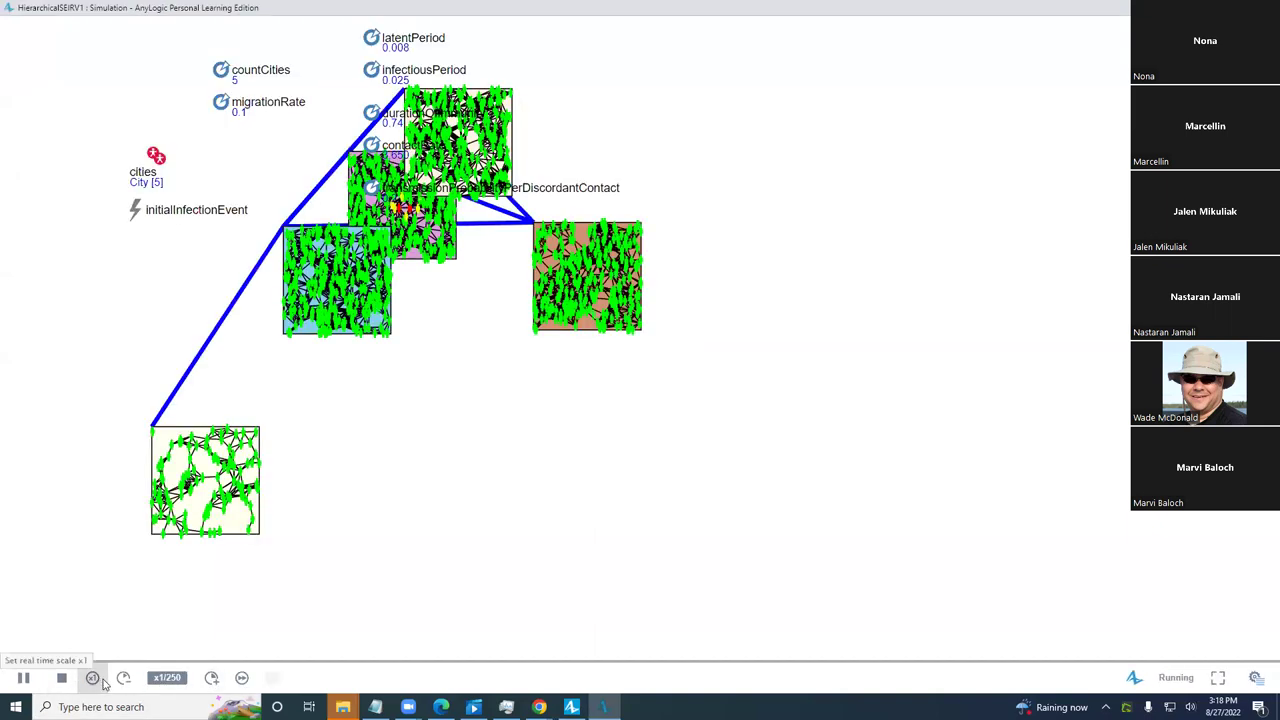
- Raise the simulation's speed gradually to x5, watch the persons' colours across the cities and close the run window
click(211, 679)
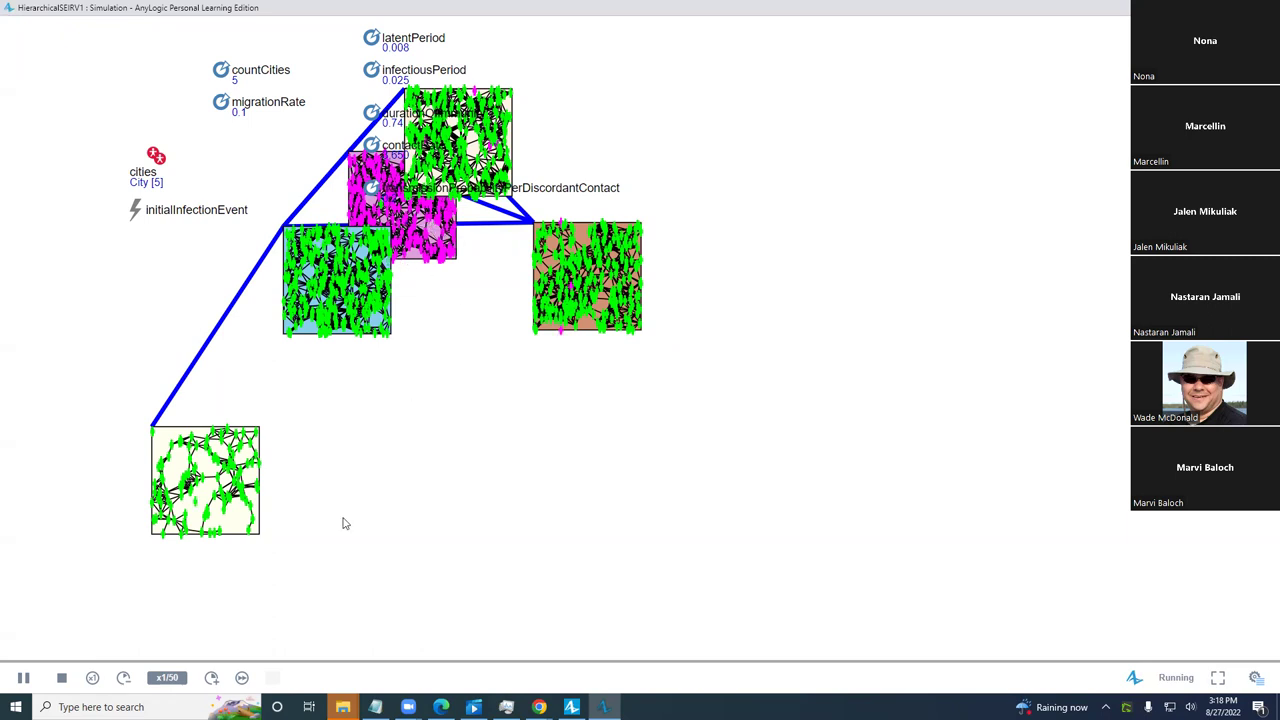
click(214, 677)
click(214, 677)
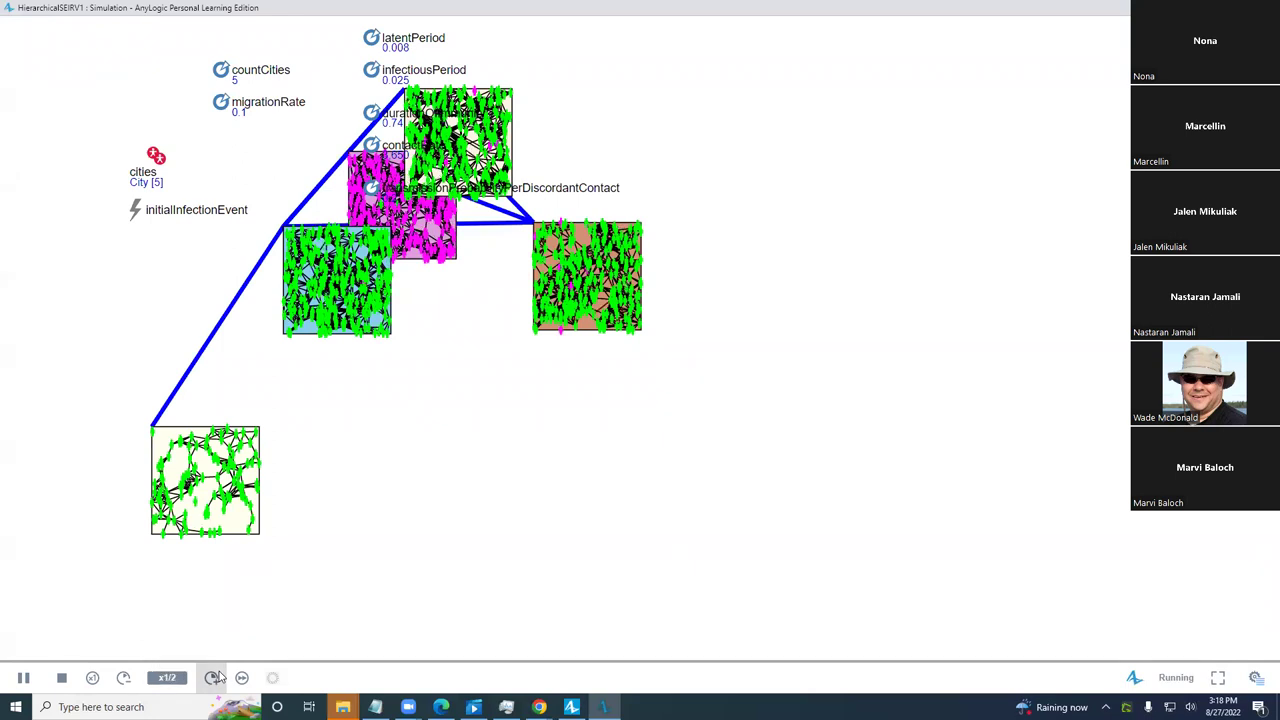
click(214, 677)
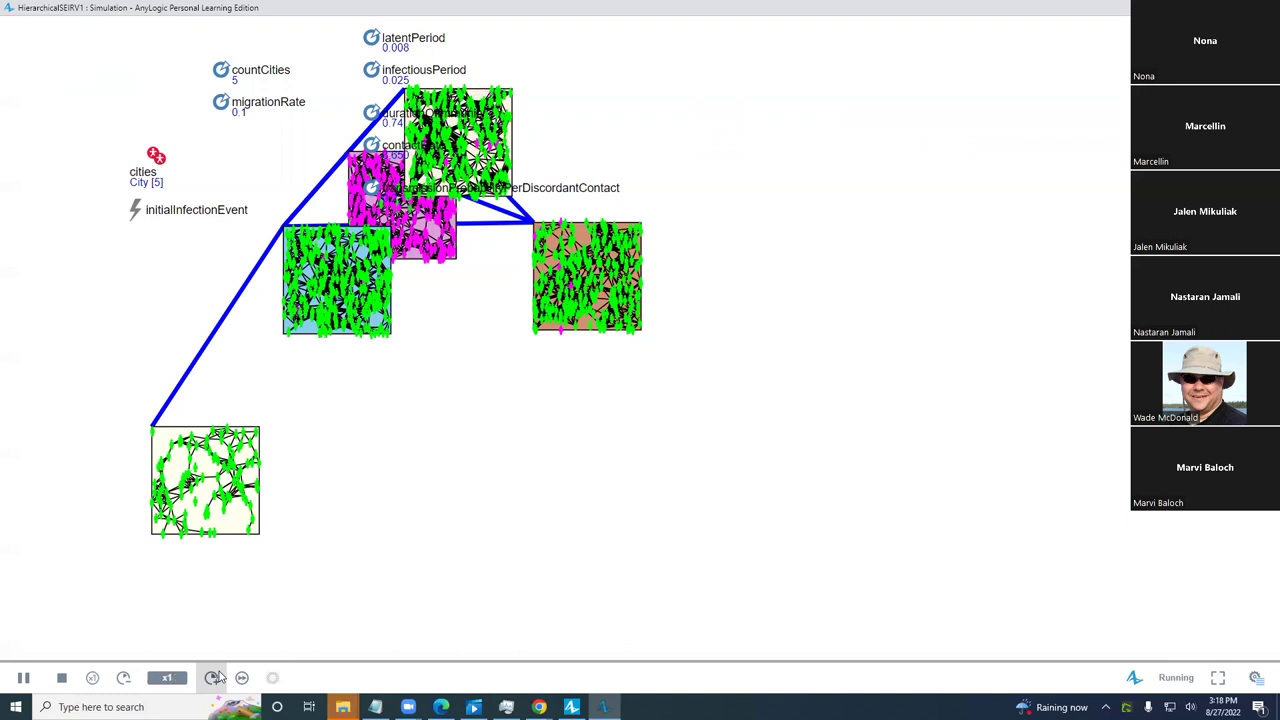
click(214, 677)
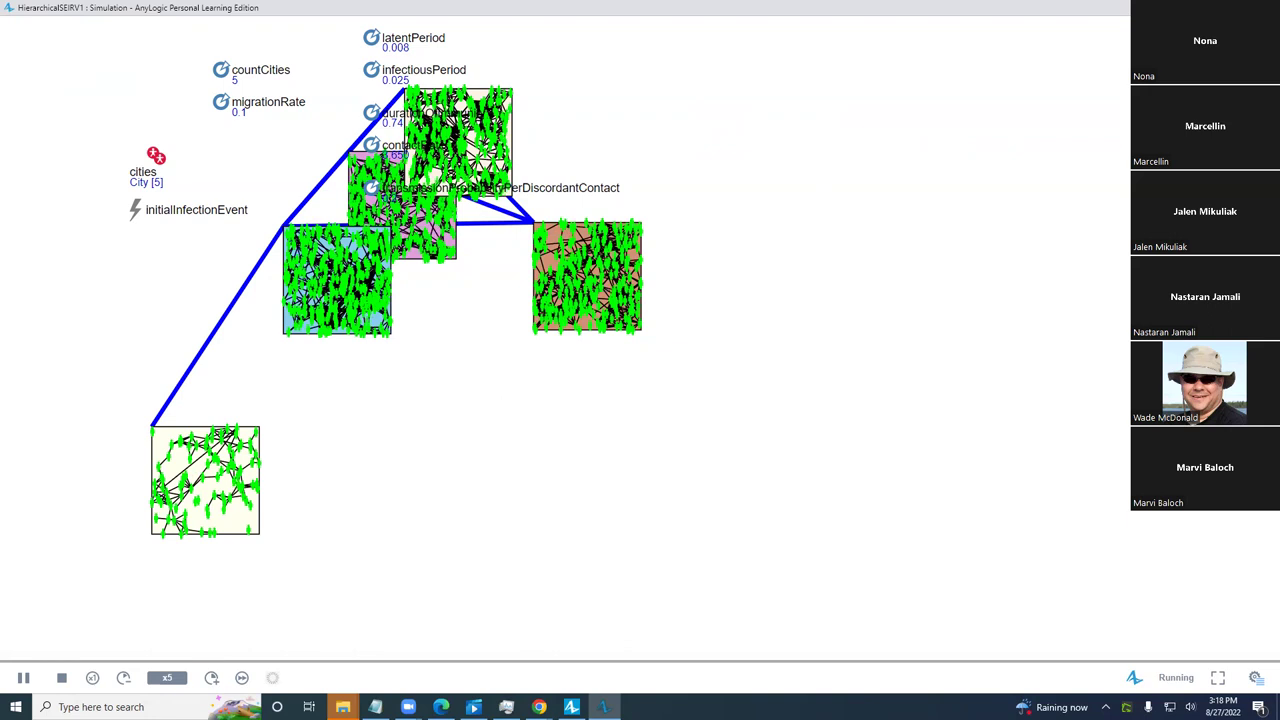
key(alt+F4)
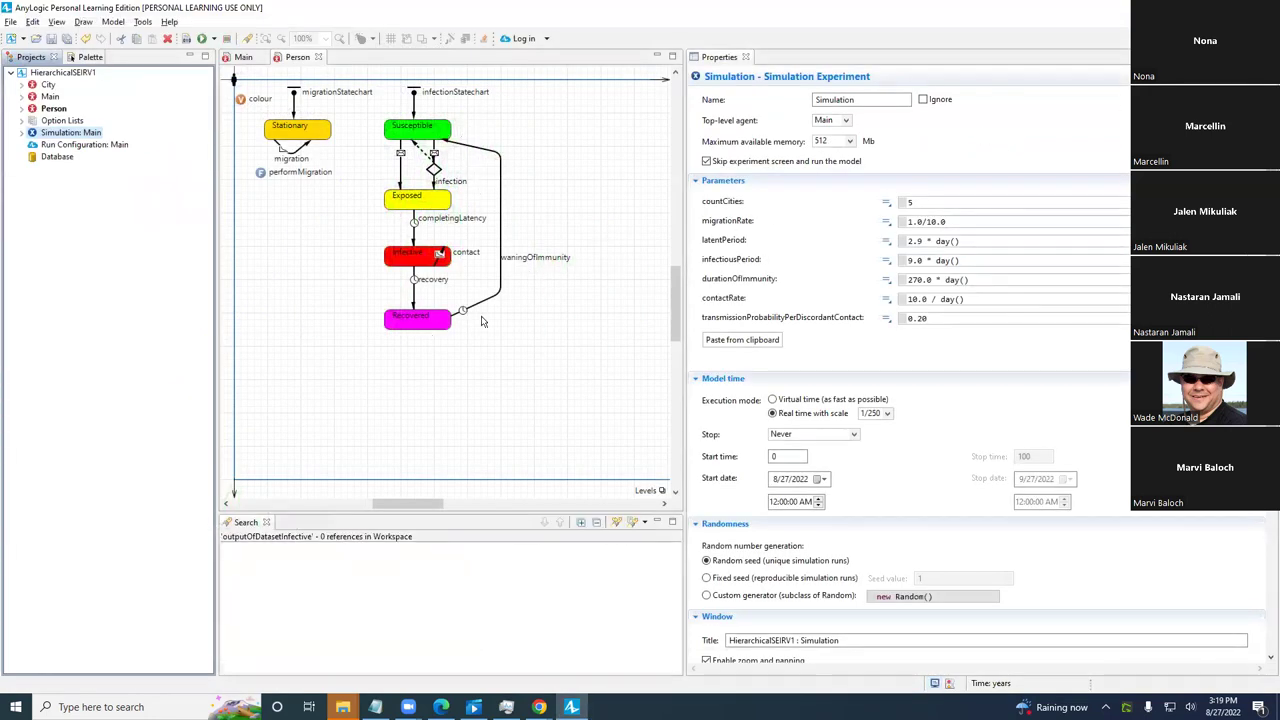
- Rename the Simulation experiment as Baseline
right_click(87, 138)
click(75, 137)
double_click(866, 98)
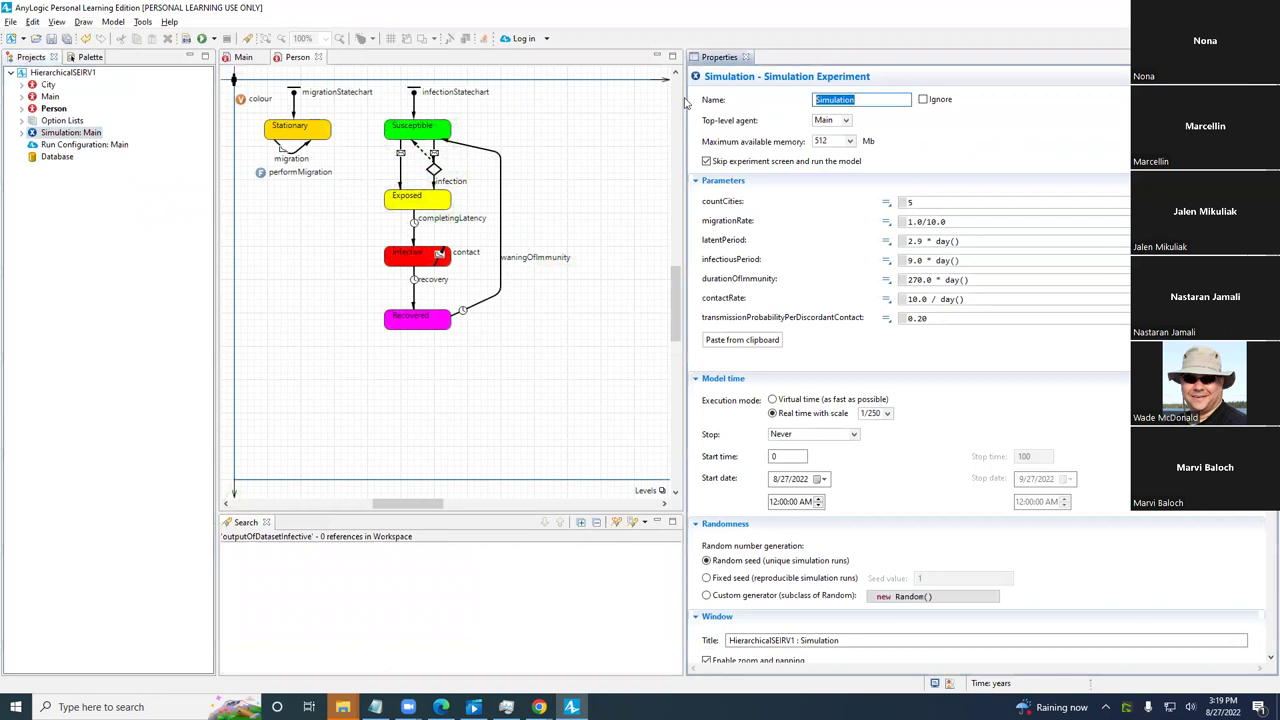
text(Baseline)
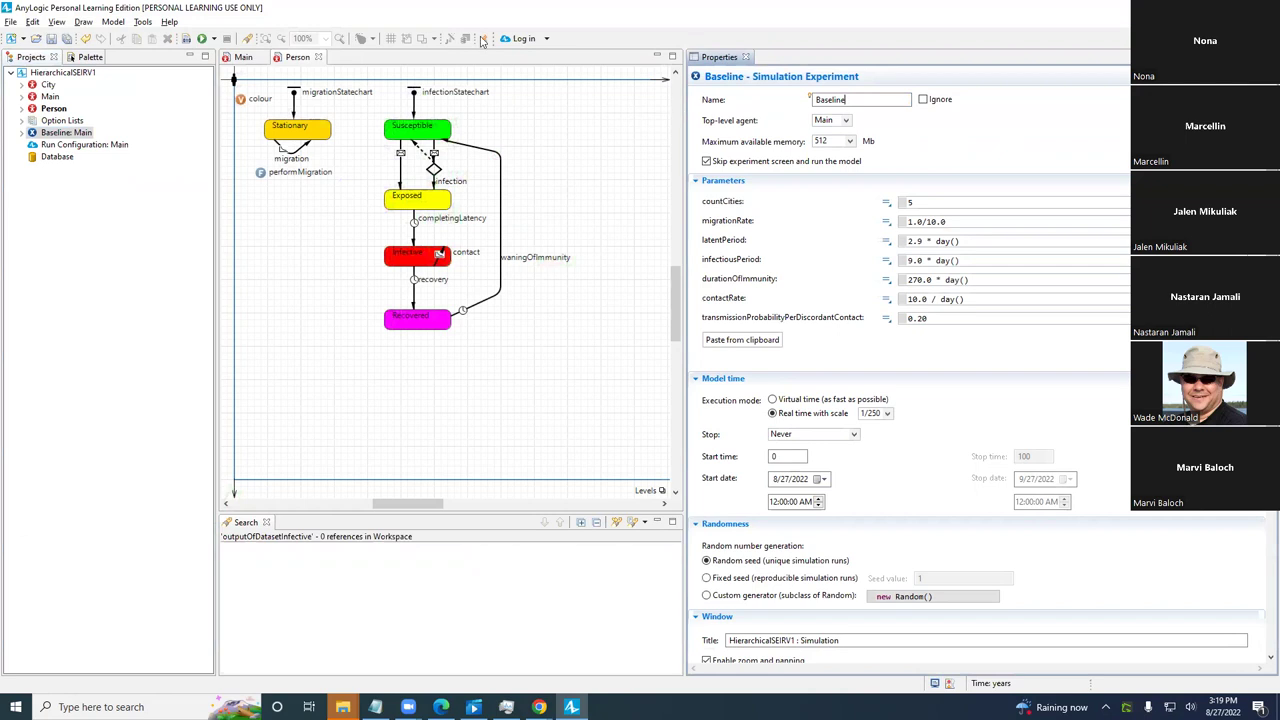
- Copy the Baseline experiment and paste the duplicate into the HierarchicalSEIRV1 model
right_click(66, 74)
click(57, 140)
right_click(57, 138)
click(88, 249)
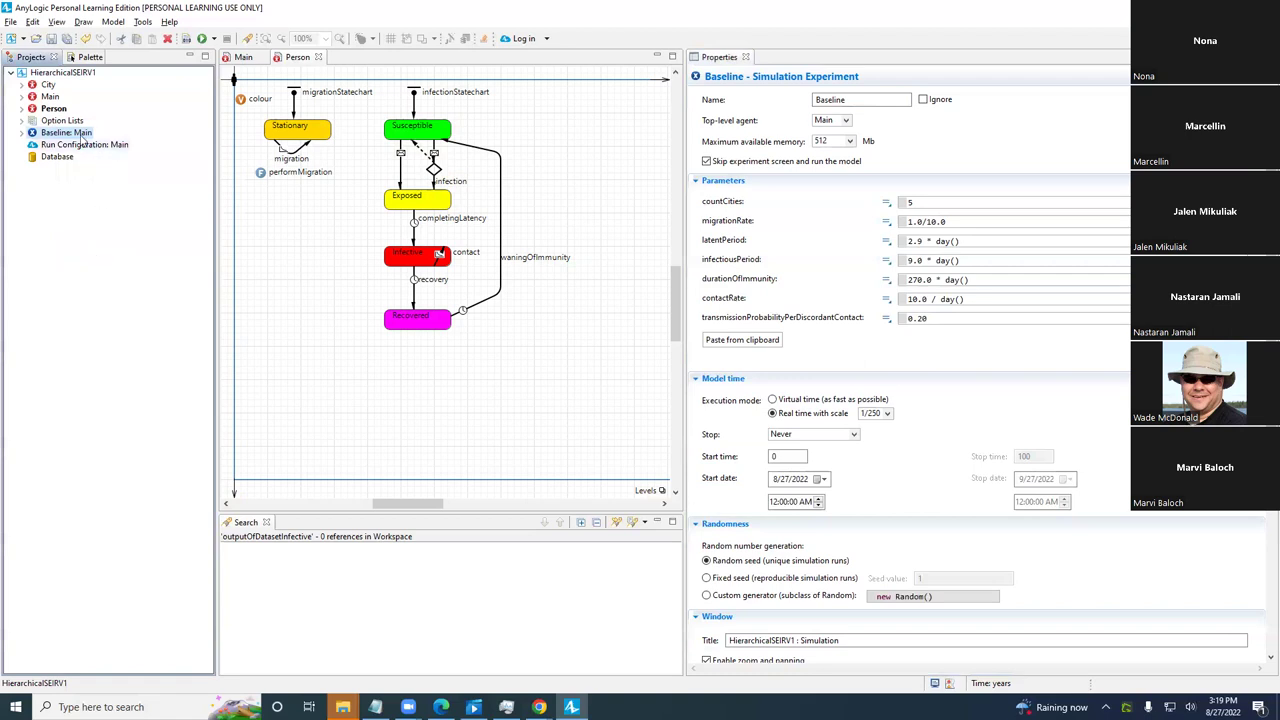
right_click(76, 73)
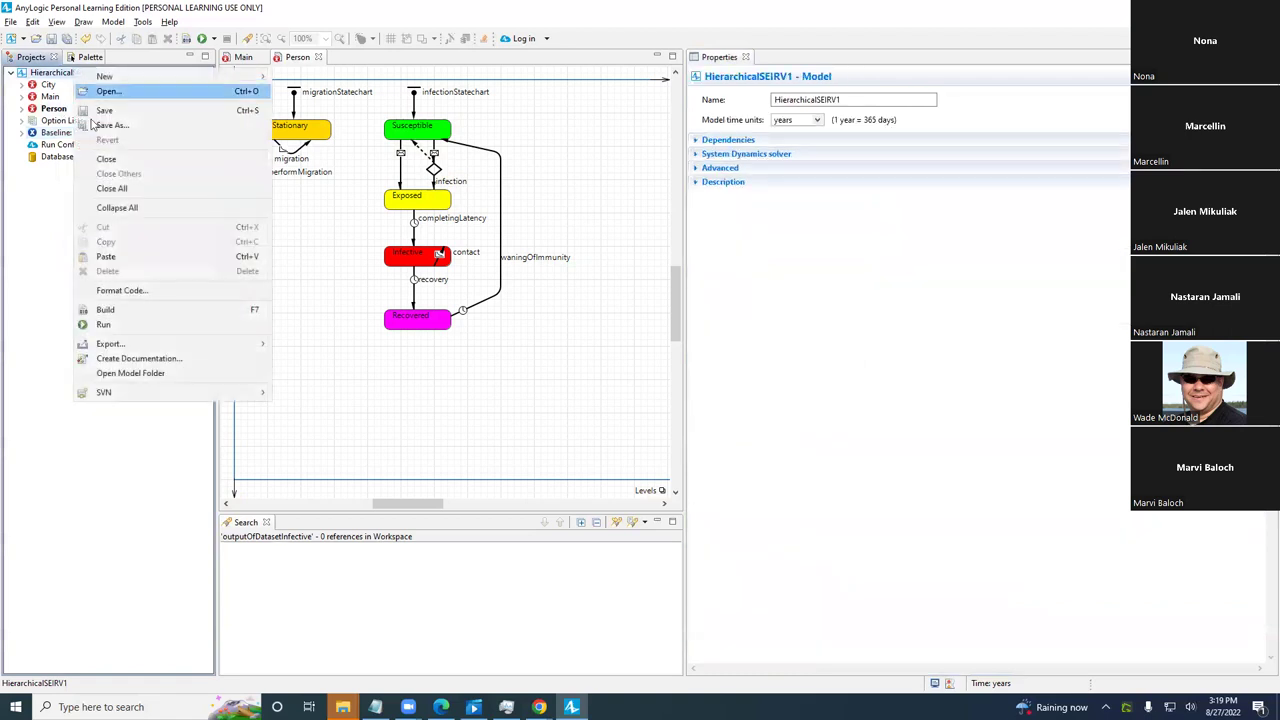
click(108, 256)
- Rename the copied experiment as ShortTermImmunity and save the model
click(72, 144)
double_click(872, 97)
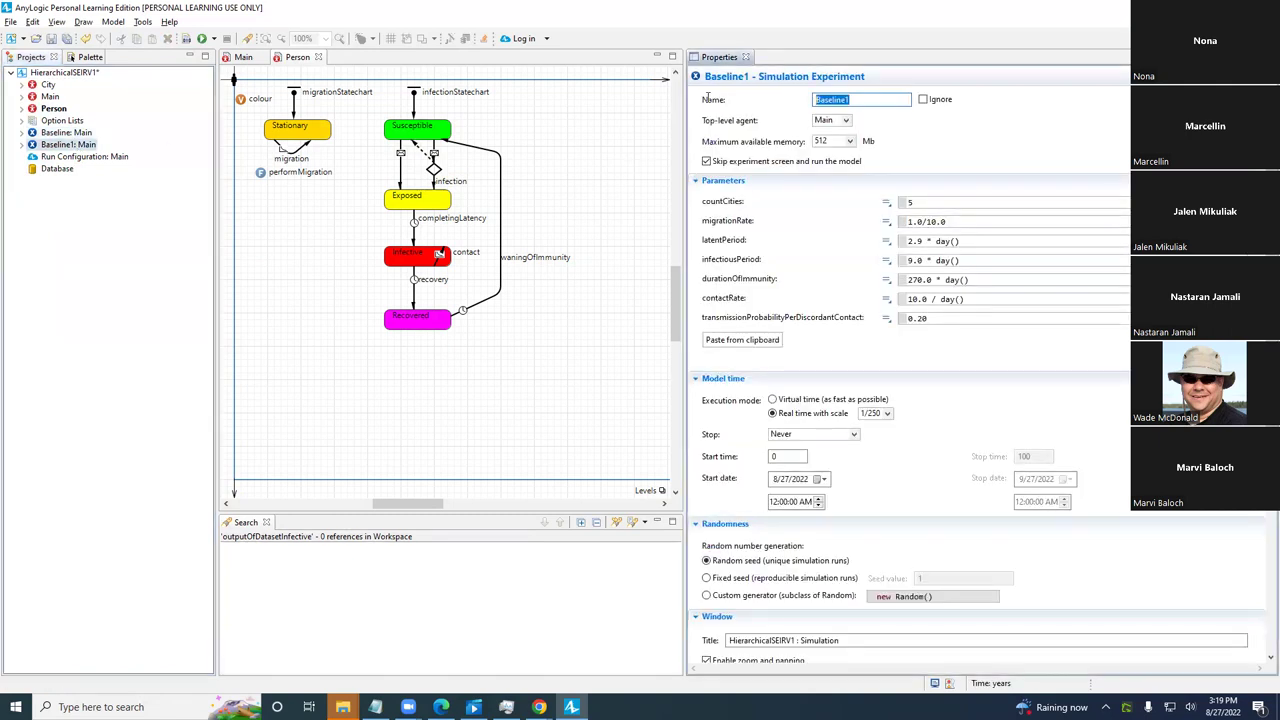
text(ShortTermImmunity)
key(Return)
key(ctrl+s)
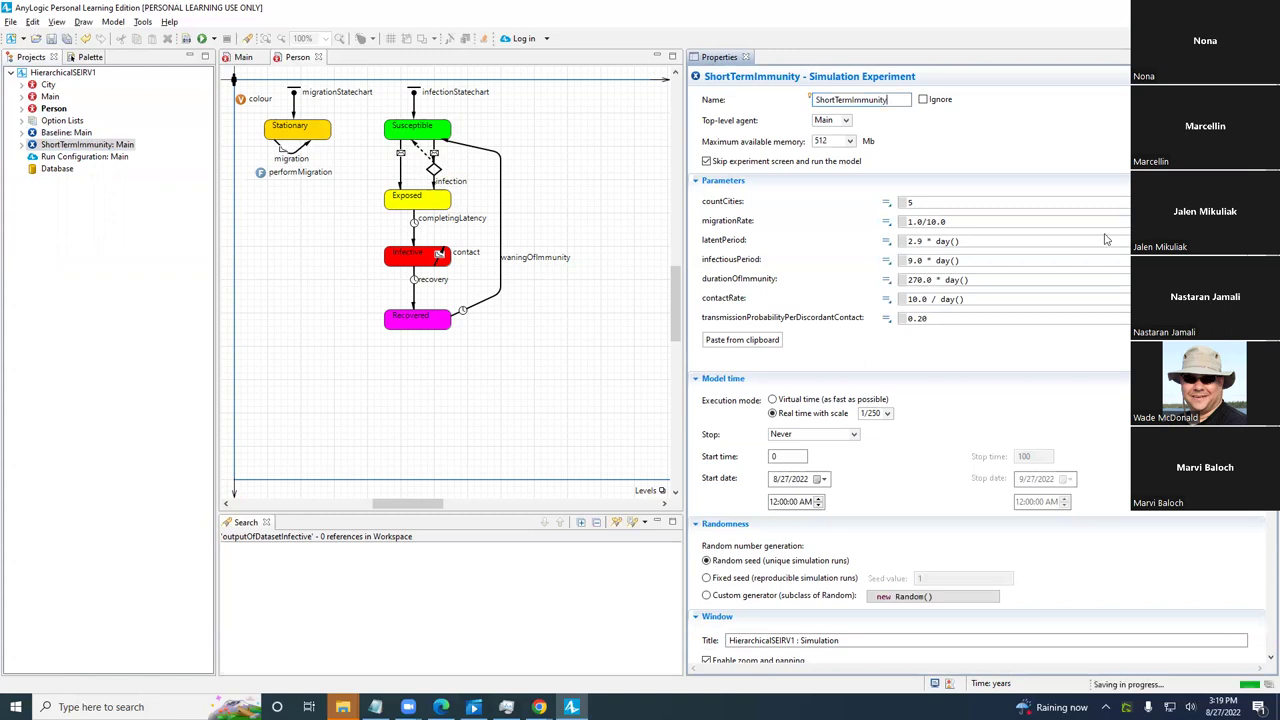
- Set the ShortTermImmunity experiment's durationOfImmunity to 60.0 * day() and save the model
click(929, 279)
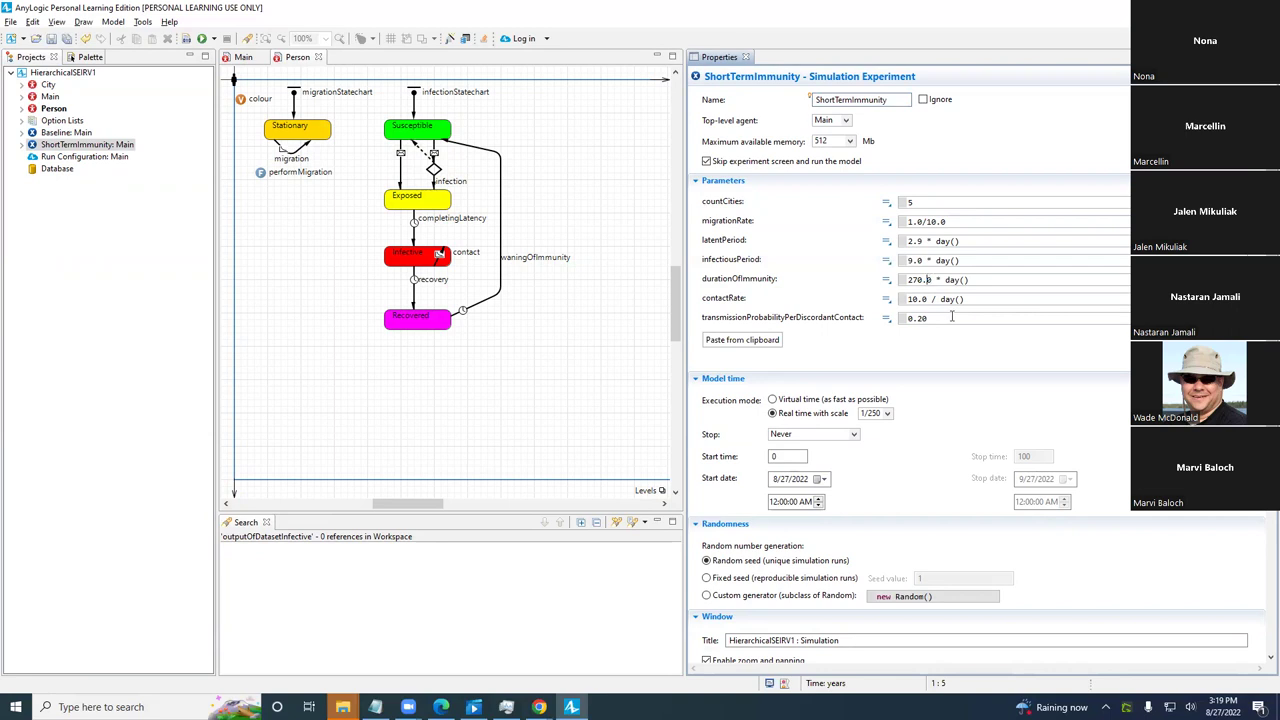
key(shift+Home)
text(60.)
key(Tab)
key(ctrl+s)
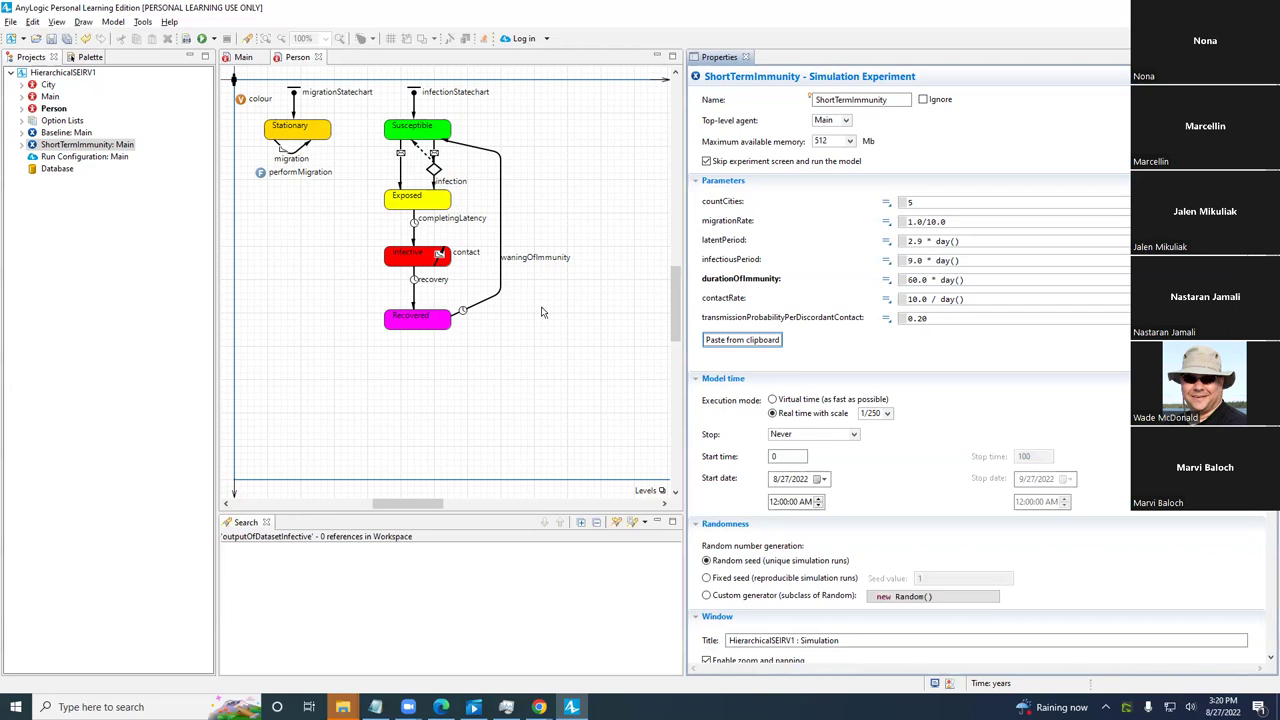
- Run the ShortTermImmunity experiment and raise its speed to x1/10 to watch infection spread across the cities
right_click(101, 151)
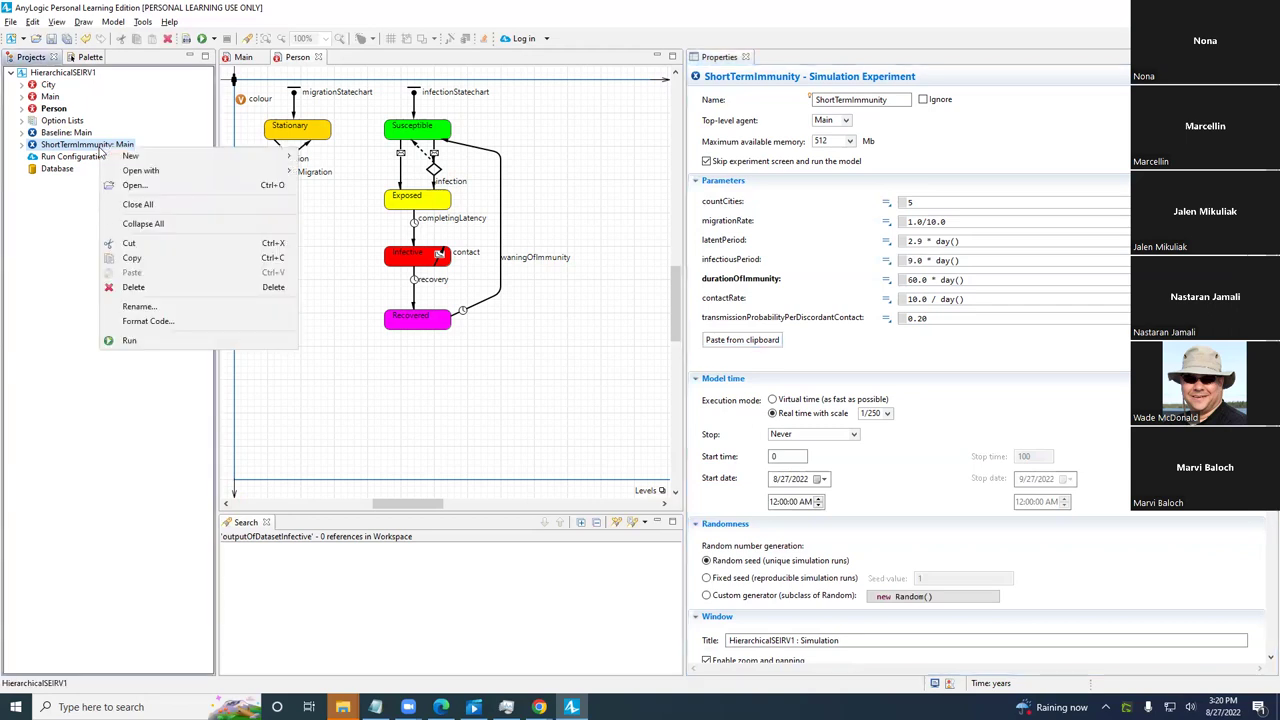
click(218, 344)
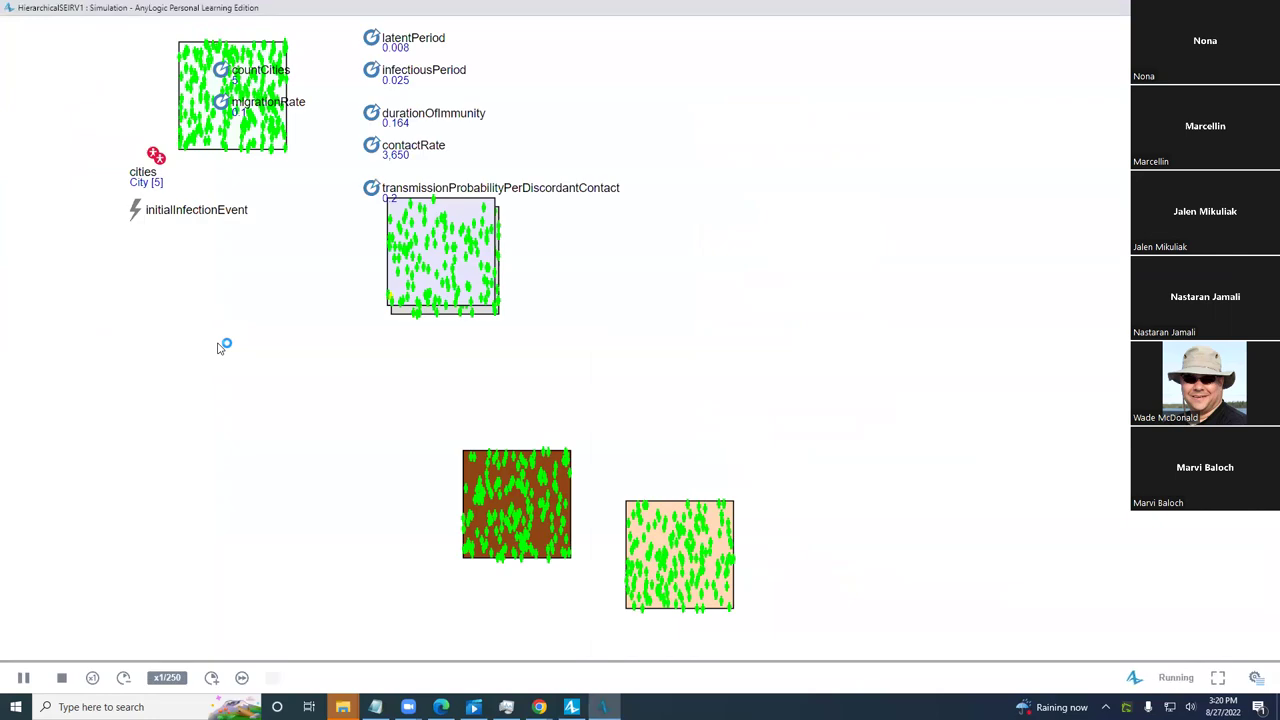
click(211, 679)
click(211, 679)
click(211, 679)
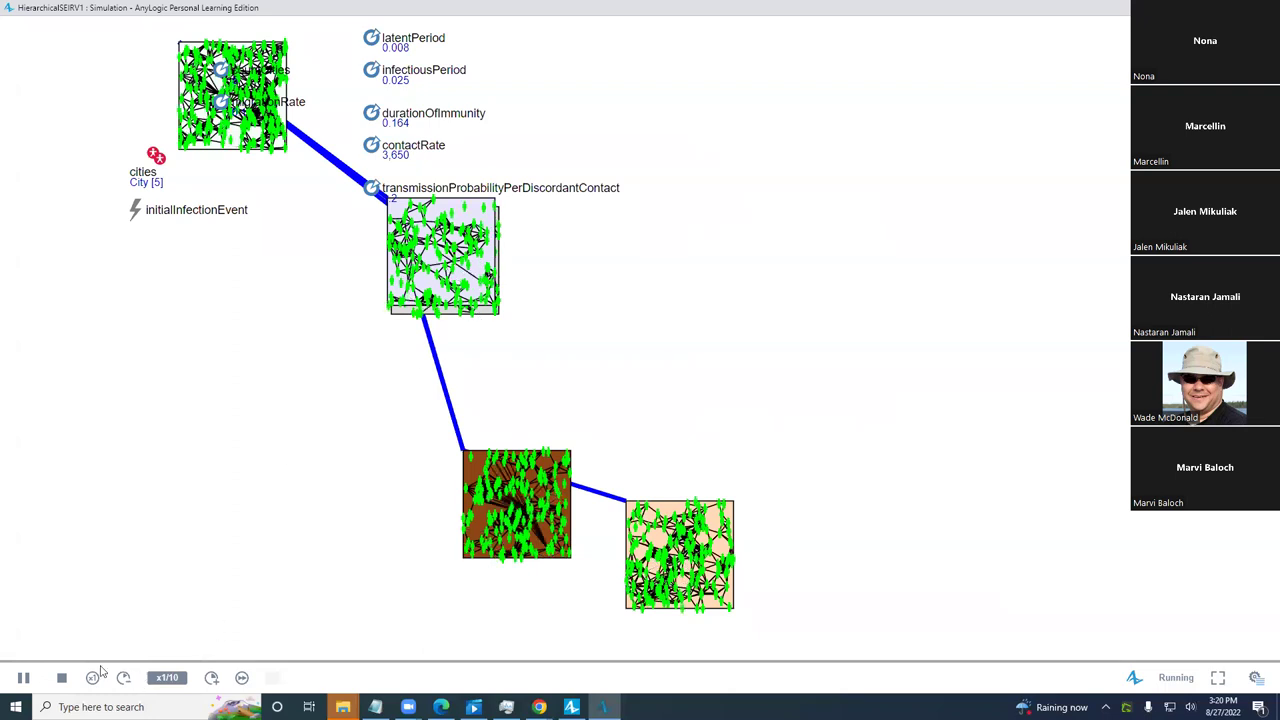
- Stop and restart the ShortTermImmunity run at x1/10, watch the persons' colours and close the run window
click(61, 678)
click(27, 679)
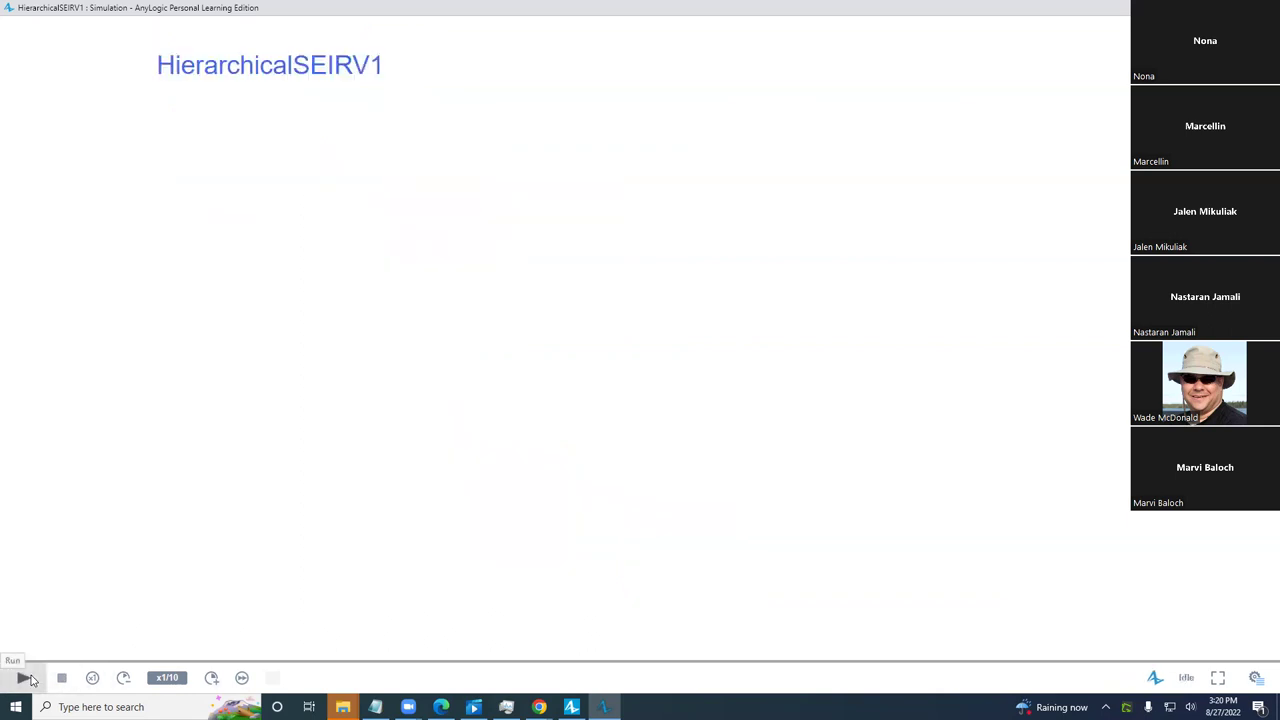
key(alt+Tab)
key(alt+Tab)
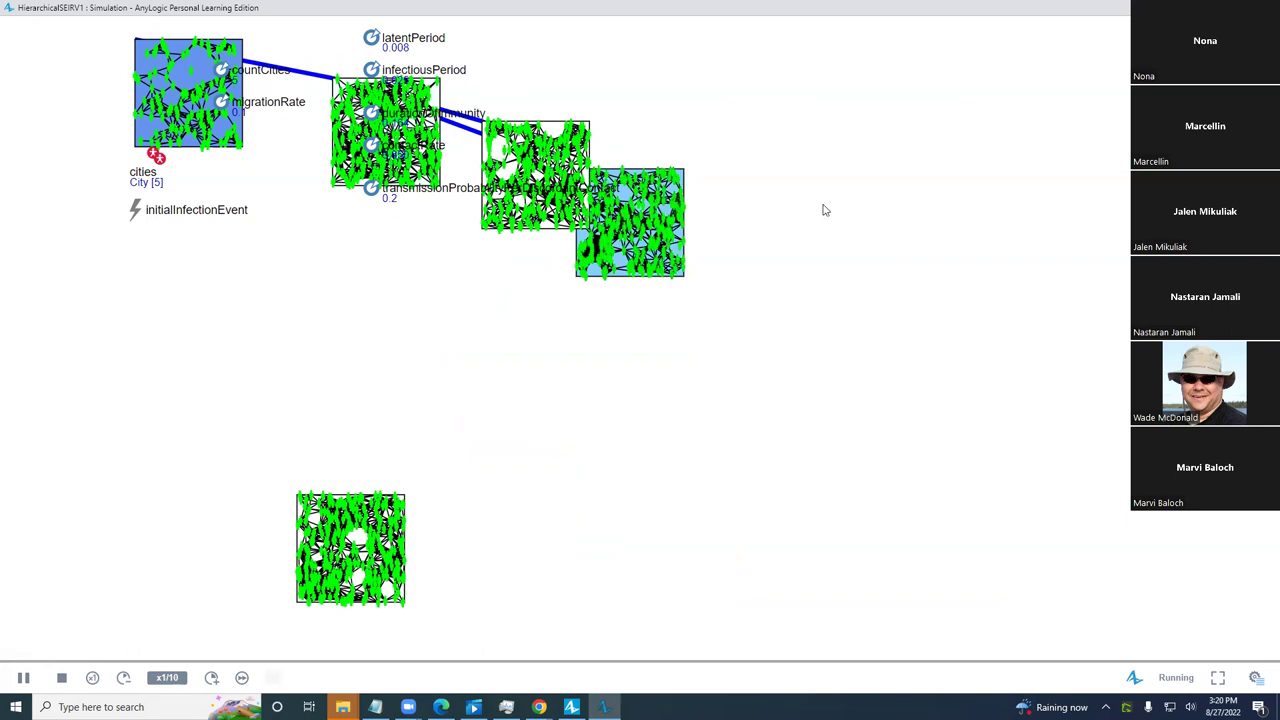
key(alt+F4)
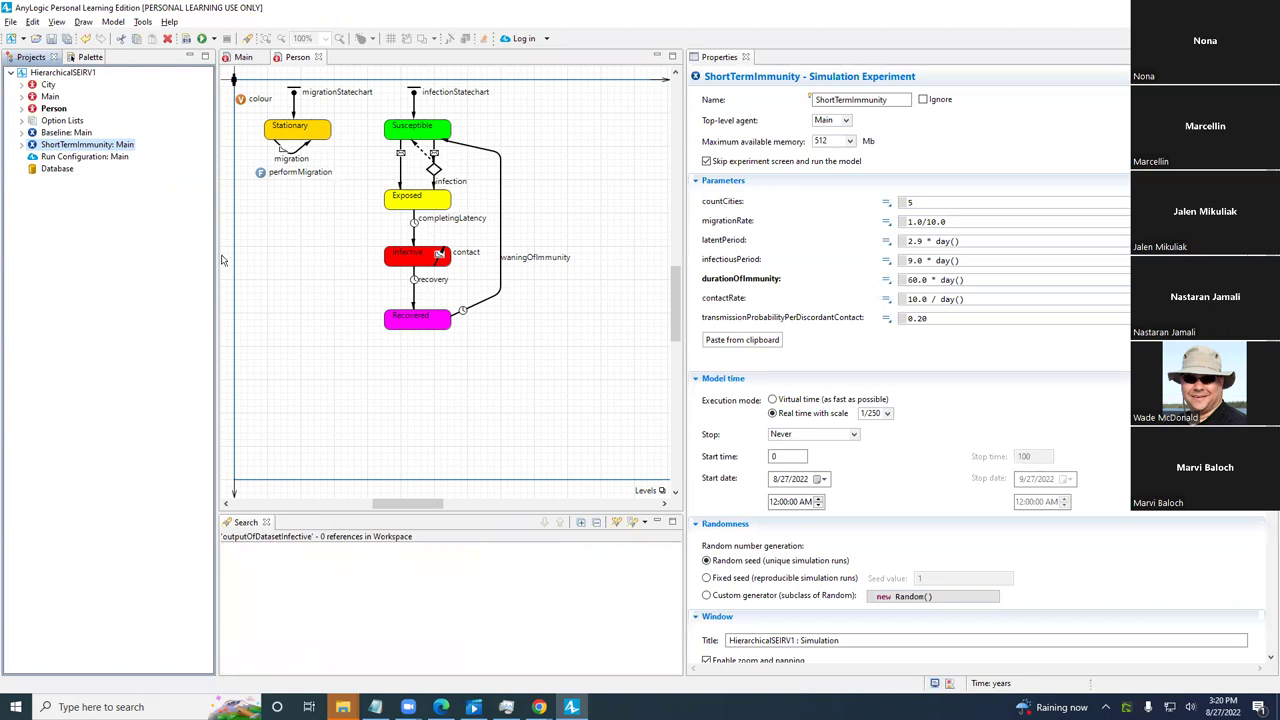
- Copy the ShortTermImmunity experiment and paste the duplicate into the HierarchicalSEIRV1 model
right_click(85, 146)
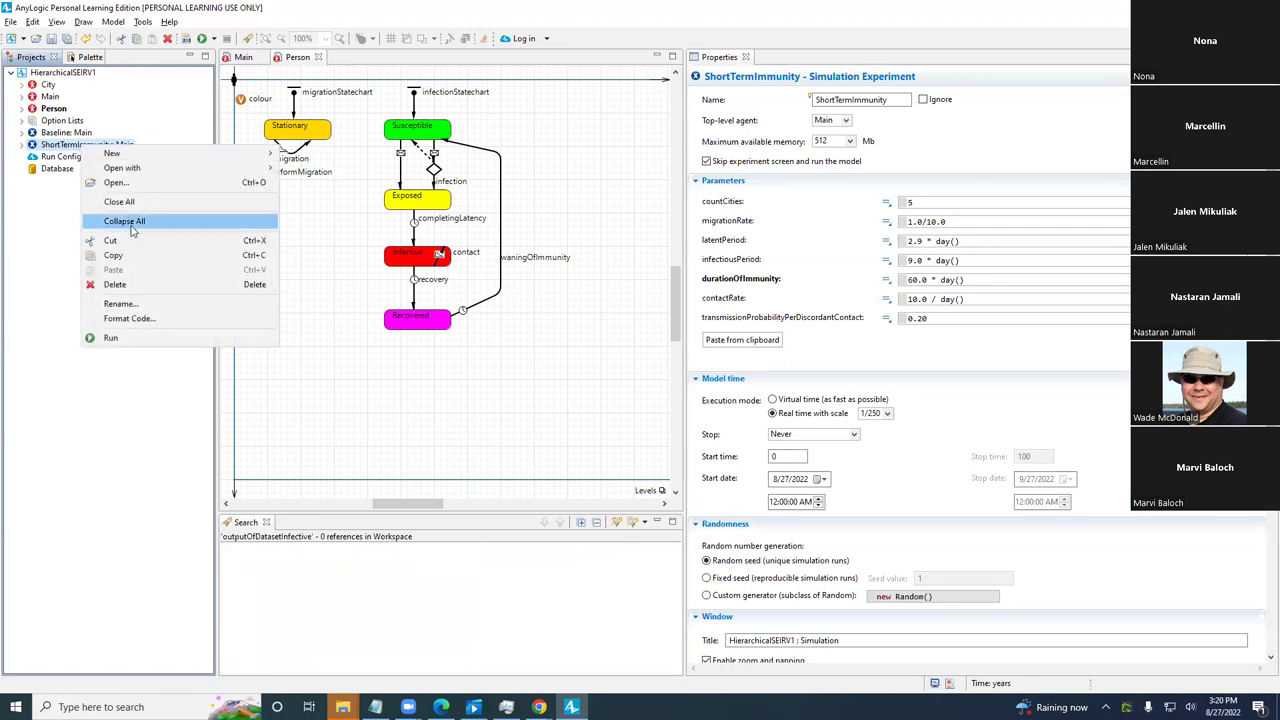
click(130, 255)
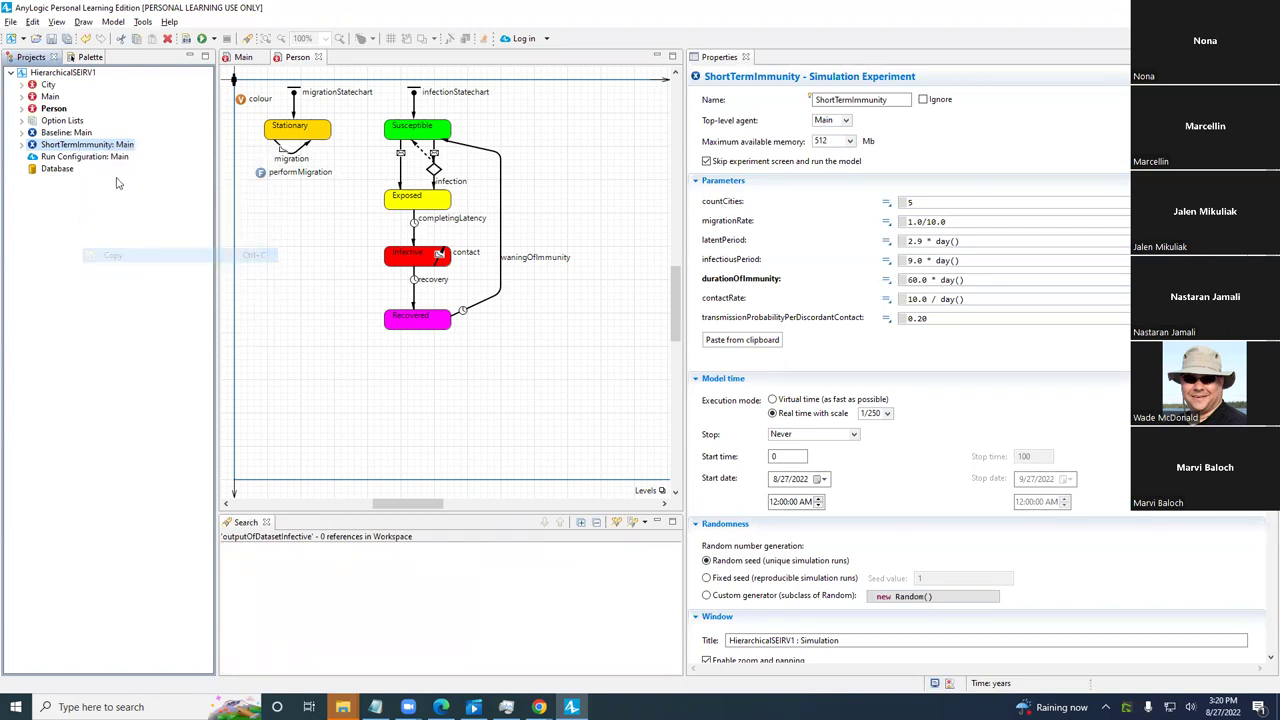
click(84, 75)
right_click(84, 74)
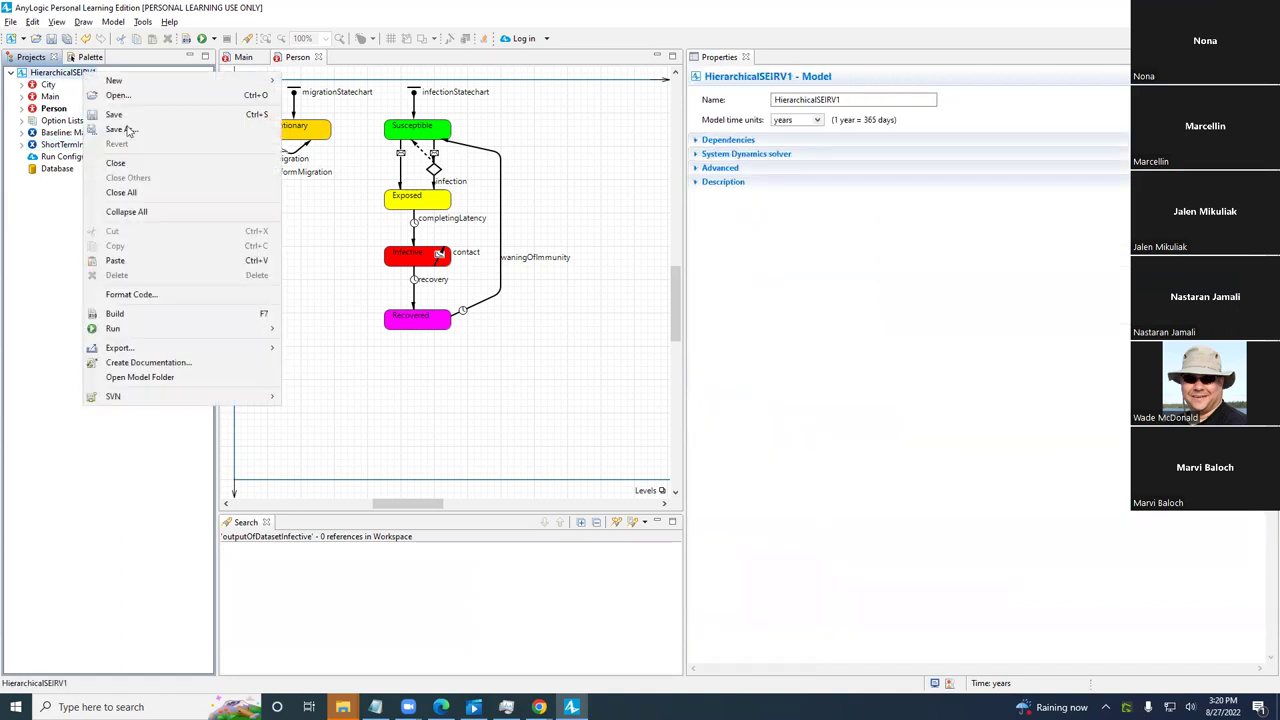
click(122, 260)
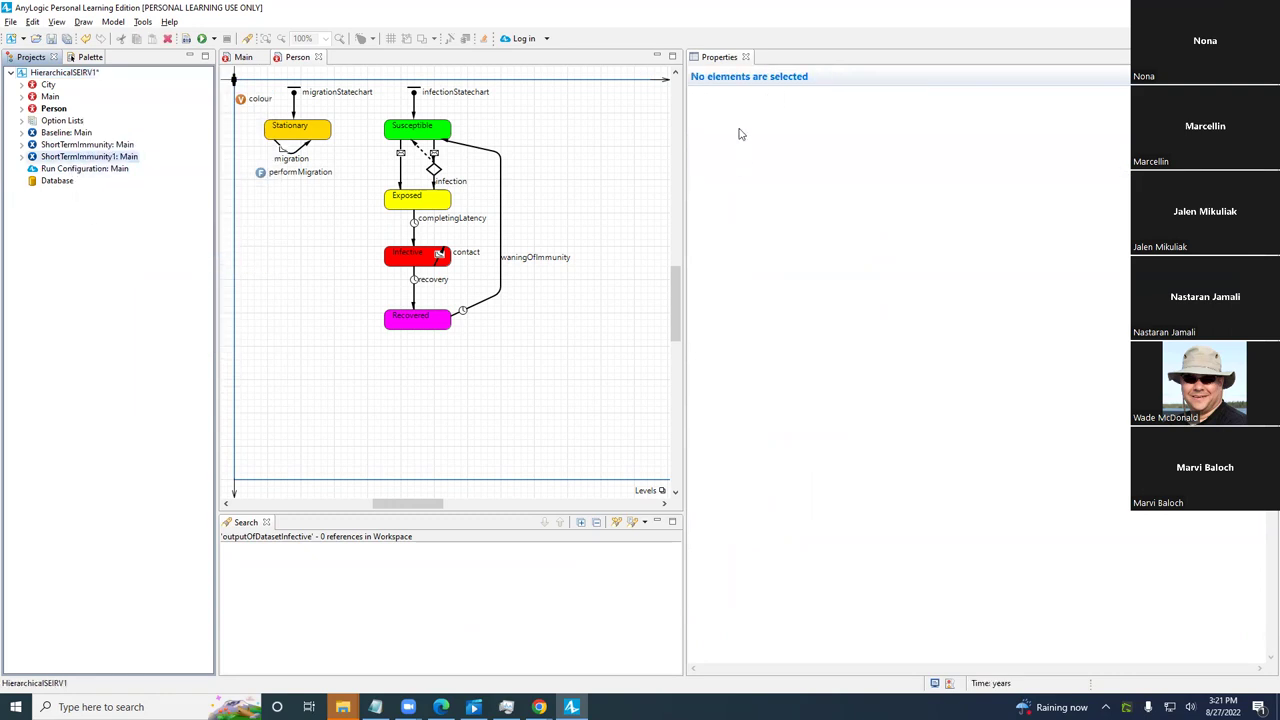
- Rename the duplicated ShortTermImmunity experiment as BriefTermImmunity
click(830, 99)
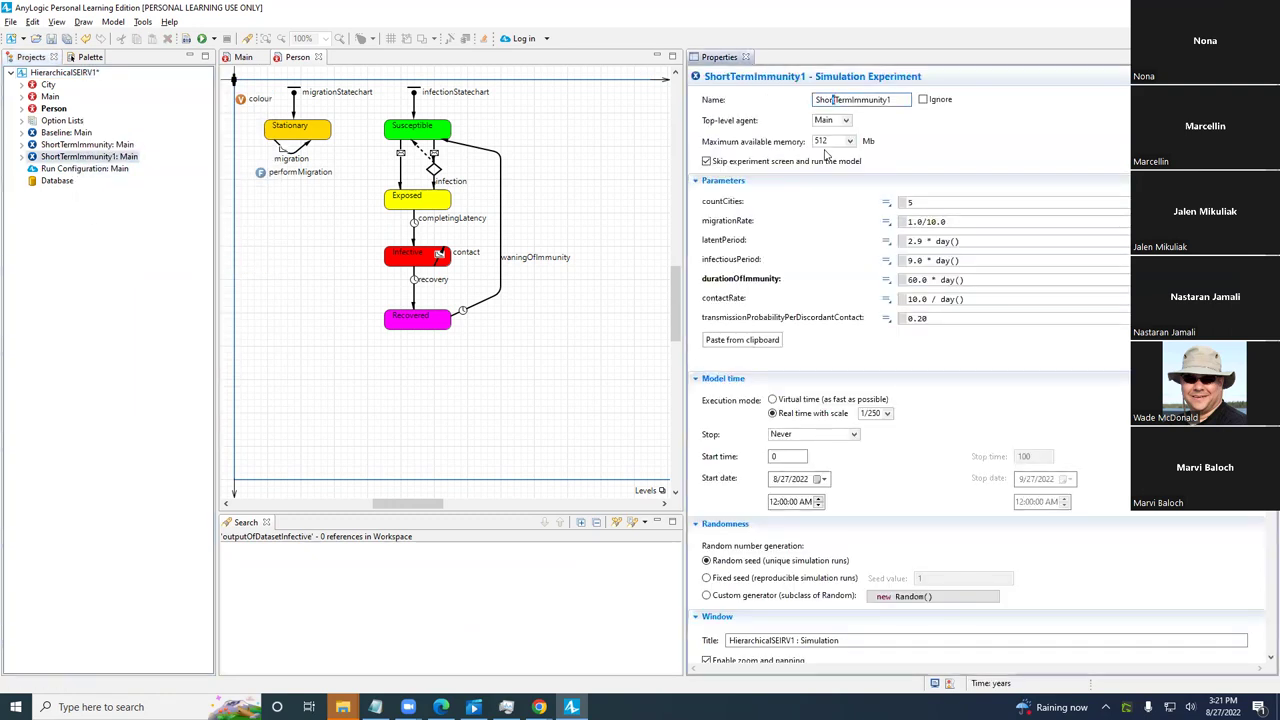
key(shift+Right)
key(shift+Right)
key(shift+Right)
key(shift+Right)
key(shift+Right)
text(Brief)
- Set the BriefTermImmunity experiment's durationOfImmunity to 15.0 * day() and save the model
scroll(953, 170, down, 3)
click(910, 188)
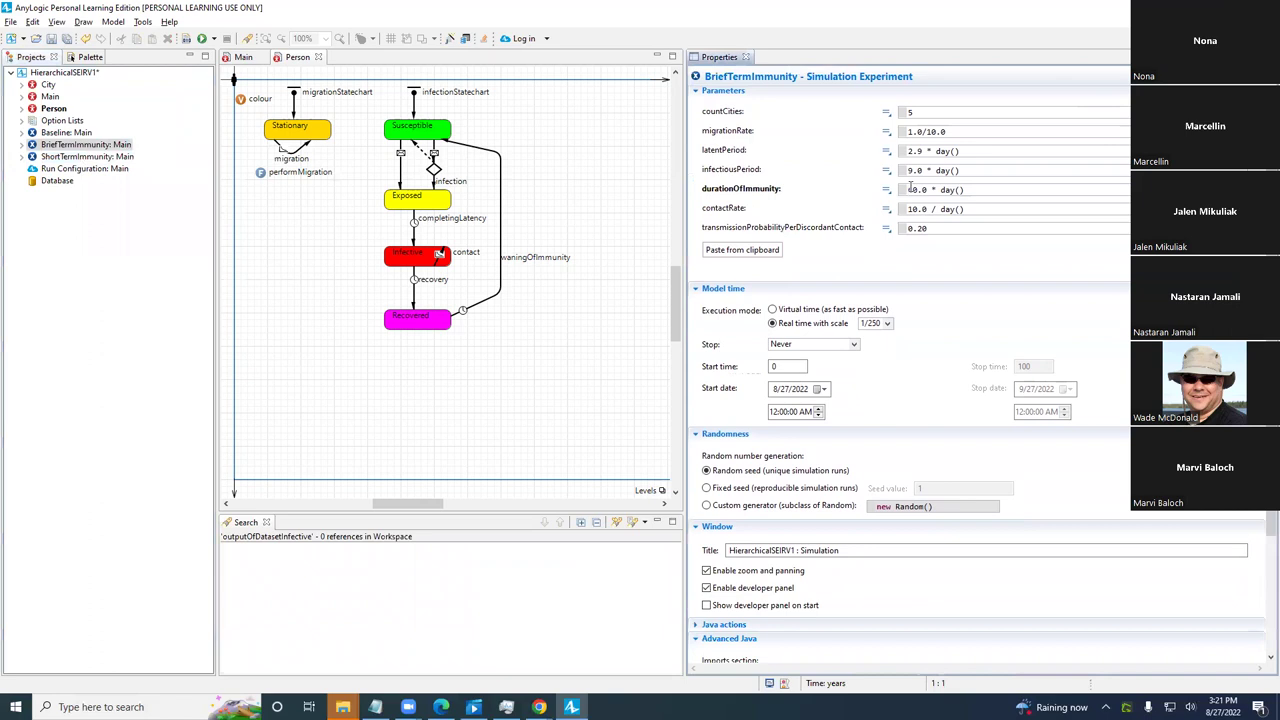
key(BackSpace)
text(15)
key(Tab)
key(ctrl+s)
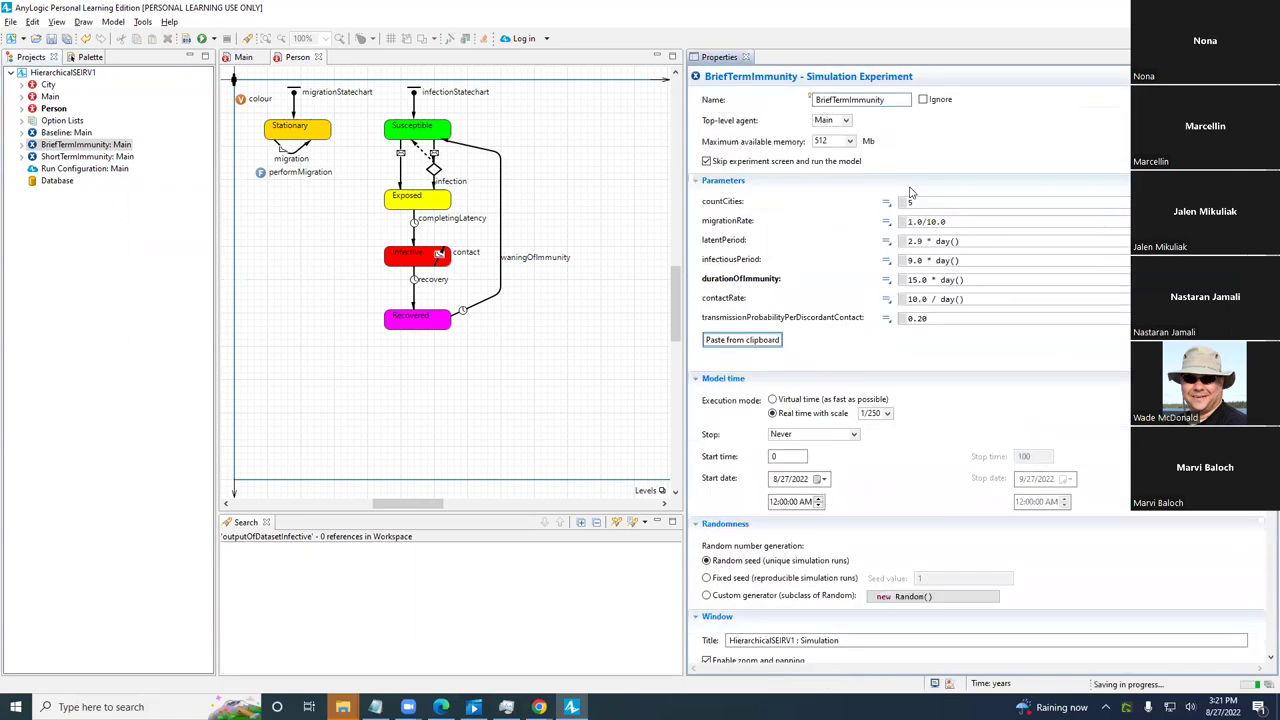
- Run the BriefTermImmunity experiment, raise its speed to x1/5, restart it to watch the epidemic again and close the run window
right_click(85, 149)
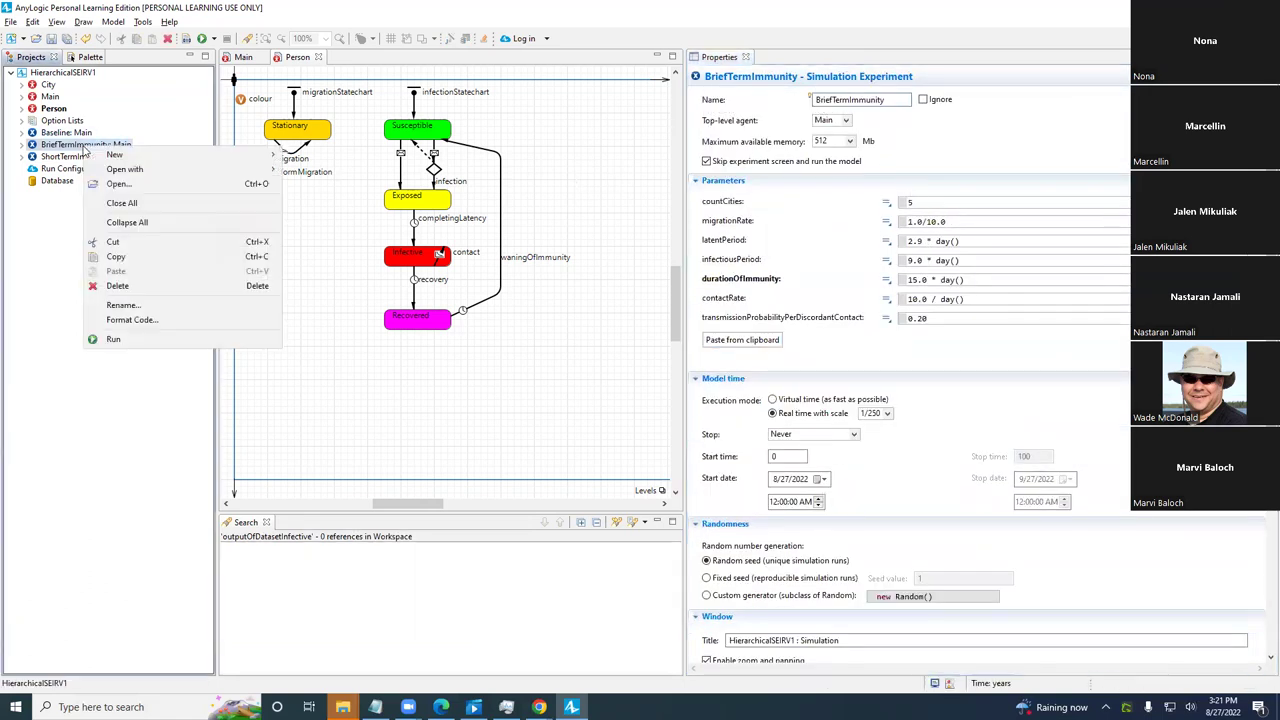
click(204, 345)
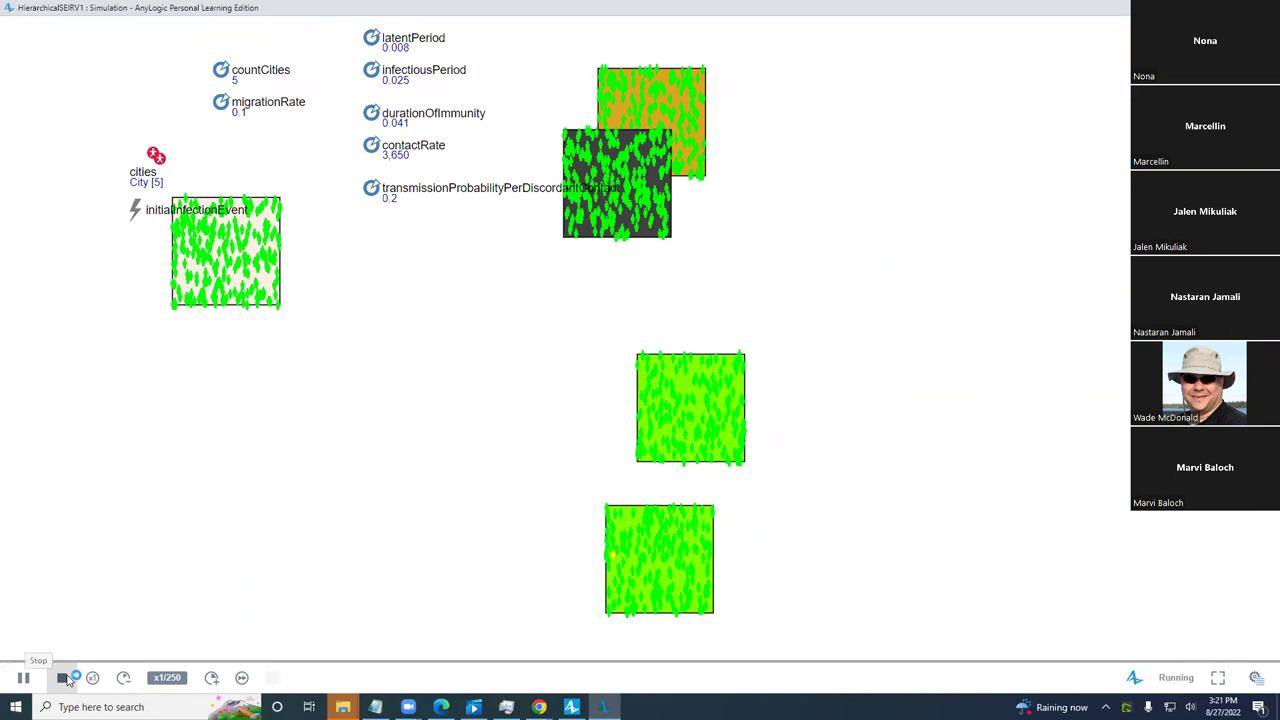
click(212, 678)
click(212, 678)
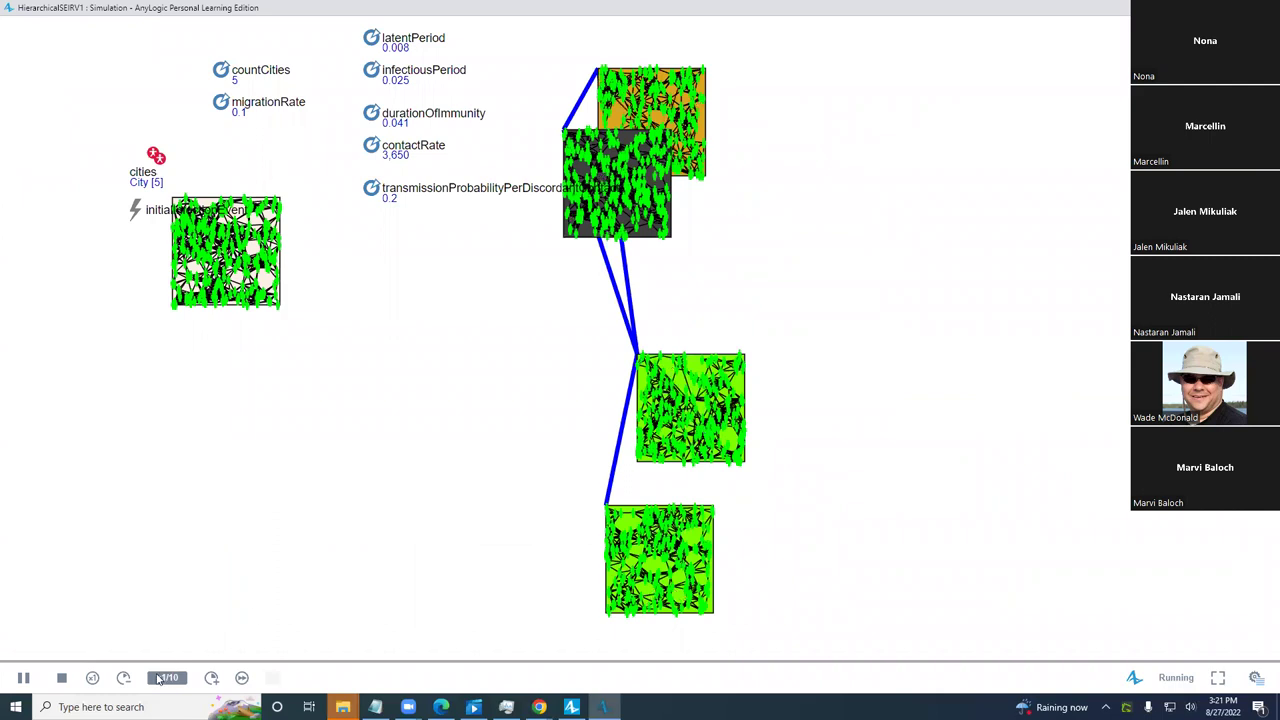
click(211, 677)
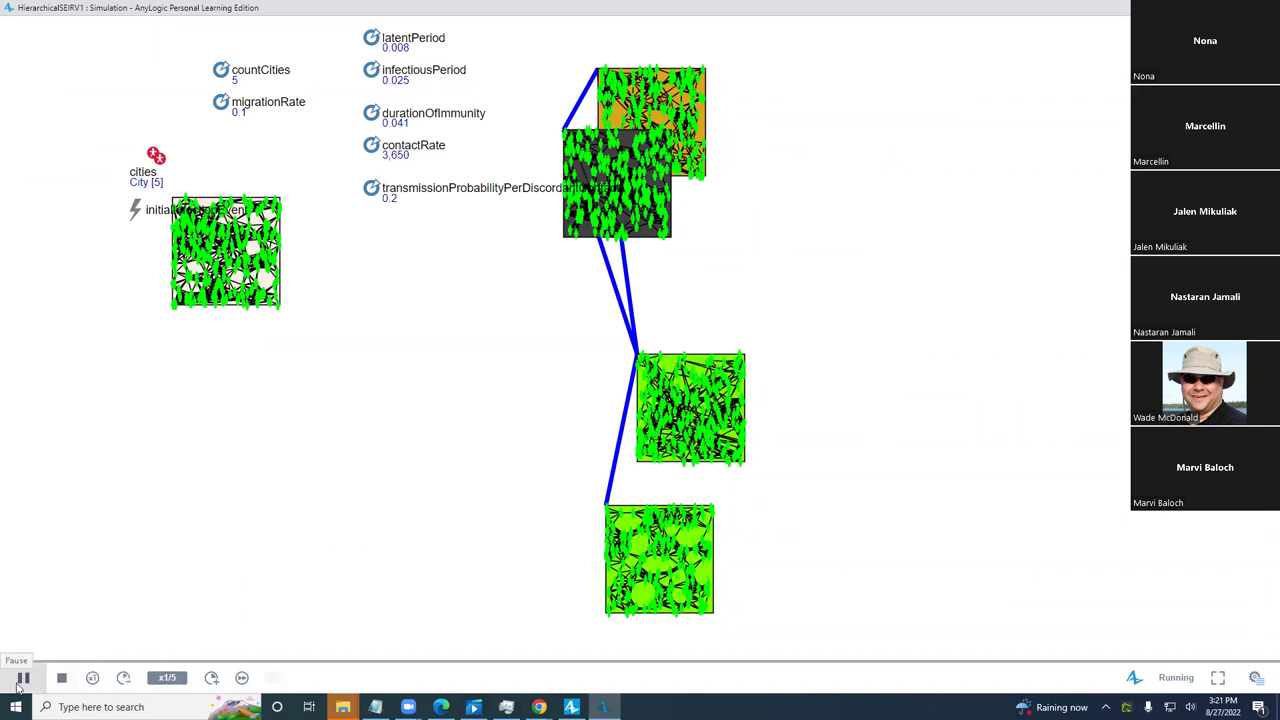
click(61, 677)
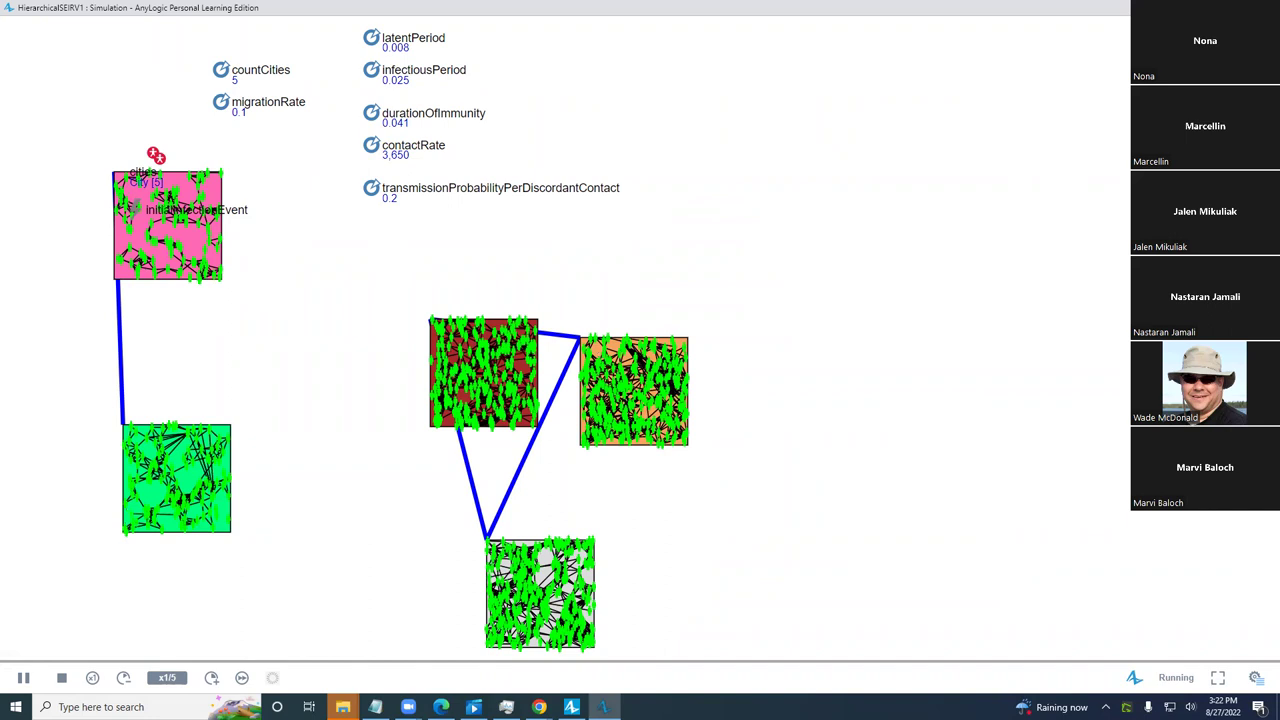
key(alt+F4)
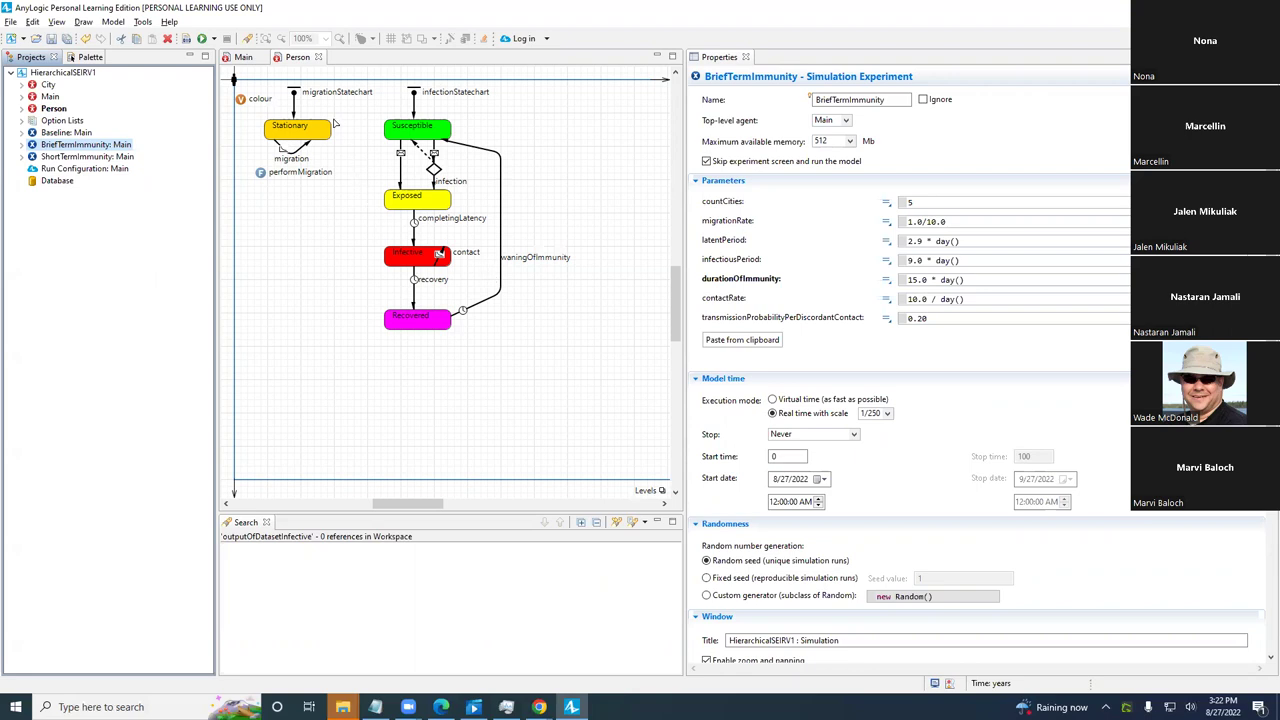
- Copy the Baseline experiment and paste the duplicate into the HierarchicalSEIRV1 model
click(60, 133)
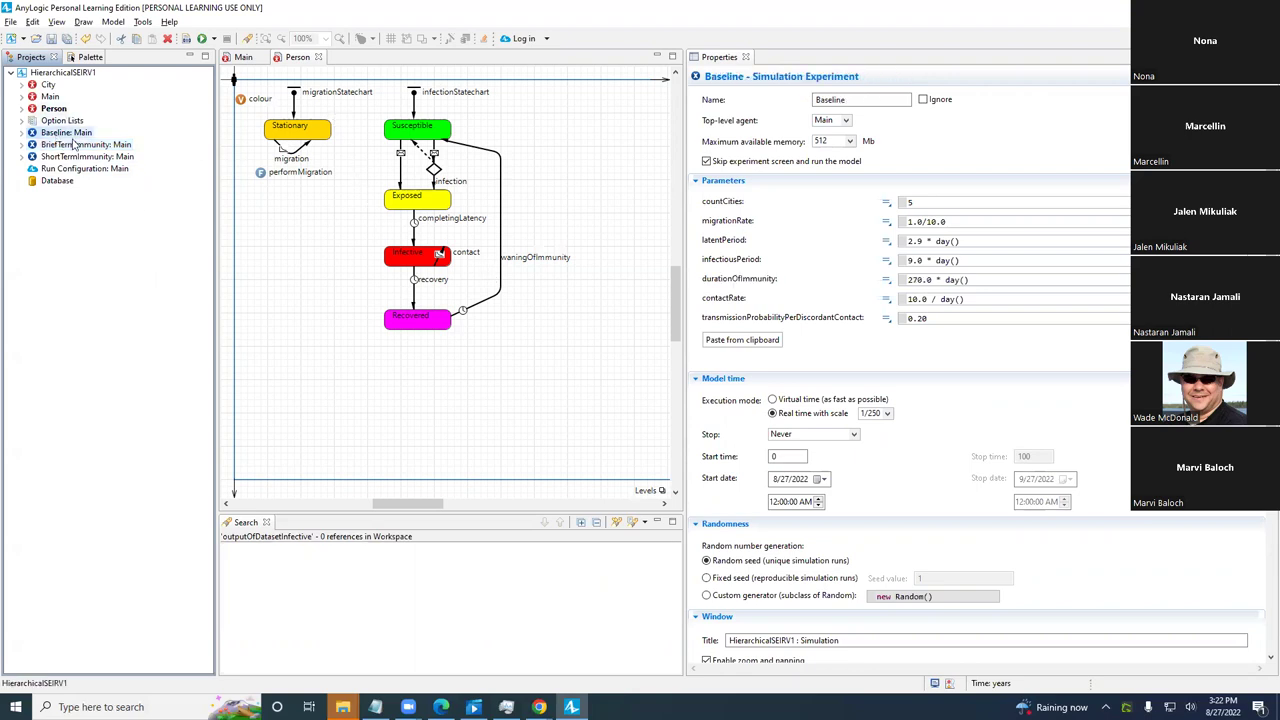
right_click(72, 132)
click(133, 250)
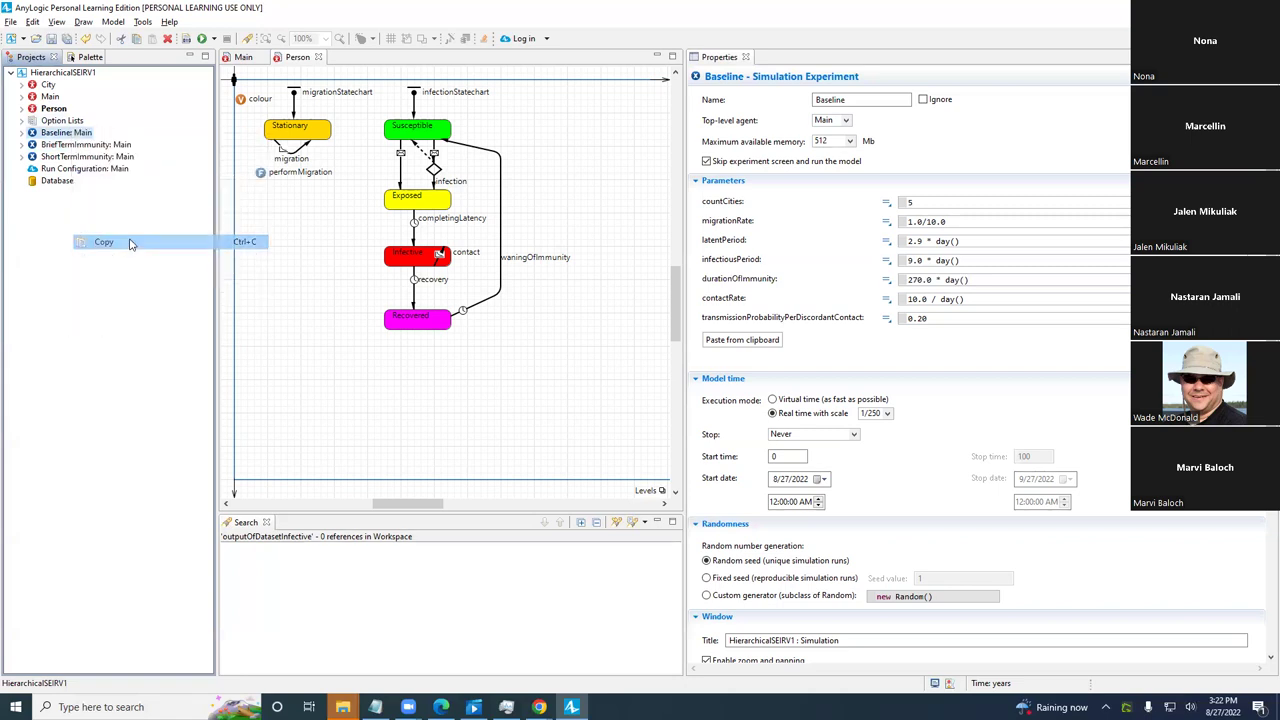
right_click(76, 74)
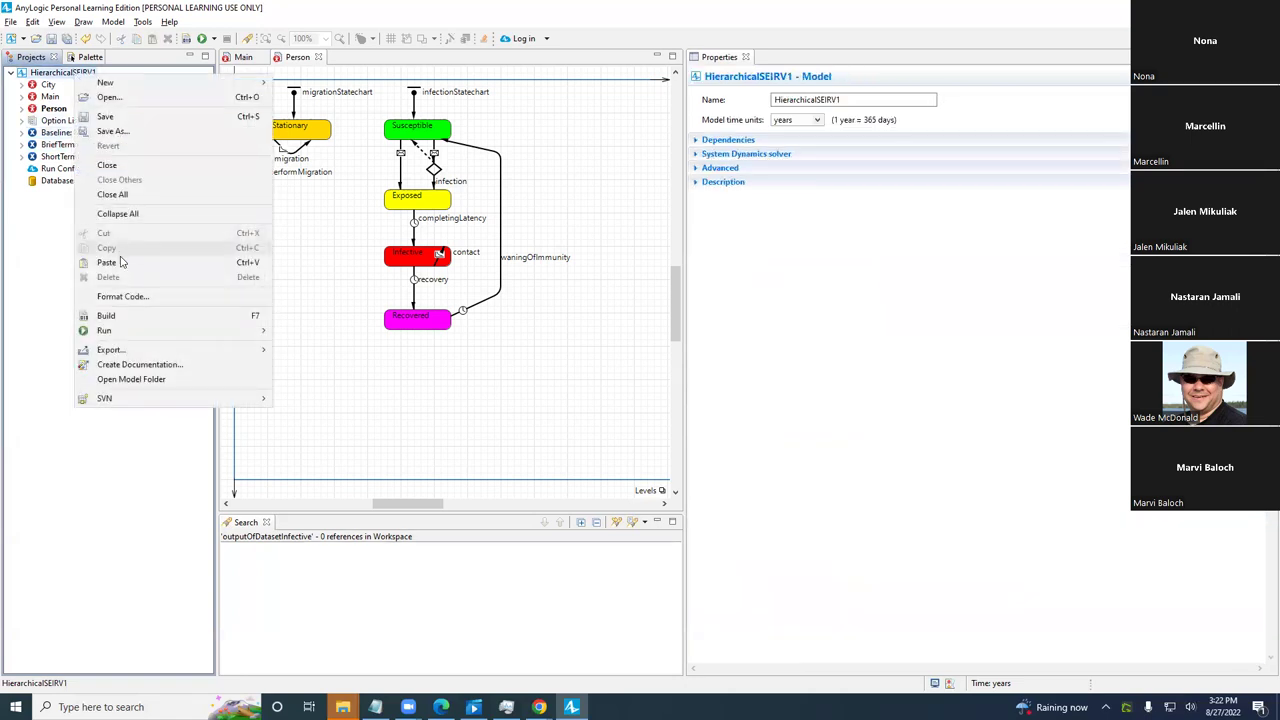
click(118, 262)
- Rename the duplicated Baseline experiment as HighMigration and save the model
click(88, 146)
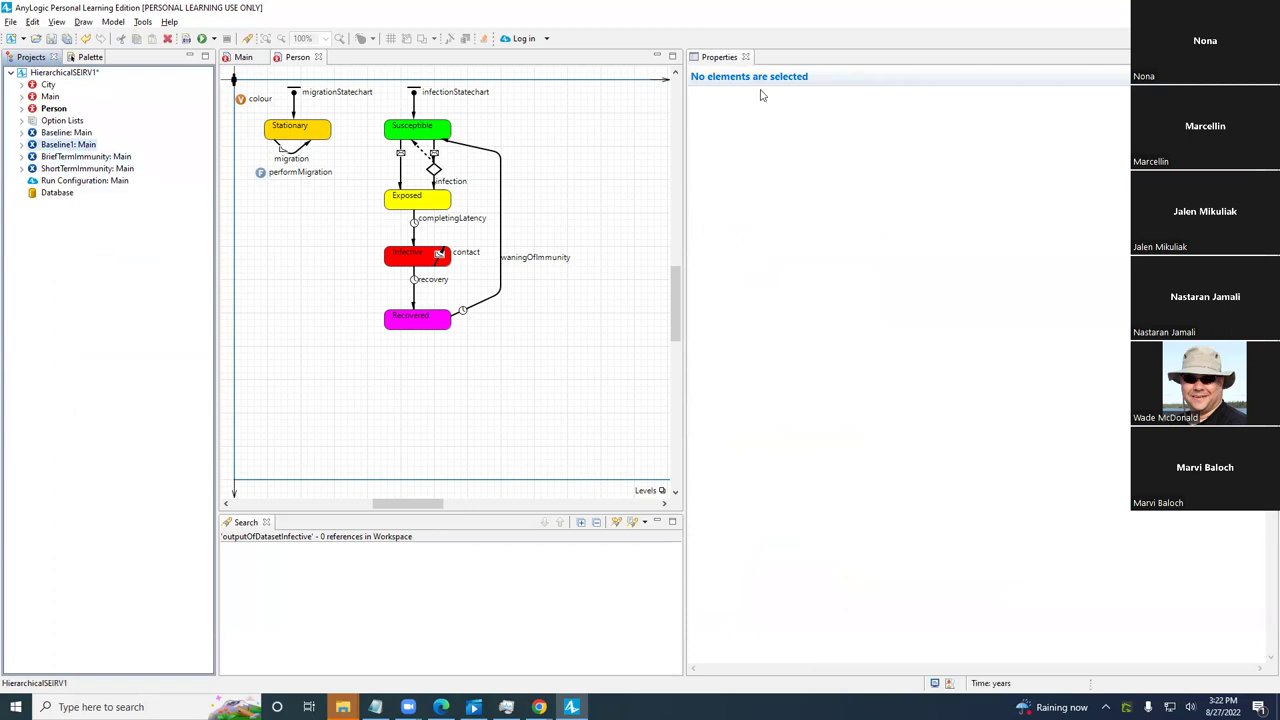
double_click(856, 99)
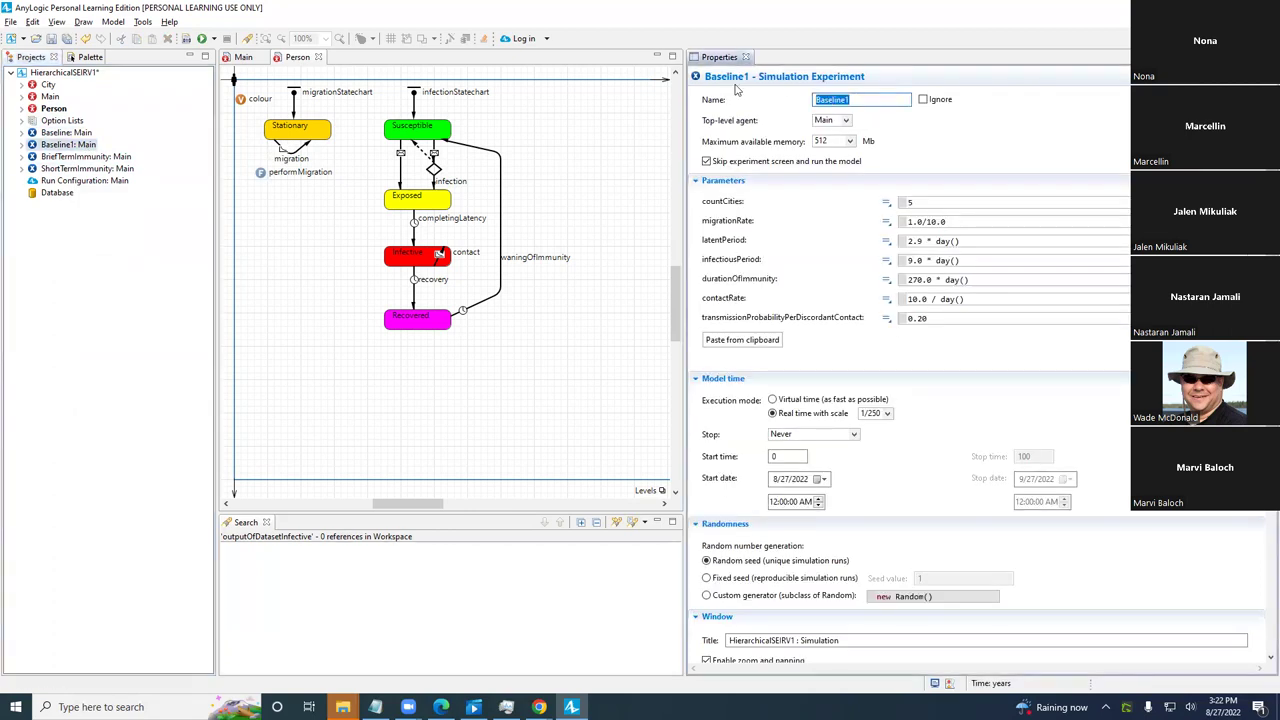
text(HighMigration)
key(ctrl+s)
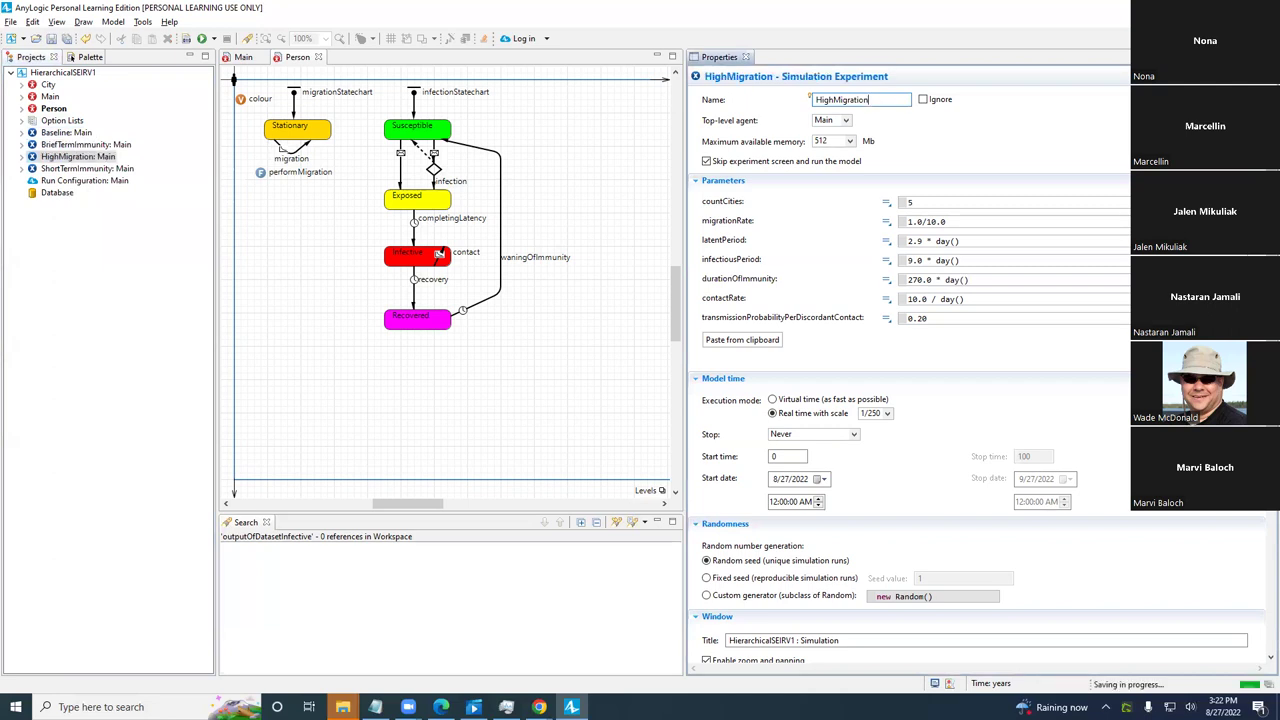
- Set the HighMigration experiment's migrationRate to 1.0/2.0 and save the model
click(985, 223)
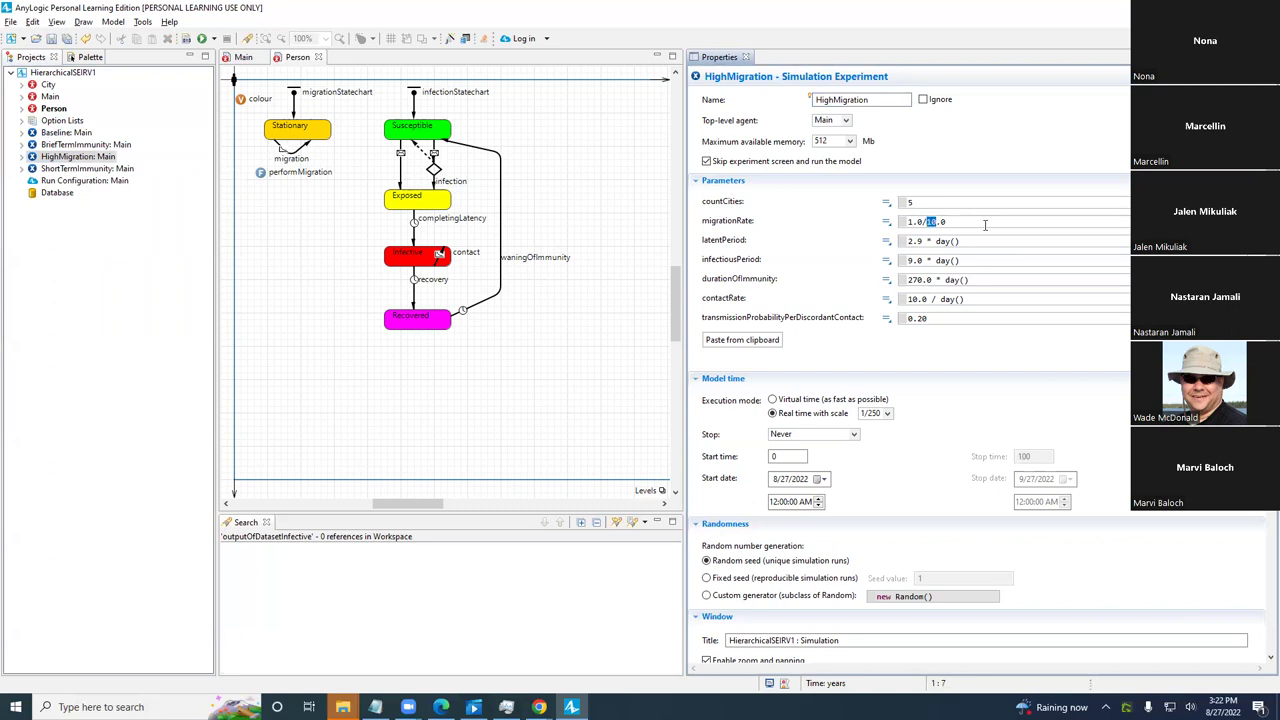
text(2)
key(ctrl+s)
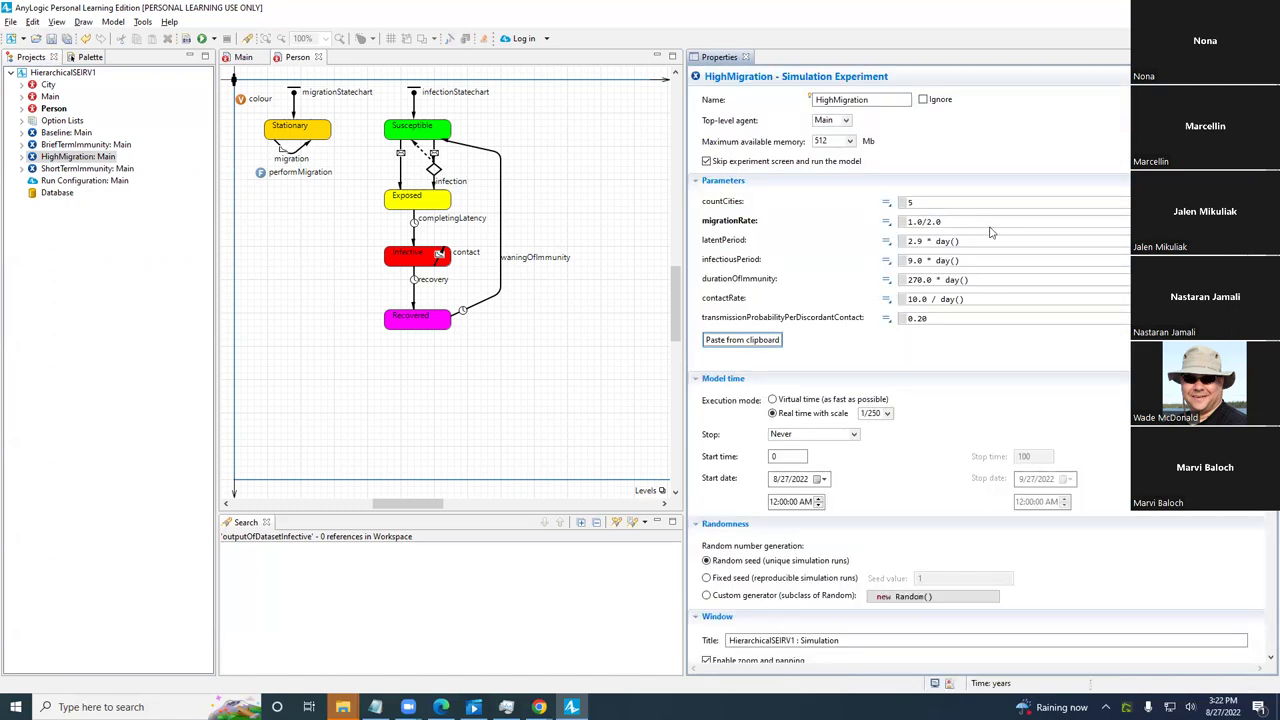
- Run the HighMigration experiment and raise its speed to x1/5 to watch infection move between the cities
right_click(80, 157)
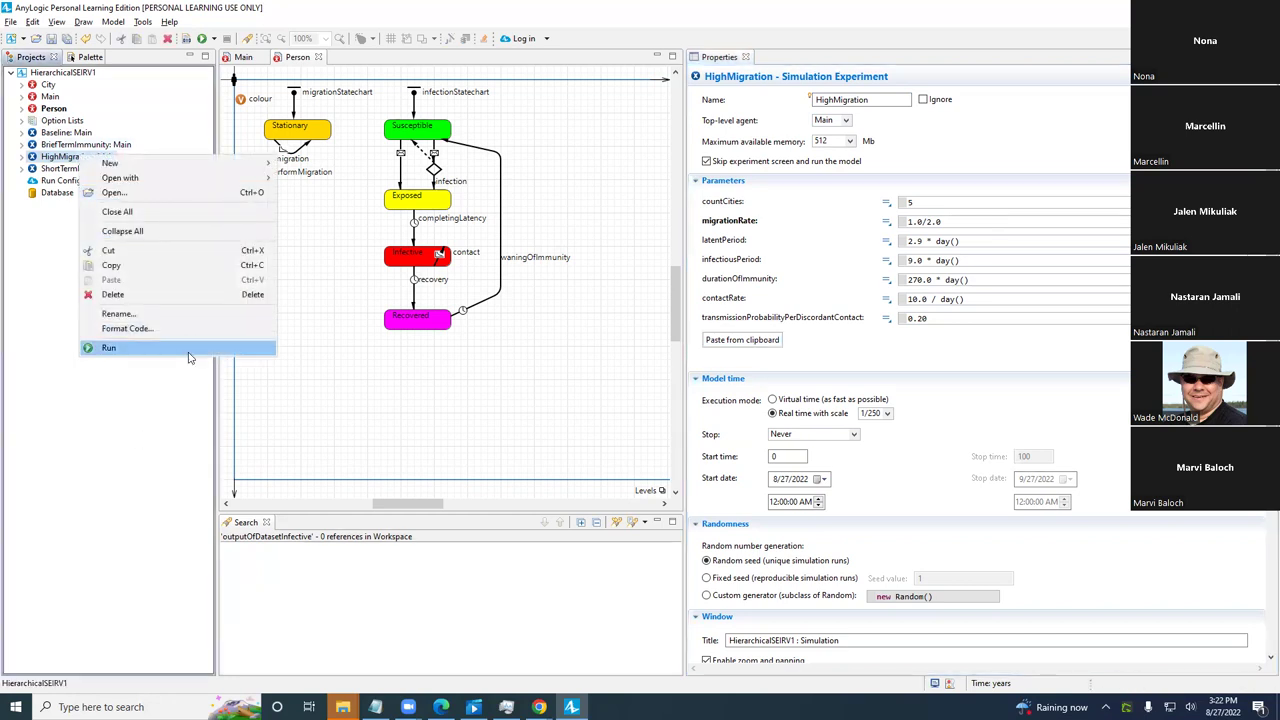
click(190, 348)
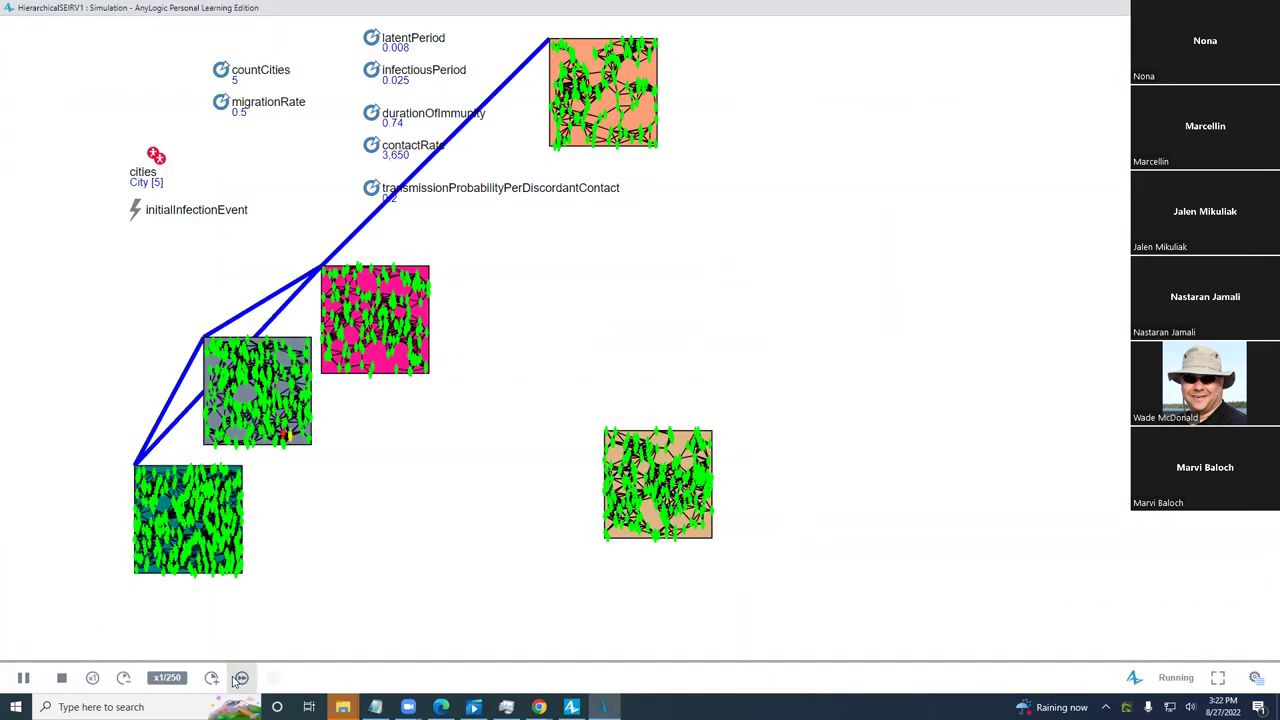
click(211, 677)
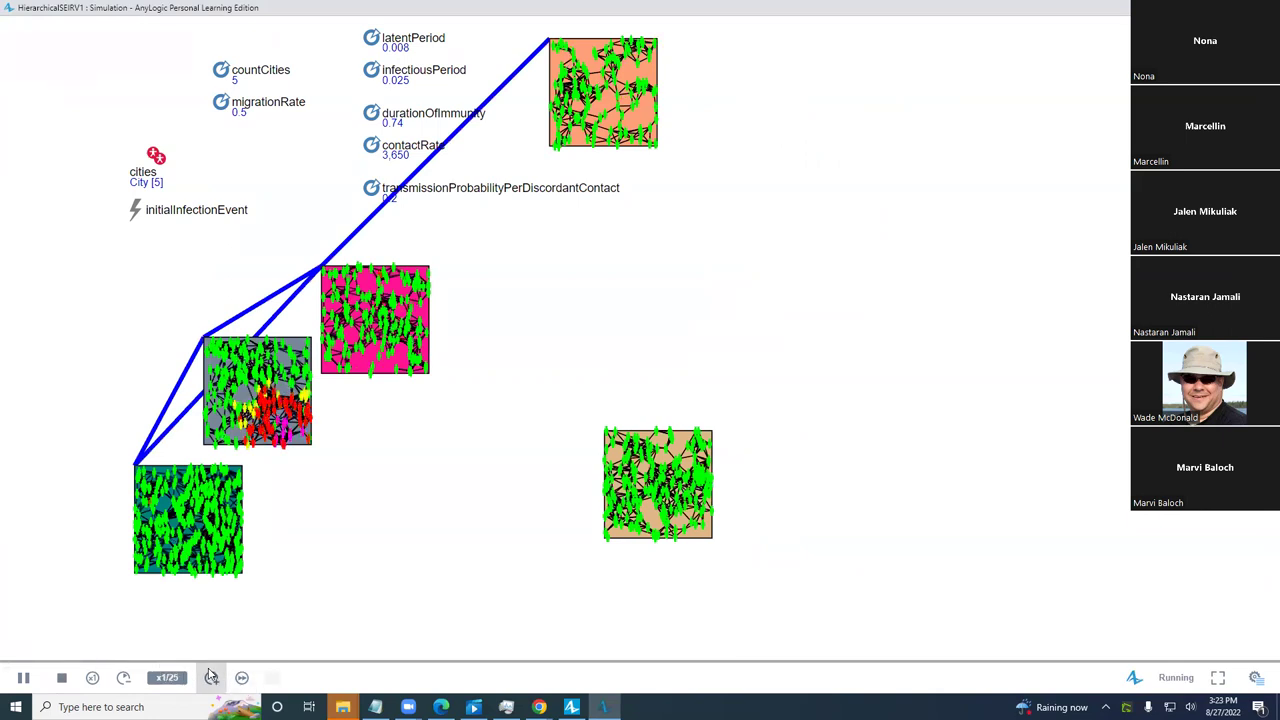
click(211, 677)
click(211, 677)
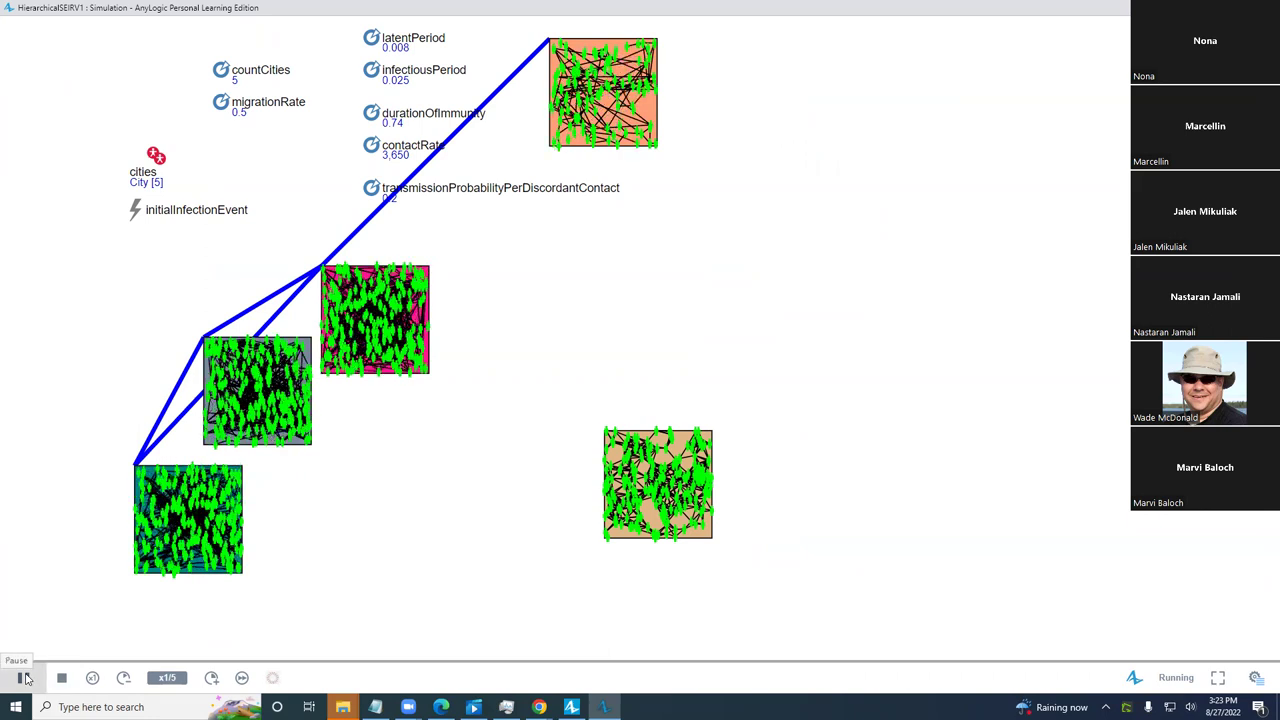
- Stop and restart the HighMigration run at x1/5, watch the persons' colours across the cities and stop it again
click(61, 678)
click(23, 679)
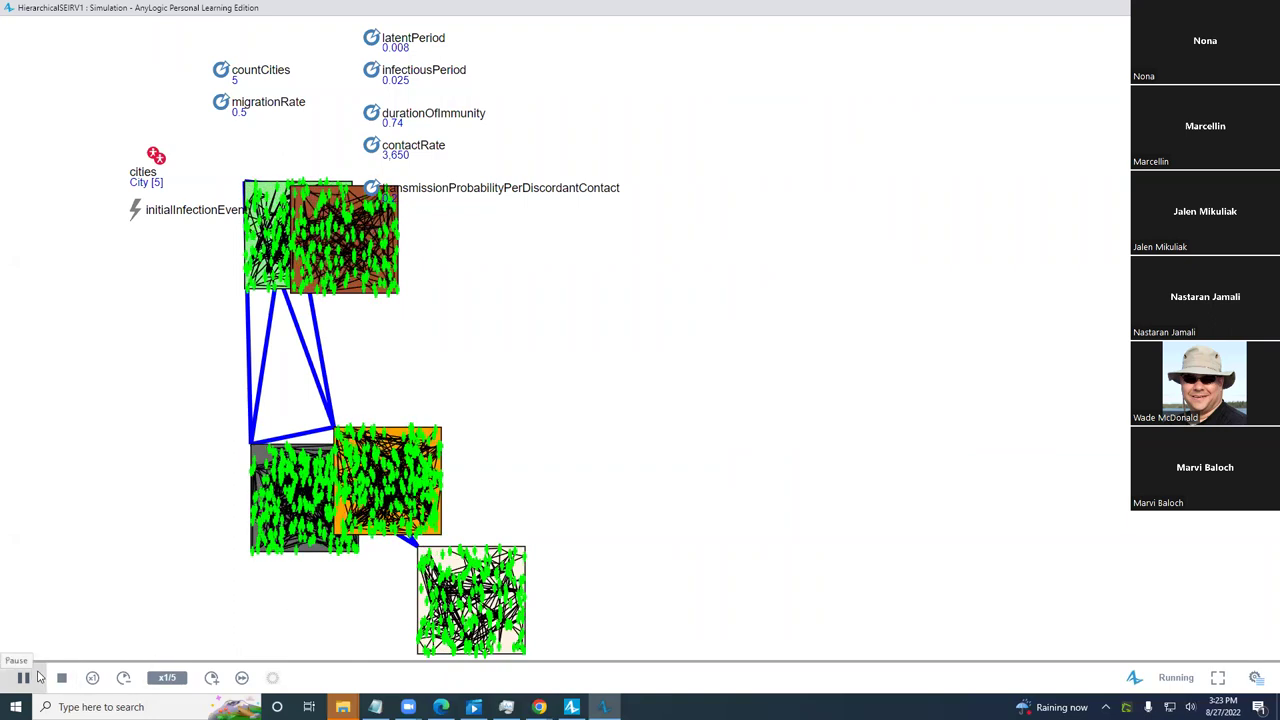
click(38, 678)
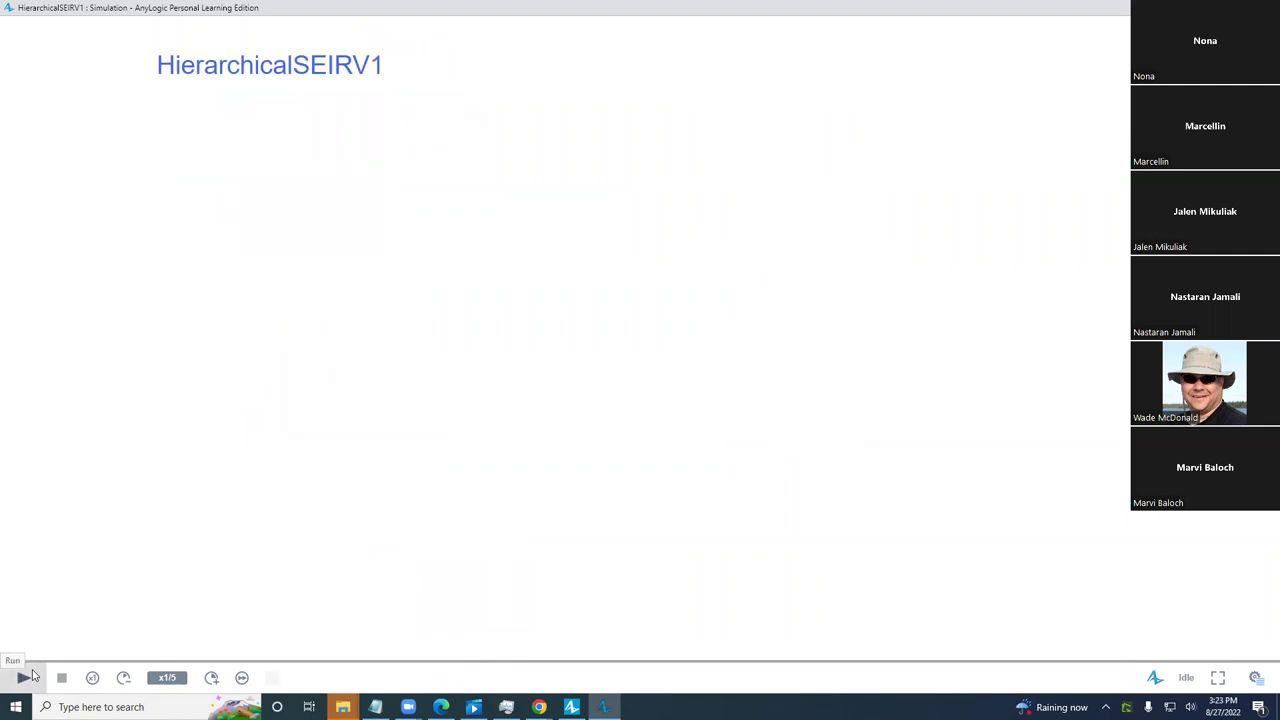
- Rerun the HighMigration experiment at x1/5, watch the cities and close the simulation window
click(25, 677)
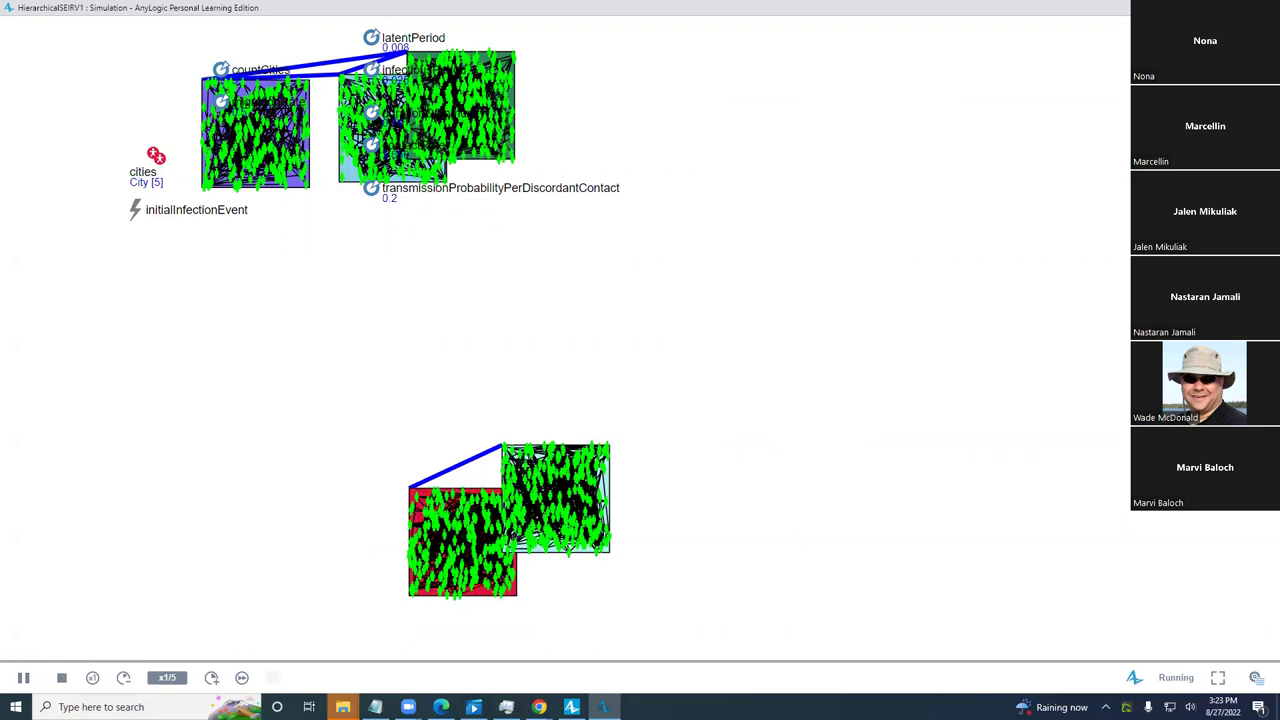
key(alt+F4)
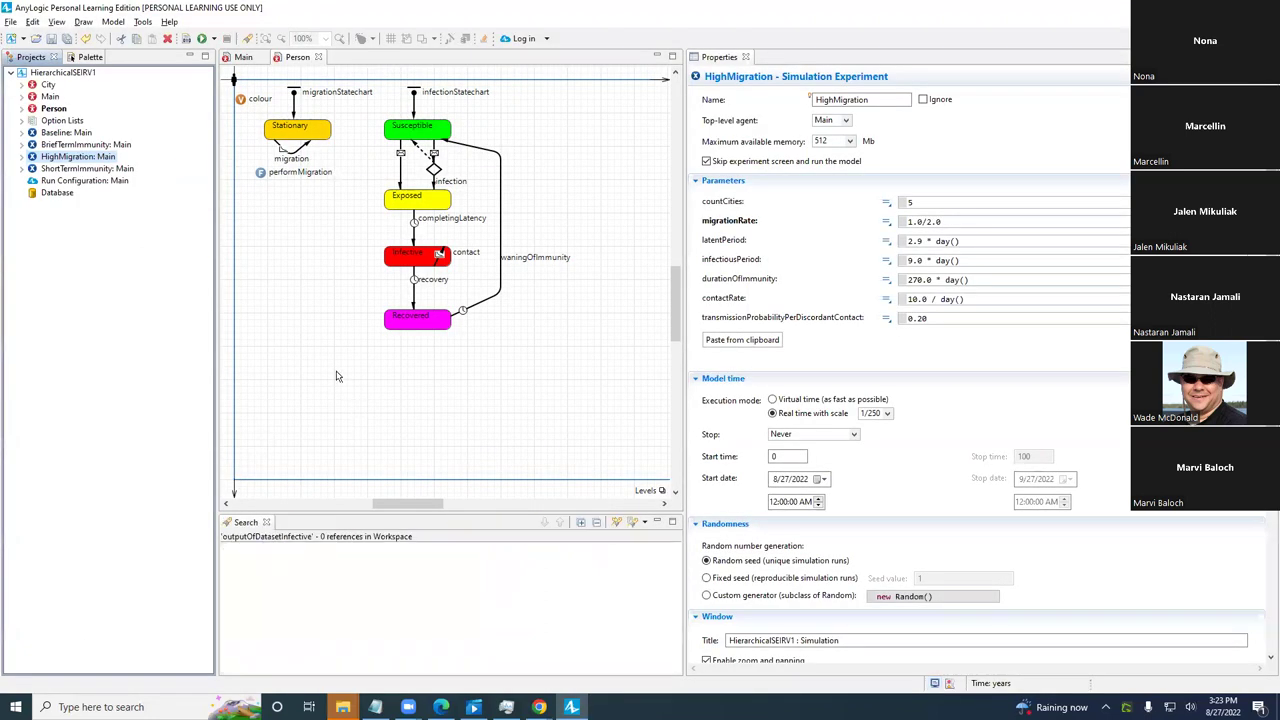
- Duplicate the HighMigration experiment within the HierarchicalSEIRV1 model
click(83, 159)
right_click(83, 159)
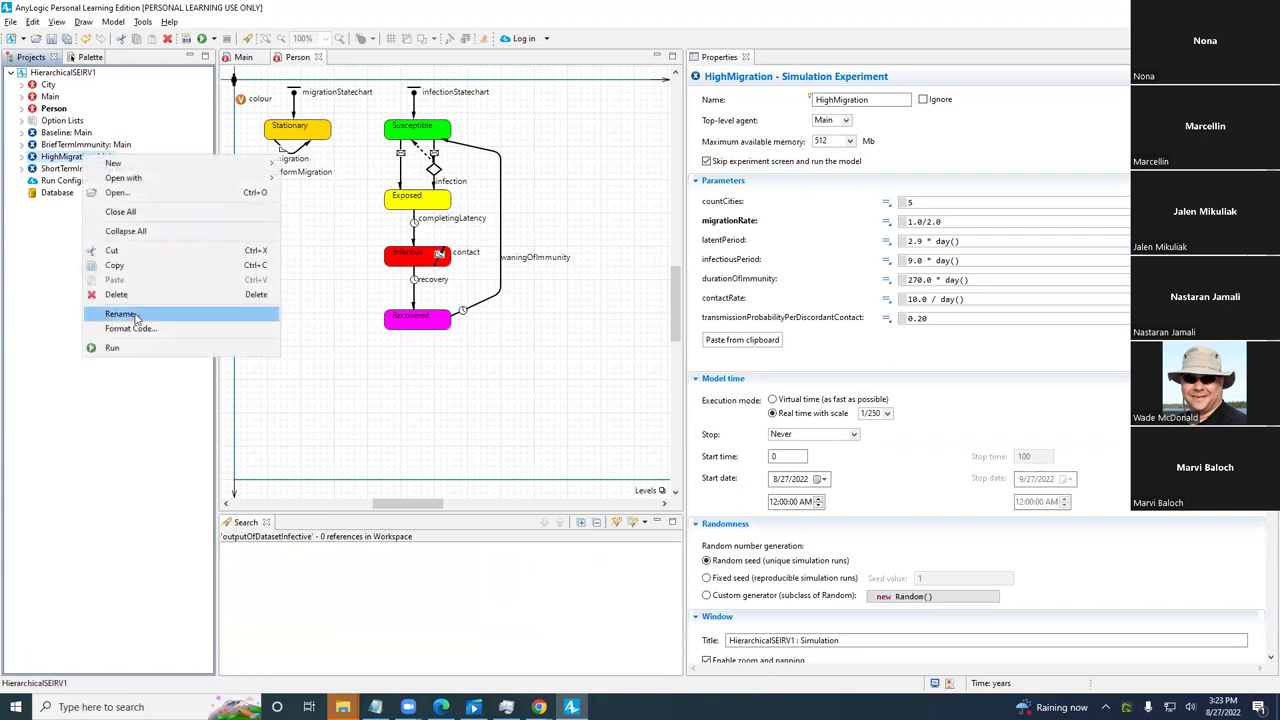
click(60, 283)
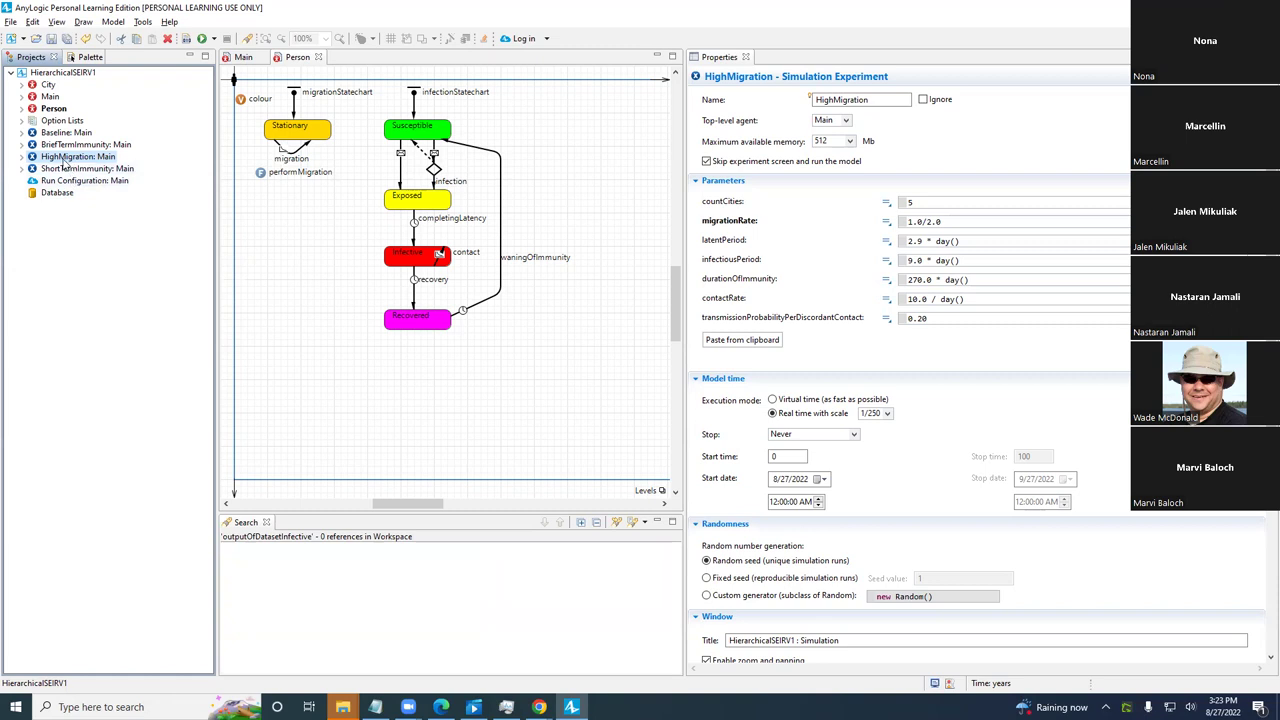
right_click(64, 162)
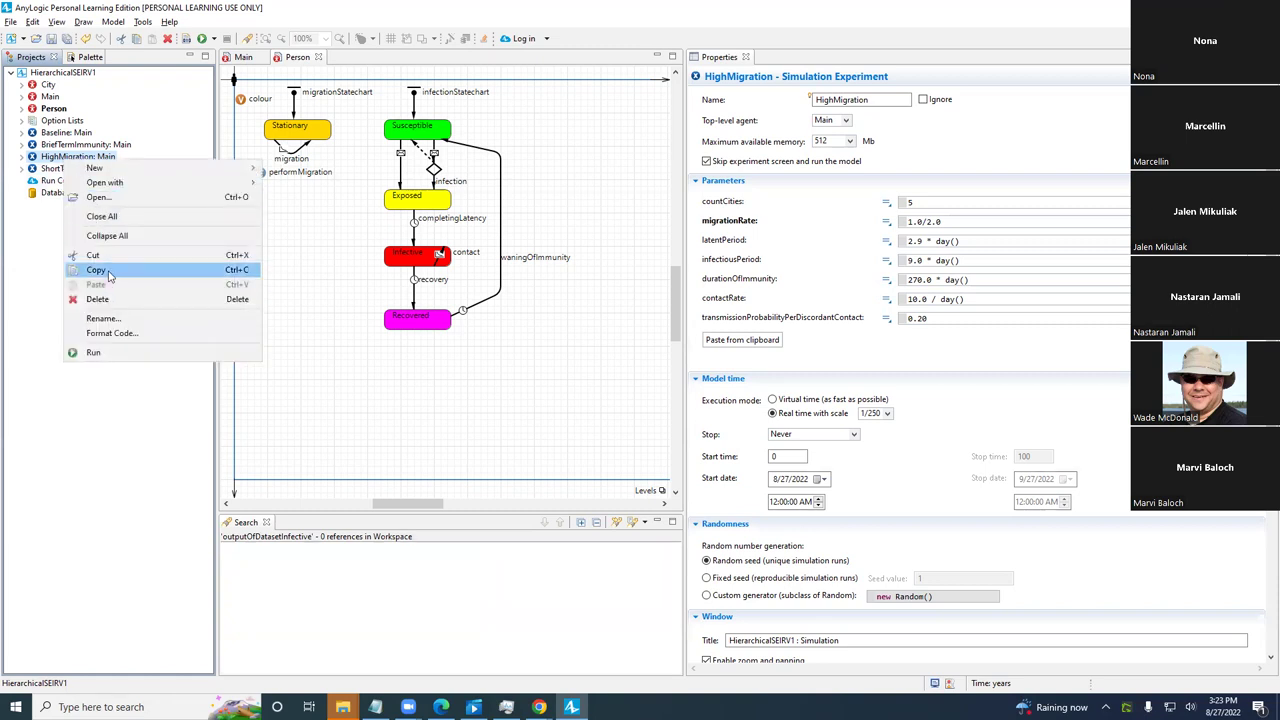
click(96, 270)
right_click(62, 160)
click(90, 263)
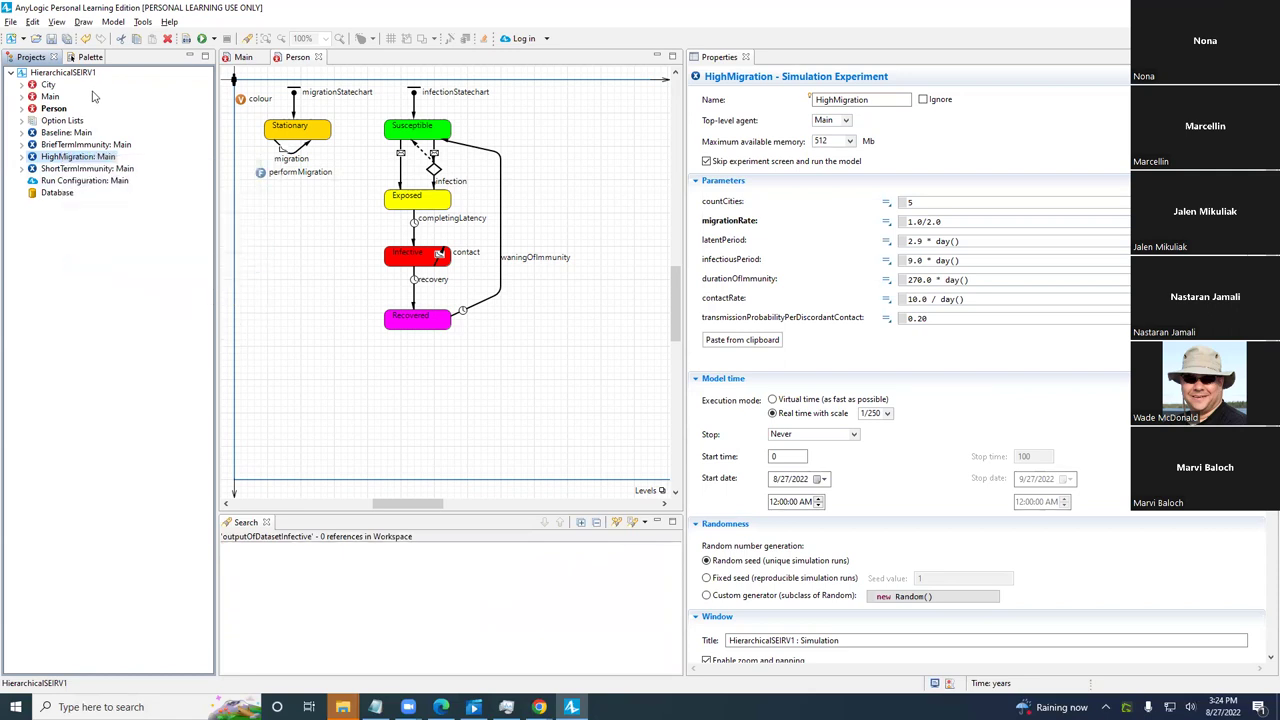
right_click(85, 73)
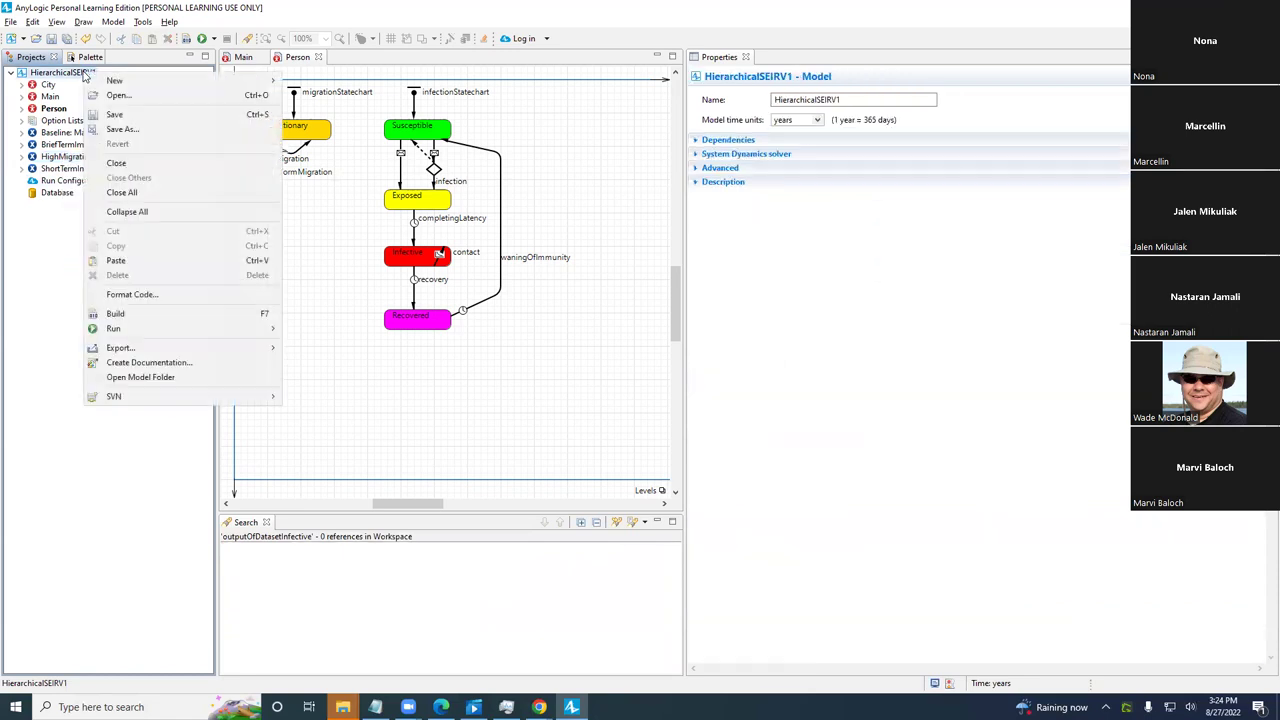
click(127, 261)
- Rename the duplicated HighMigration experiment as VeryHighMigration and save the model
click(85, 168)
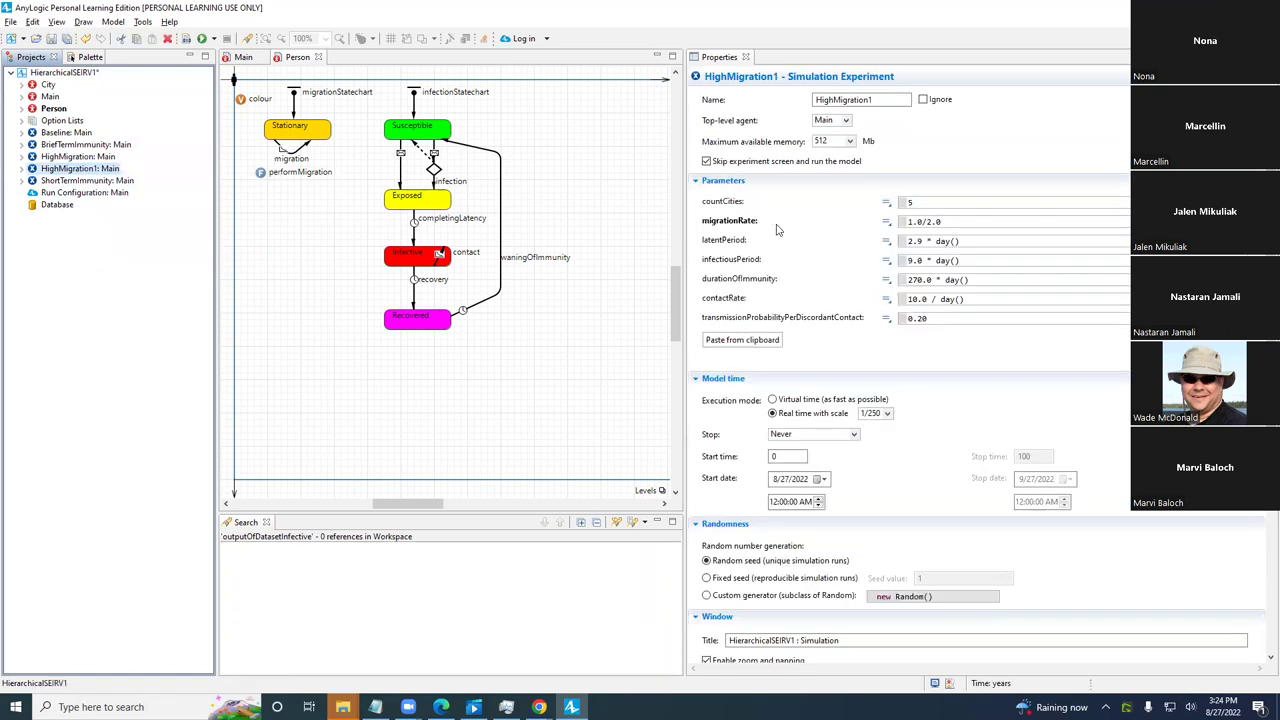
click(856, 101)
key(Home)
text(Very)
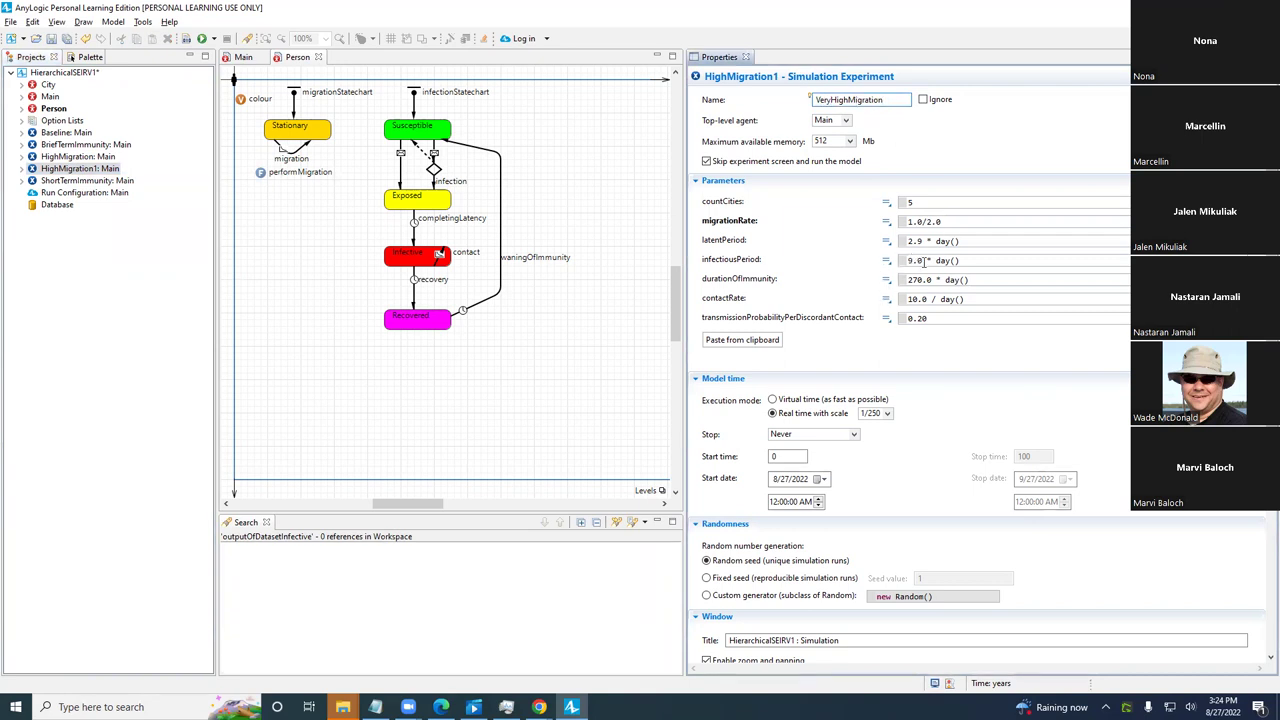
key(ctrl+s)
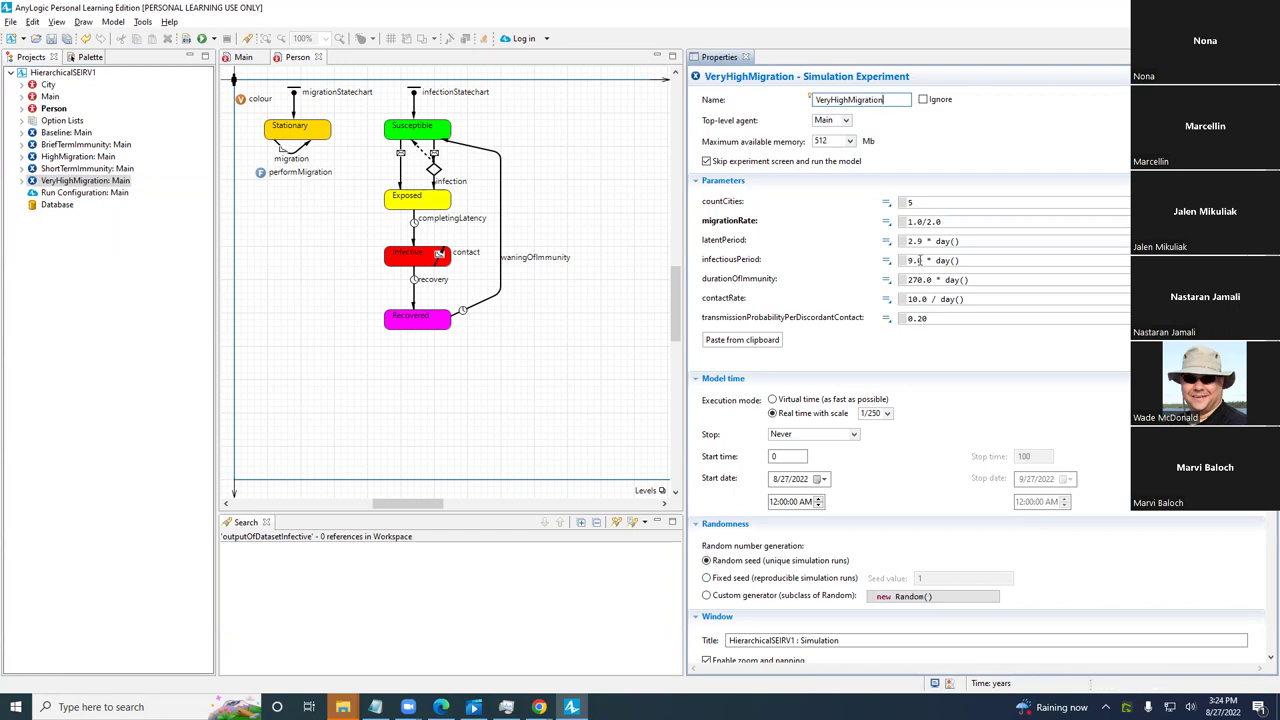
- Set the VeryHighMigration experiment's migrationRate to 4.0 and save the model
click(920, 222)
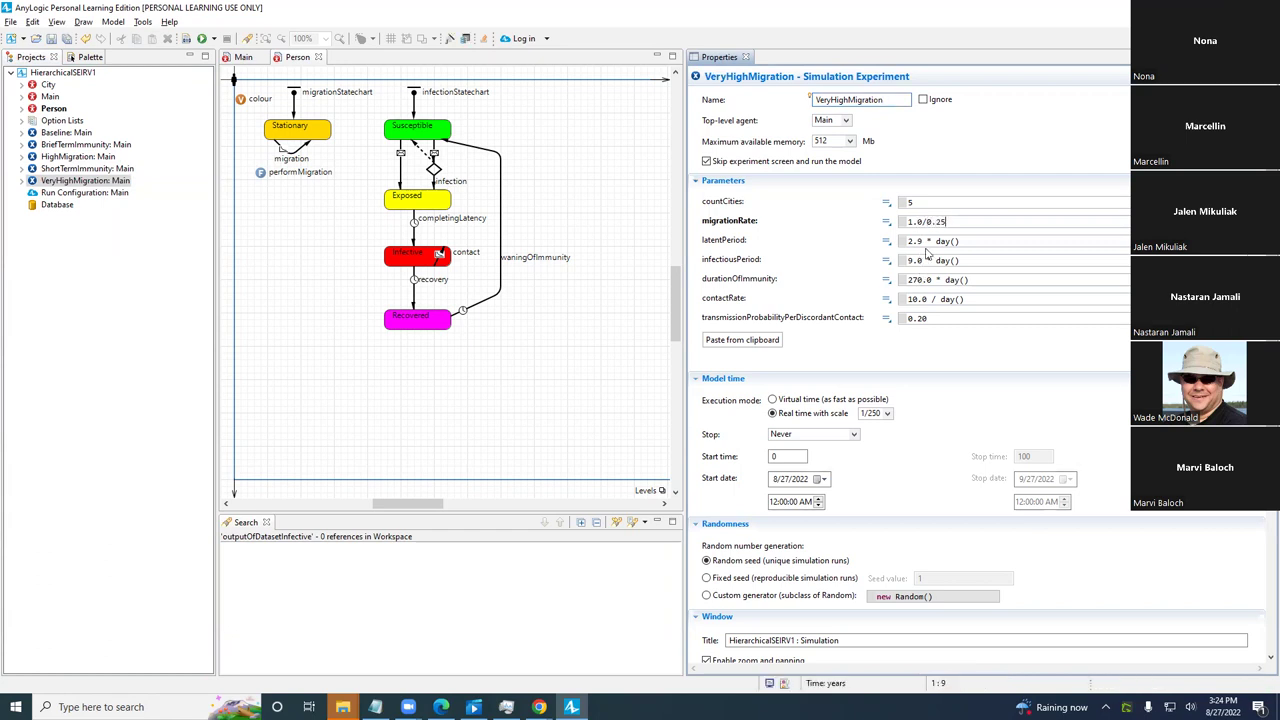
key(ctrl+s)
drag(946, 222, 842, 211)
text(4)
key(ctrl+s)
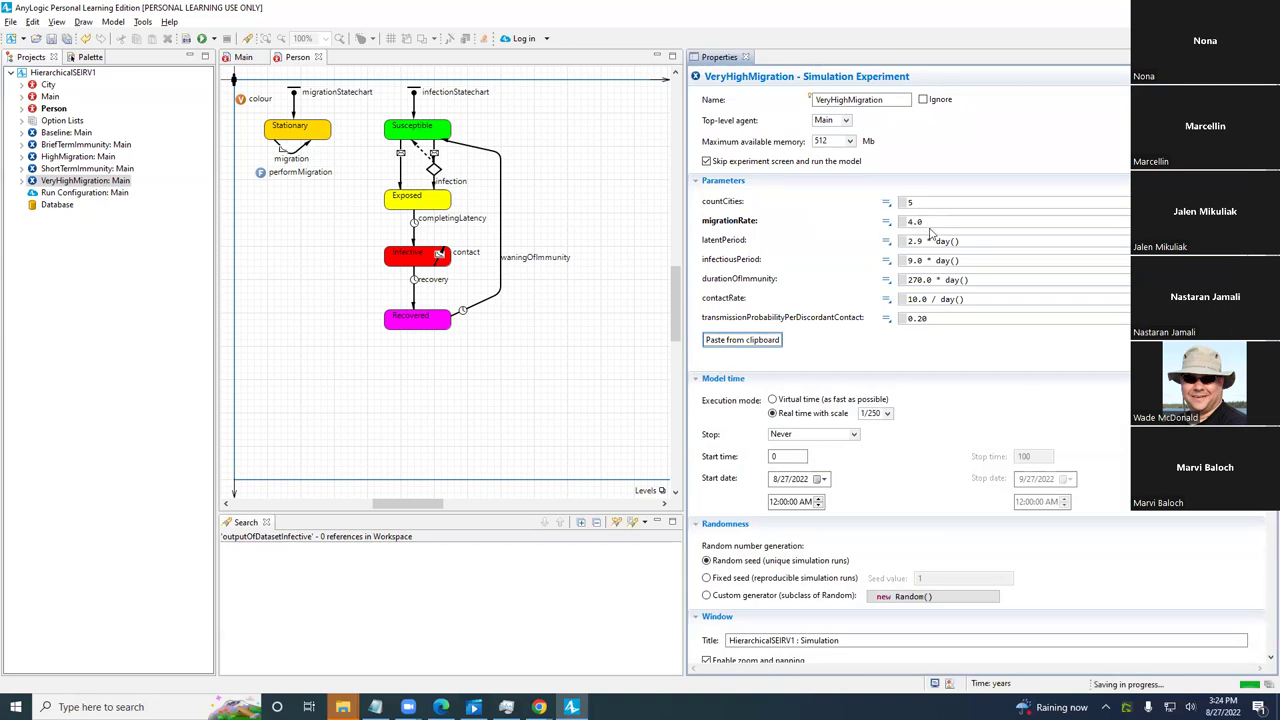
- Run the VeryHighMigration experiment and raise its speed to x1/5 to watch infection spread between the cities
right_click(68, 182)
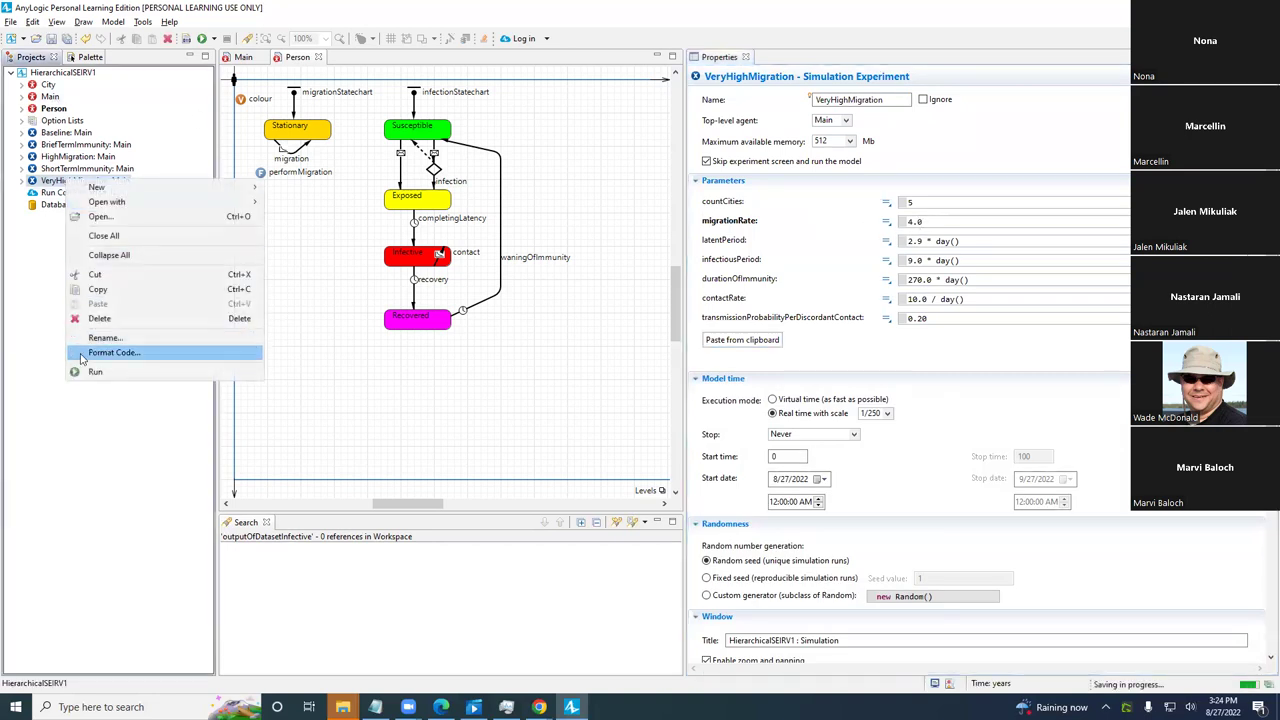
click(98, 370)
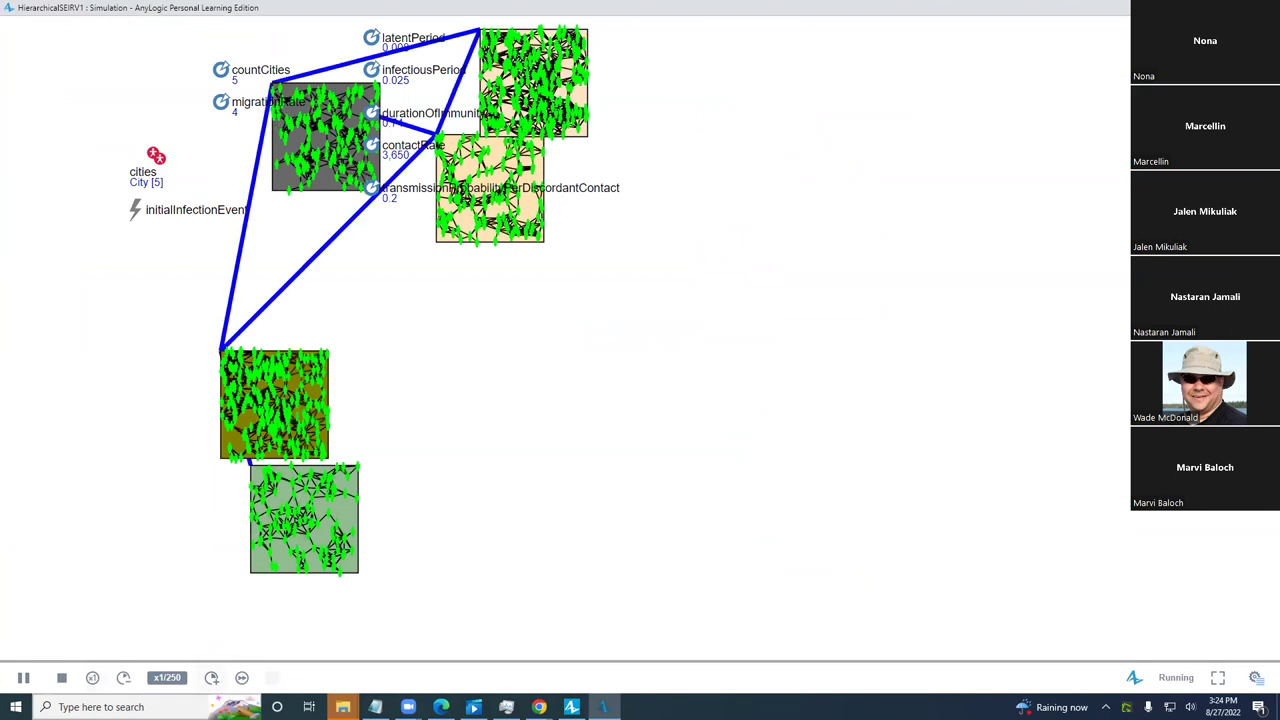
click(200, 706)
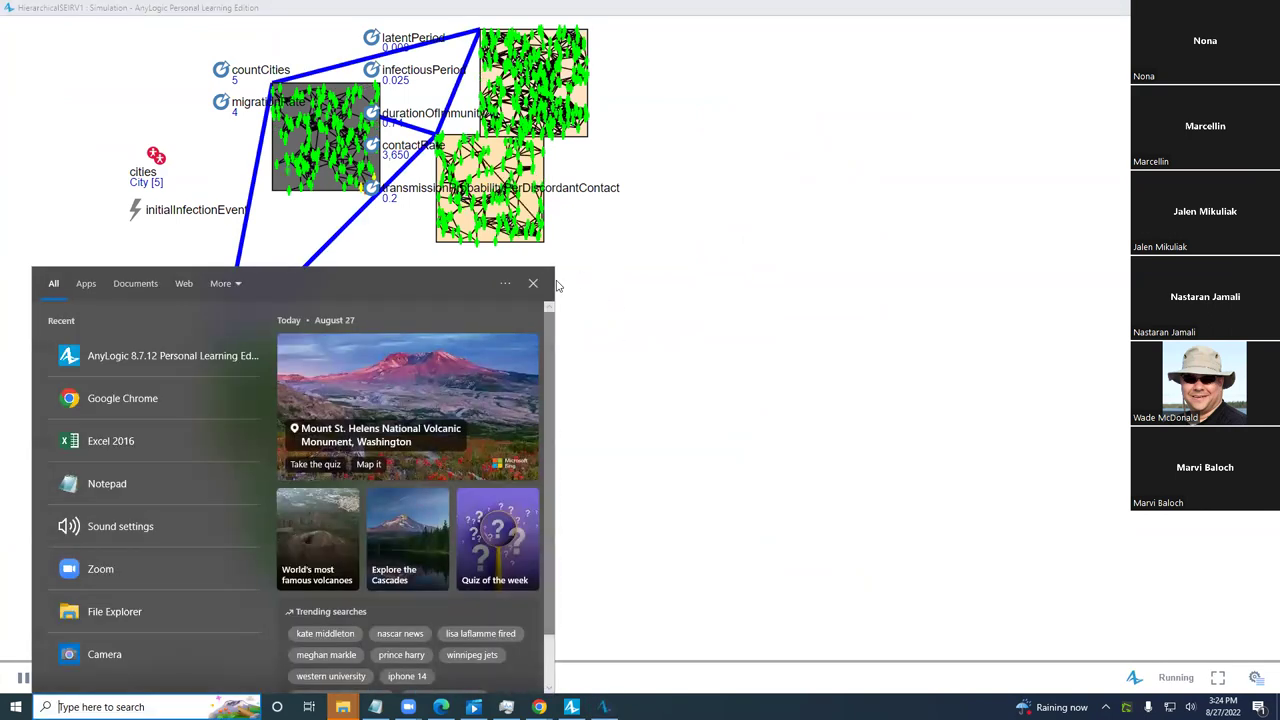
key(Escape)
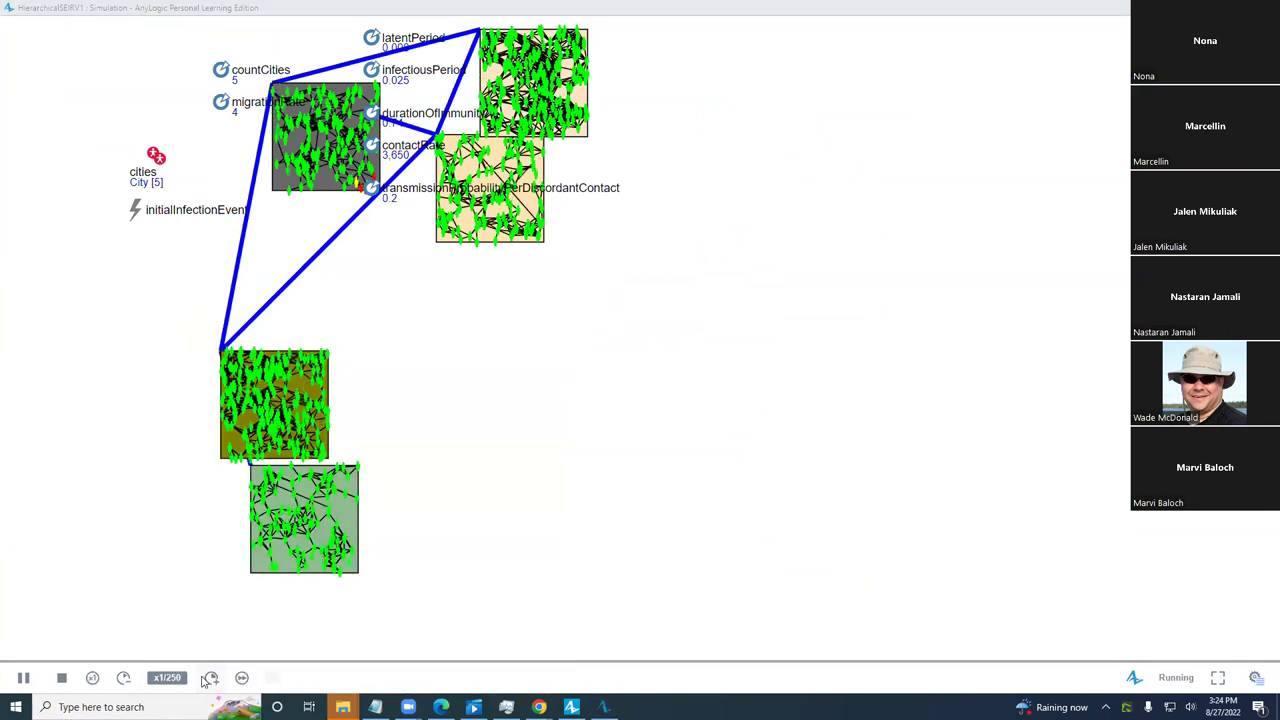
click(210, 678)
click(210, 678)
click(210, 678)
click(210, 678)
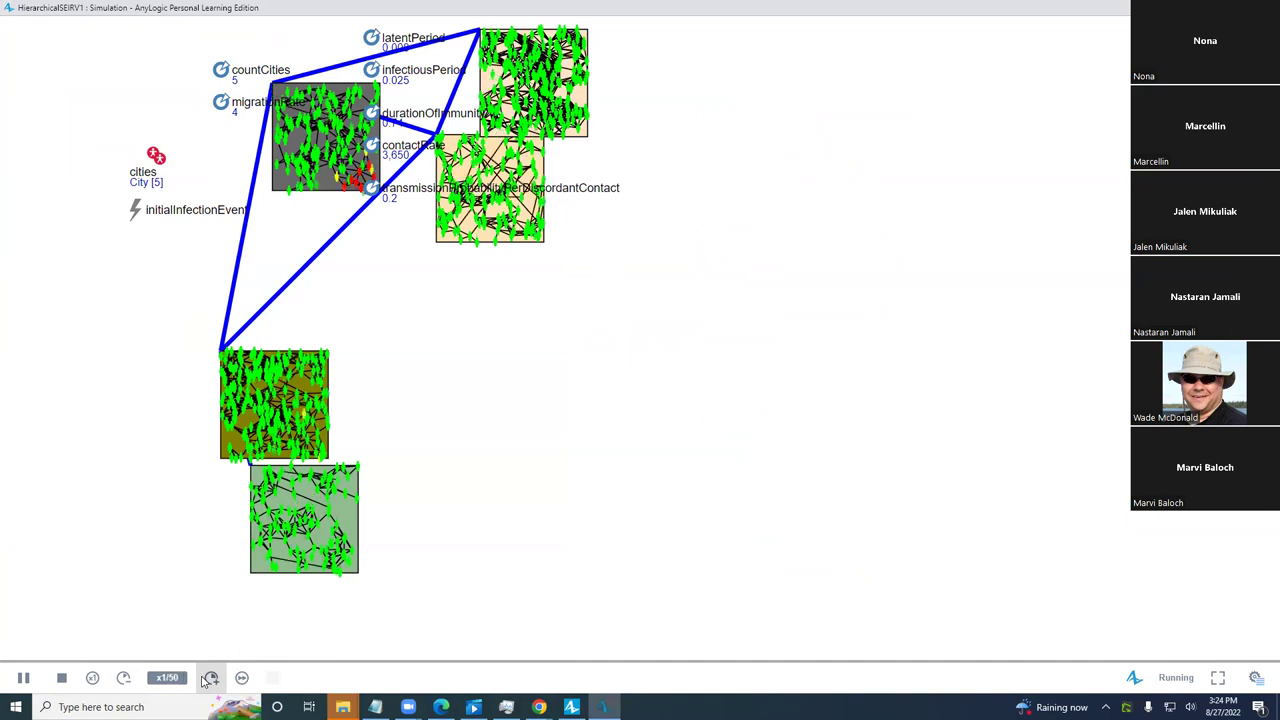
click(211, 678)
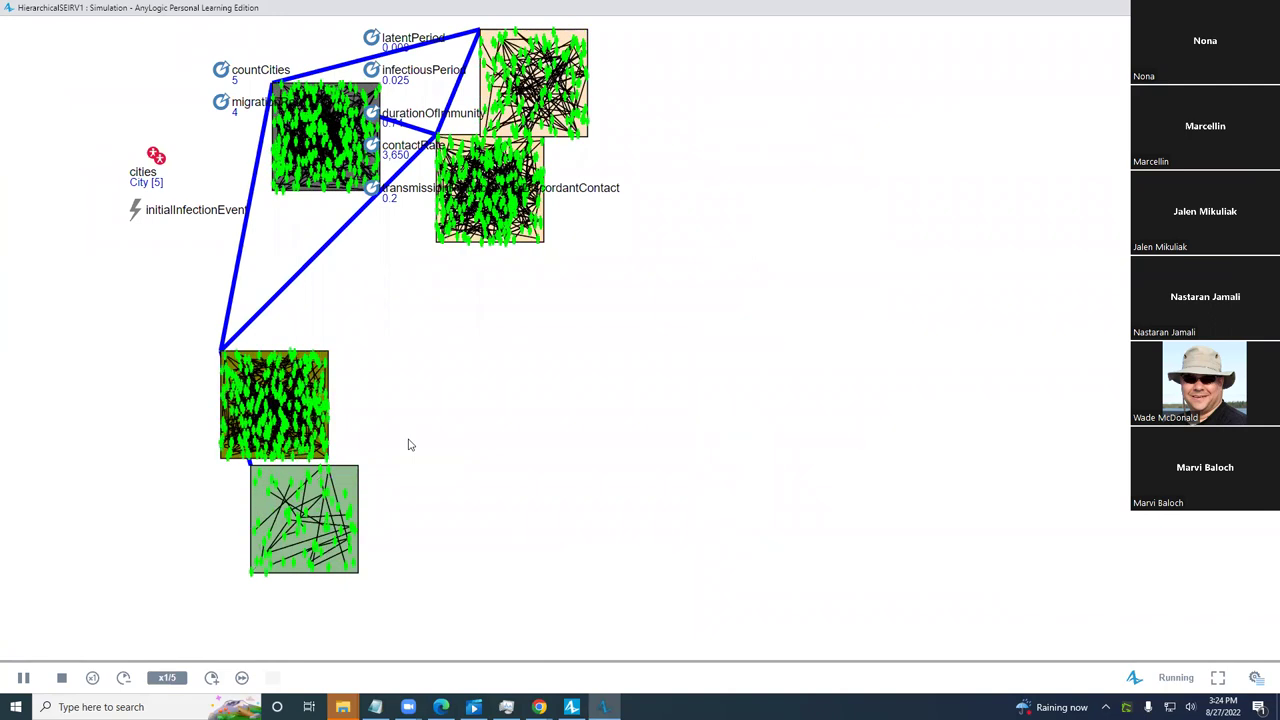
- Stop and restart the VeryHighMigration run twice at x1/5 to compare outcomes, and close the simulation window
click(58, 684)
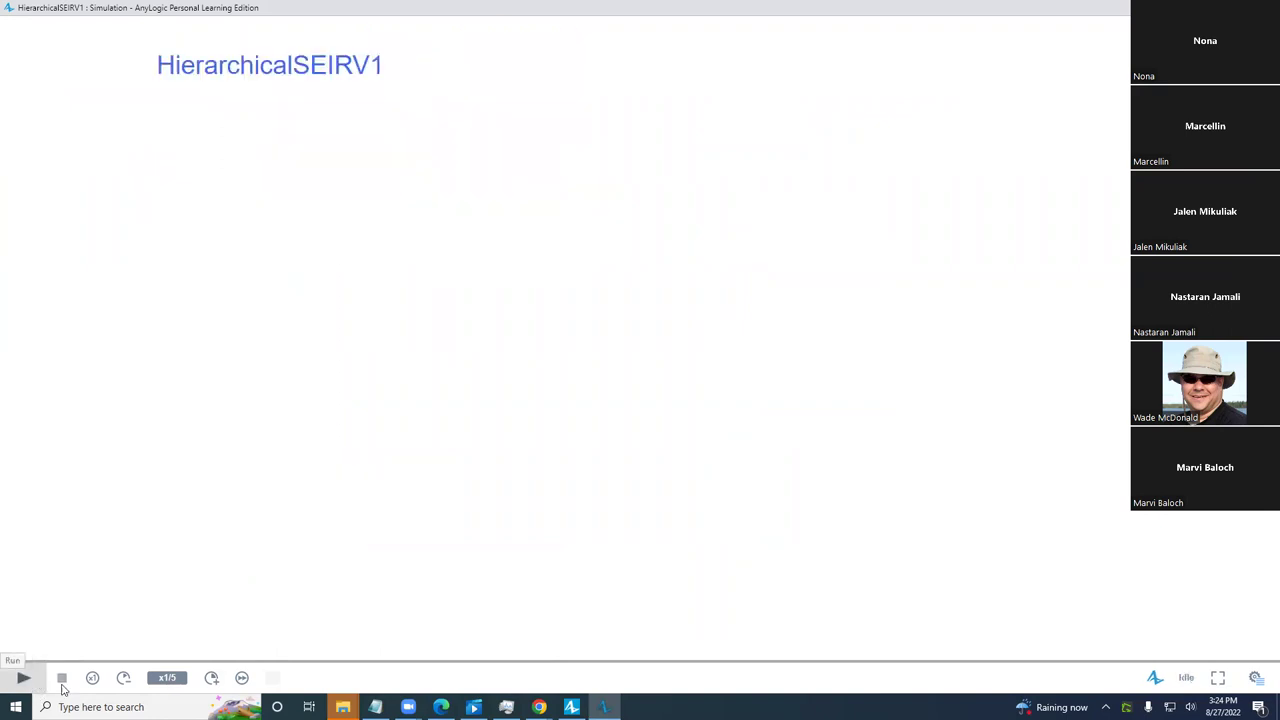
click(33, 679)
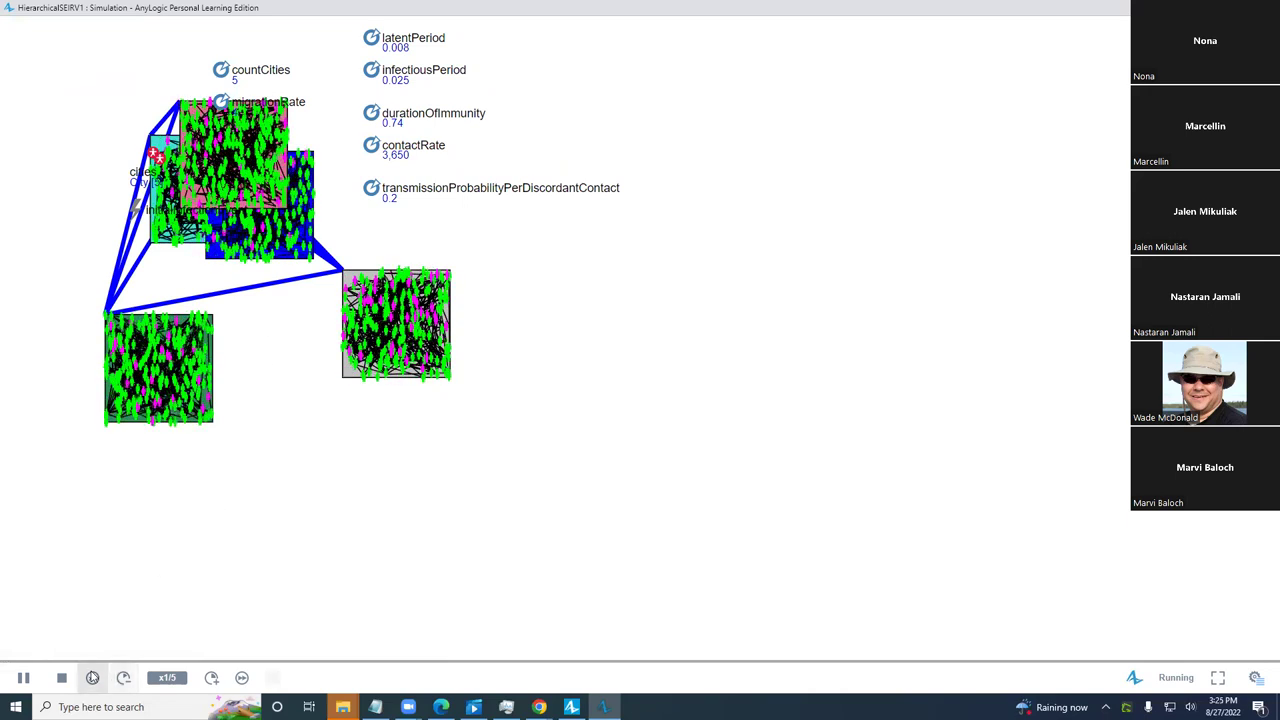
click(62, 679)
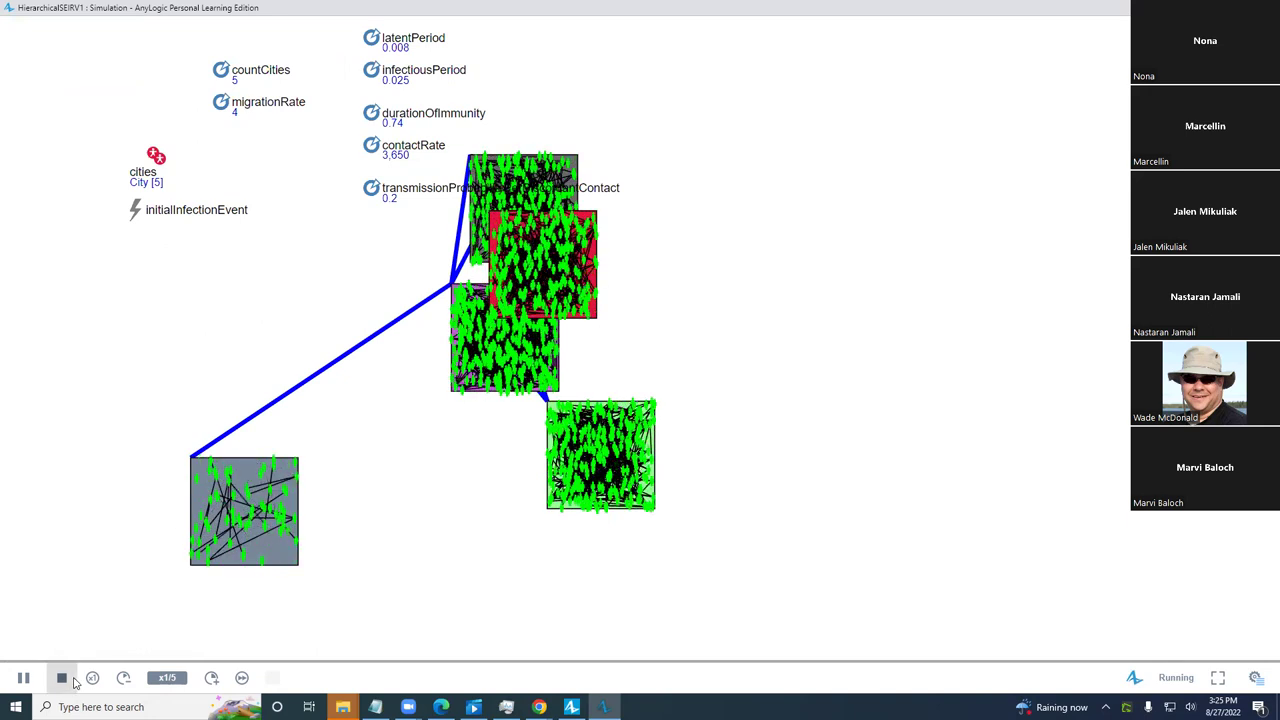
click(23, 678)
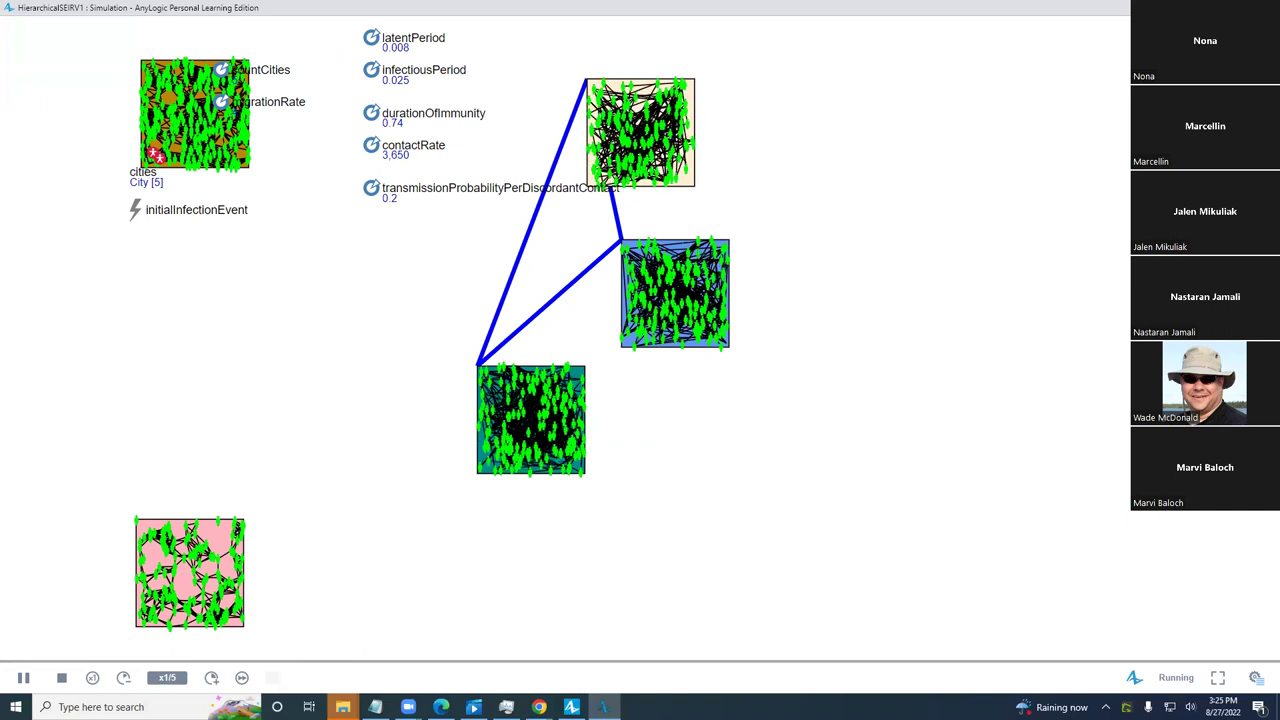
key(alt+F4)
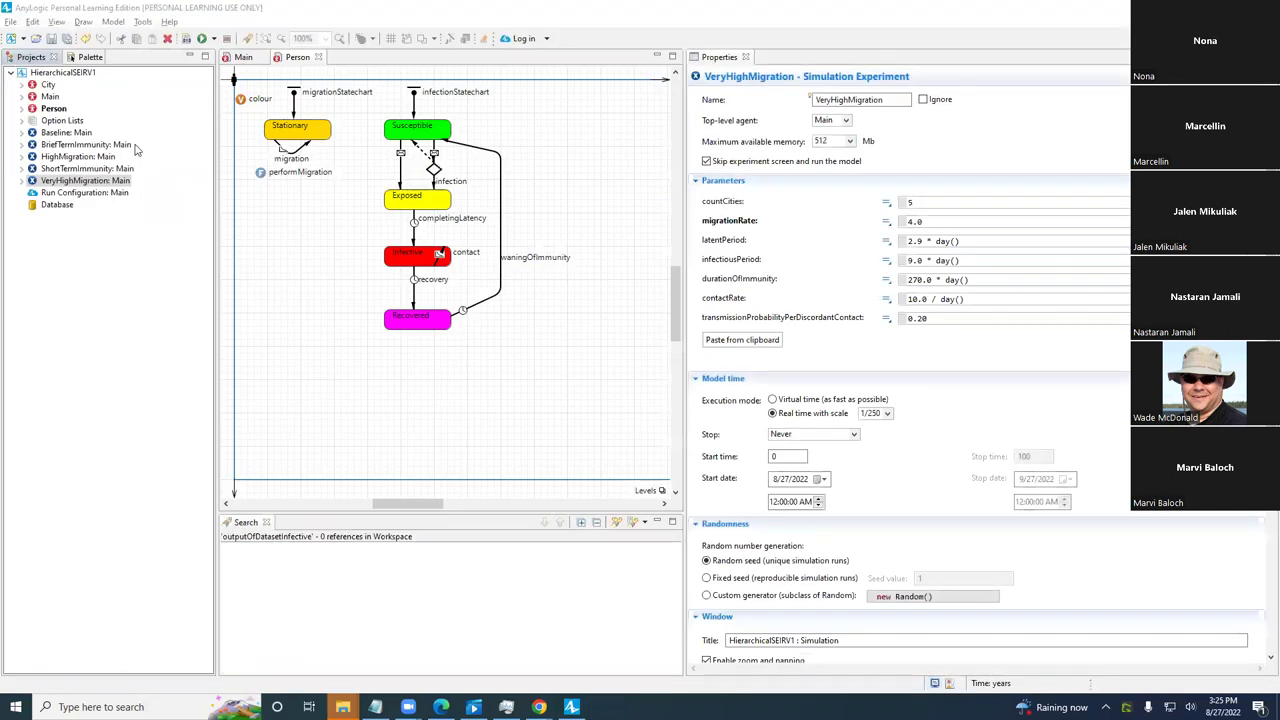
- Duplicate the Baseline experiment within the HierarchicalSEIRV1 model
right_click(56, 136)
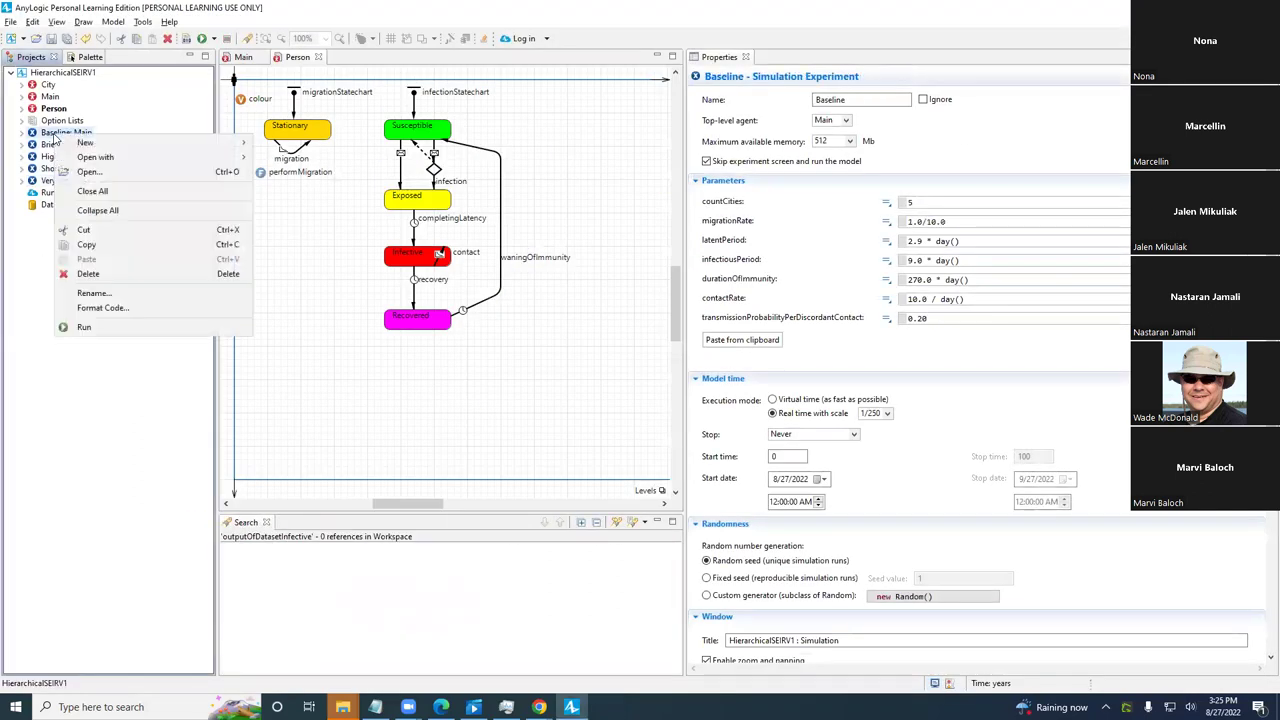
click(83, 246)
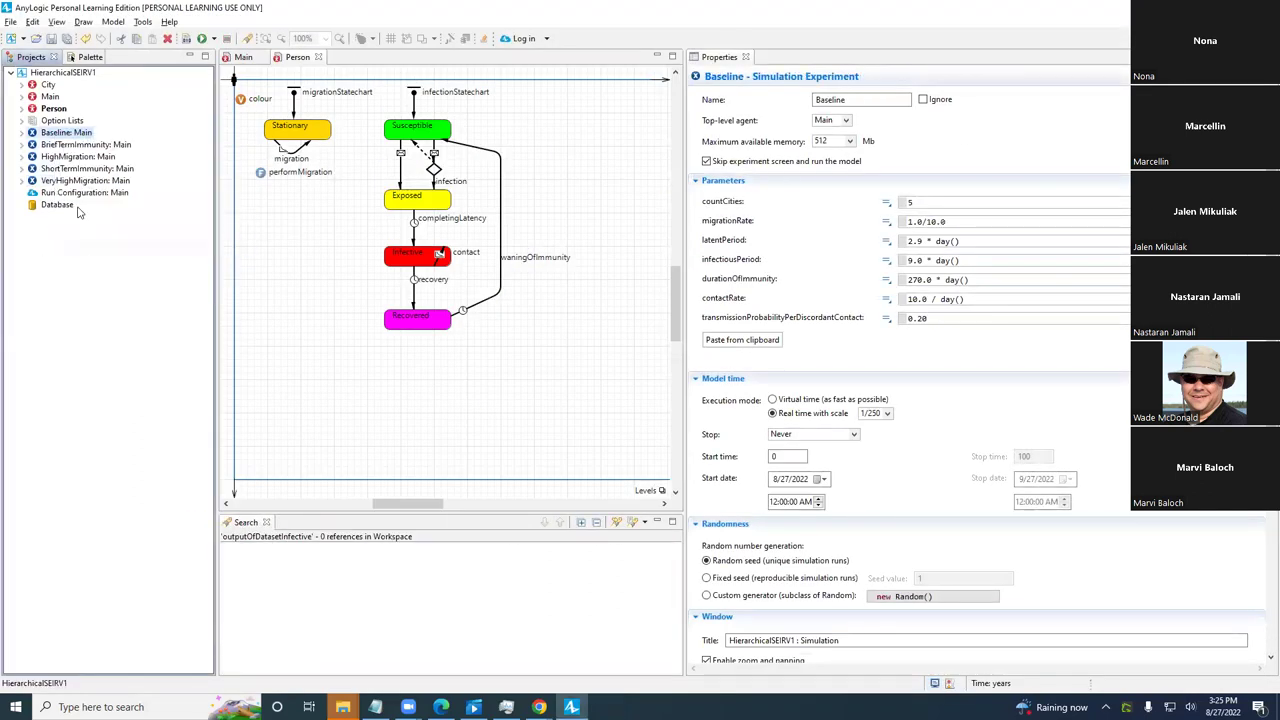
right_click(76, 72)
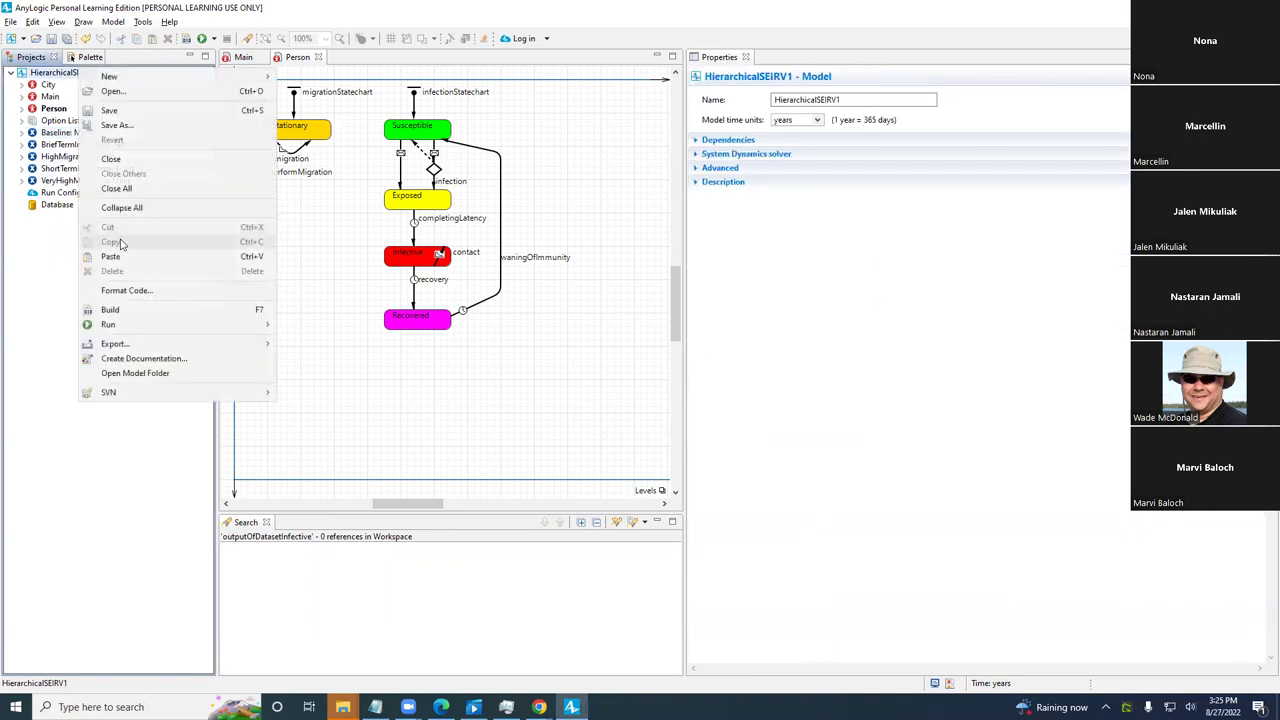
click(110, 256)
- Rename the duplicated Baseline experiment as ProlongedInfectiousness and save the model
click(88, 144)
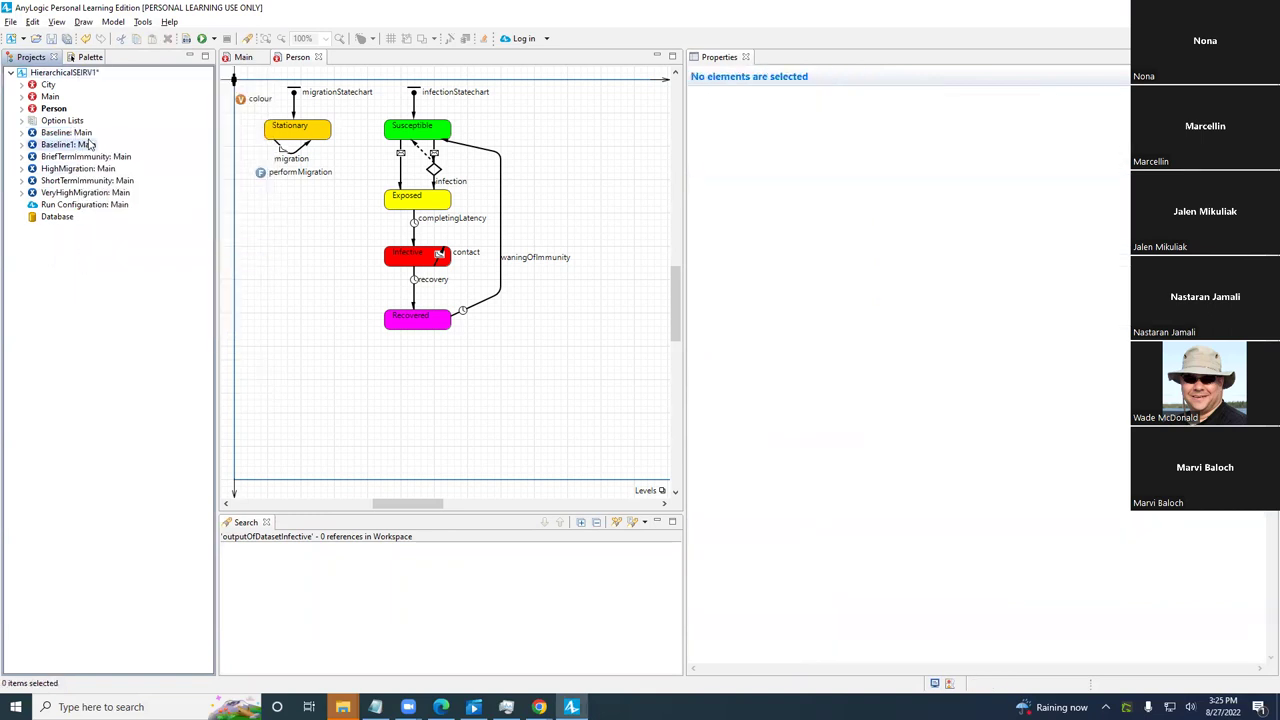
click(735, 72)
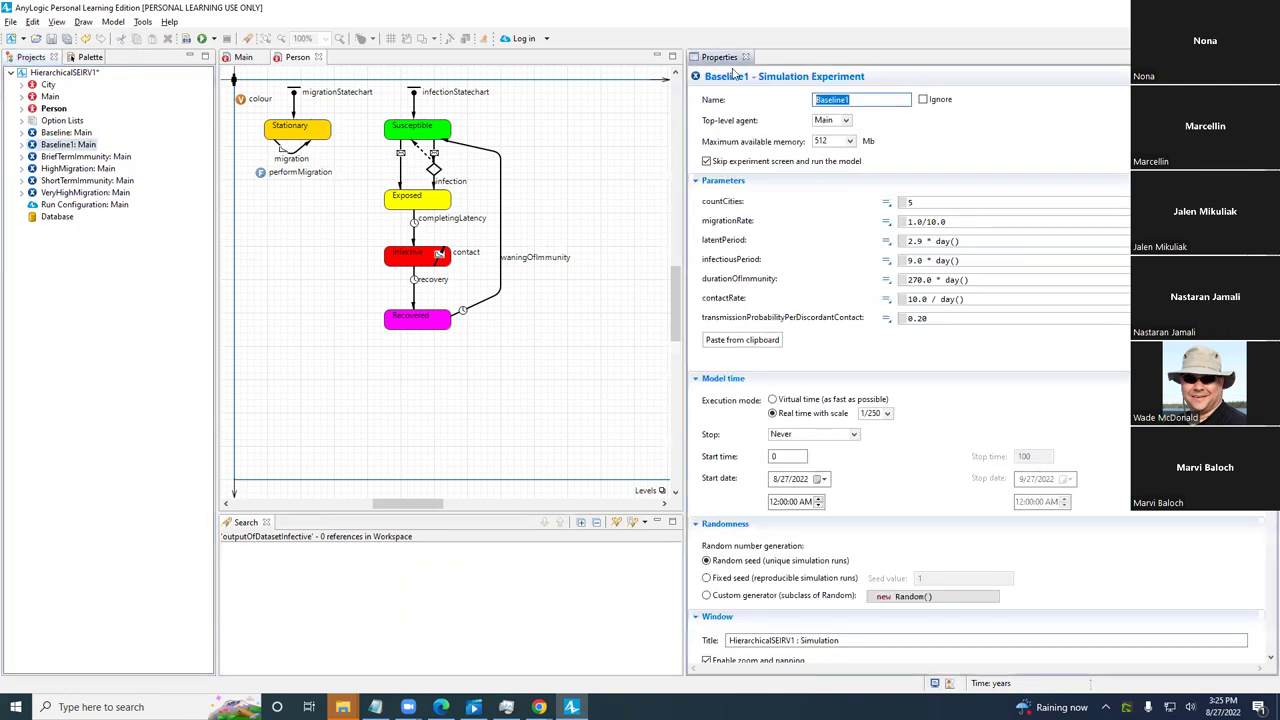
text(ProlongedInfectiousness)
key(ctrl+s)
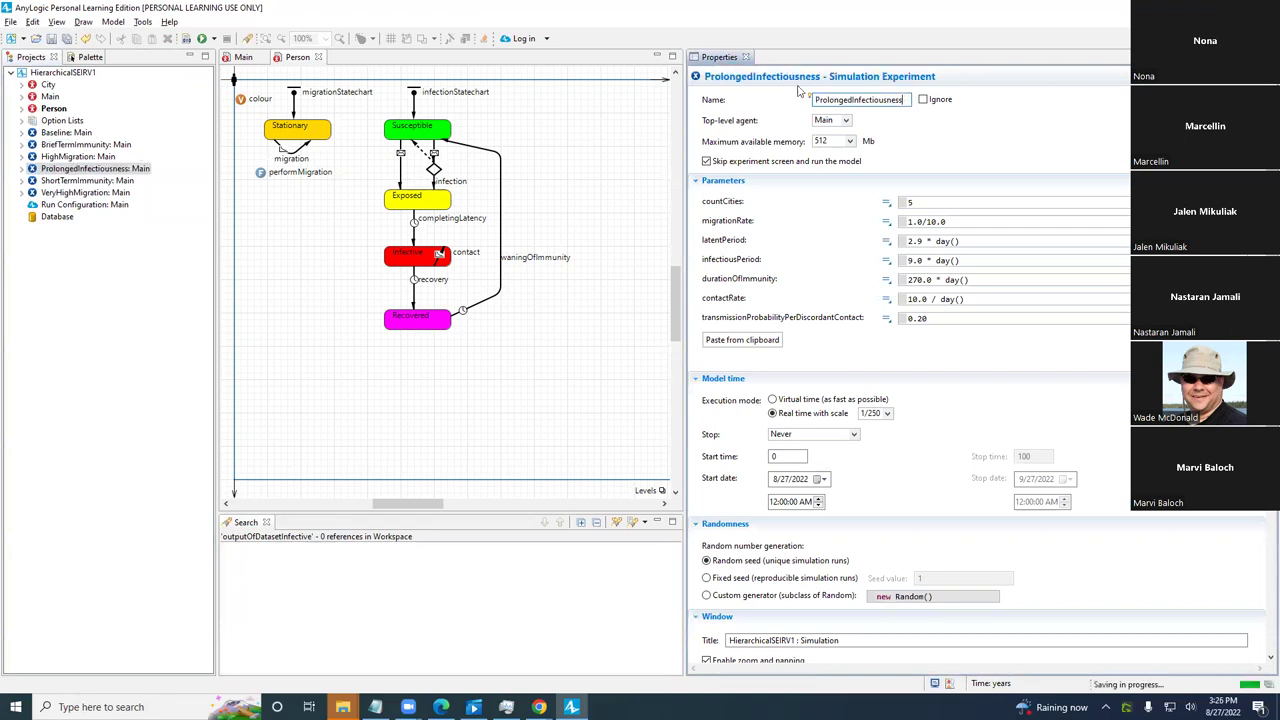
- Set the ProlongedInfectiousness experiment's infectiousPeriod to 30.0 * day() and save the model
click(958, 279)
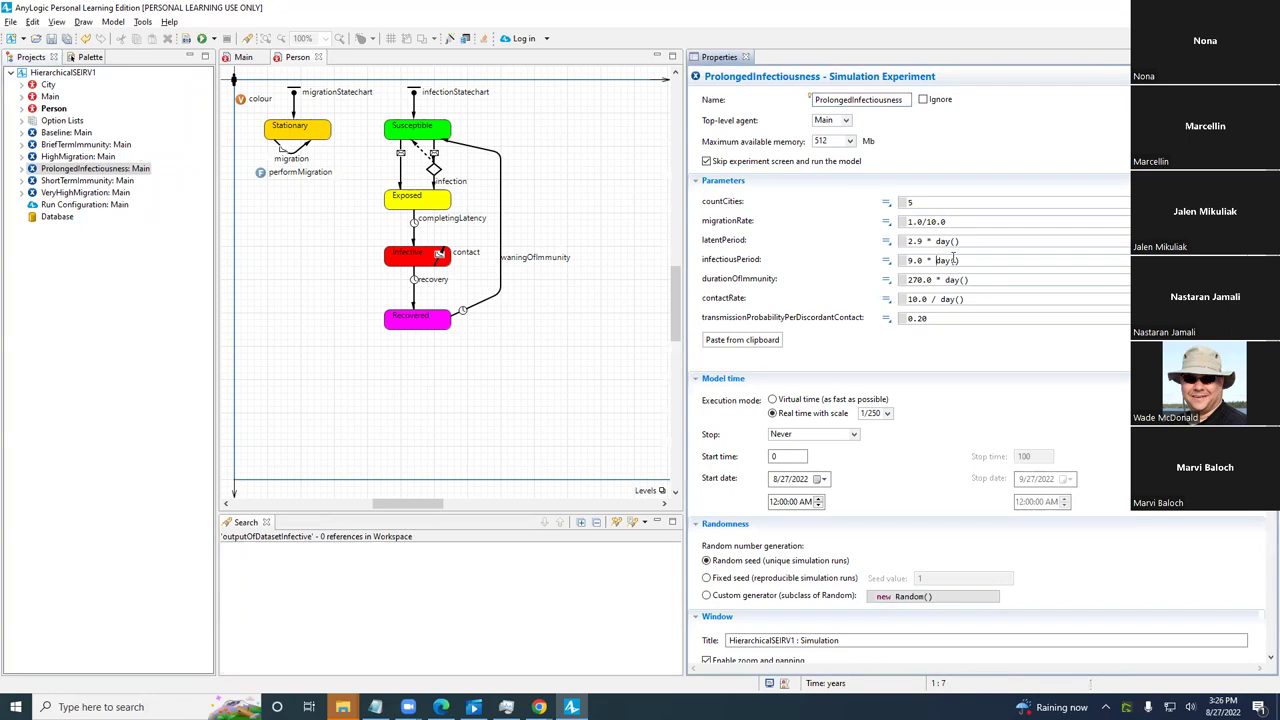
text(0)
key(ctrl+s)
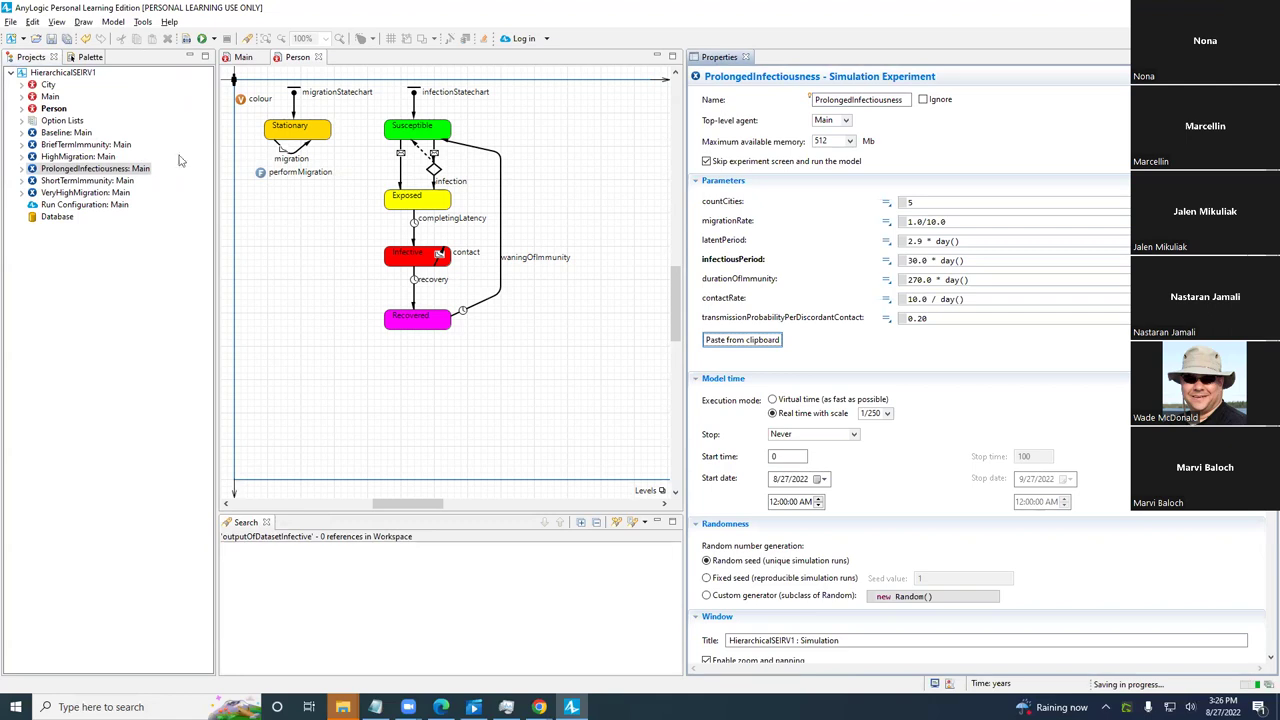
- Run the ProlongedInfectiousness experiment, raise its speed to x1/10 to watch the infection spread, and stop the run
right_click(110, 168)
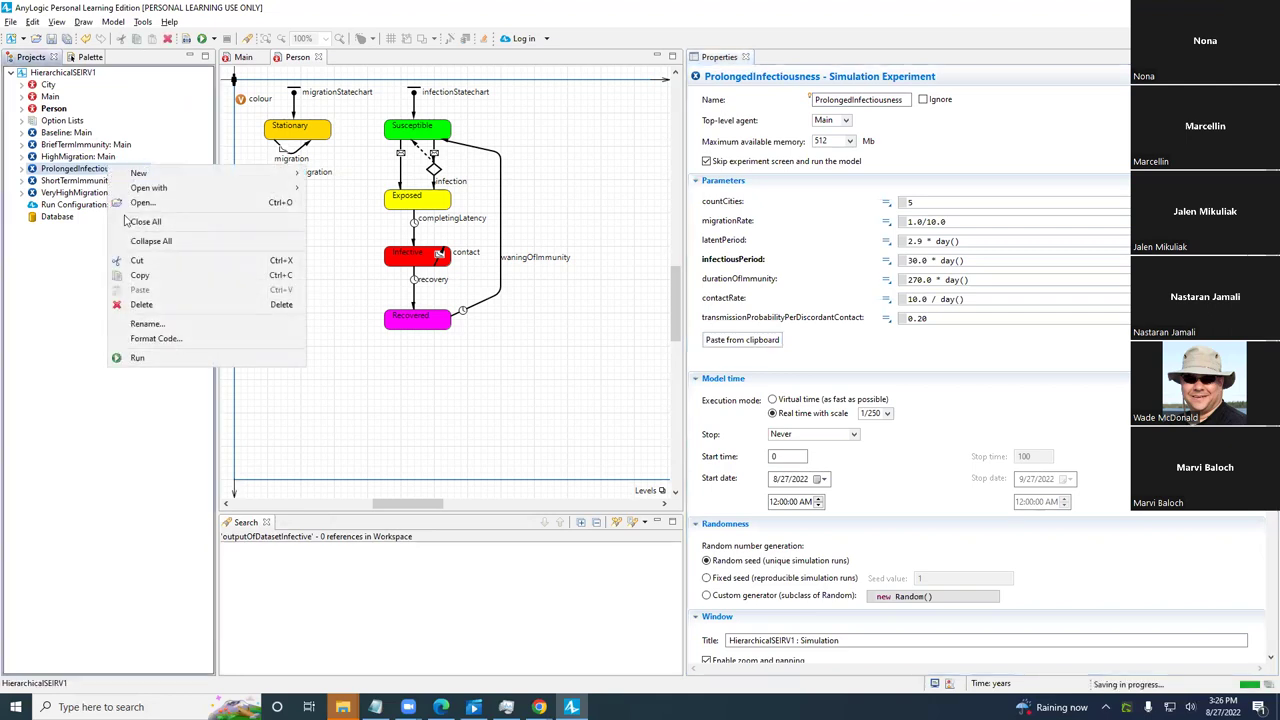
click(168, 357)
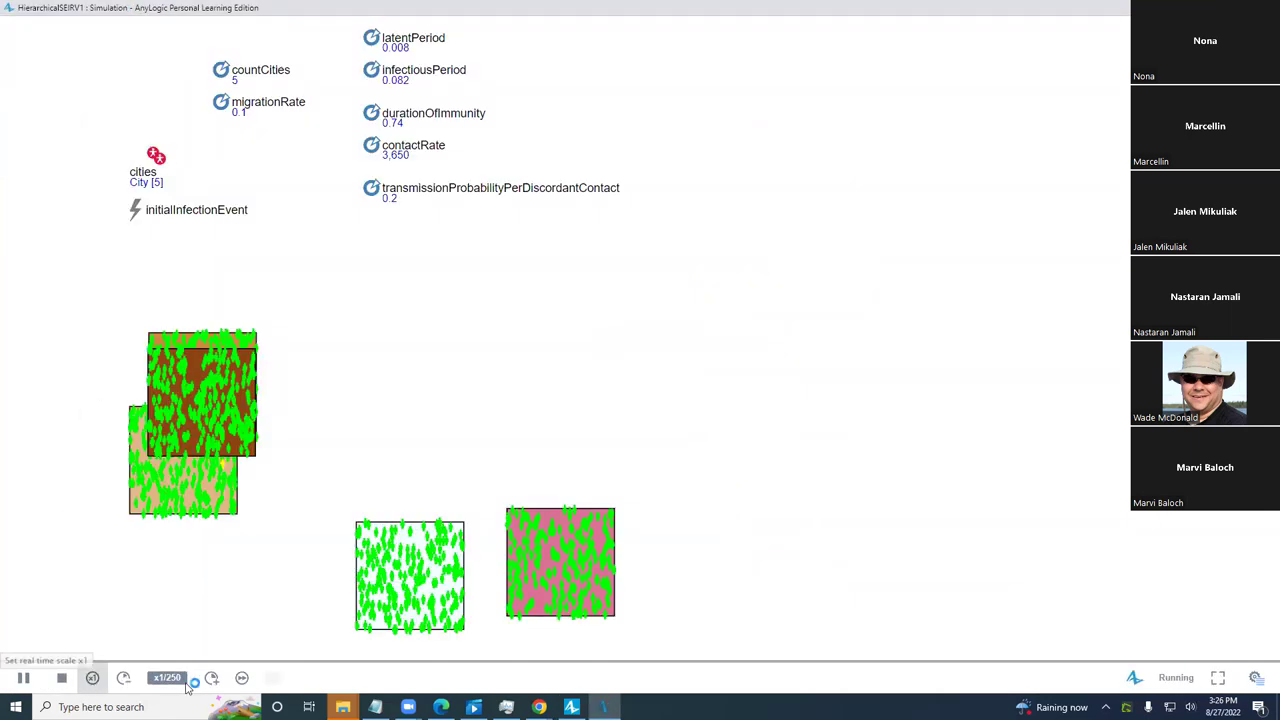
click(212, 679)
click(212, 679)
click(212, 679)
click(212, 679)
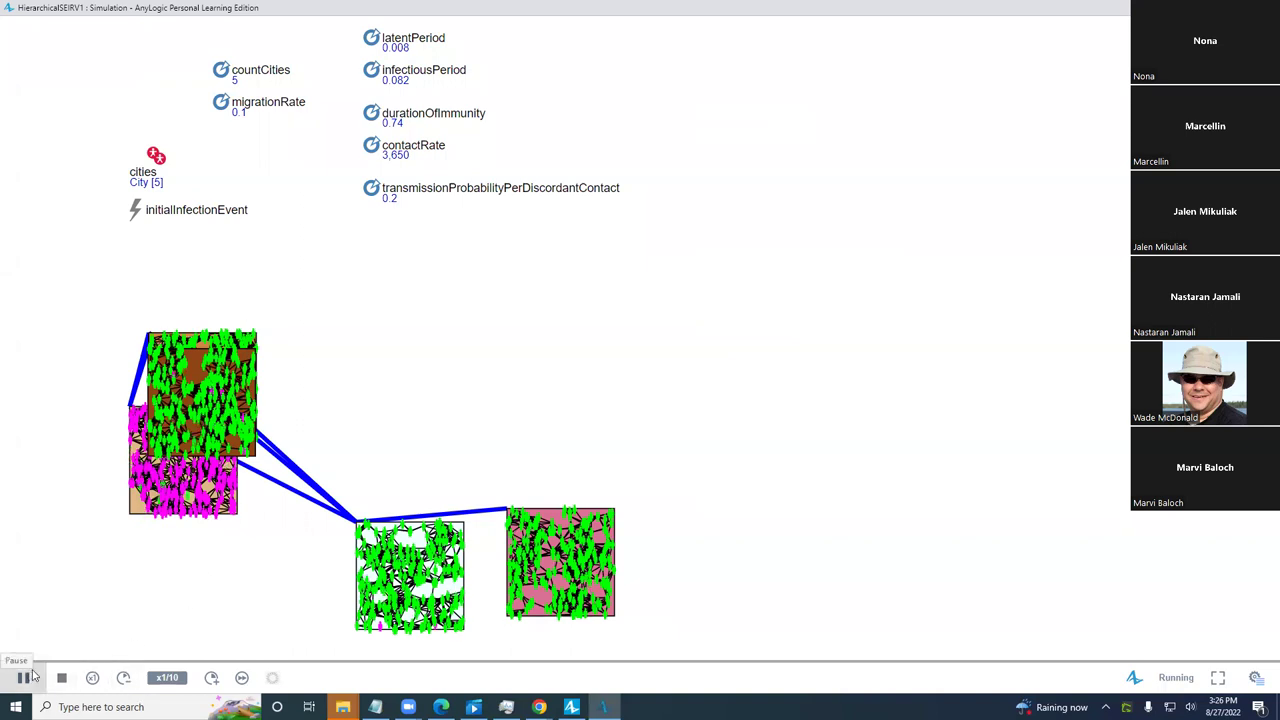
click(31, 676)
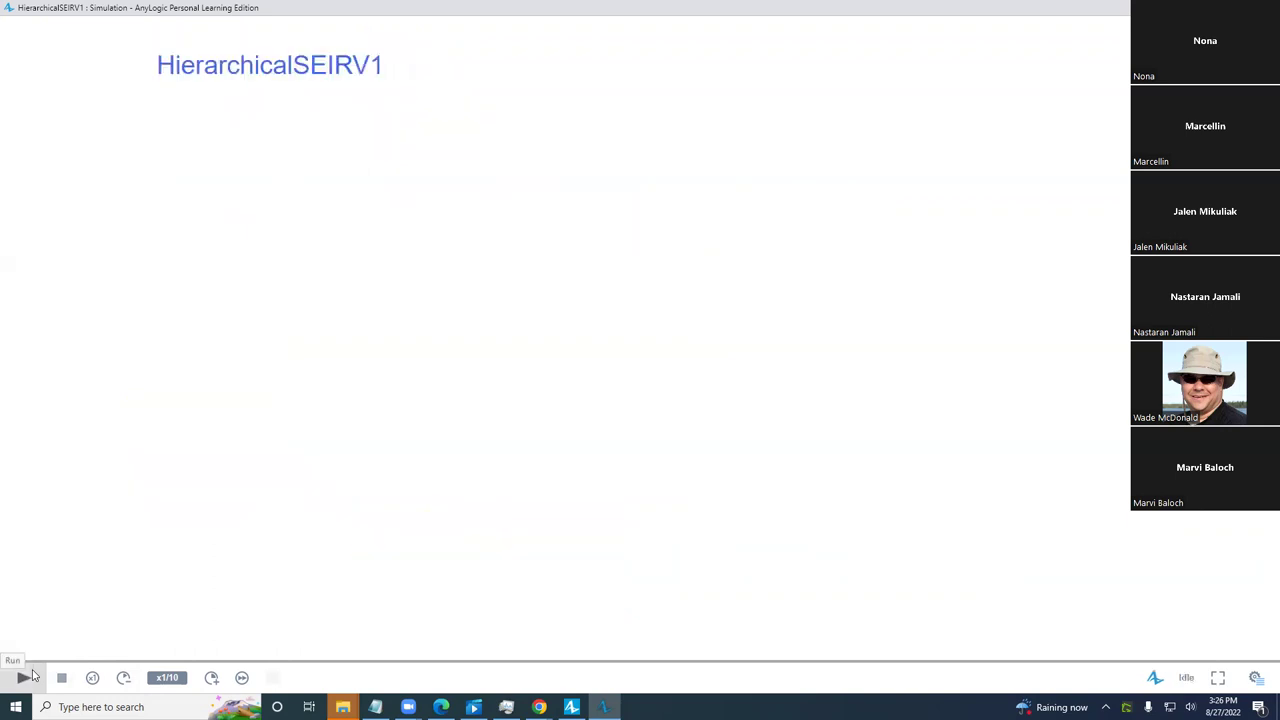
- Run the ProlongedInfectiousness simulation again at x1/10 speed to watch the spread, and stop it
click(31, 676)
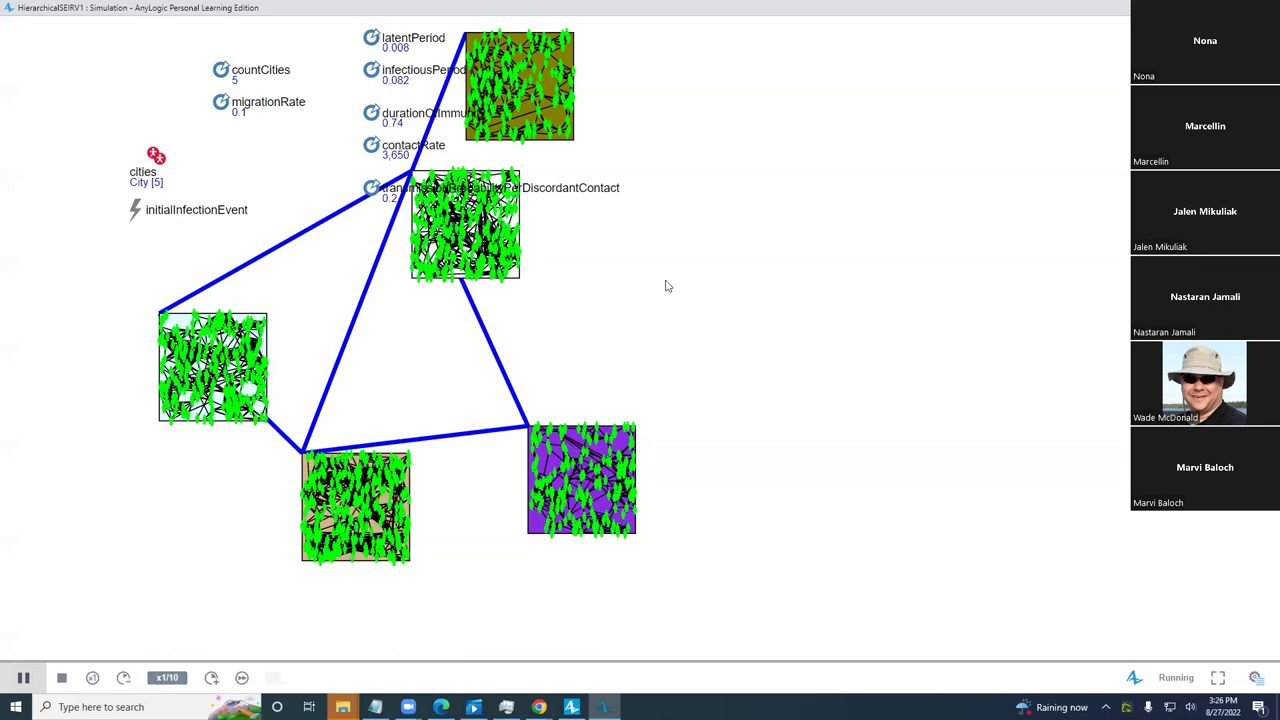
click(61, 678)
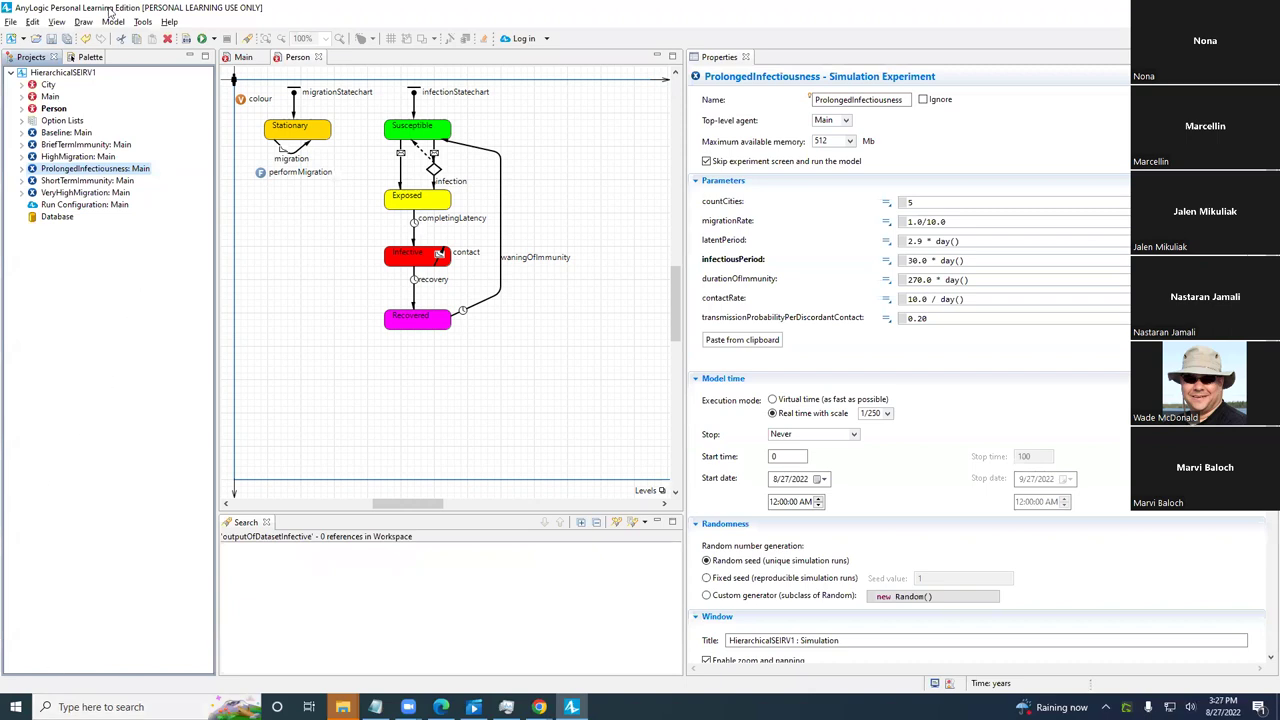
- Save a copy of the HierarchicalSEIRV1 model under the name HierarchicalSEIRV2
click(64, 73)
right_click(70, 75)
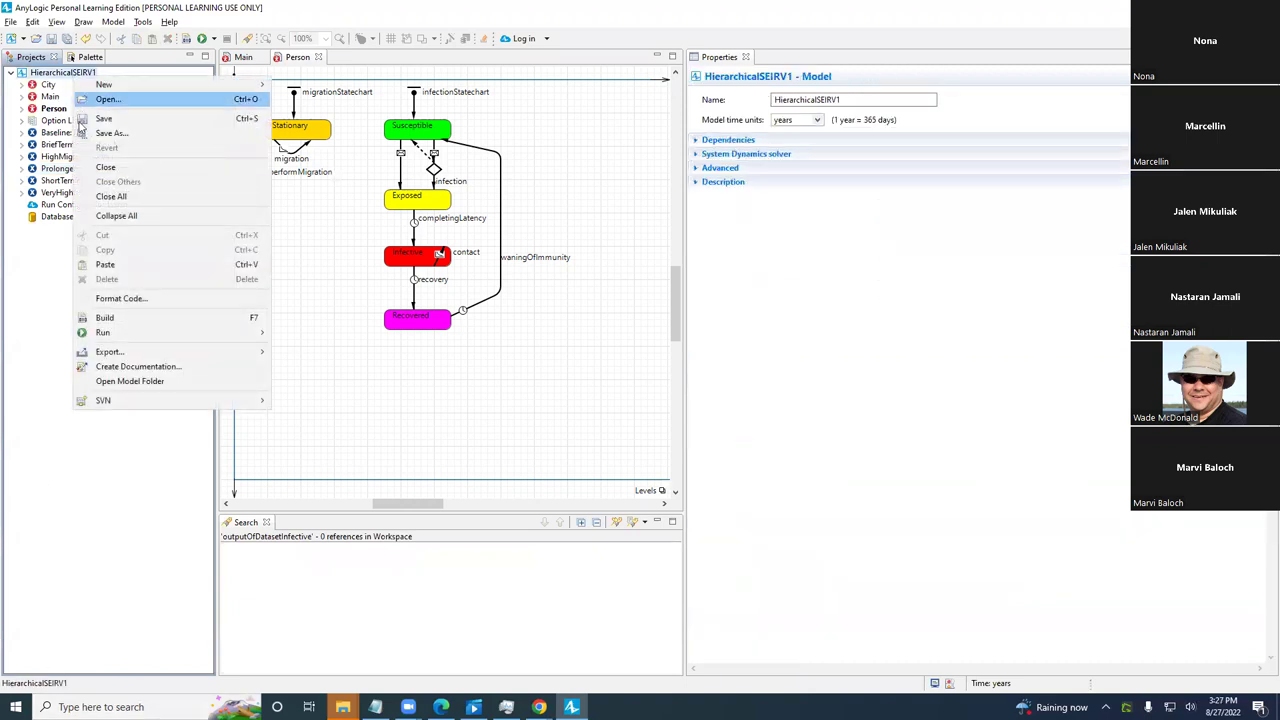
click(88, 131)
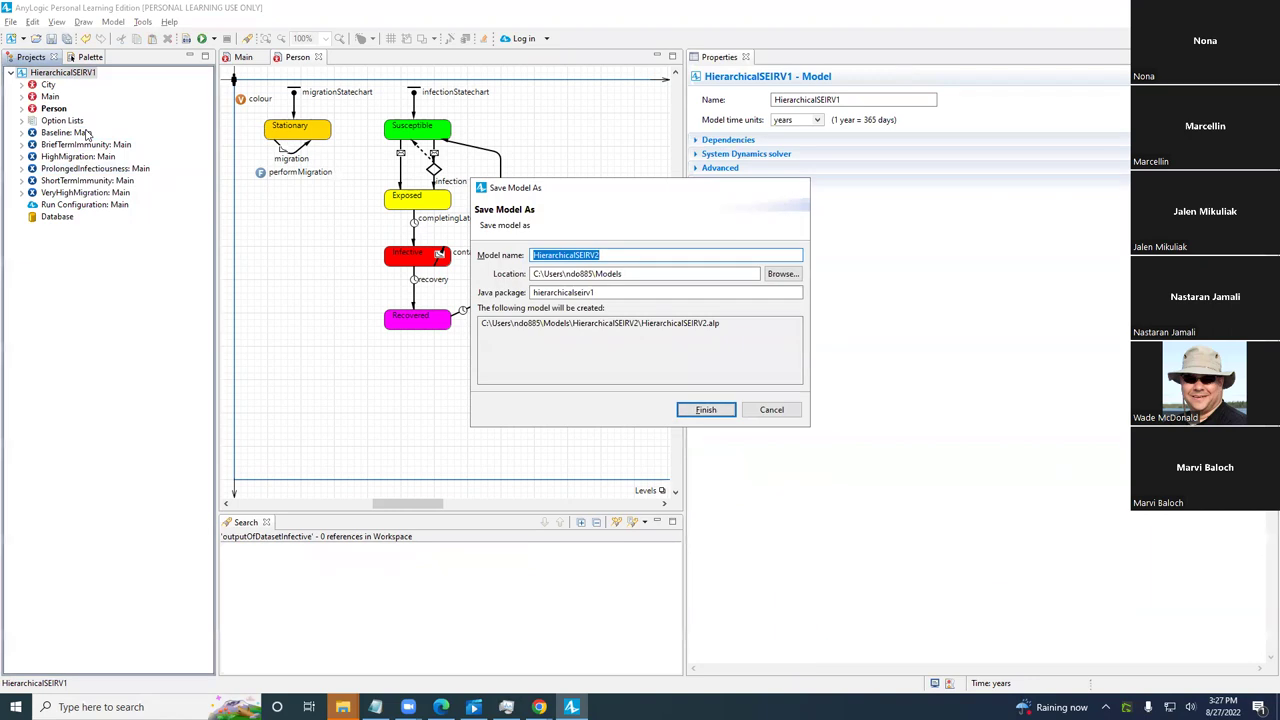
key(Return)
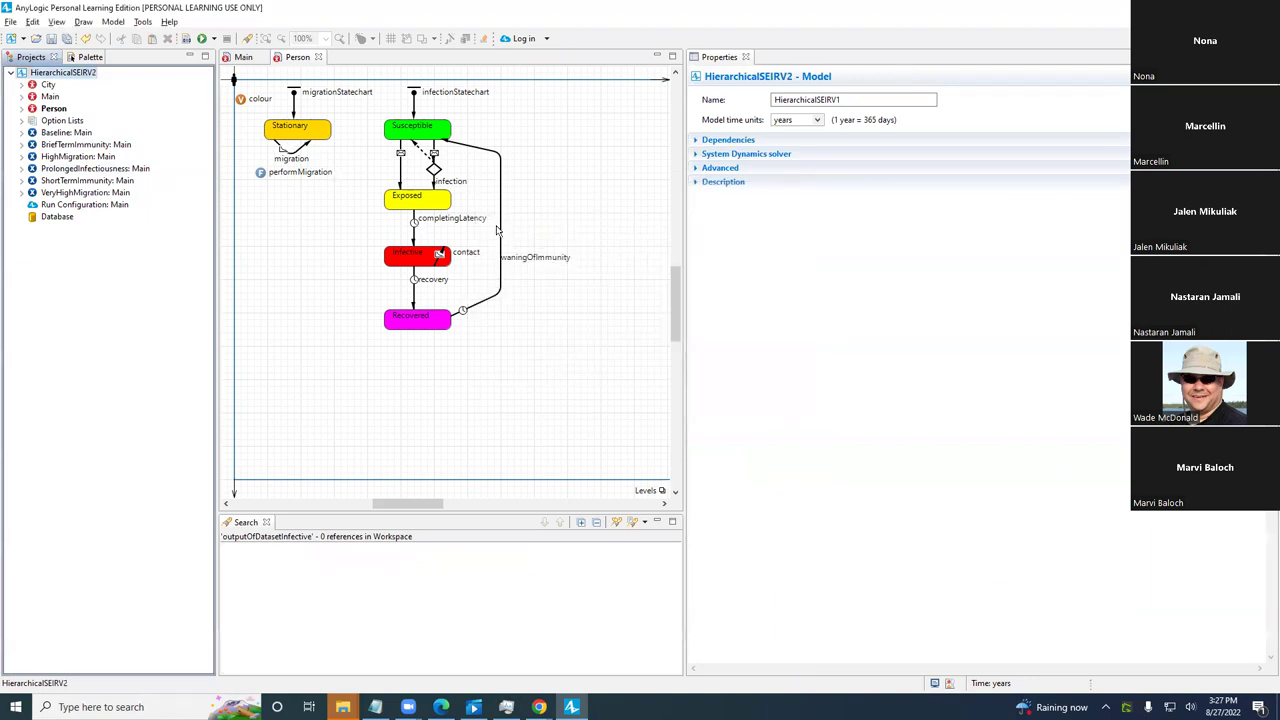
- Change the trigger of Person's waningOfImmunity transition to Rate
click(500, 227)
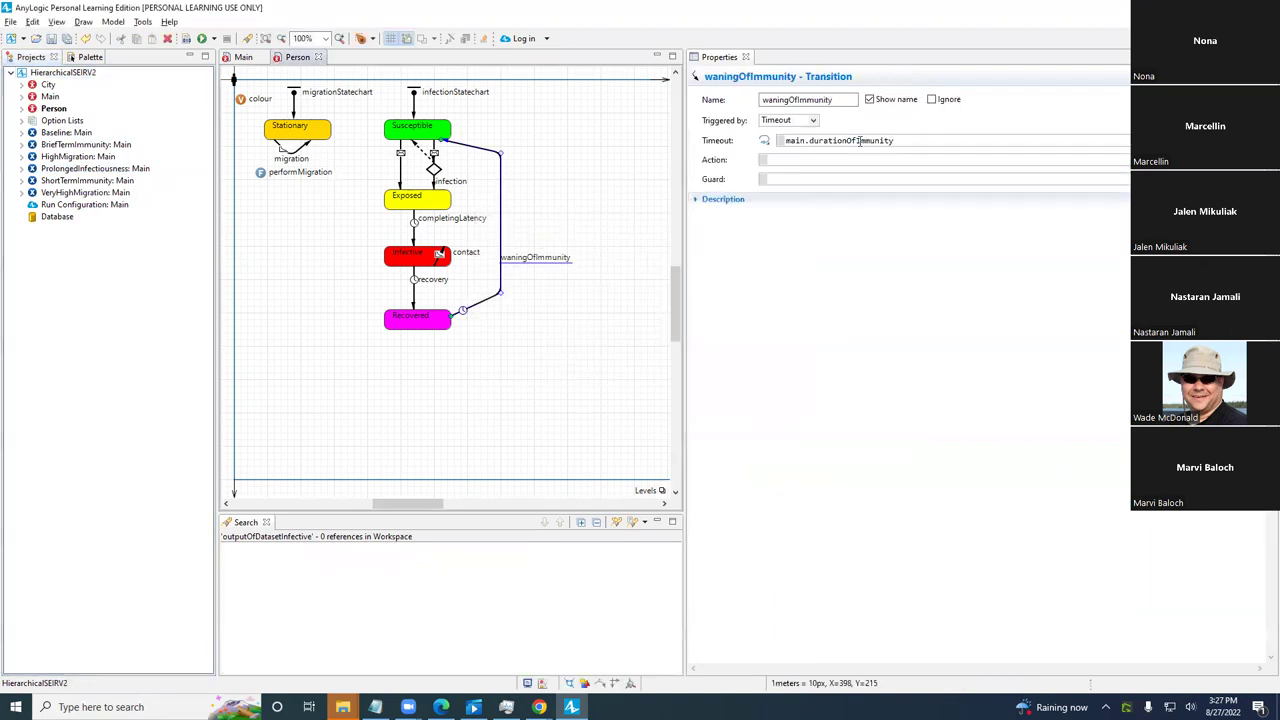
click(811, 121)
click(768, 147)
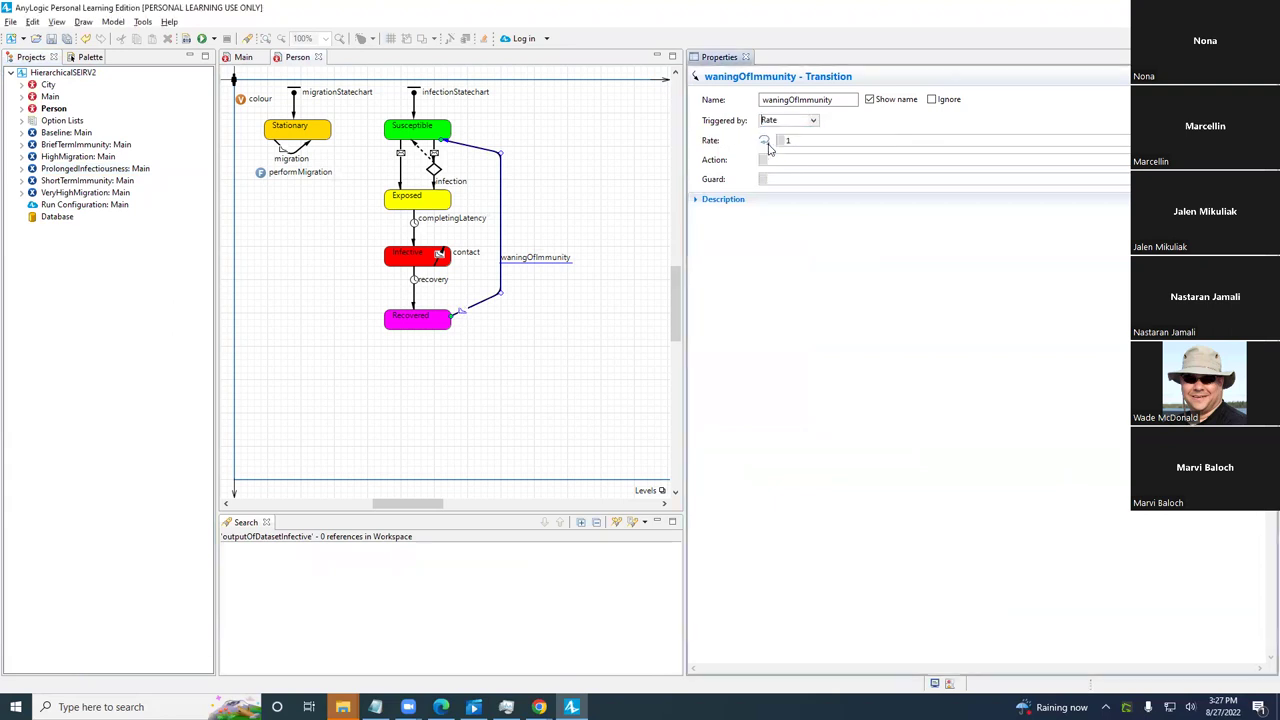
- Set the waningOfImmunity transition's rate to 1.0/main.durationOfImmunity and save the model
click(854, 141)
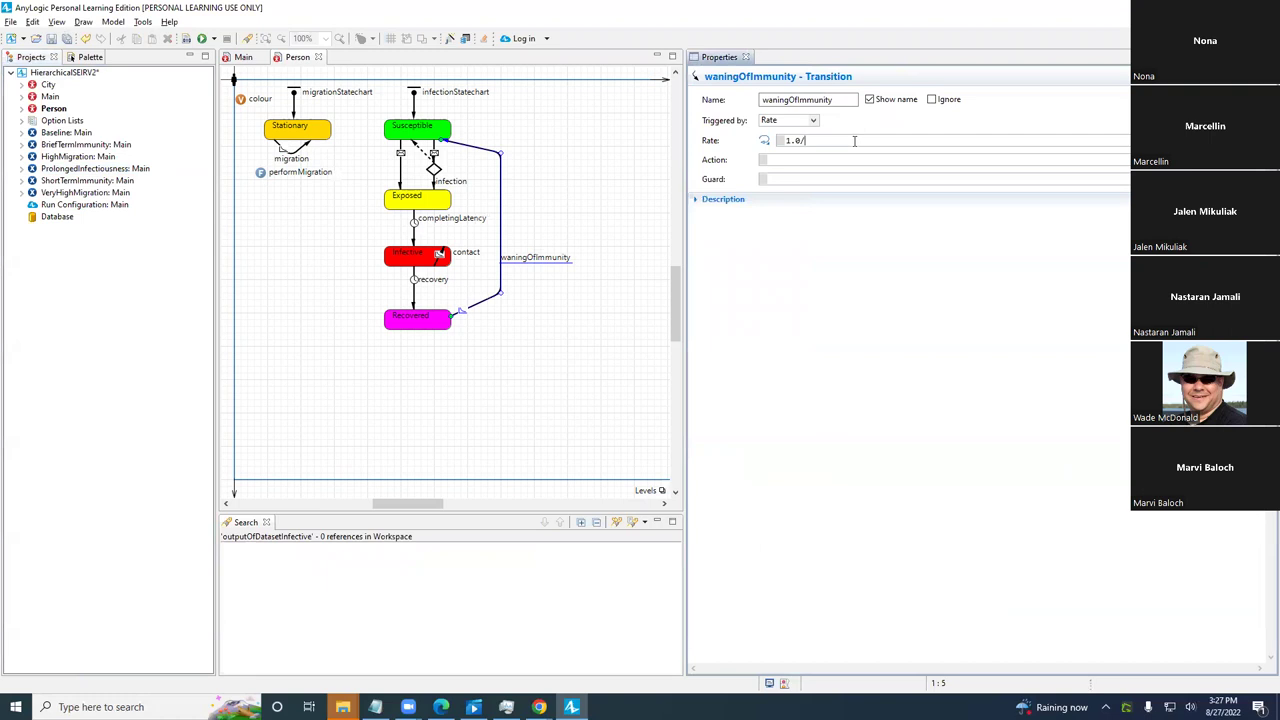
text(.0/duratio)
key(BackSpace)
key(BackSpace)
key(BackSpace)
key(BackSpace)
key(BackSpace)
key(BackSpace)
key(BackSpace)
key(BackSpace)
key(BackSpace)
key(BackSpace)
text(waningOfImmunity)
key(ctrl+s)
key(ctrl+shift+Left)
key(BackSpace)
text(main.durationO)
key(ctrl+space)
key(Return)
key(ctrl+s)
key(shift+Tab)
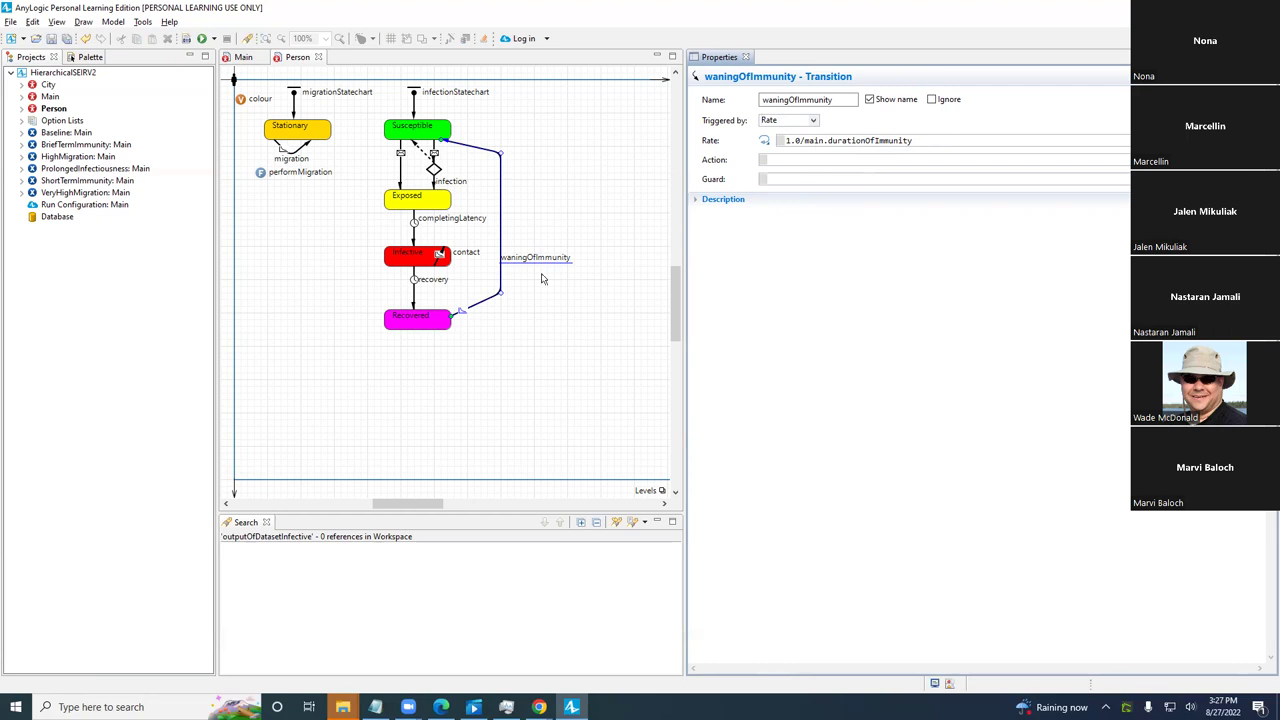
click(785, 104)
- Run HierarchicalSEIRV2's ProlongedInfectiousness experiment, raise its speed to x1/10, then stop it and close the simulation window
right_click(84, 170)
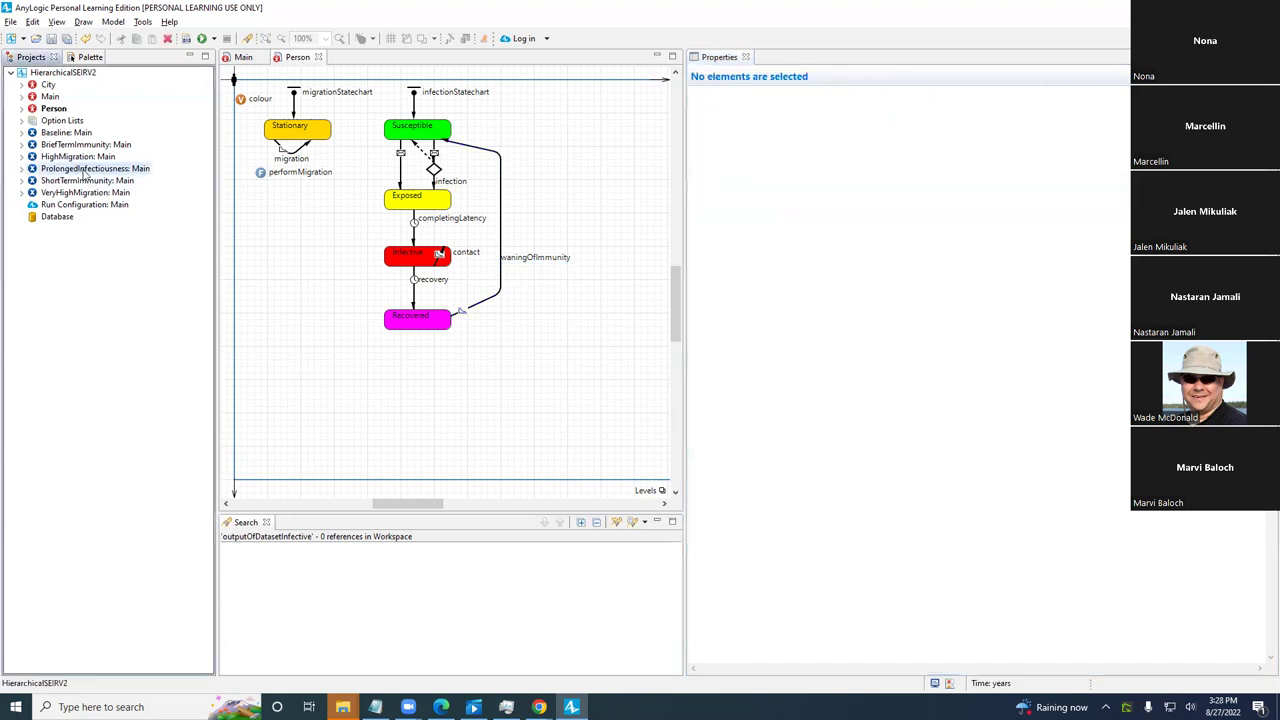
click(112, 364)
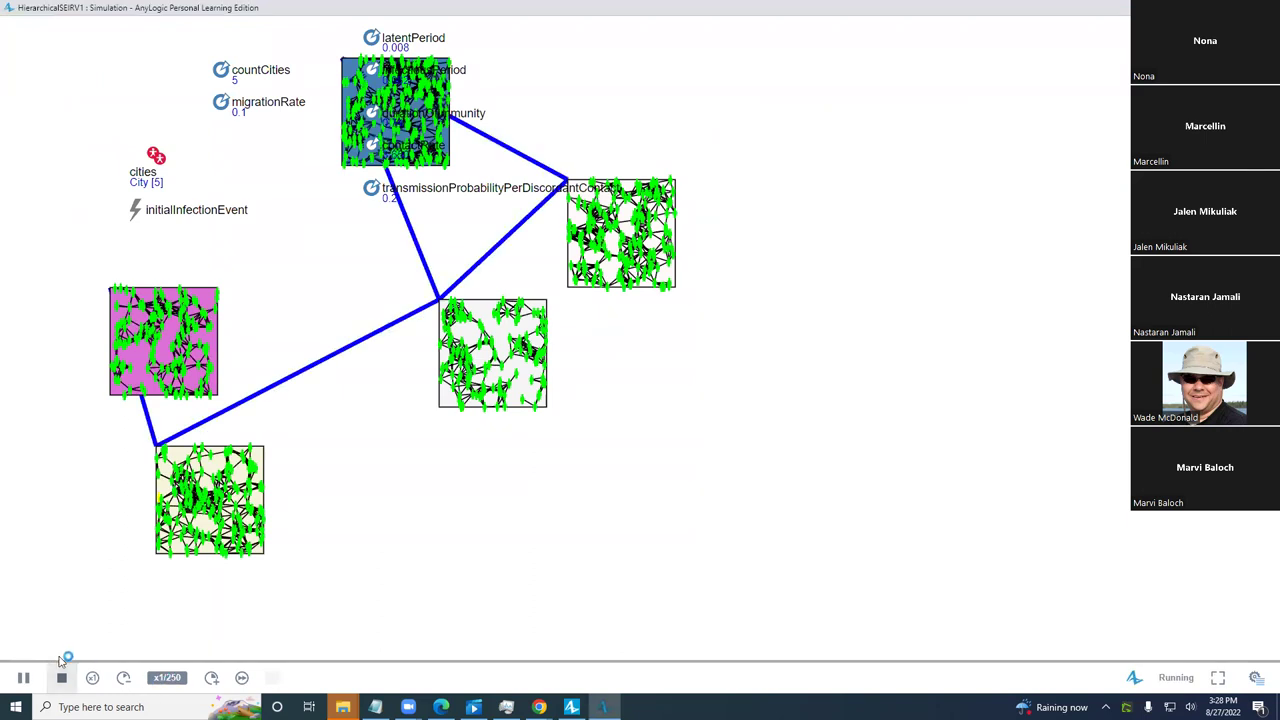
click(211, 677)
click(211, 677)
click(211, 677)
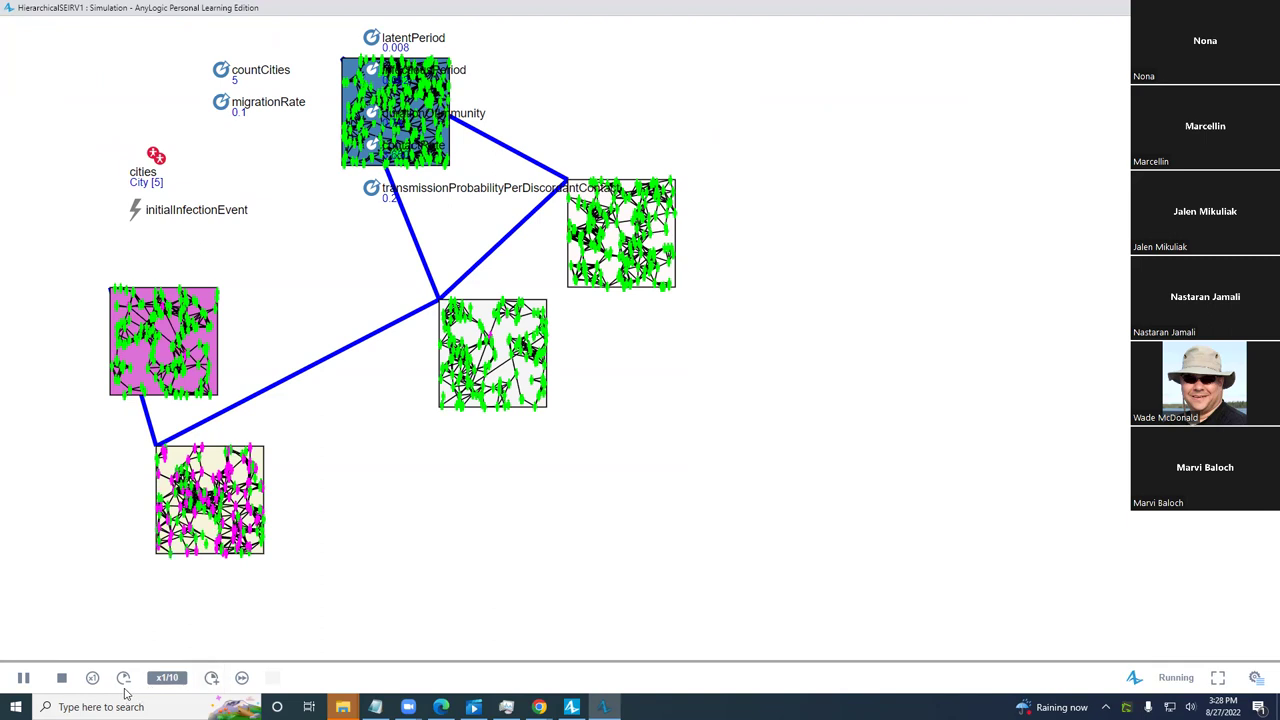
click(62, 679)
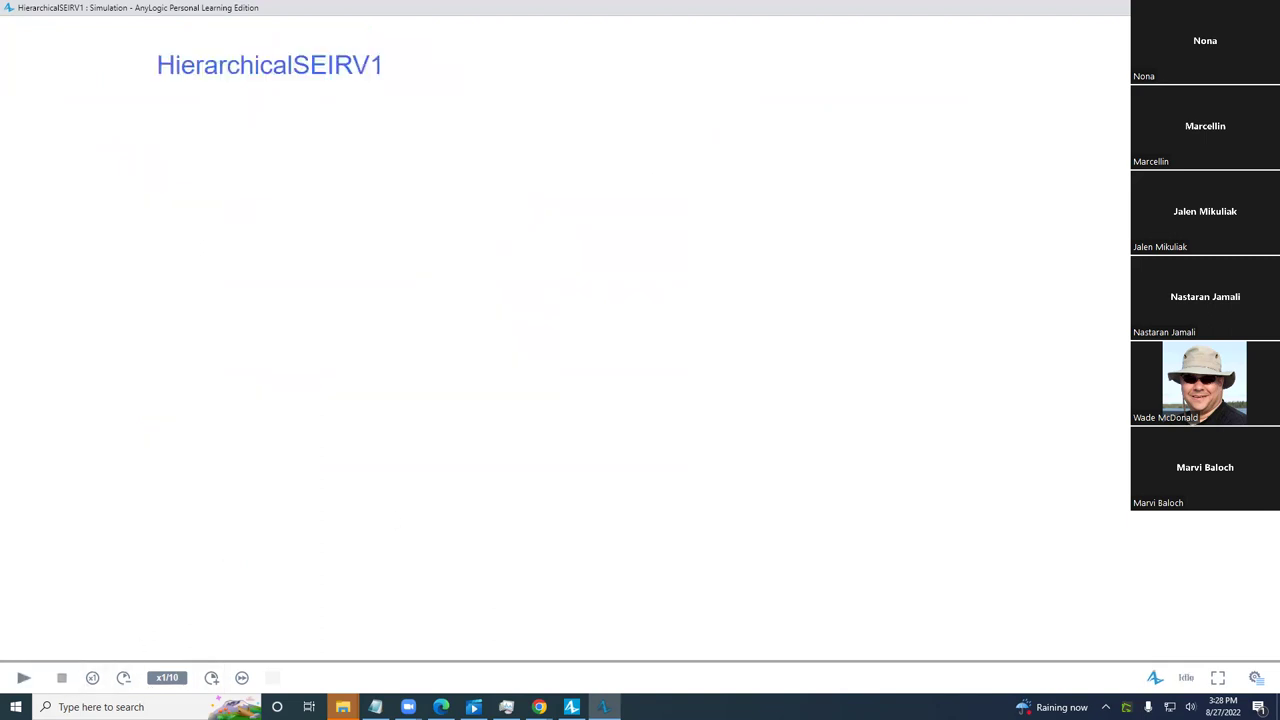
key(alt+F4)
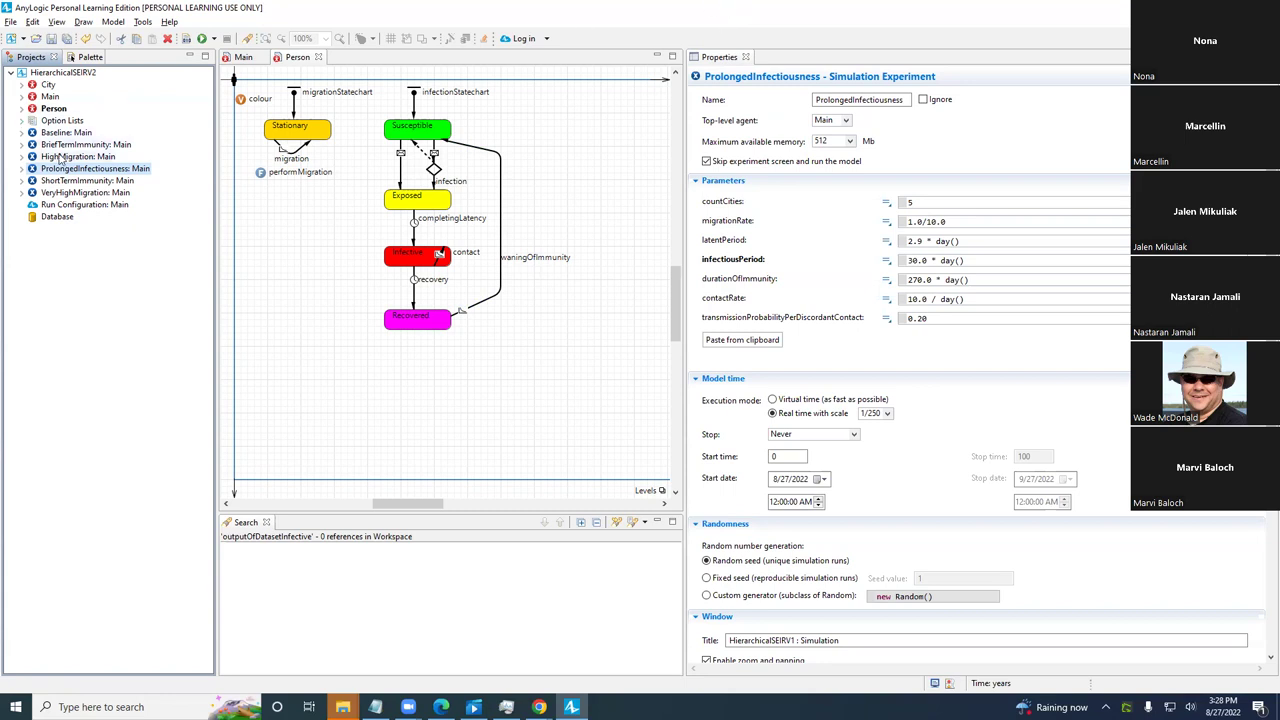
- Run the VeryHighMigration experiment, raise its speed to x1/50 to watch the people migrate, and stop the run
right_click(75, 193)
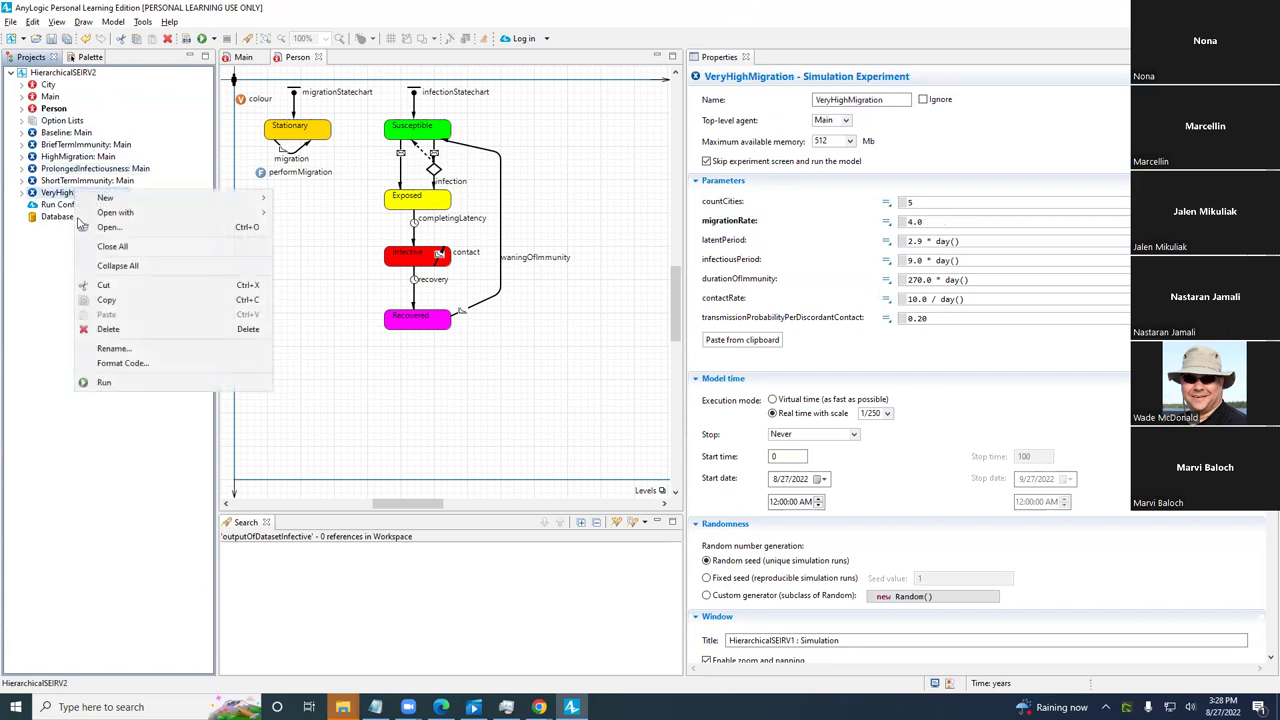
click(128, 382)
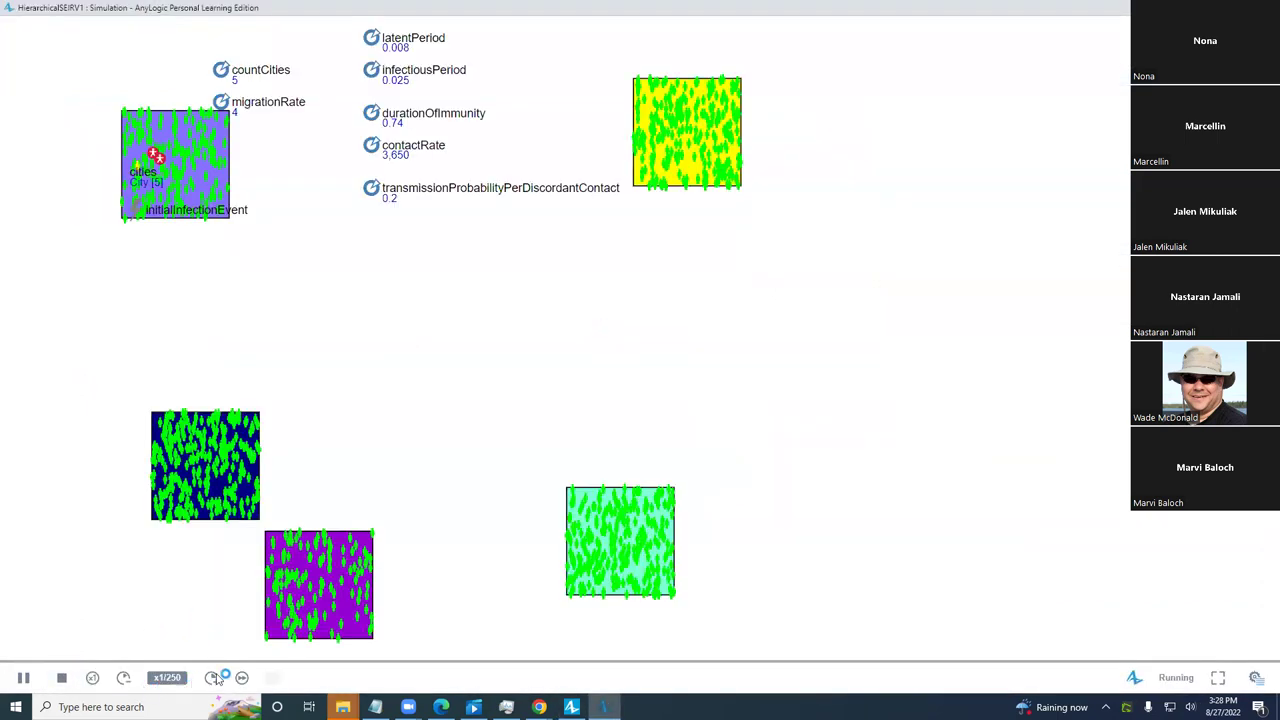
click(212, 677)
click(212, 677)
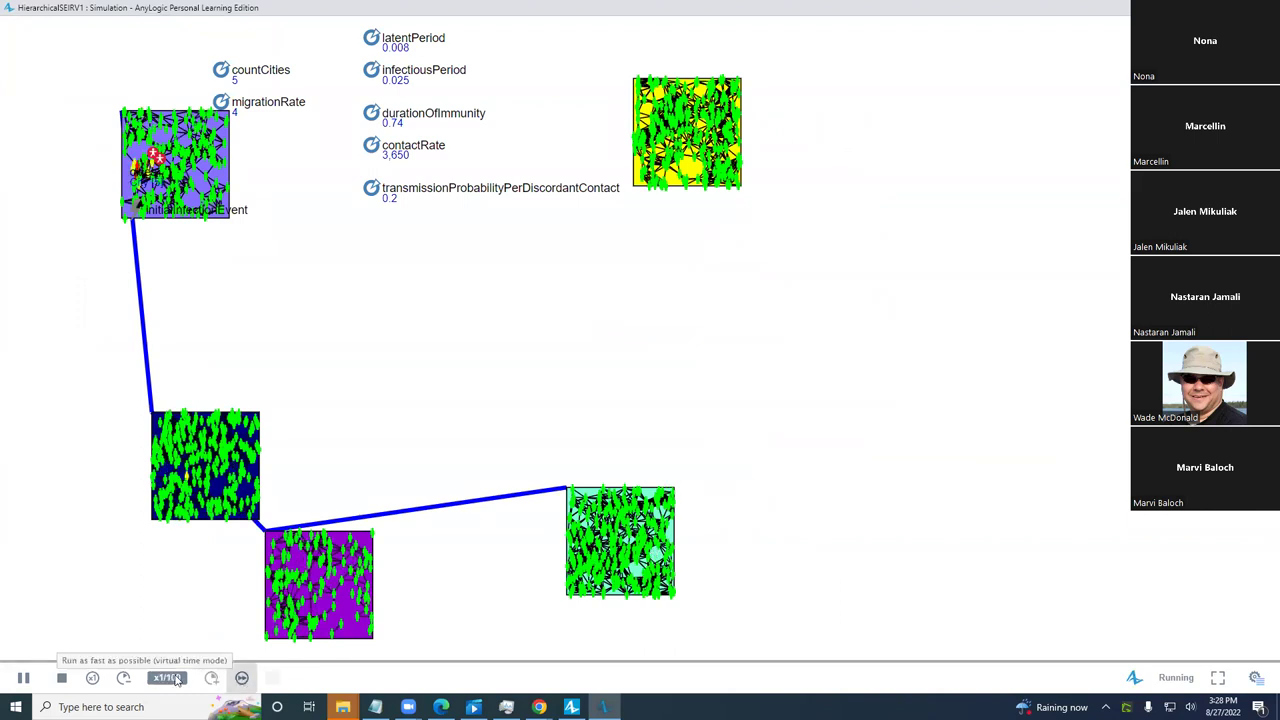
click(63, 678)
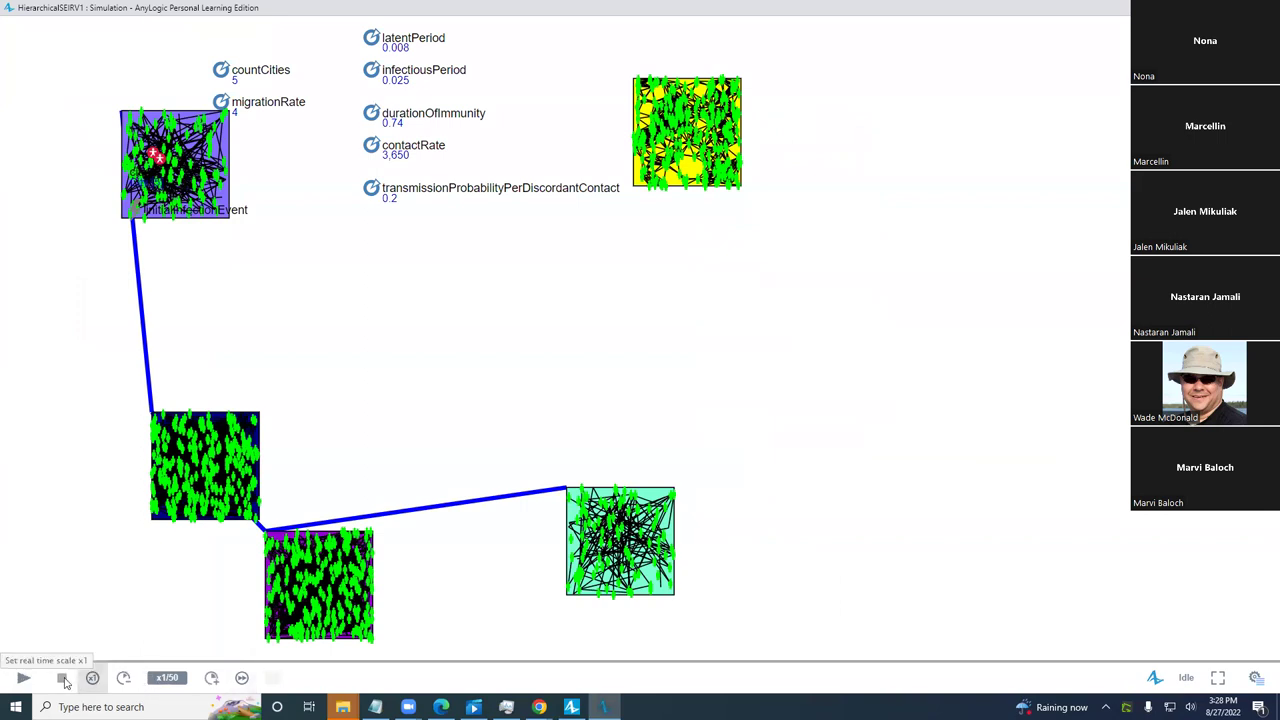
- Rerun the VeryHighMigration simulation, slow it to x1/250 to examine the connections inside the cities, and close the simulation window
click(28, 677)
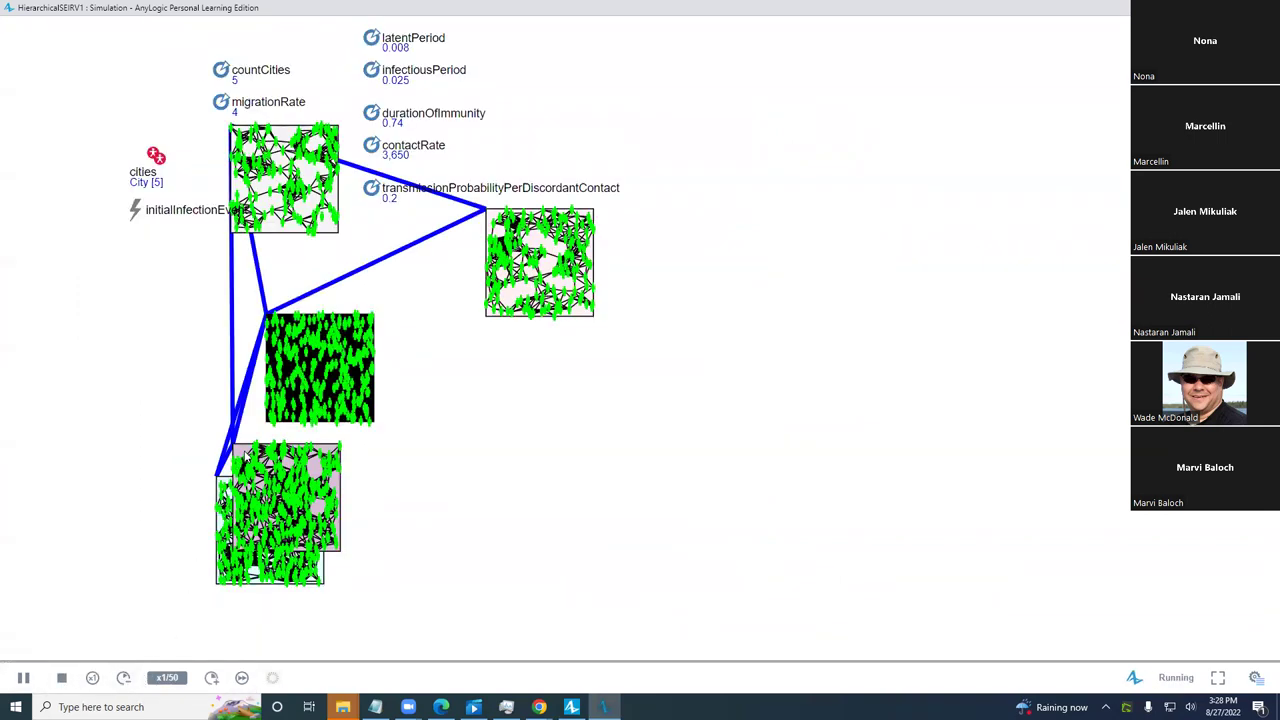
click(124, 680)
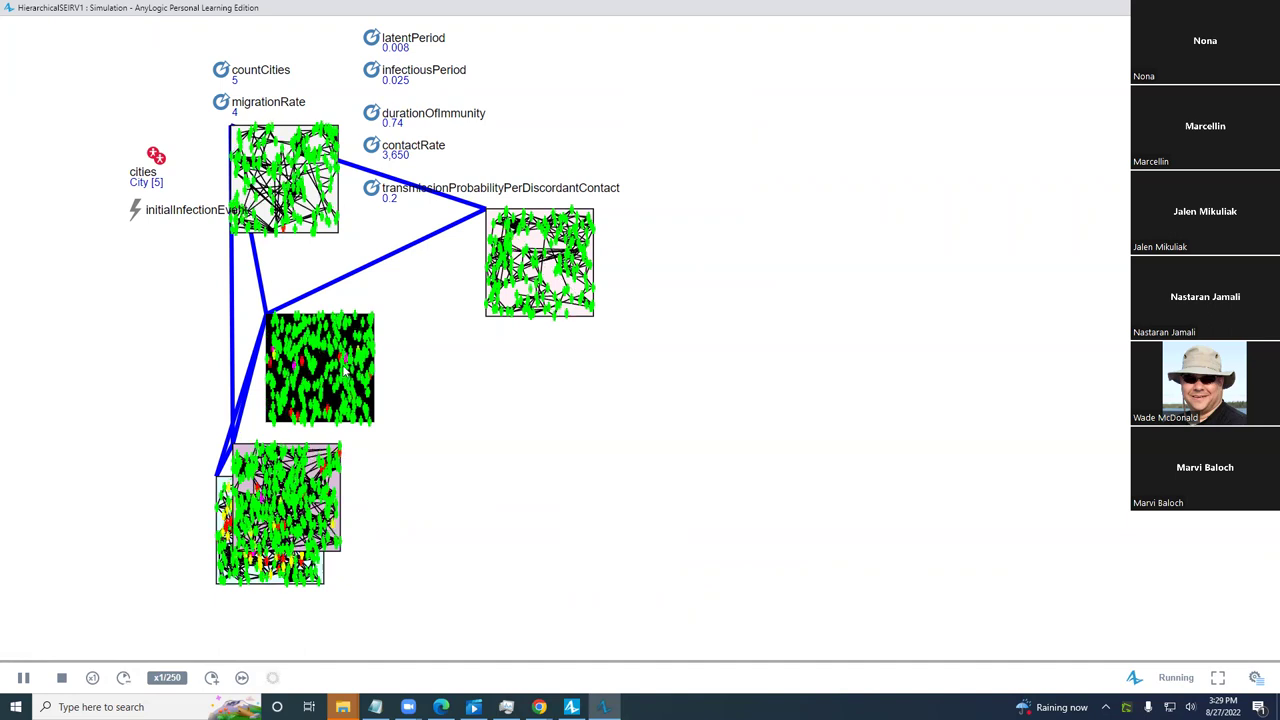
key(ctrl+plus)
key(ctrl+minus)
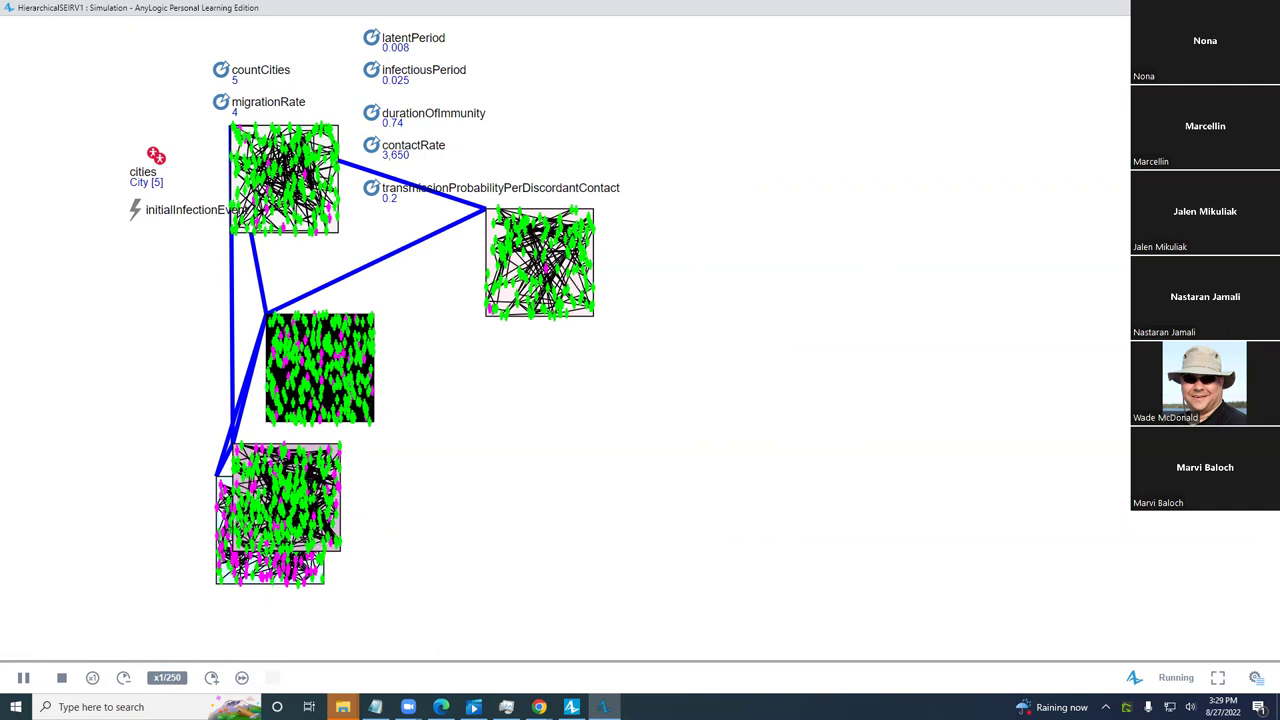
key(alt+F4)
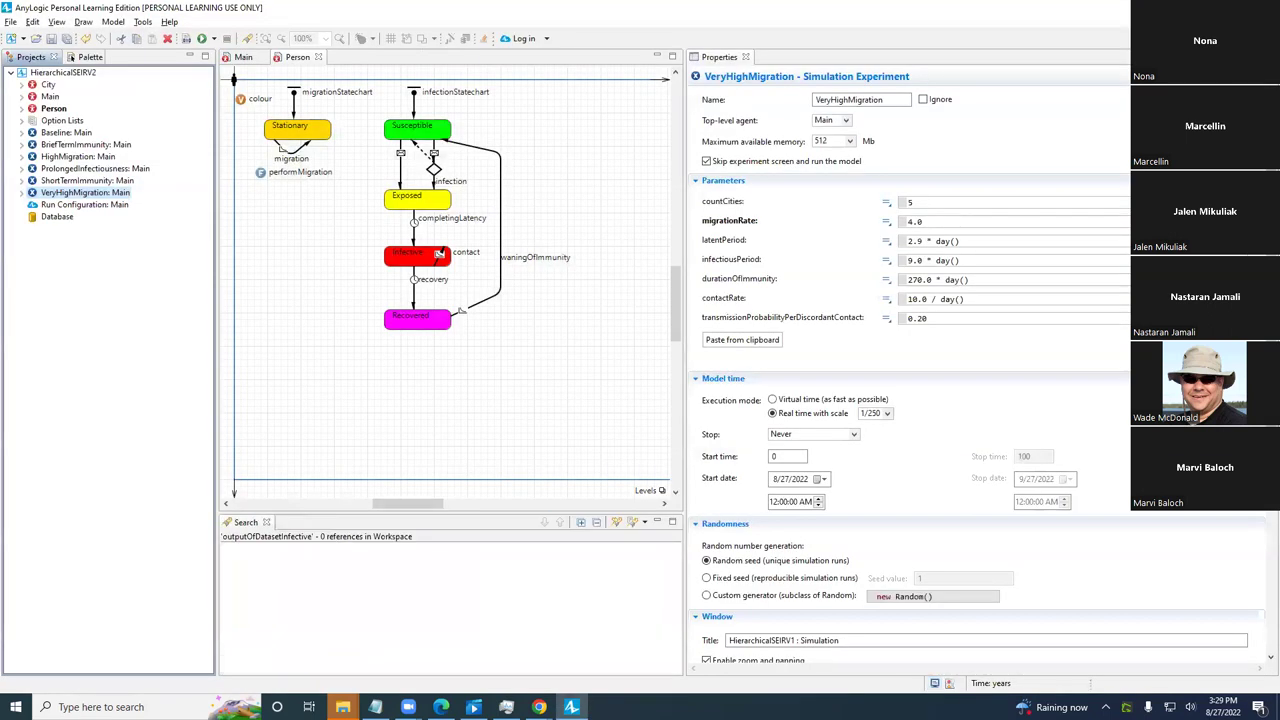
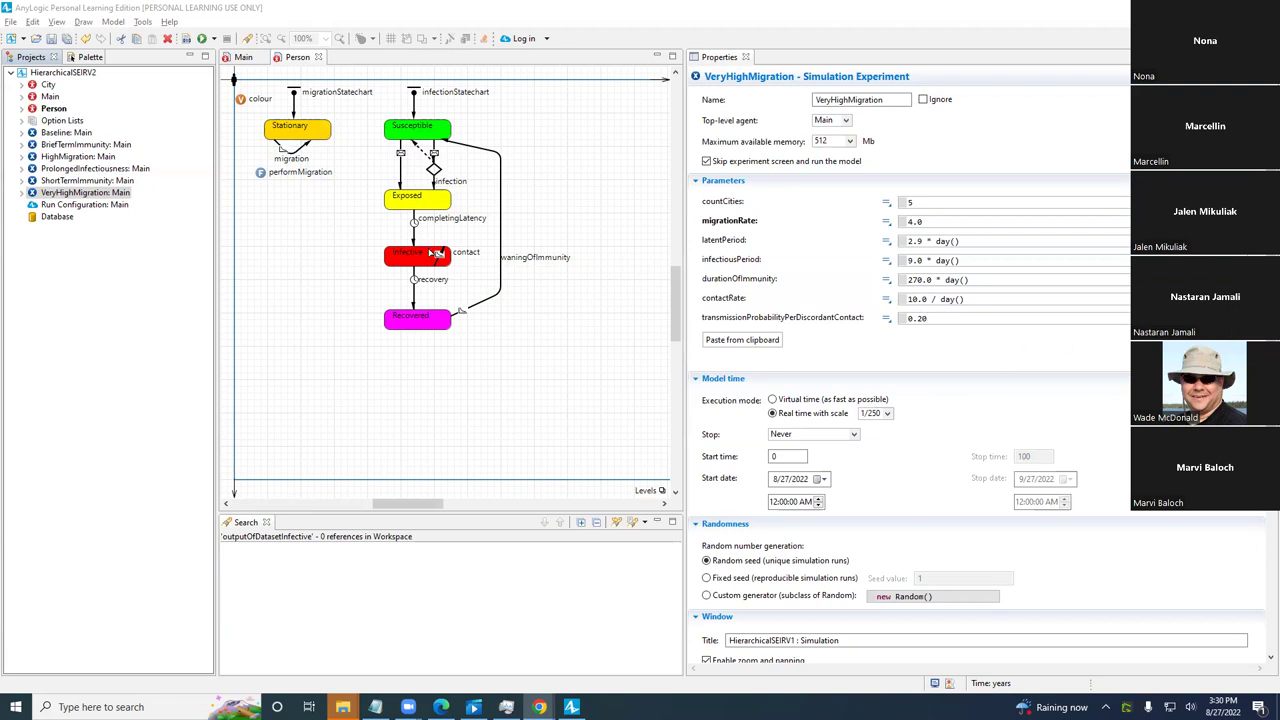
- Add the line destinationCity.applyNetwork(); after the goToPopulation call in the body of Person's performMigration function
click(259, 180)
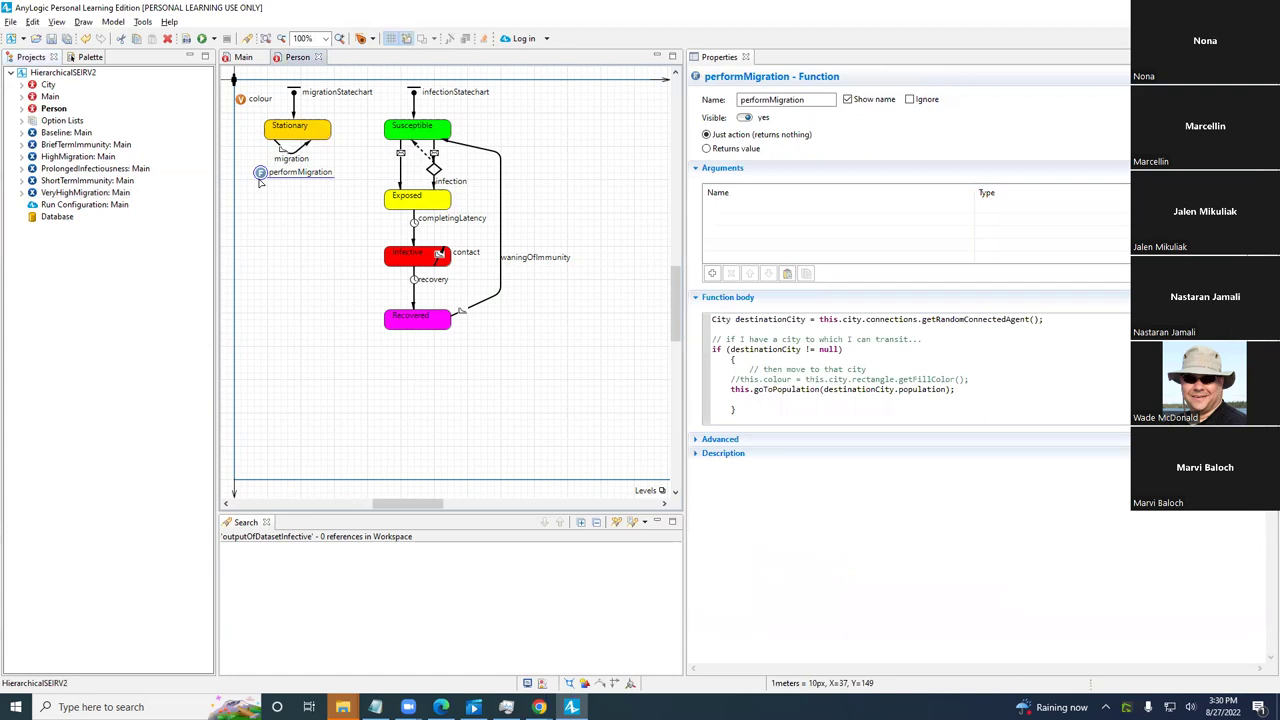
click(848, 393)
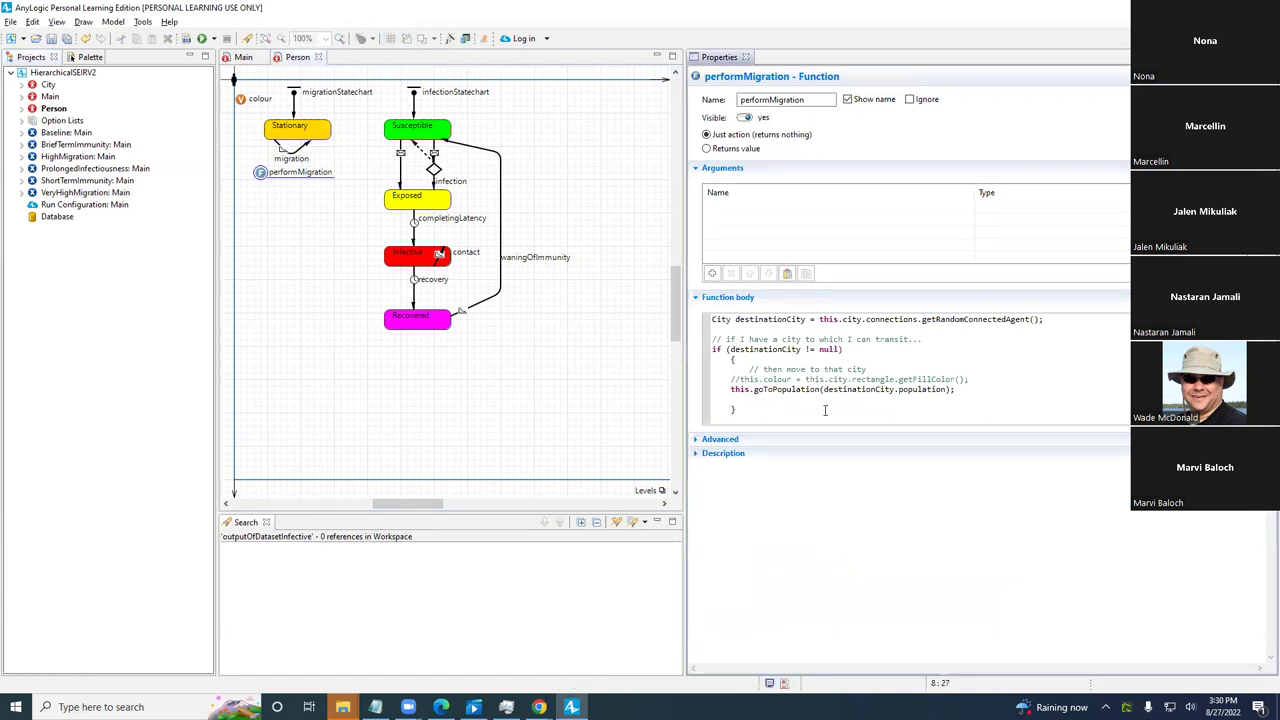
key(Home)
key(ctrl+shift+Right)
key(ctrl+c)
key(Down)
key(ctrl+v)
text(.applyNetwork)
key(ctrl+space)
key(Return)
text(;)
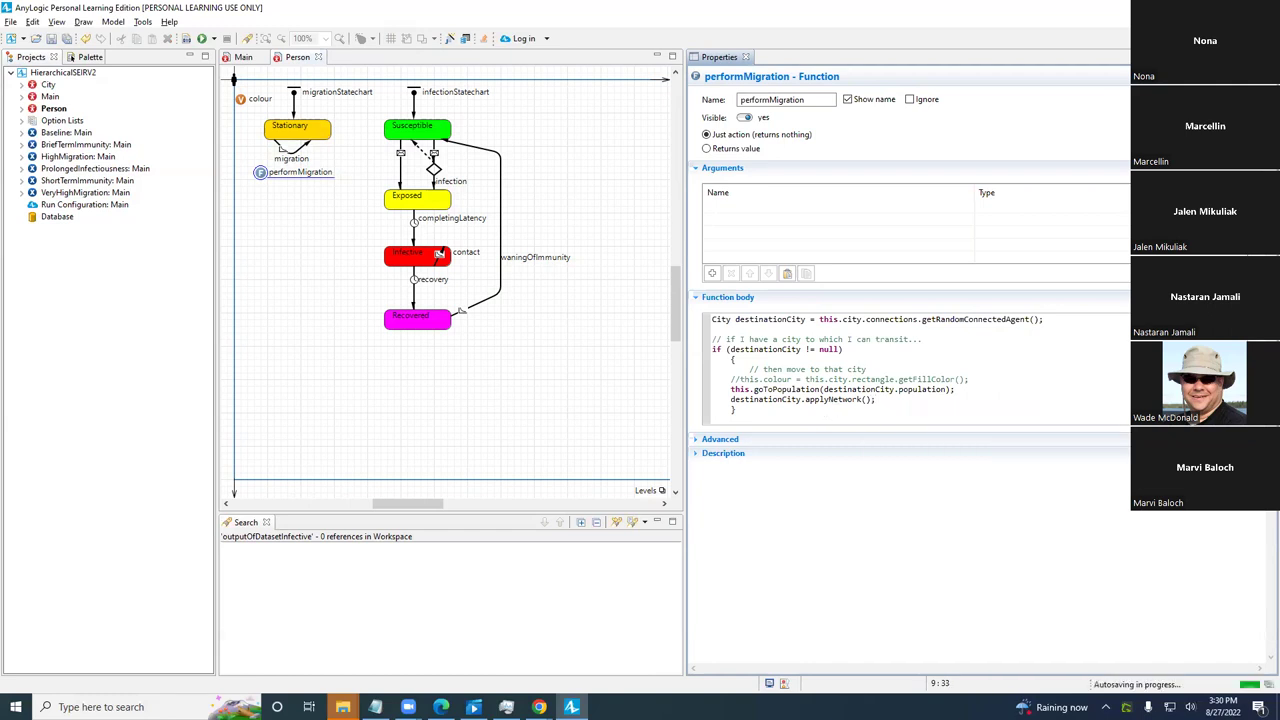
- Copy the destinationCity.applyNetwork(); line into the untitled Notepad note in place of its text, and return to AnyLogic
key(alt+Tab)
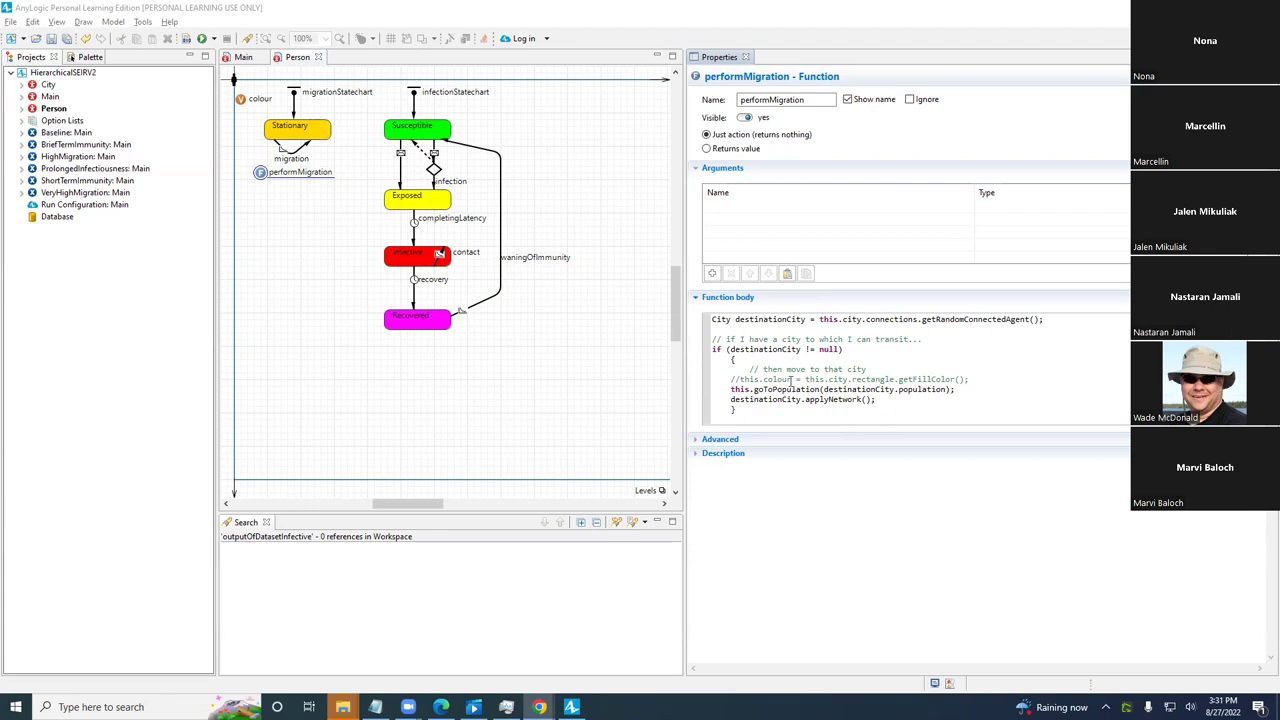
drag(726, 397, 879, 399)
key(ctrl+c)
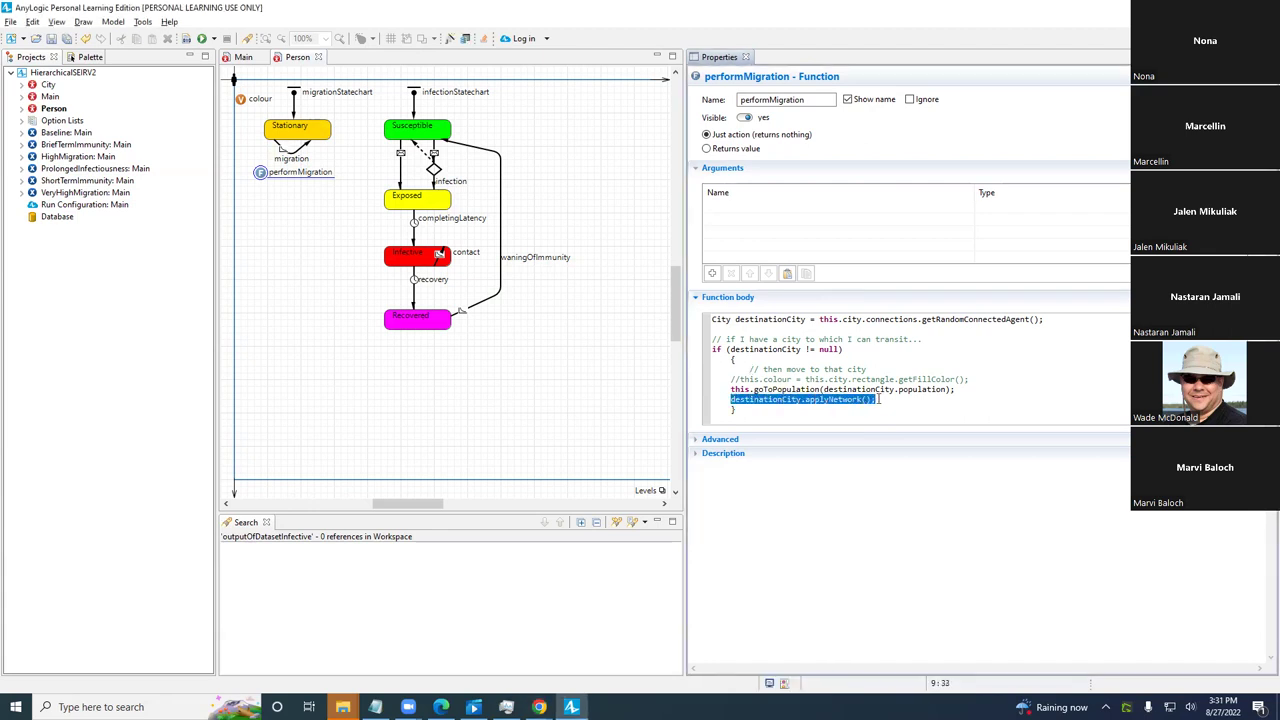
key(alt+Tab)
key(alt+Tab)
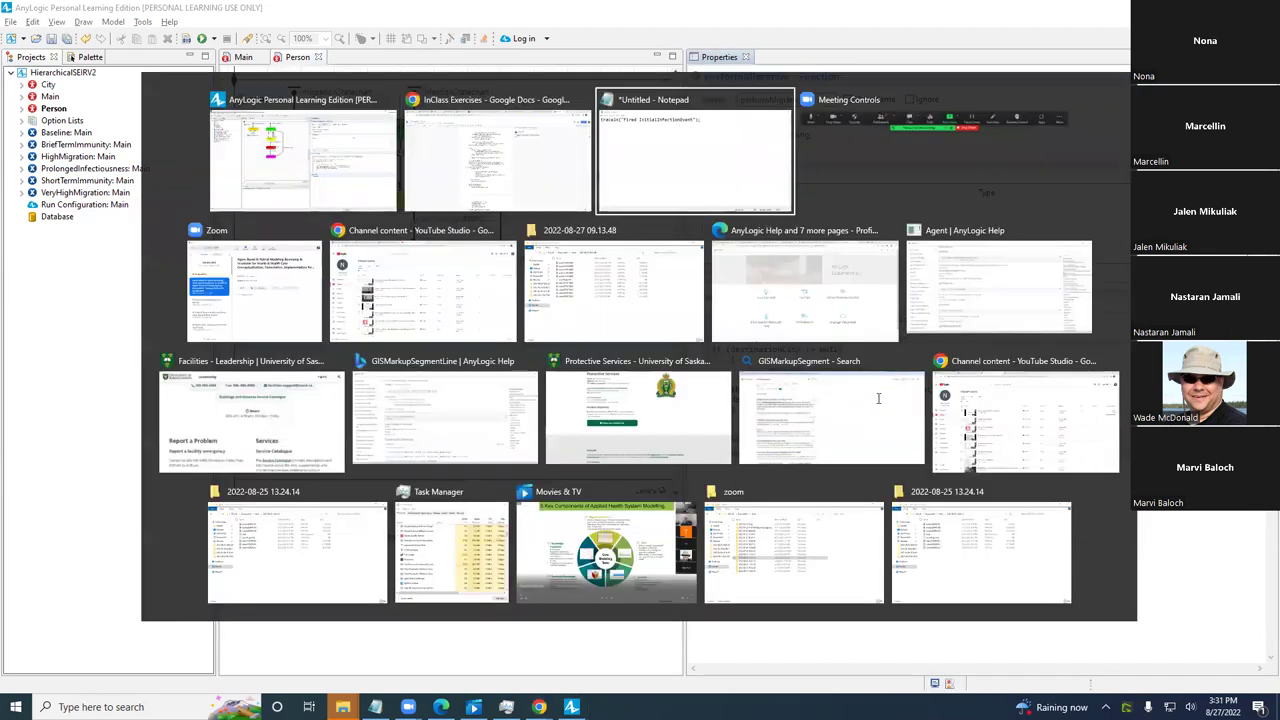
key(ctrl+v)
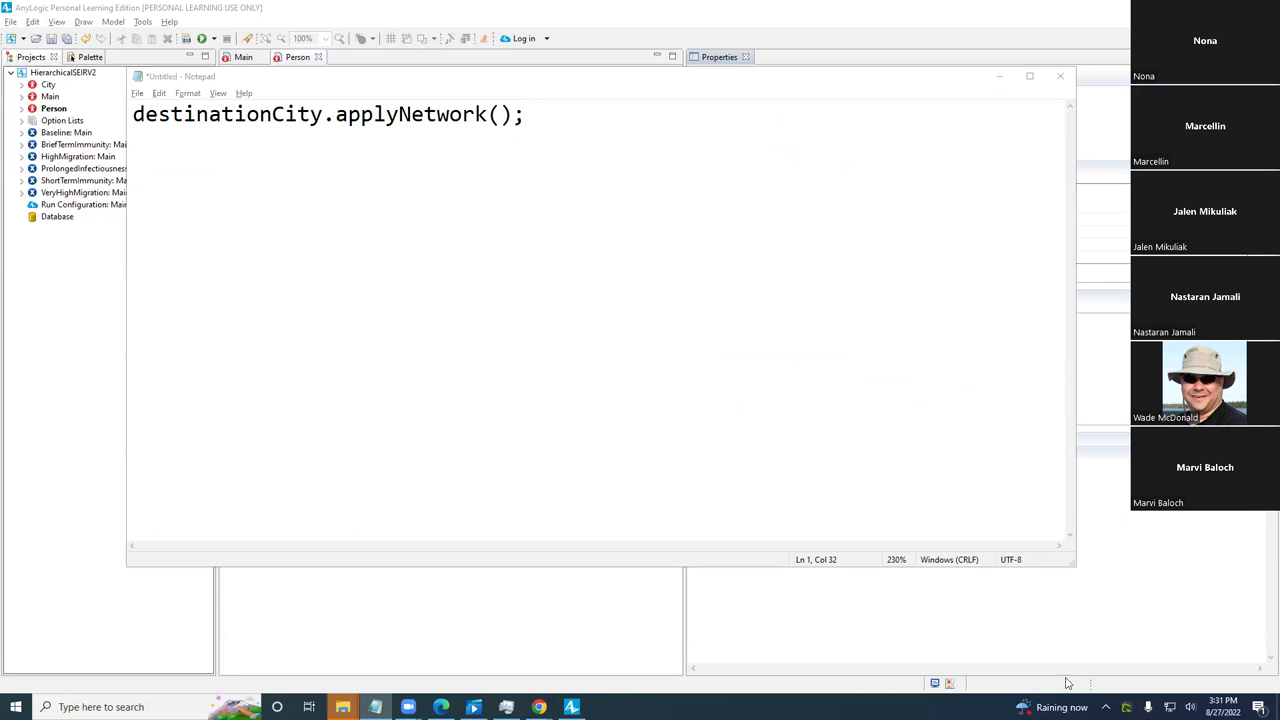
key(alt+Tab)
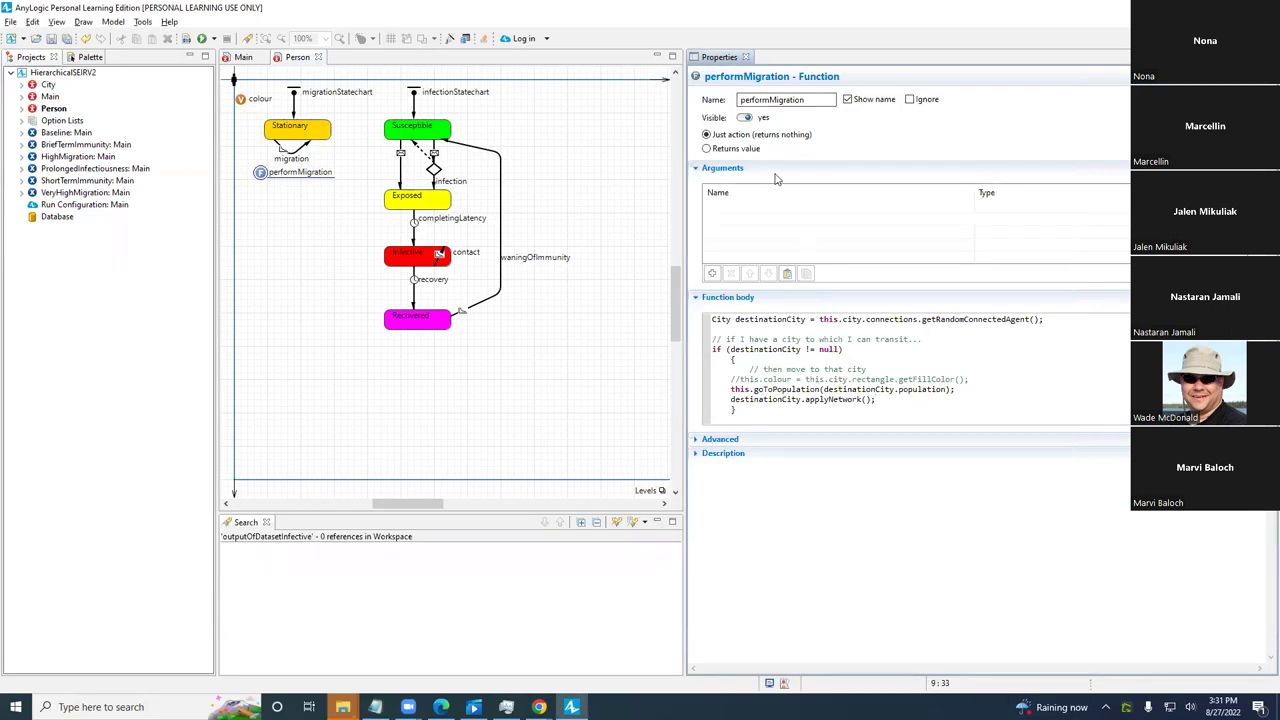
key(alt+Tab)
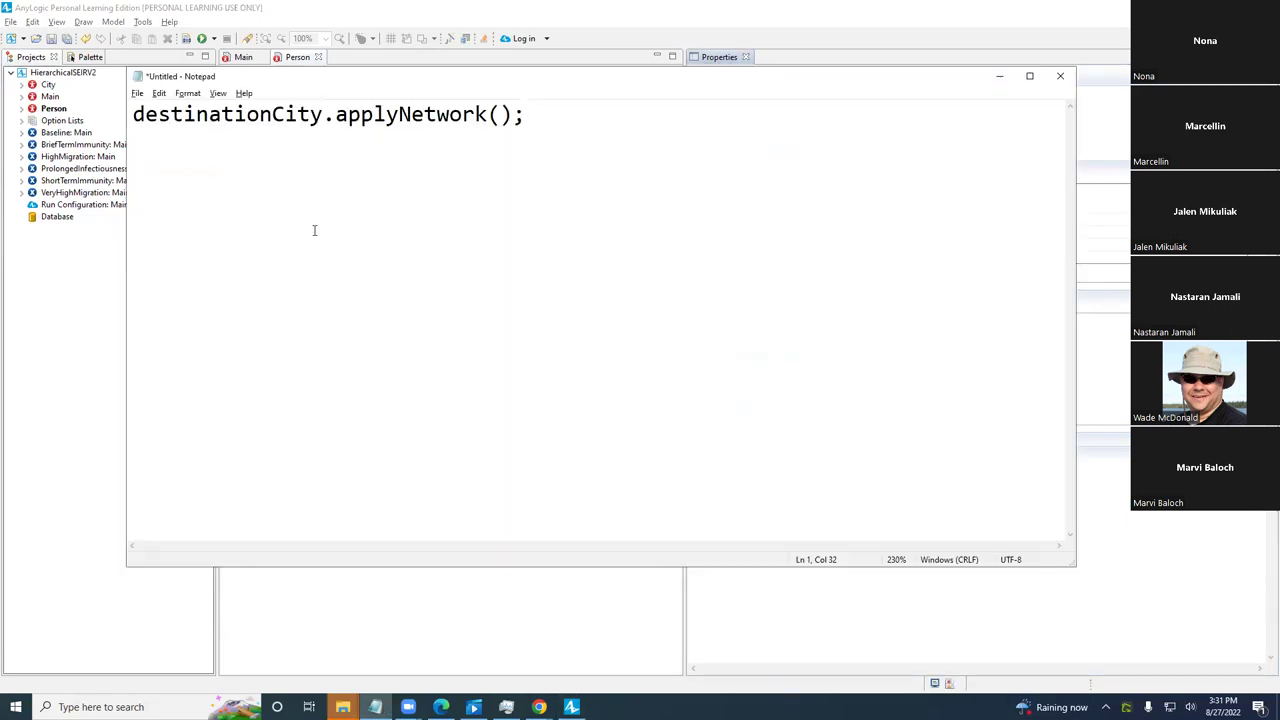
key(alt+Tab)
- Save the HierarchicalSEIRV2 model and run its VeryHighMigration experiment
key(ctrl+s)
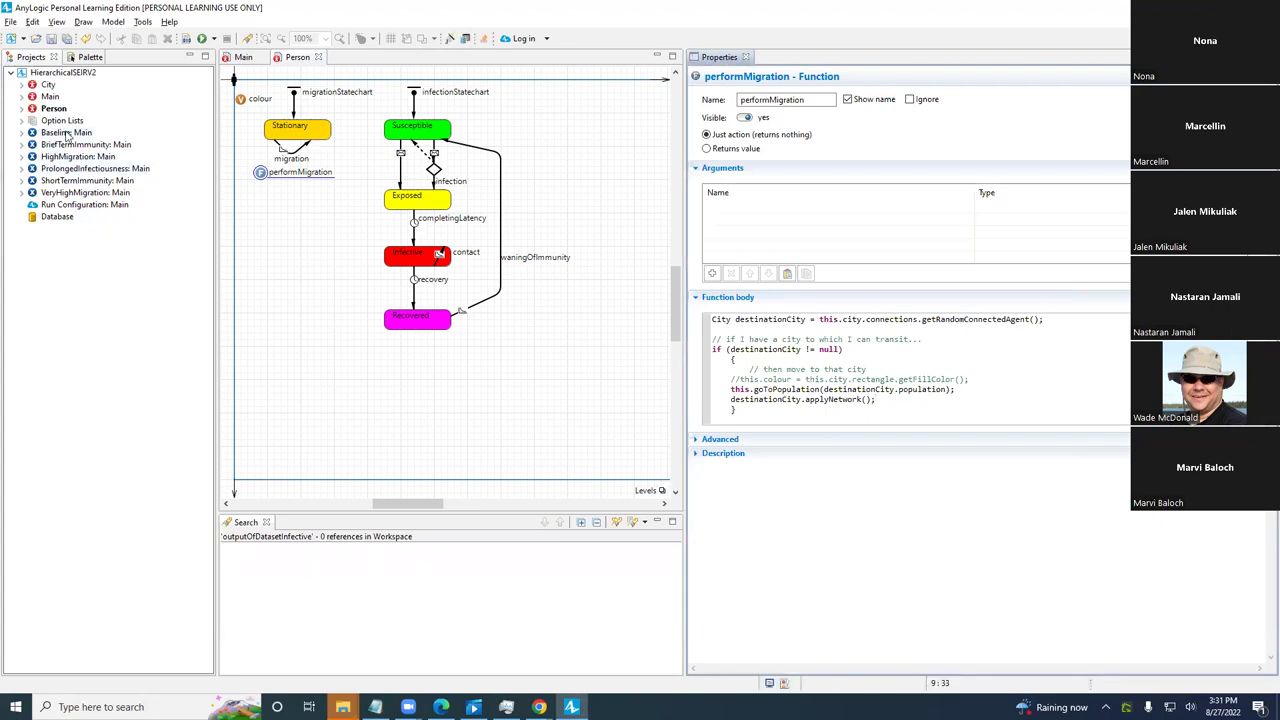
right_click(88, 196)
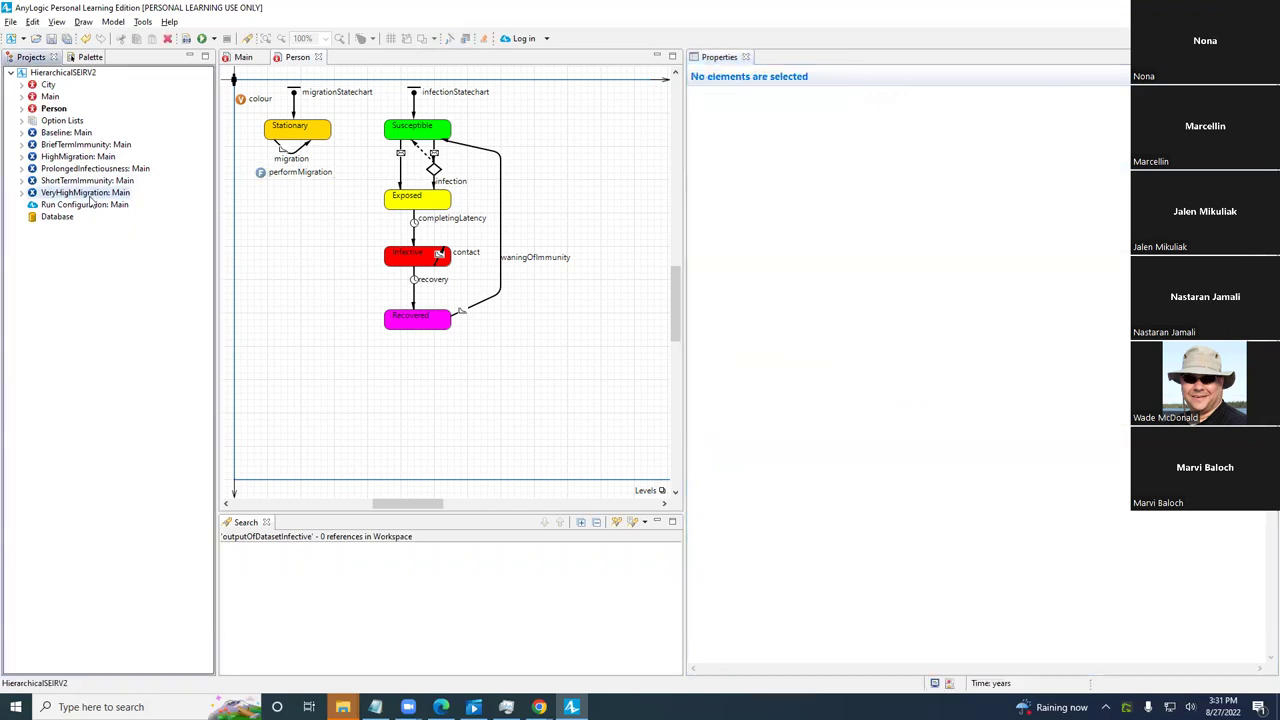
click(130, 389)
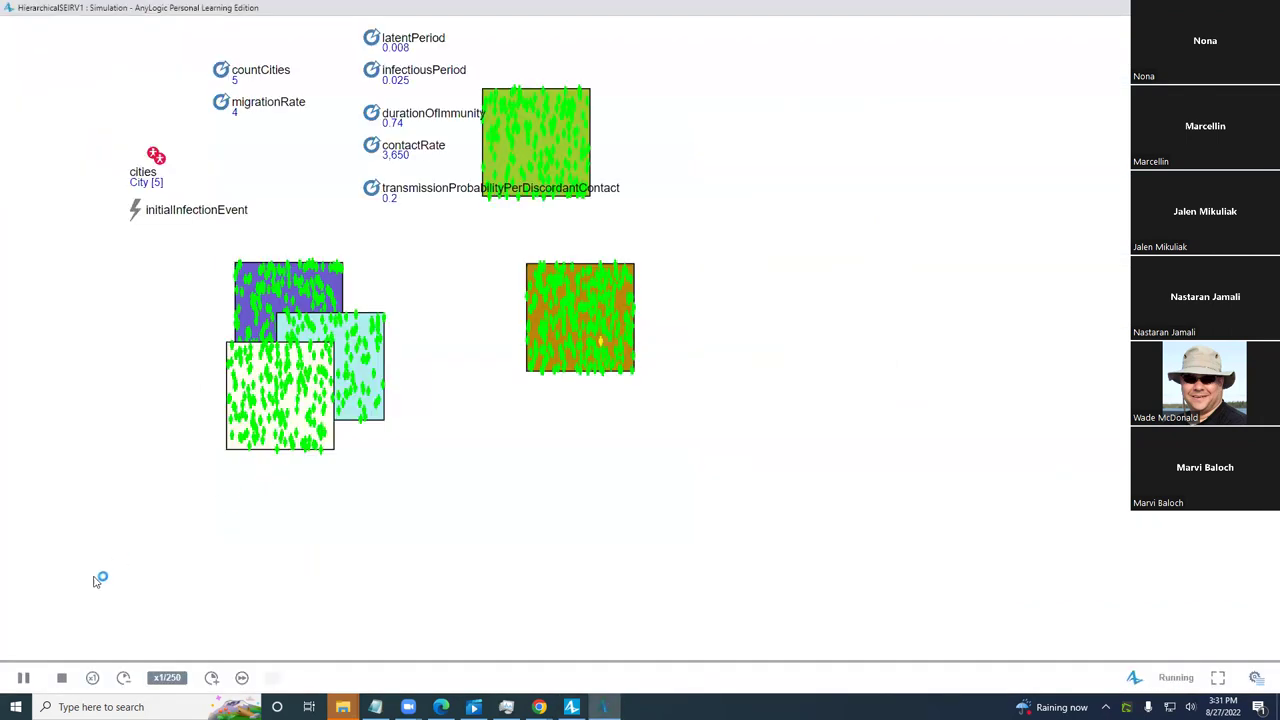
- Speed the running VeryHighMigration simulation up to x1/10, watch the infection spread between the cities, and close the simulation window
click(213, 678)
click(213, 678)
click(213, 678)
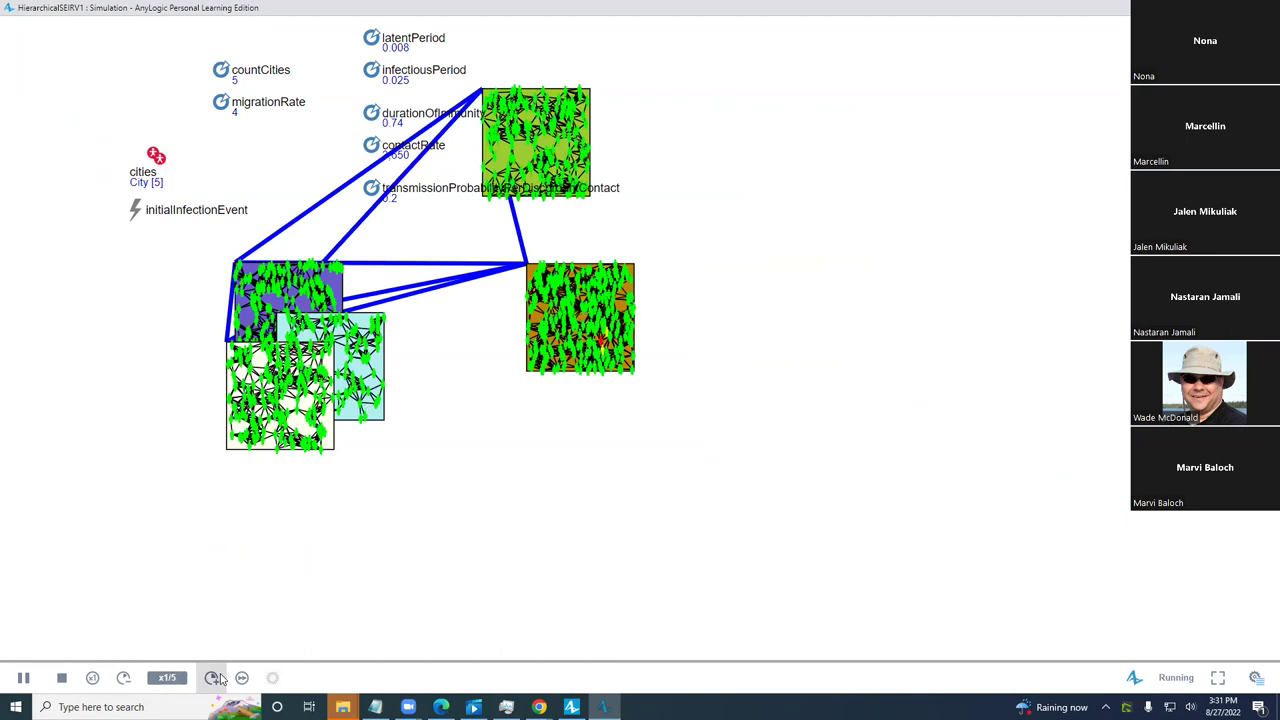
click(213, 678)
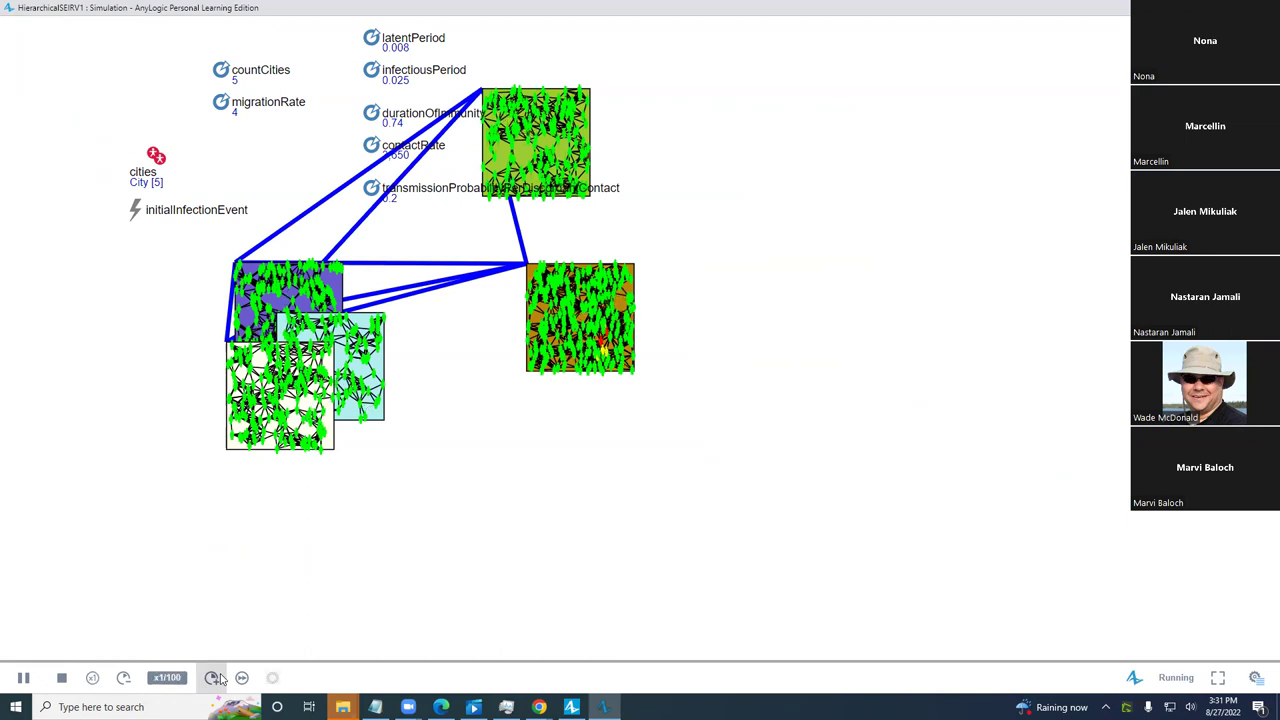
click(213, 678)
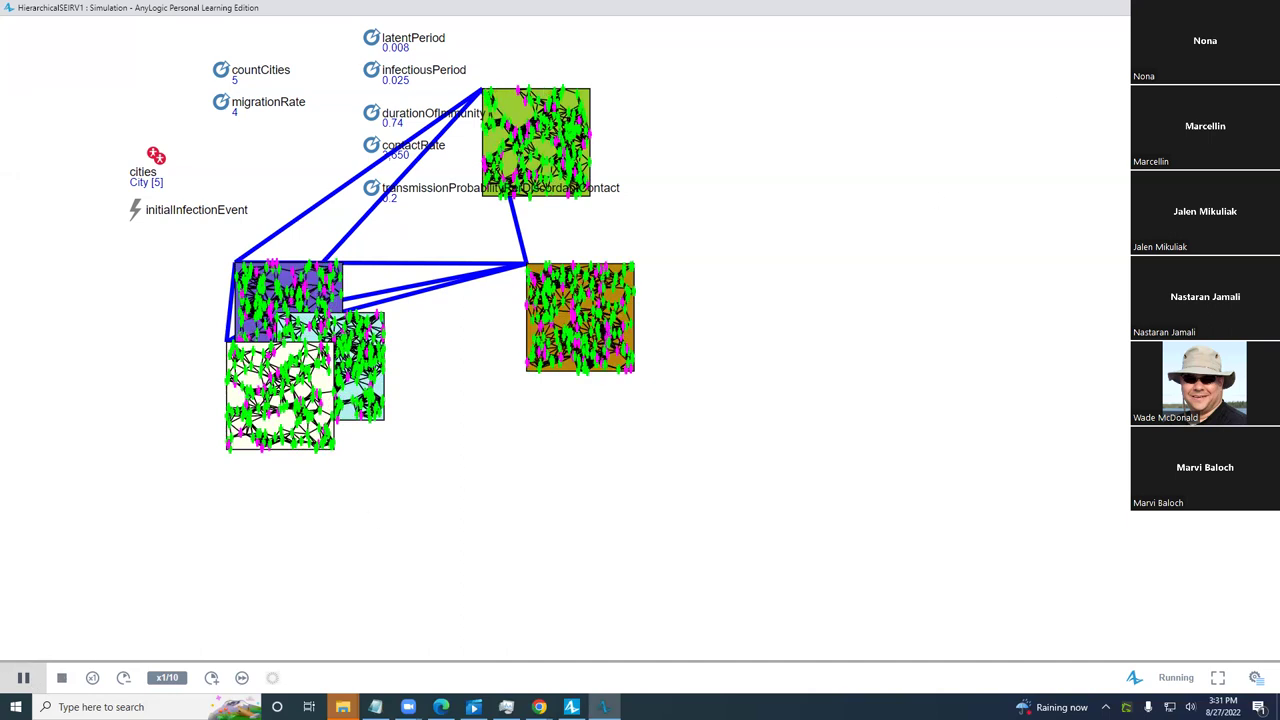
key(alt+F4)
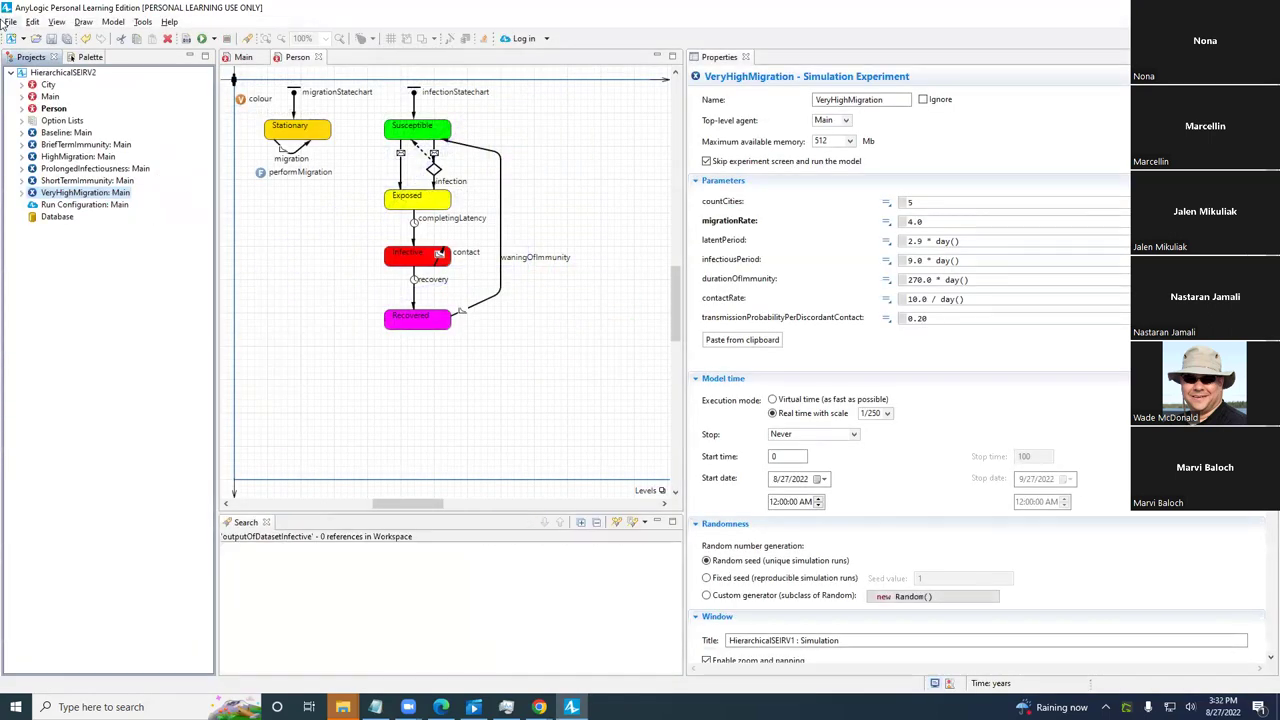
- Run the Baseline experiment, speed it up to x1/5 to watch the spread between the cities, and close the simulation window
right_click(60, 124)
click(62, 132)
right_click(60, 132)
click(80, 323)
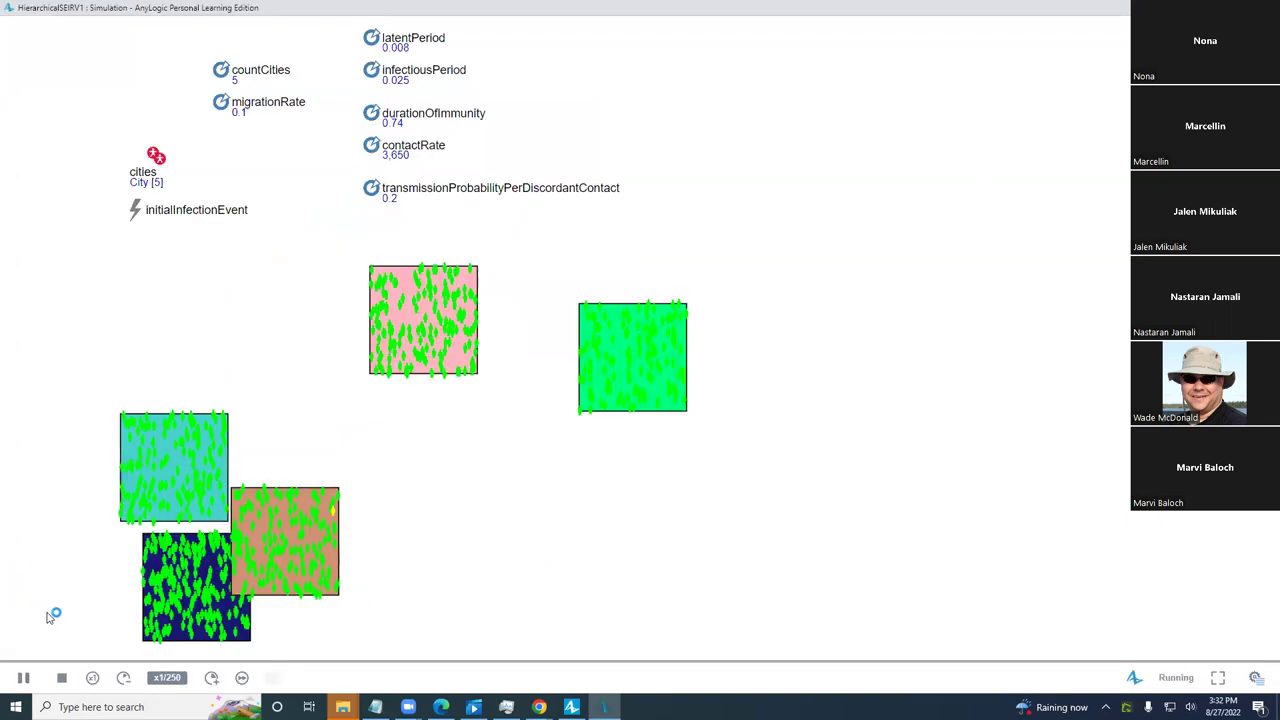
click(211, 679)
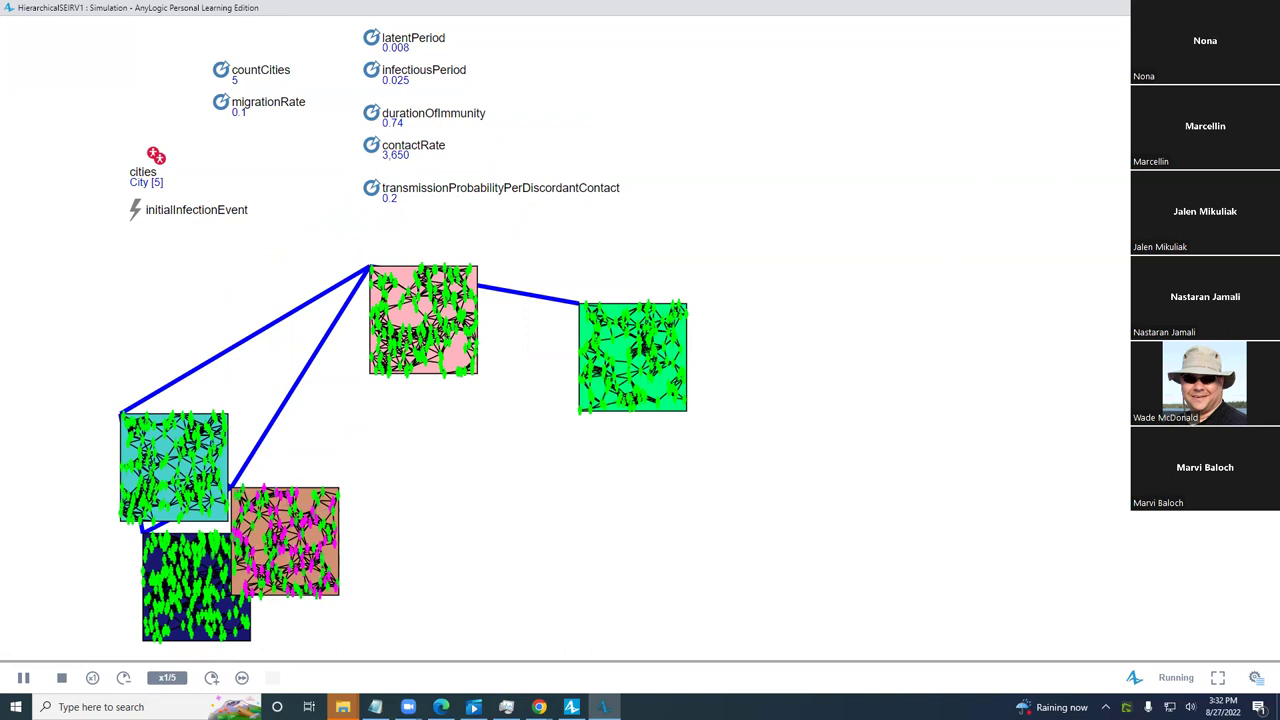
key(alt+F4)
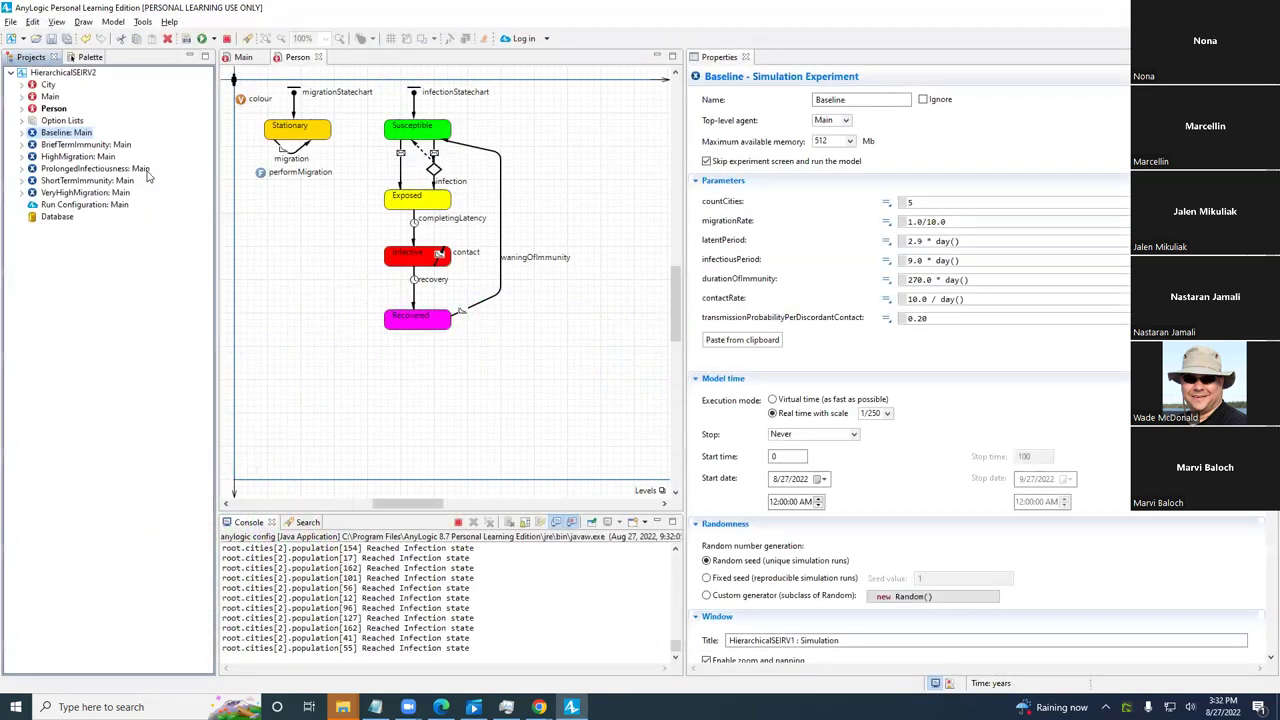
- Run the HighMigration experiment, speed it up to x1/10 to watch the spread between the cities, and return to the model editor
right_click(84, 163)
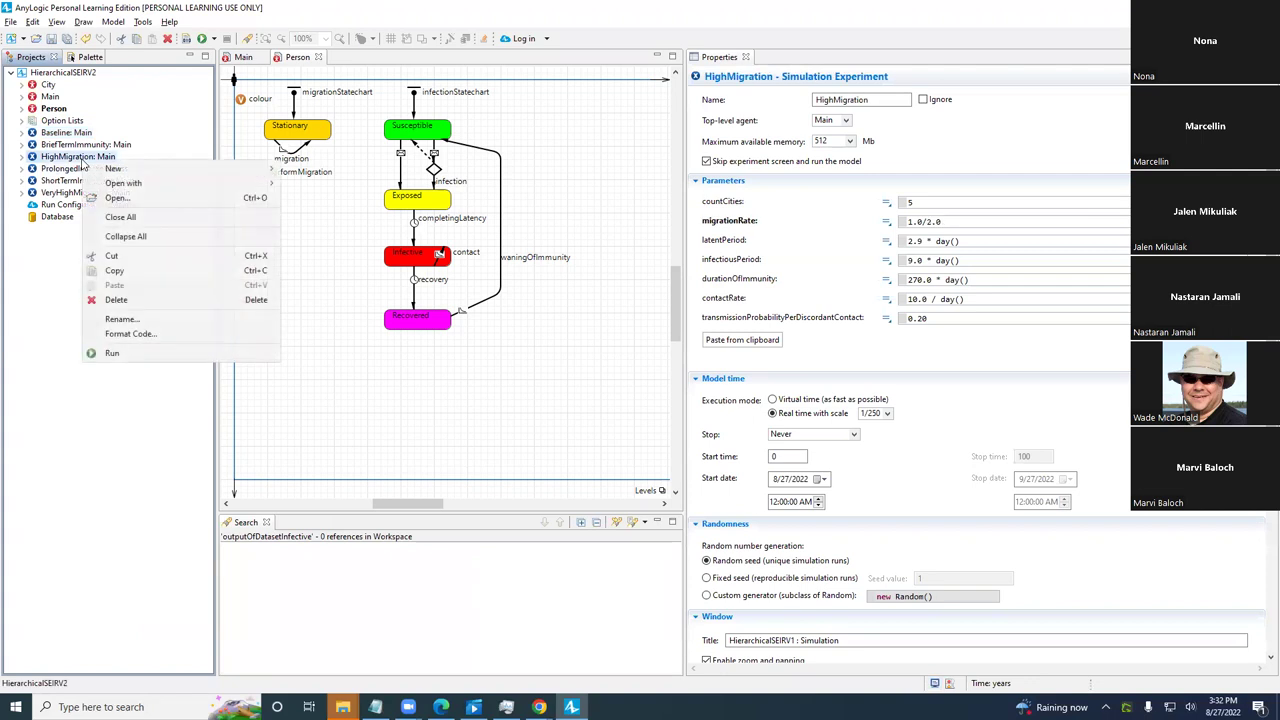
click(145, 351)
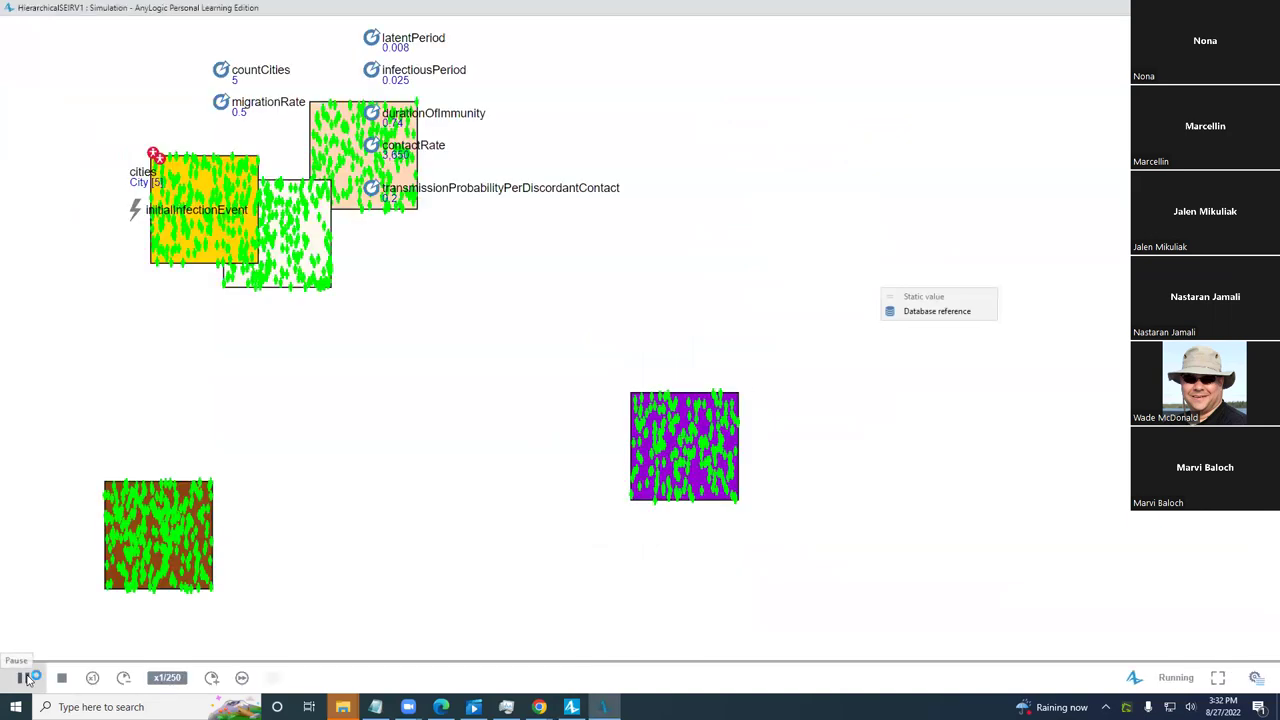
click(212, 678)
click(212, 678)
click(212, 678)
click(212, 678)
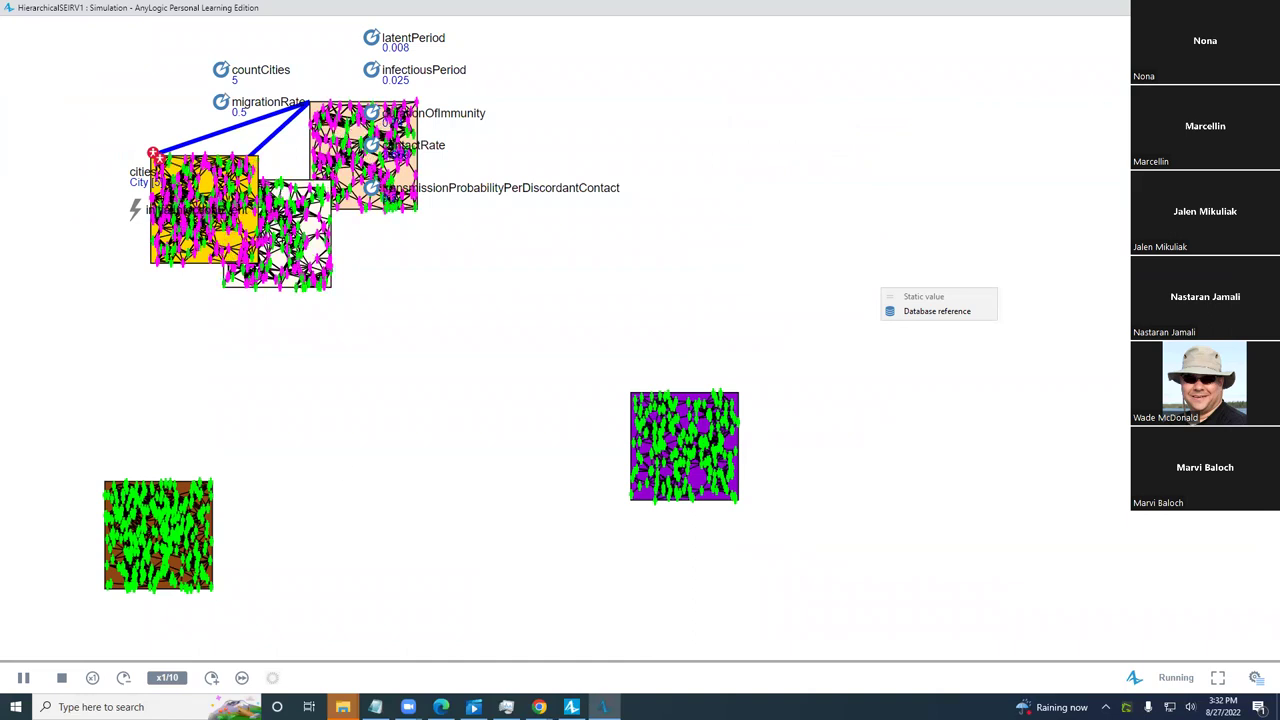
key(alt+Tab)
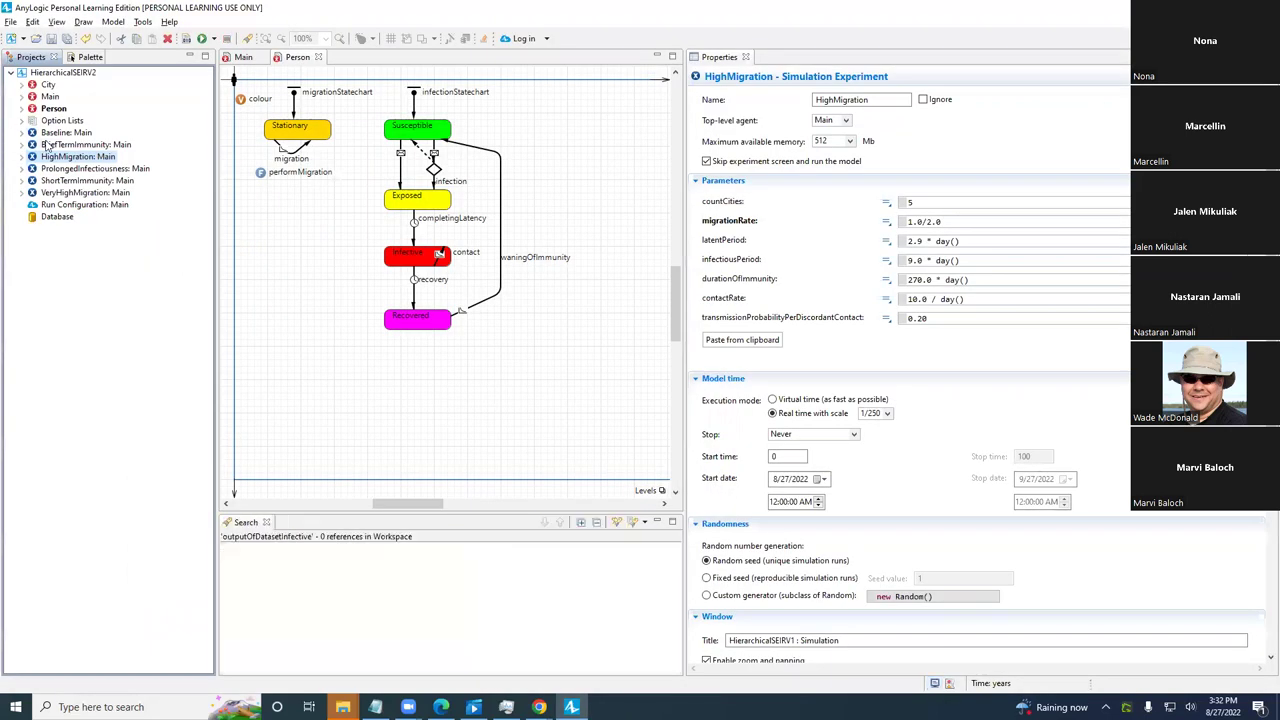
- Run the BriefTermImmunity experiment, speed it up to x1/10 to watch the epidemic, and close the simulation window
click(50, 145)
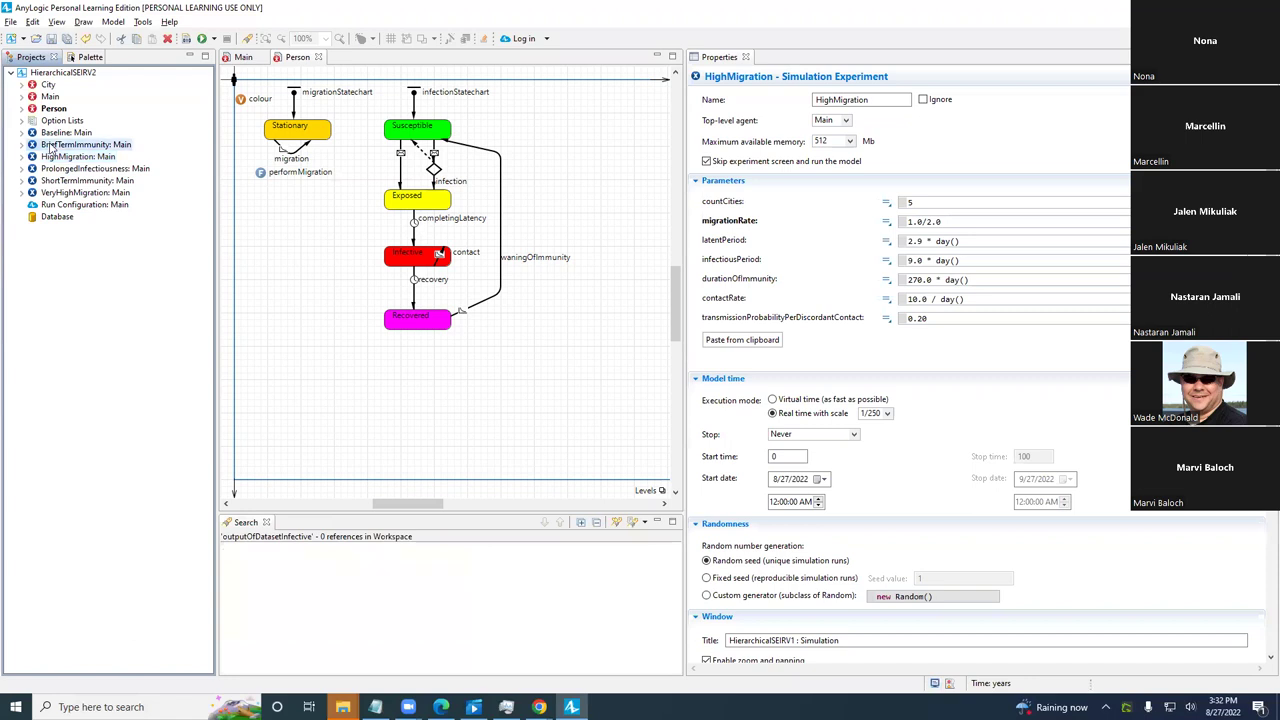
right_click(50, 146)
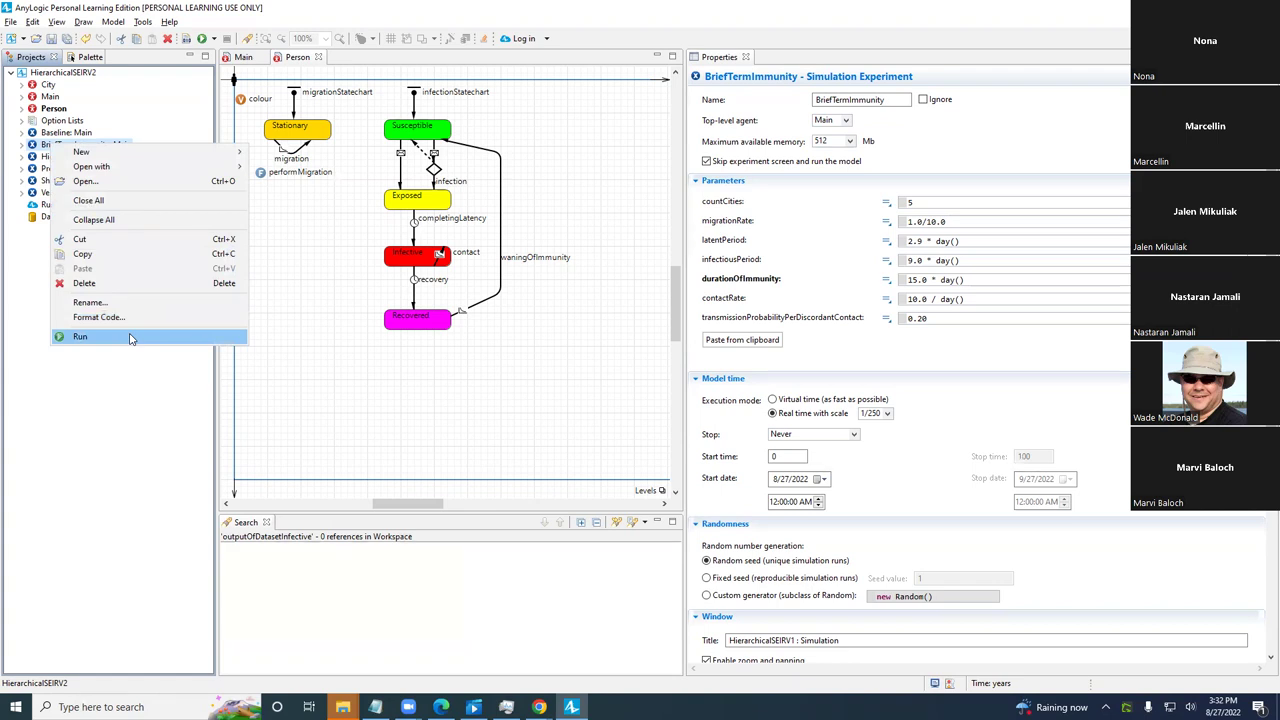
click(80, 337)
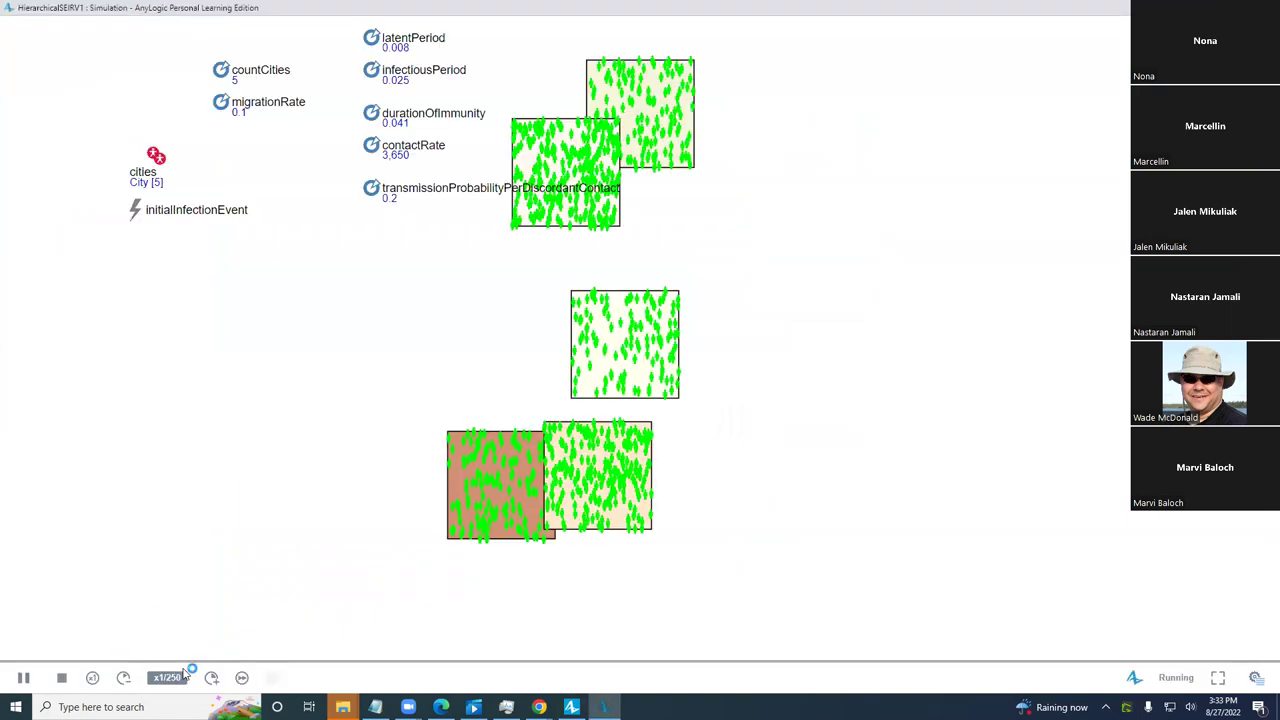
click(212, 678)
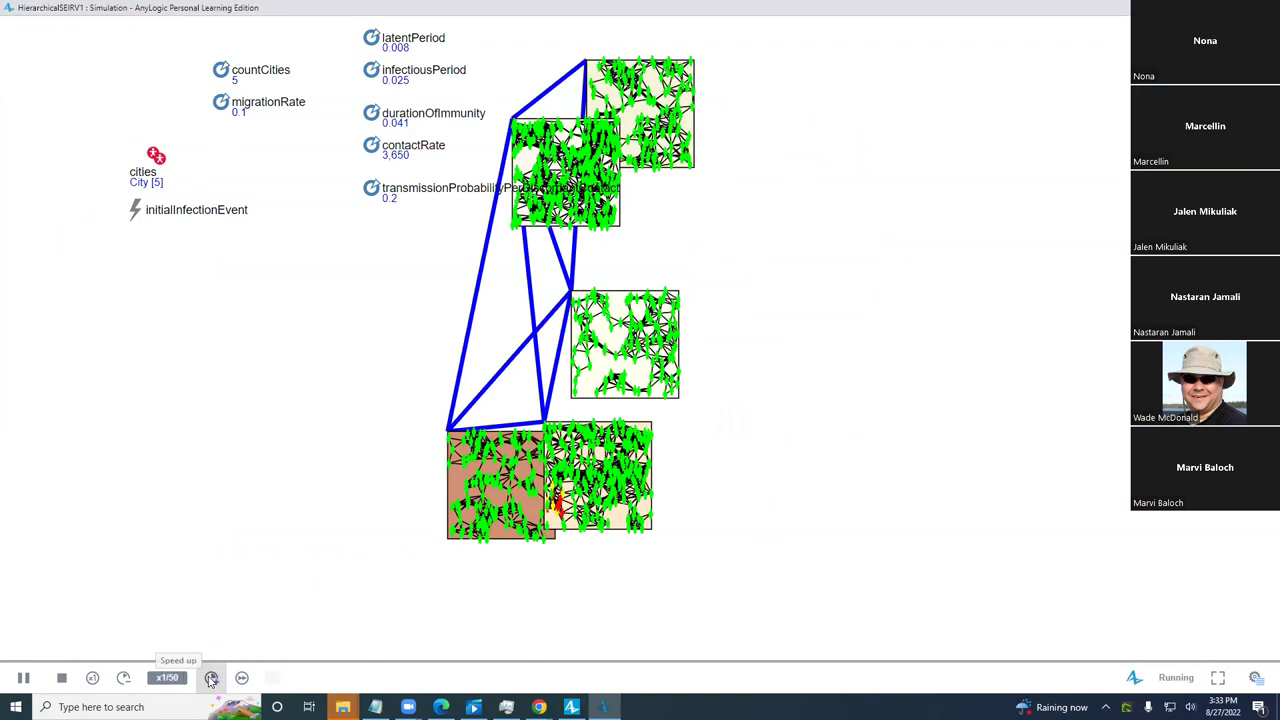
click(211, 678)
click(211, 678)
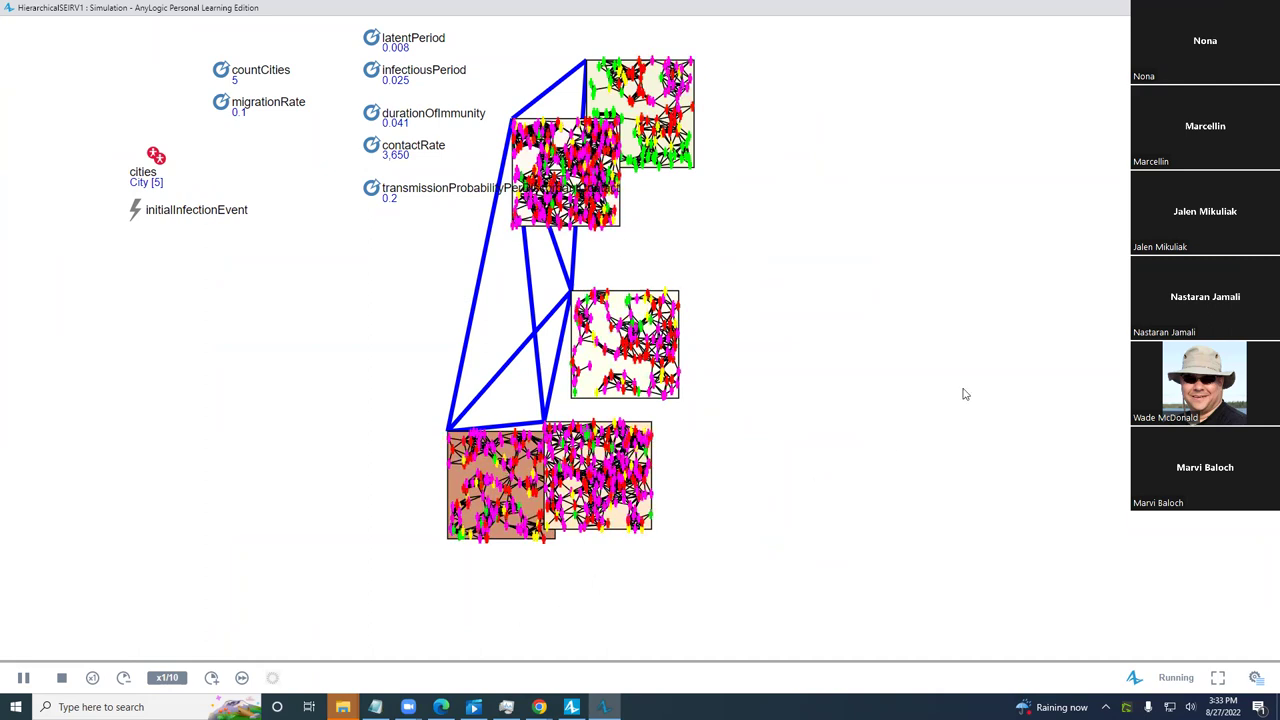
key(alt+F4)
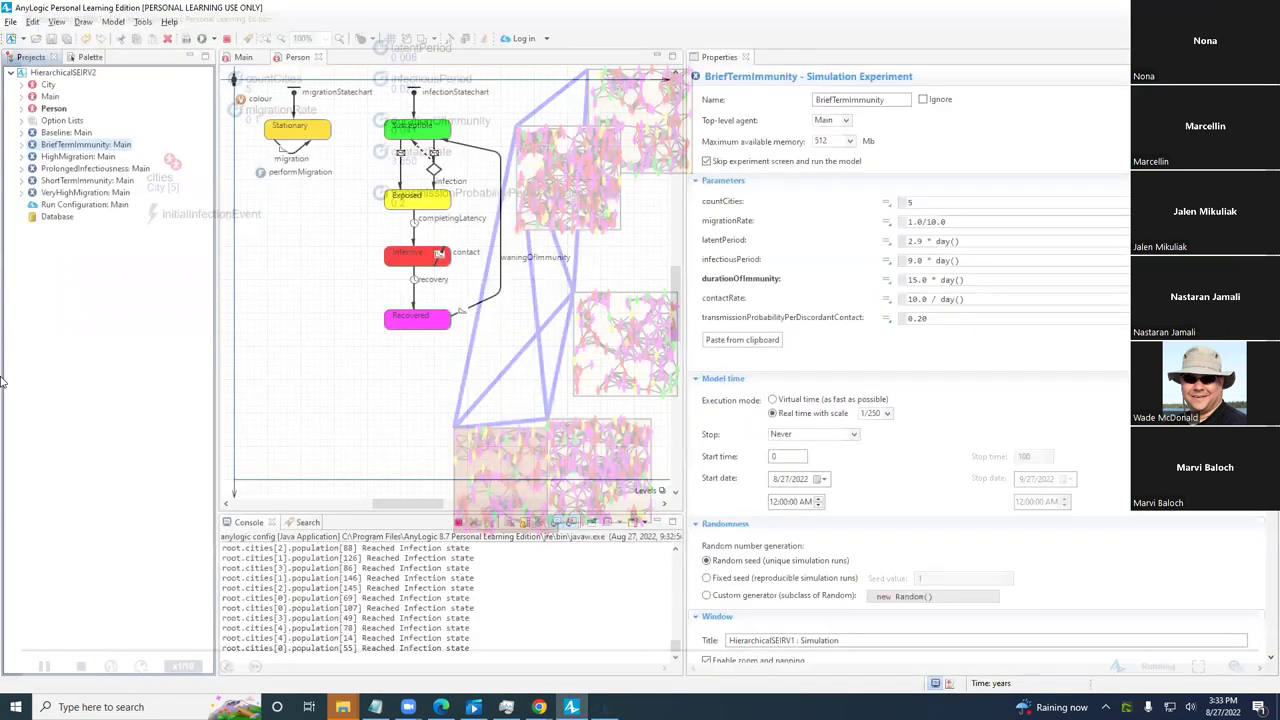
- Run the ProlongedInfectiousness experiment, speed it up to x1/10 to watch the epidemic, and close the simulation window
right_click(70, 168)
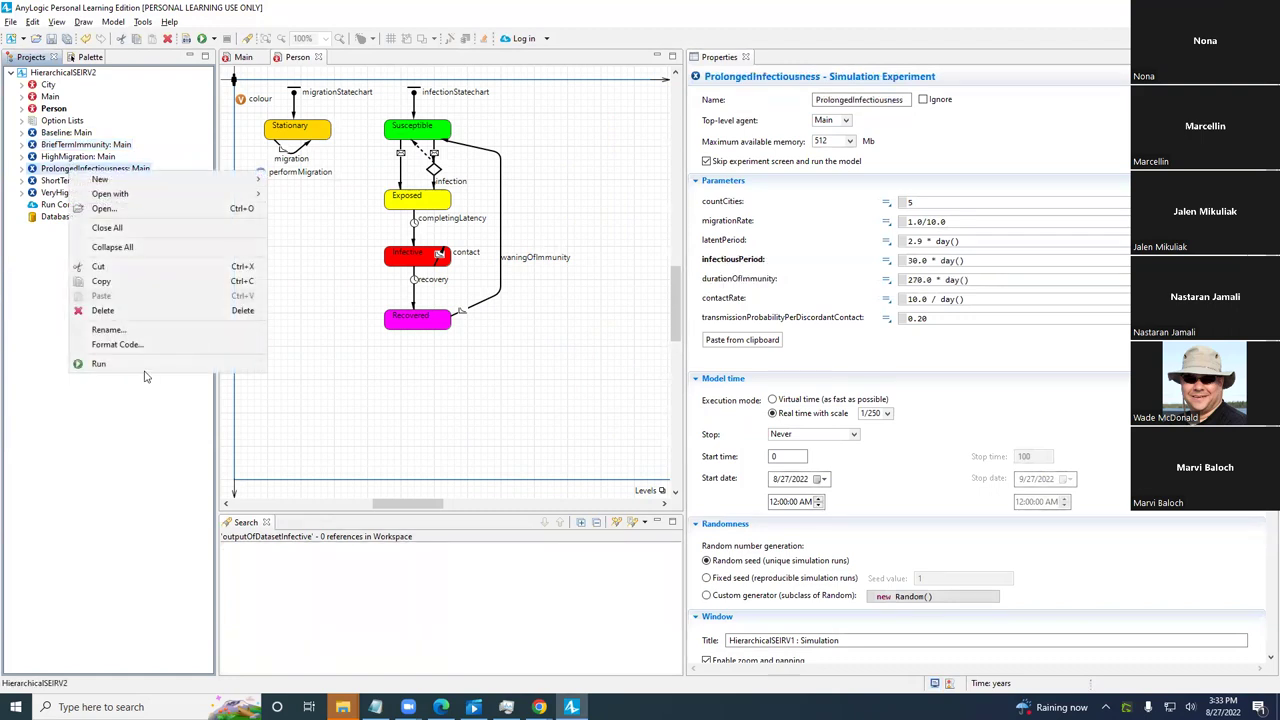
click(145, 365)
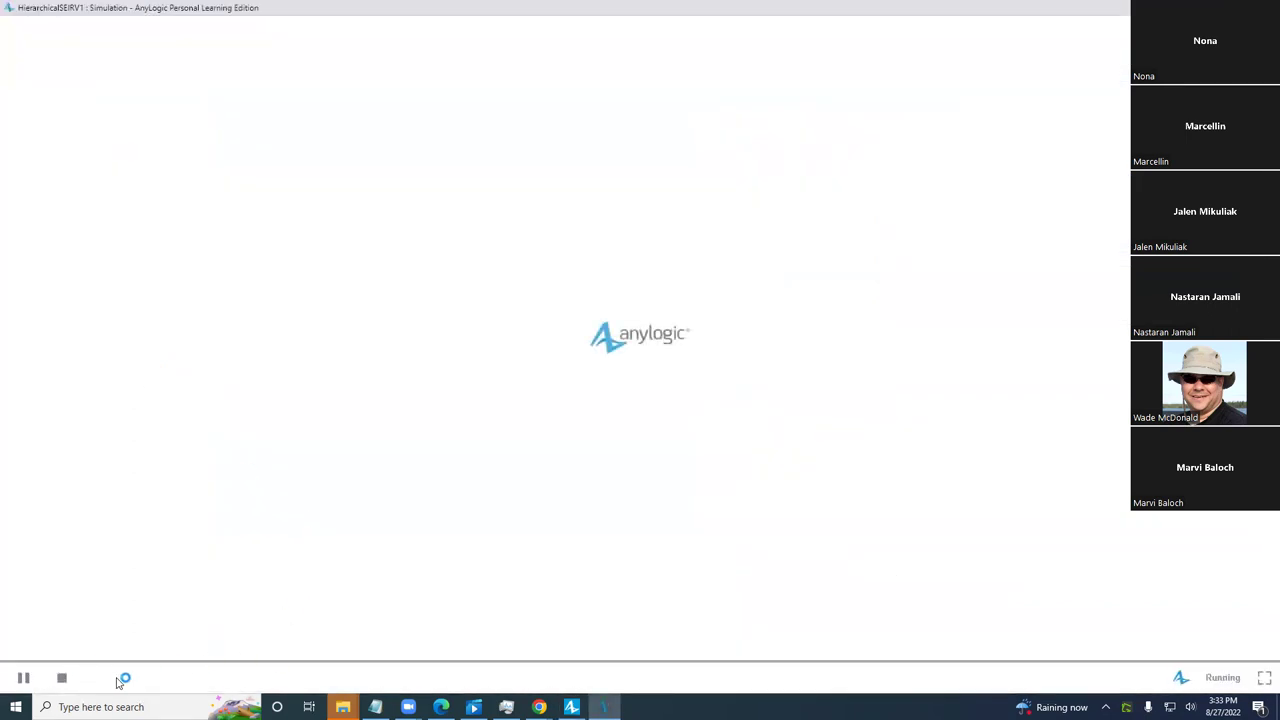
click(212, 677)
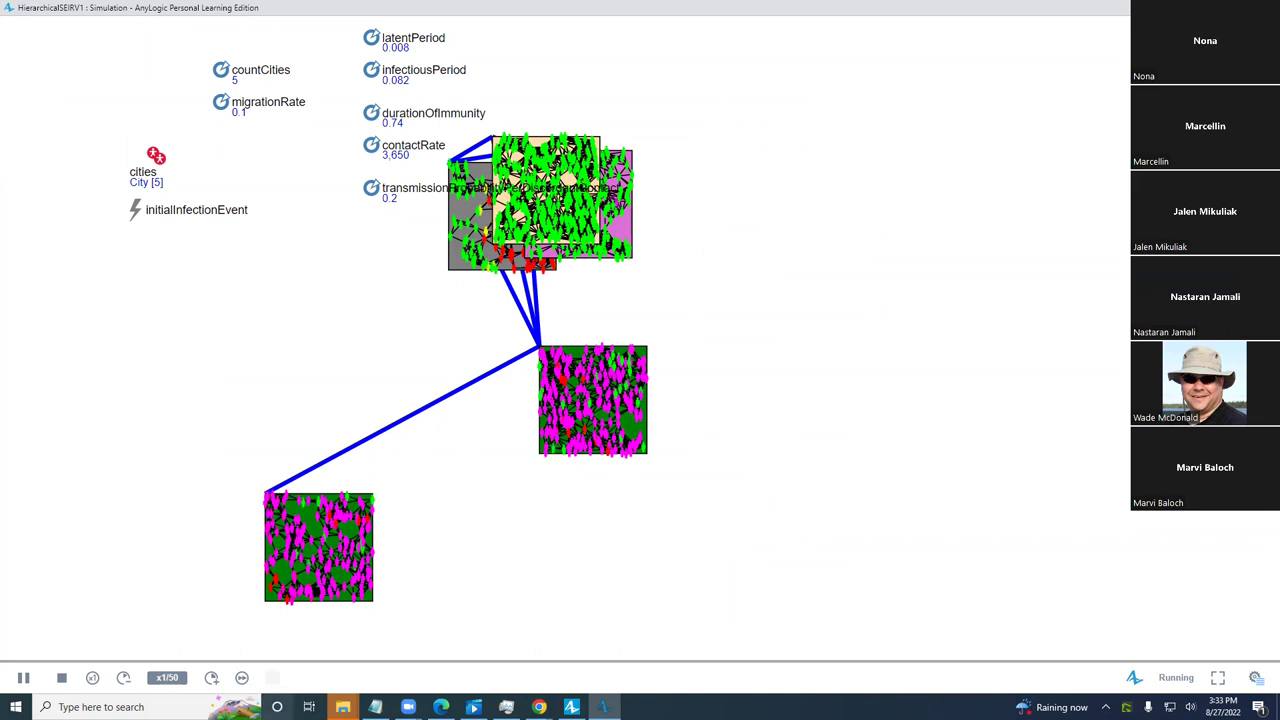
click(211, 678)
click(211, 678)
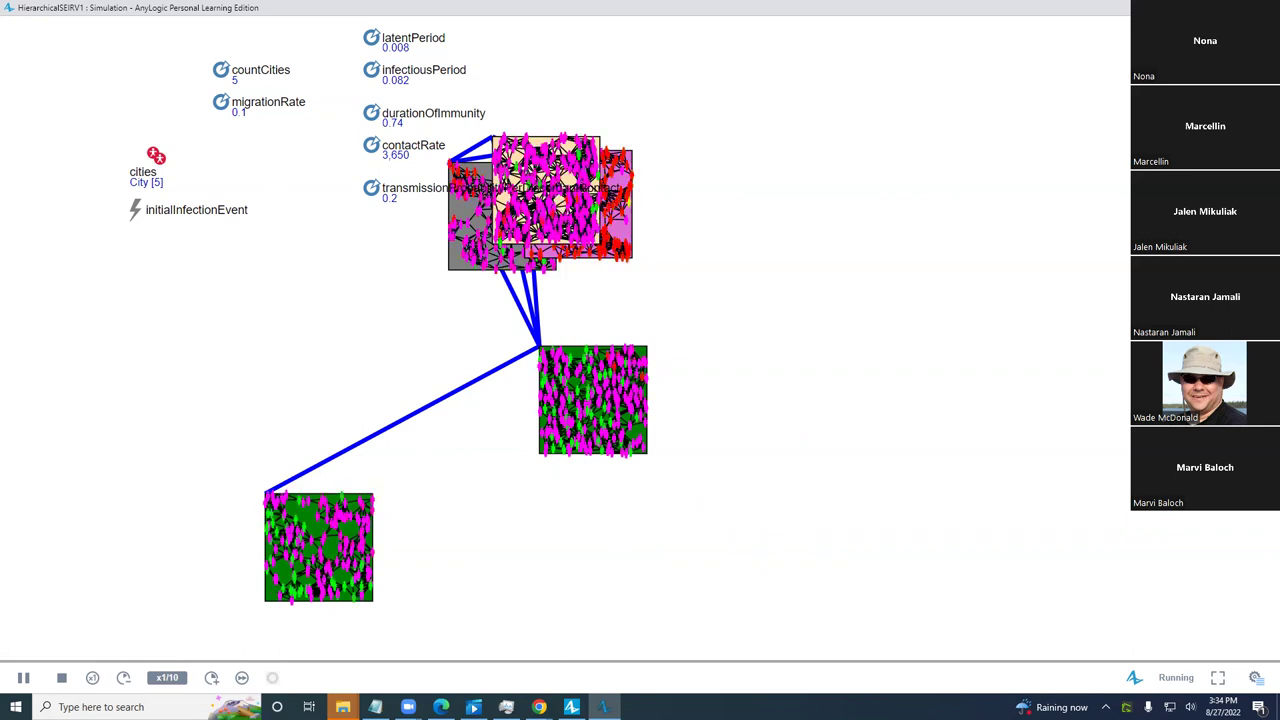
key(alt+F4)
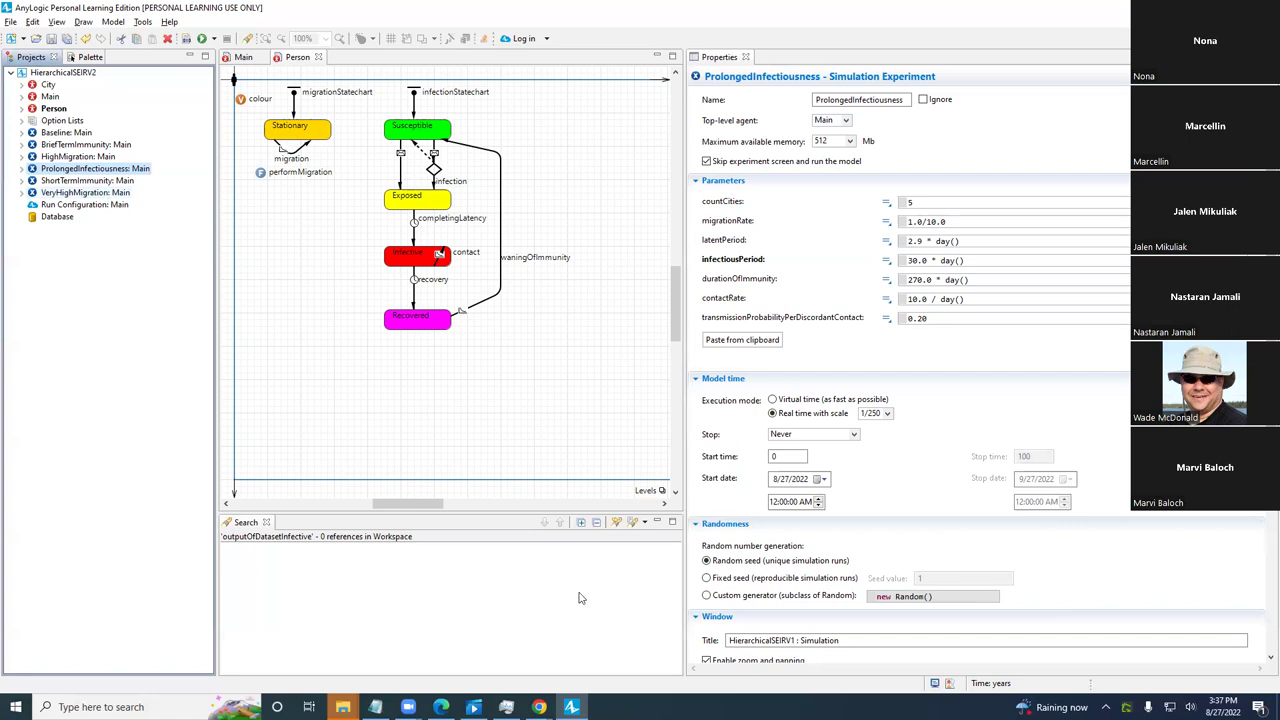
- Open the City agent type and add a count statistic named countInfective to its population of Person agents
click(243, 57)
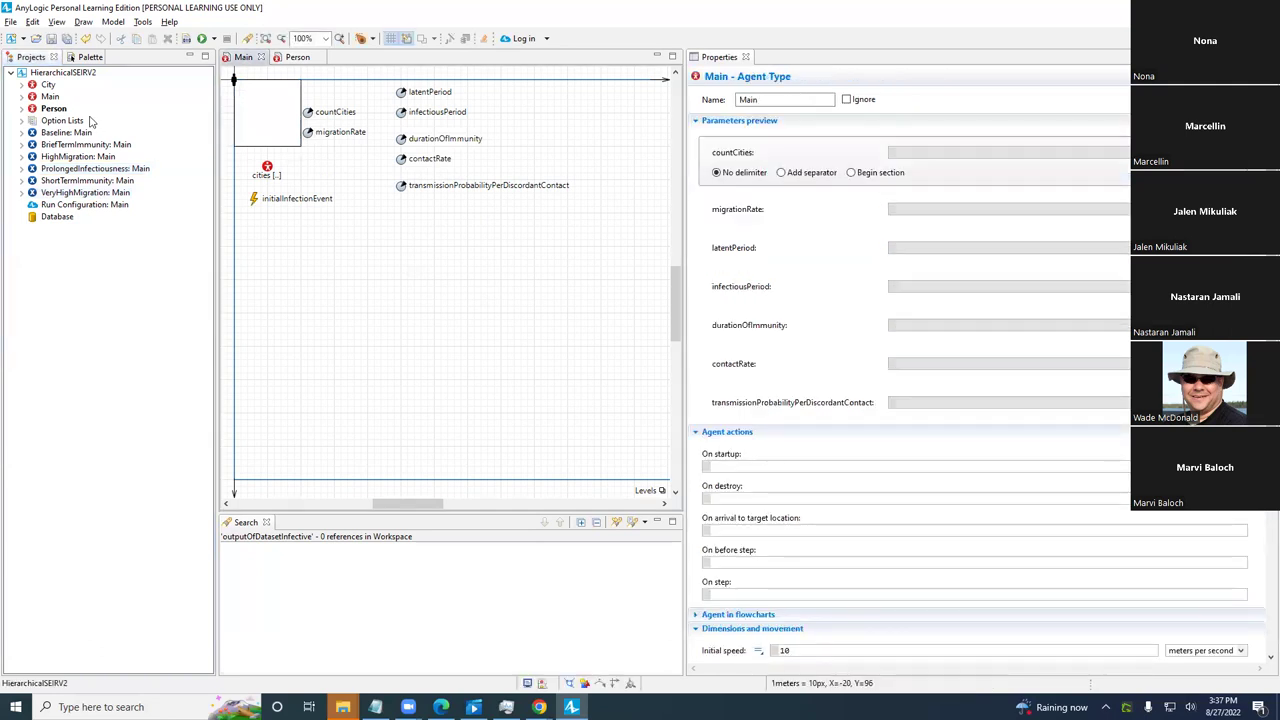
click(53, 87)
double_click(48, 86)
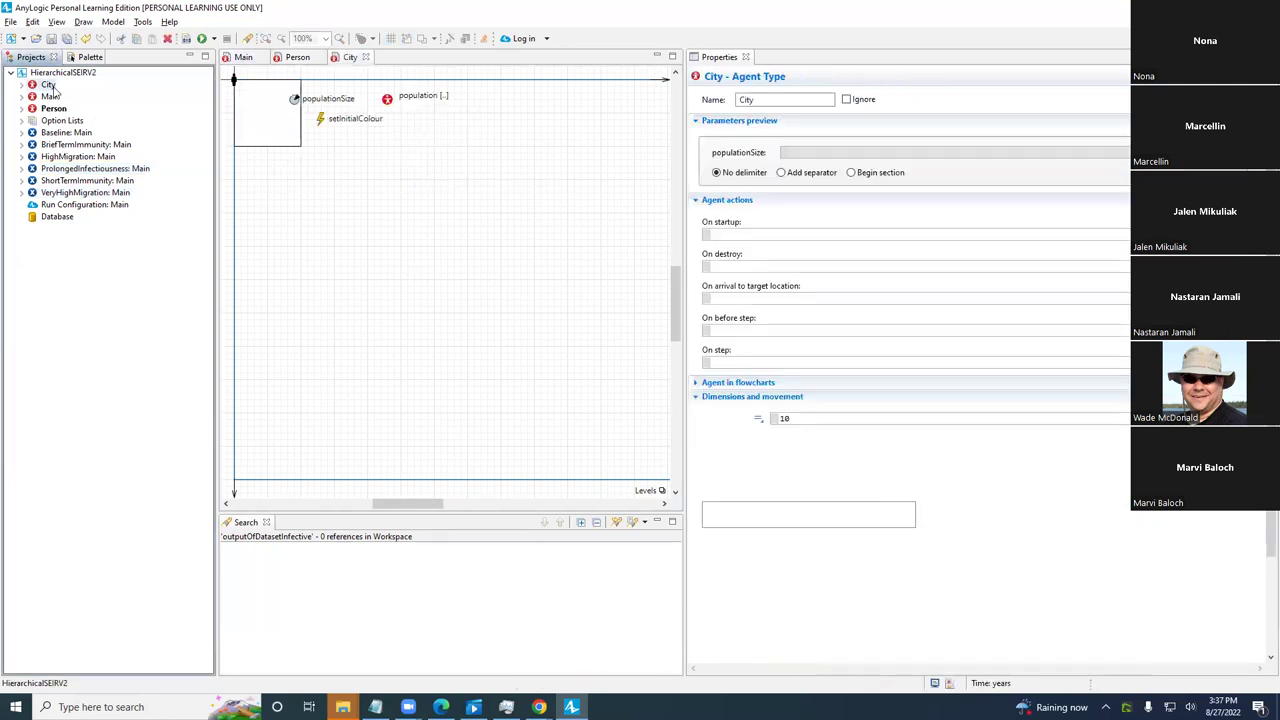
click(386, 100)
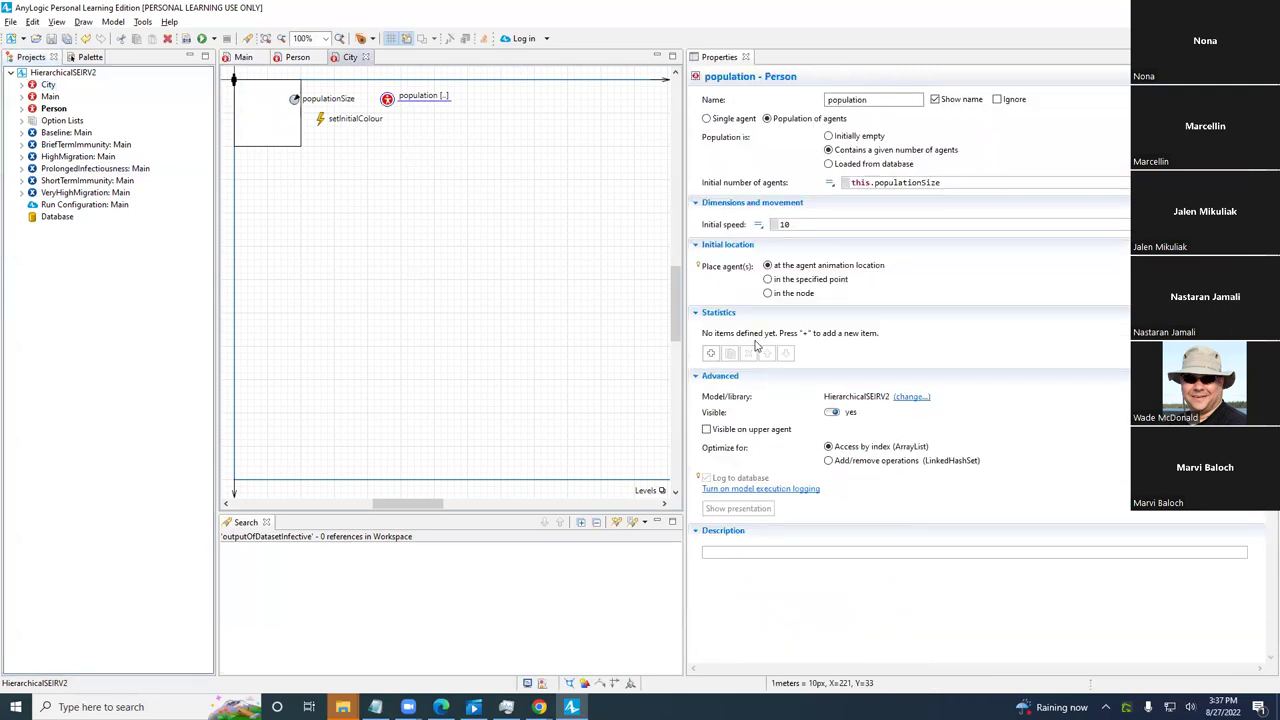
click(710, 353)
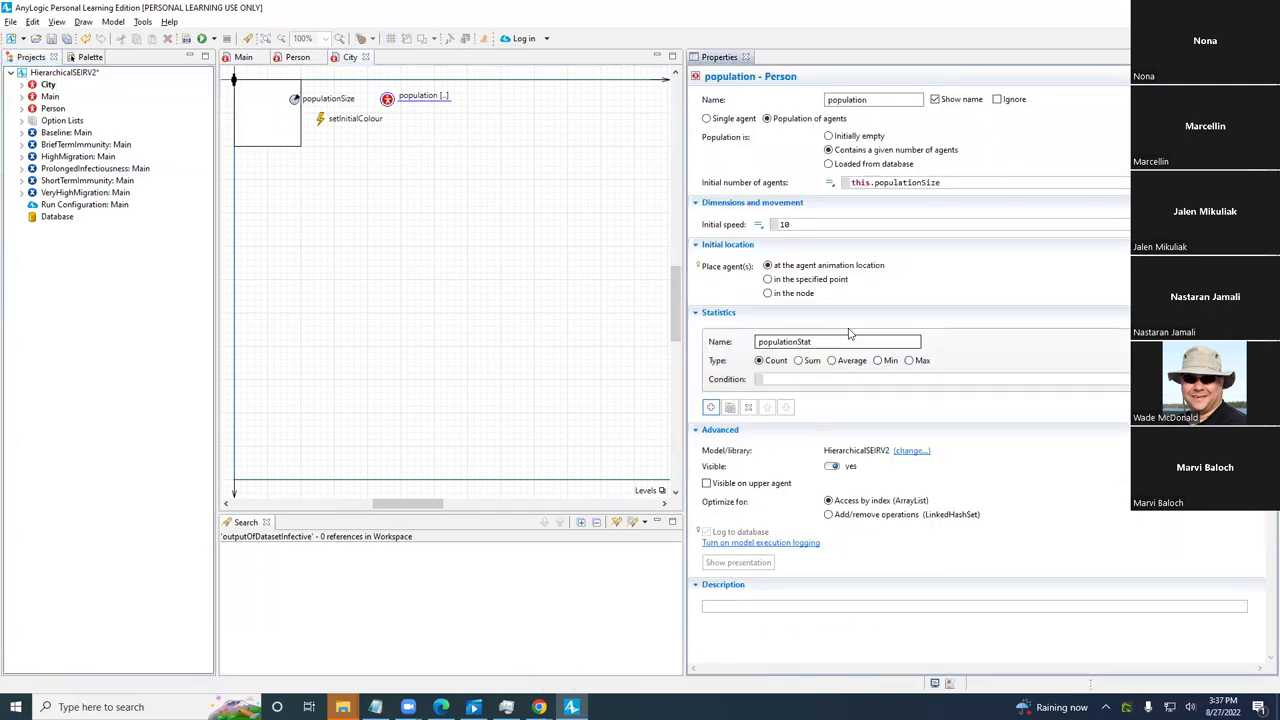
text(cou)
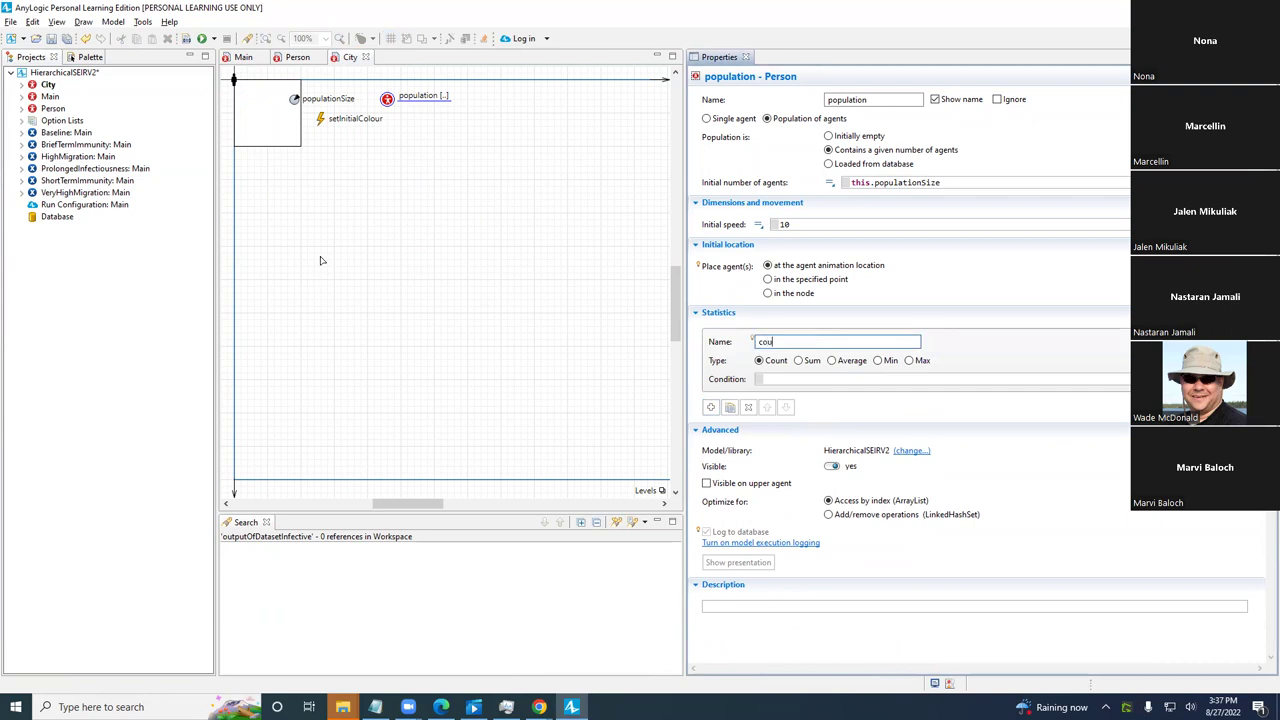
text(ntInfective)
- Set the countInfective statistic's condition to item.inState(Person.Infective) and save the model
click(777, 377)
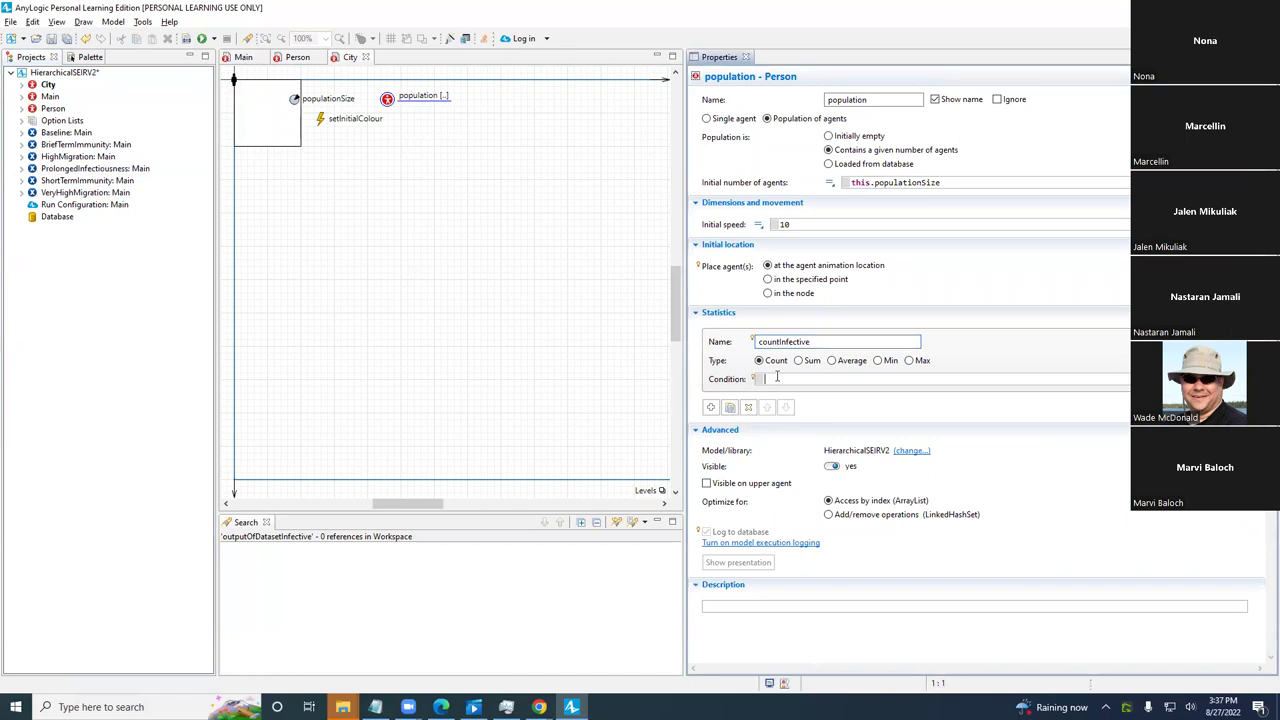
text(item.inState(Person.Infective)
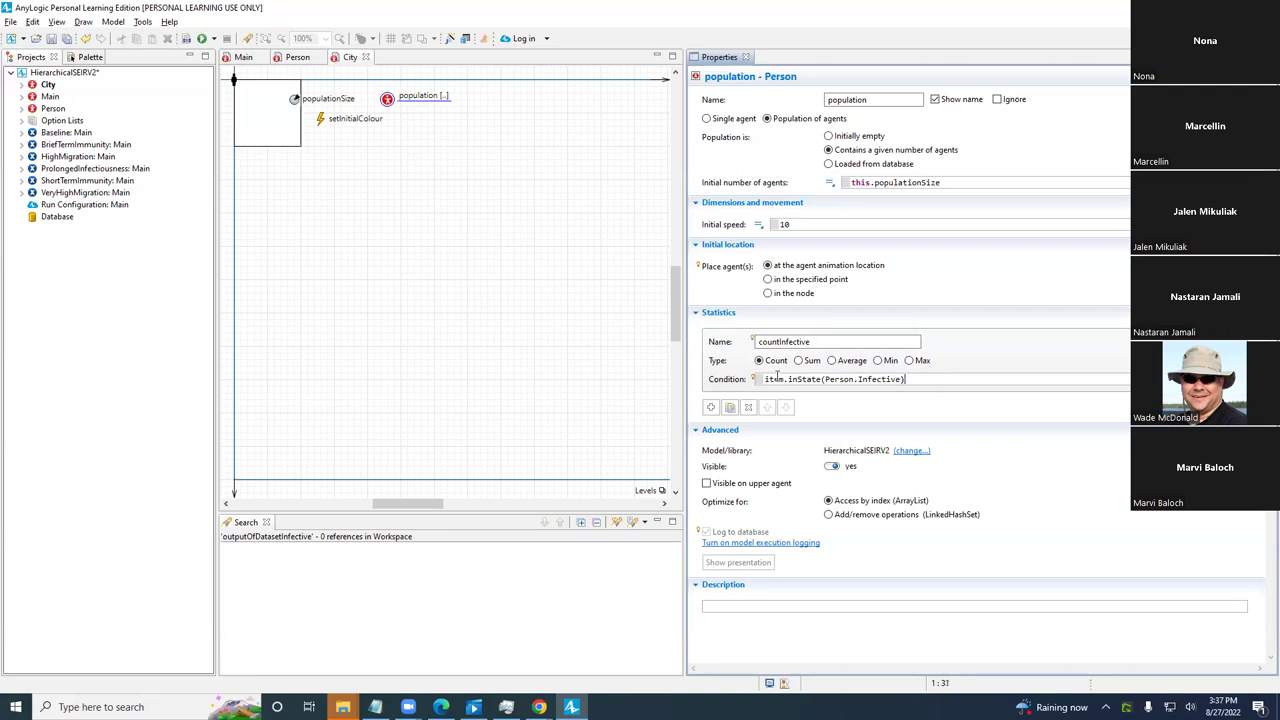
key(ctrl+s)
- Examine the properties of the cities population in Main and return to the City diagram
click(244, 58)
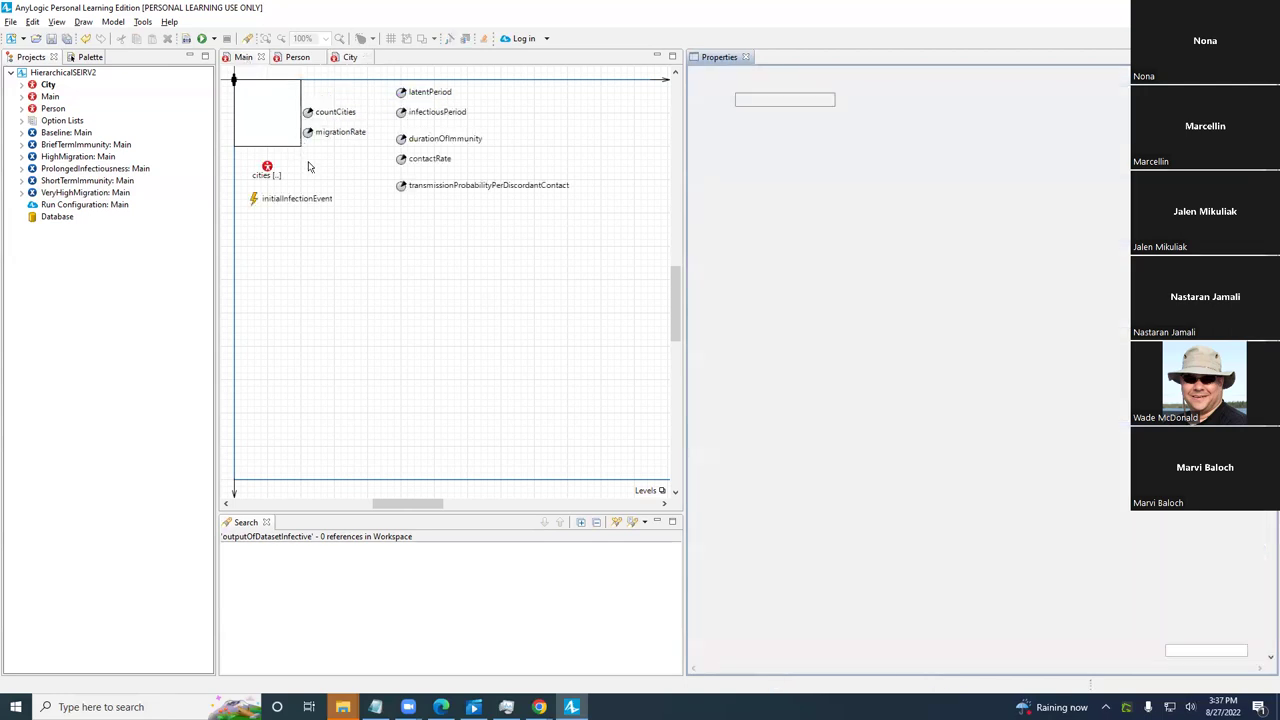
click(312, 178)
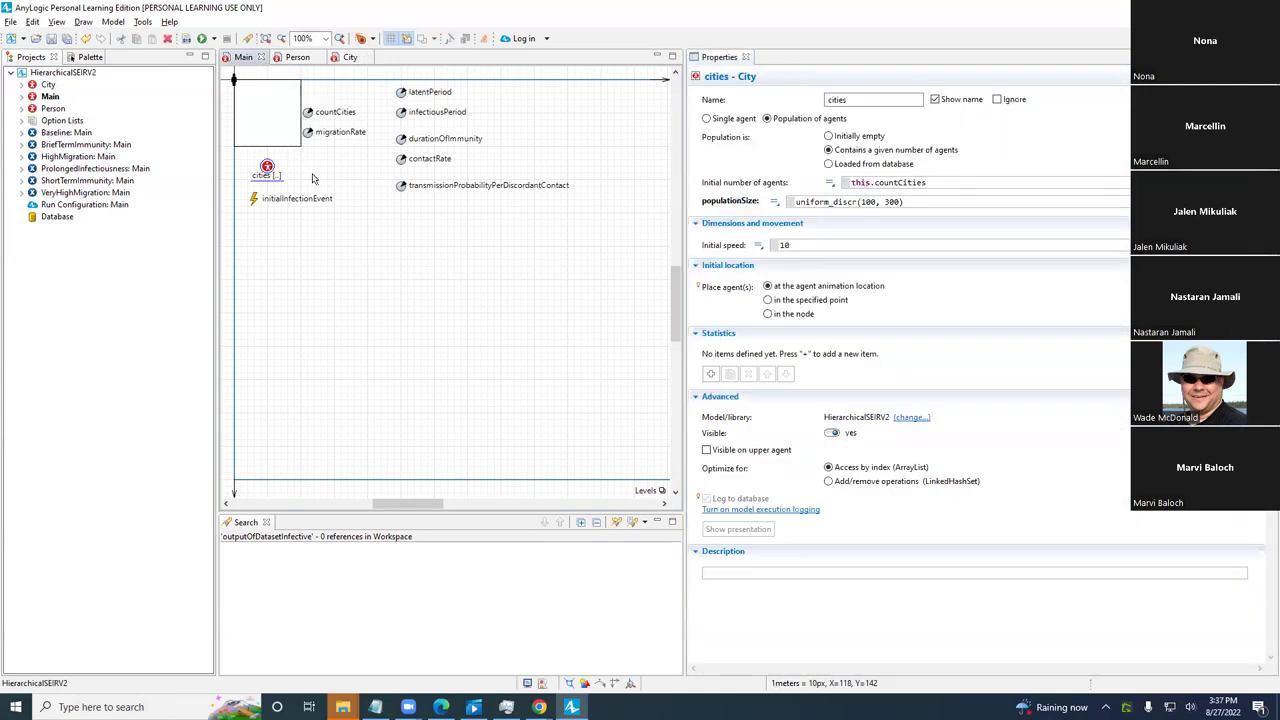
click(349, 58)
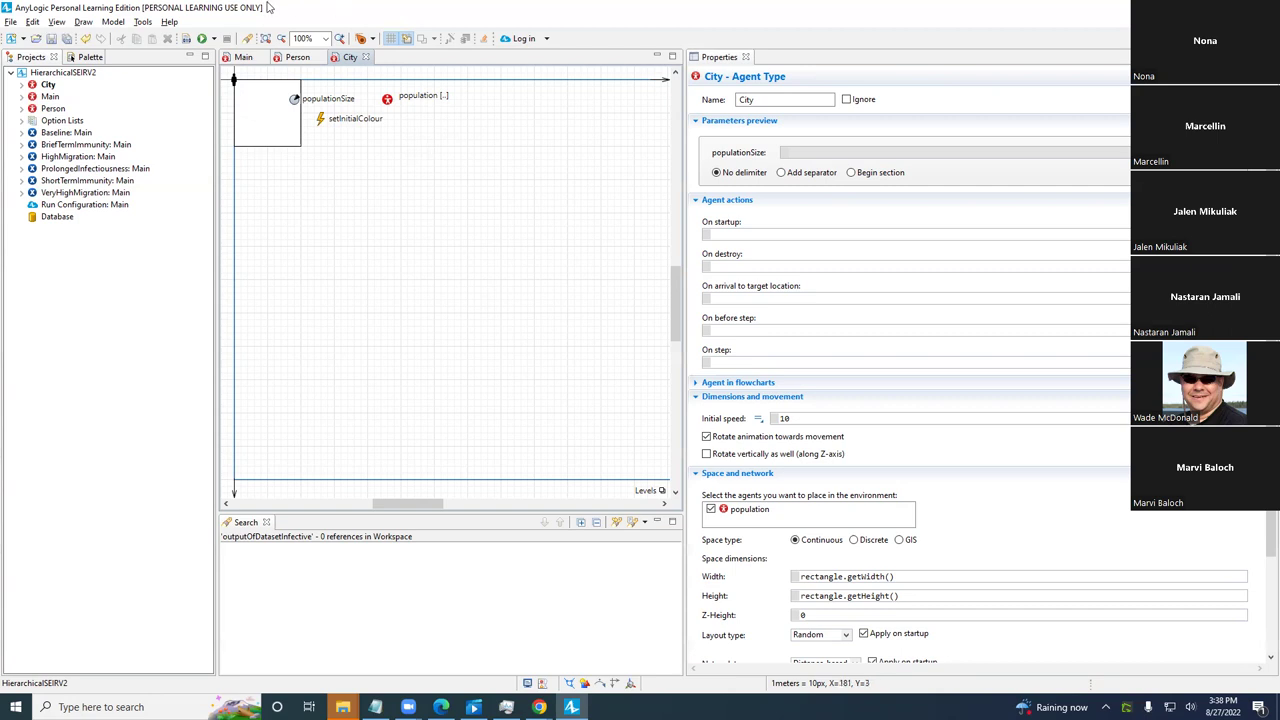
- Save the model as a new version named HierarchicalSEIRV3
click(10, 21)
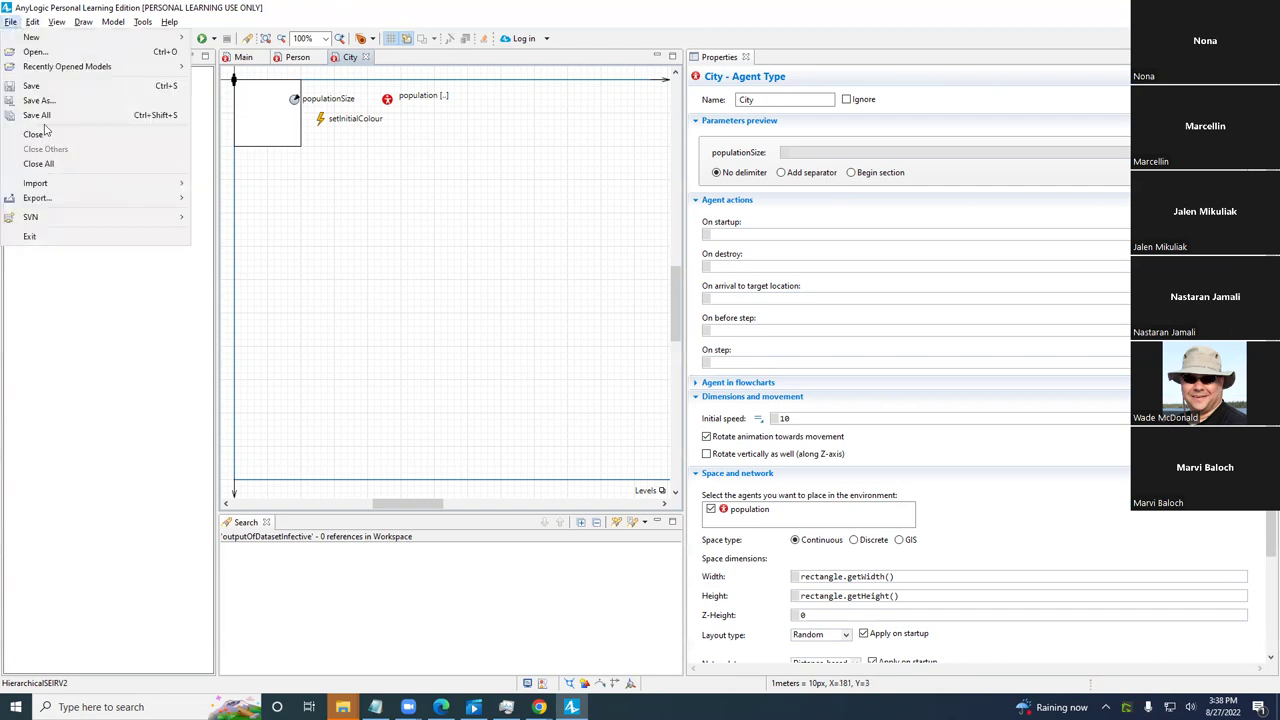
click(47, 102)
key(Return)
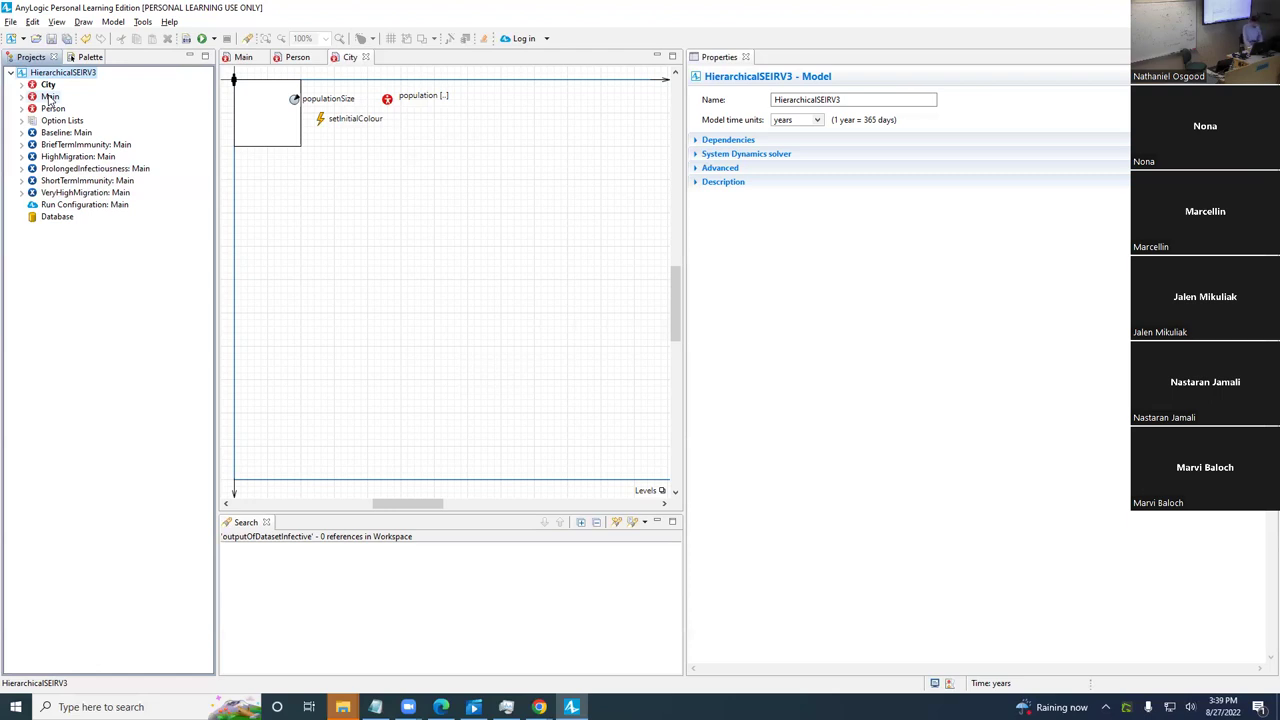
key(alt+Tab)
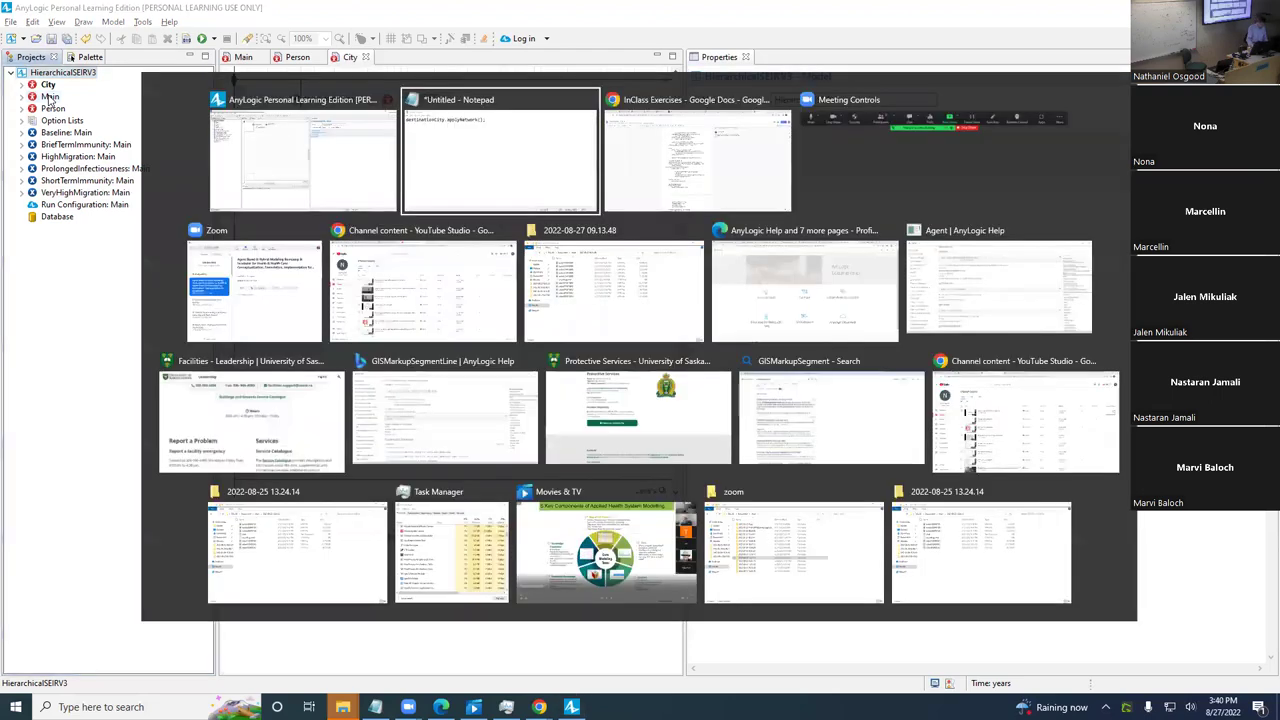
key(Tab)
key(Tab)
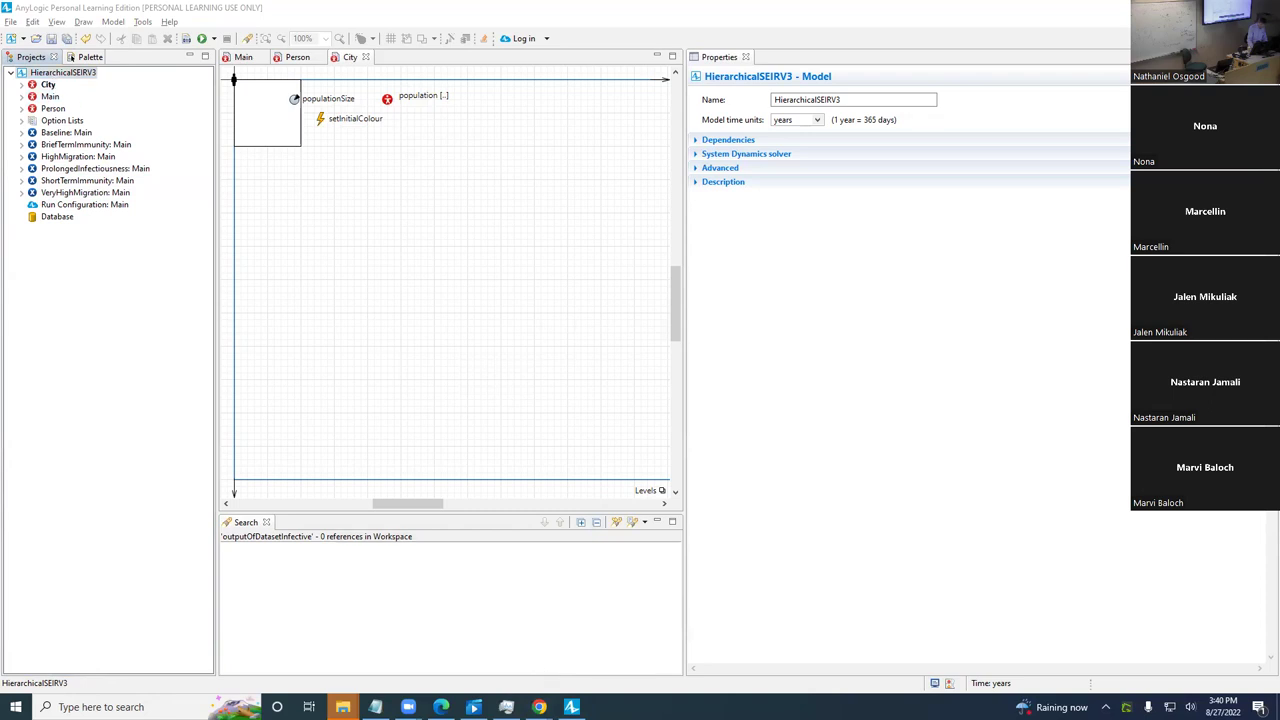
key(alt+Tab)
key(alt+Tab)
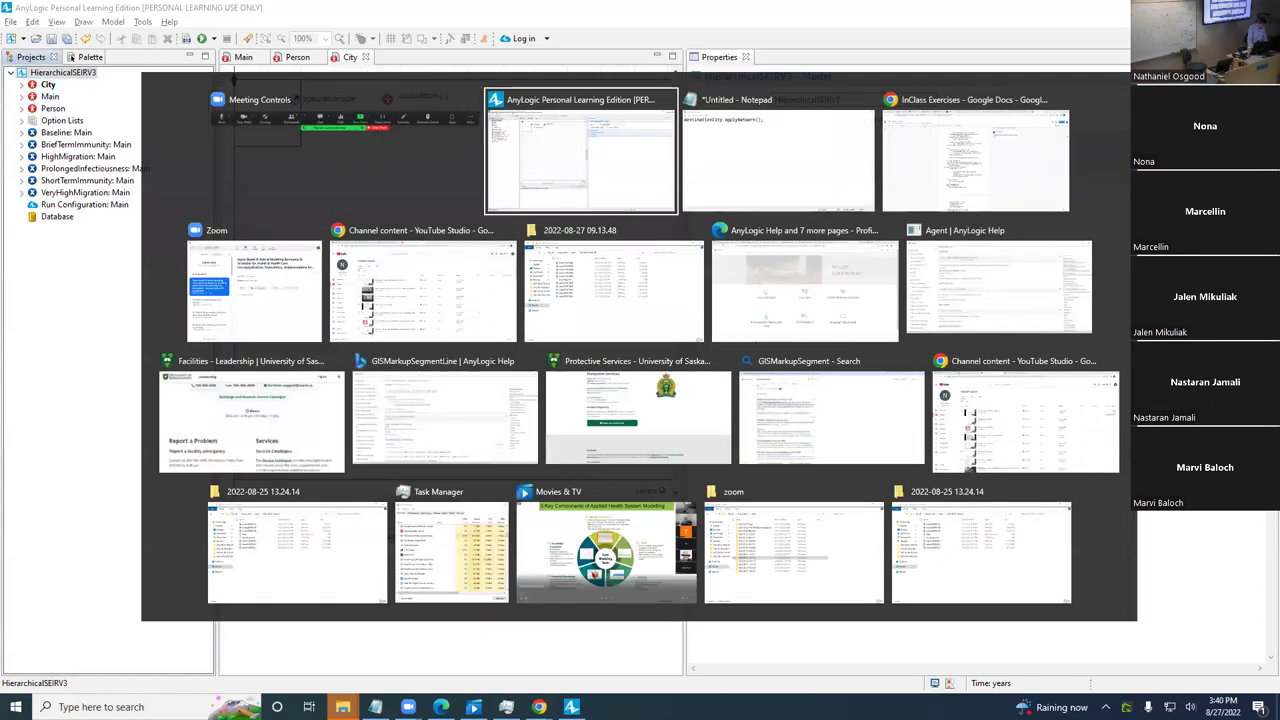